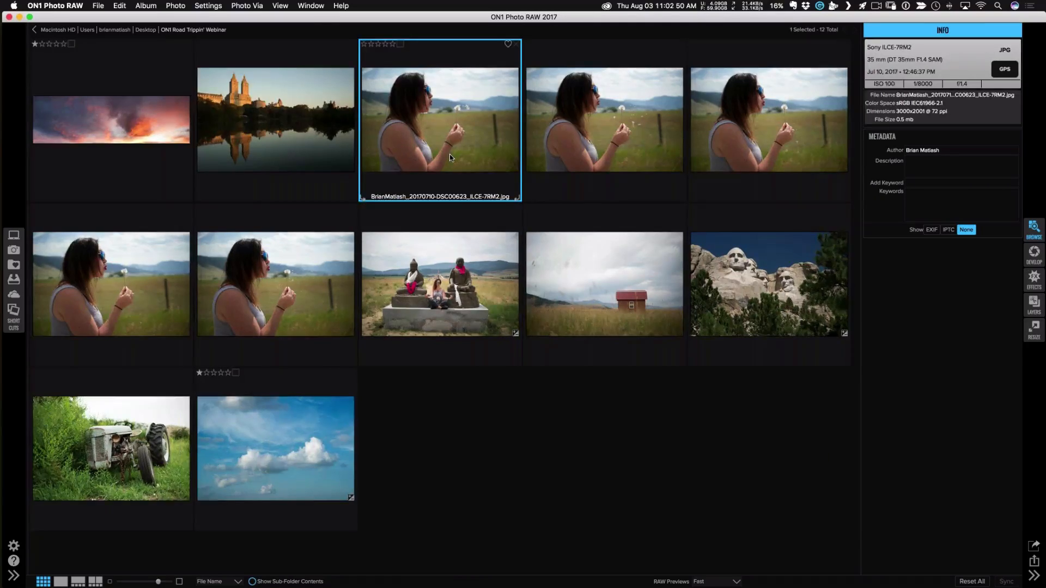
# Preview several frames of the woman blowing a dandelion and the cloud photo at large size, returning to the thumbnails.
pyautogui.doubleClick(450, 155)
pyautogui.press('Right')
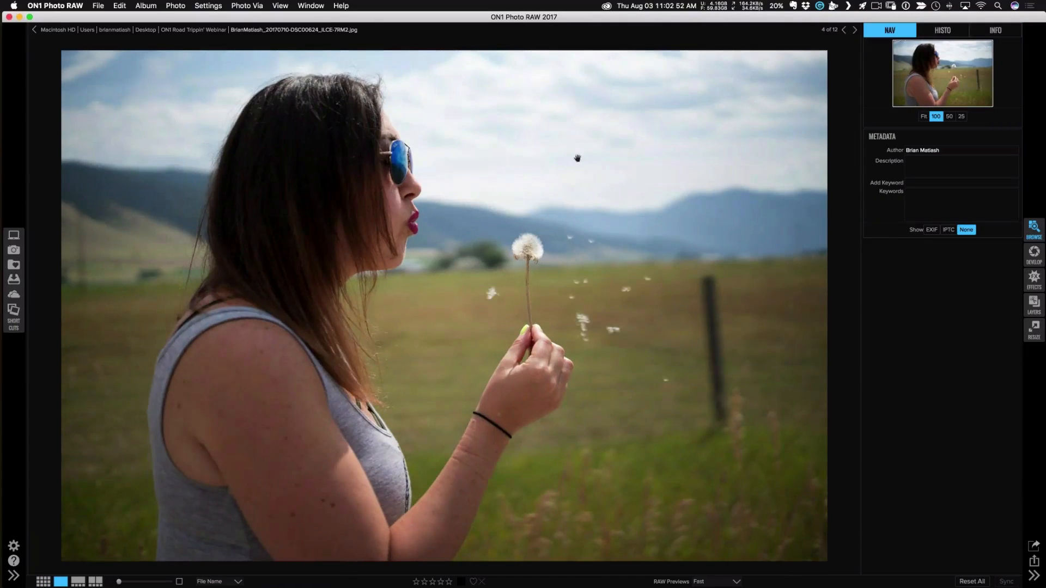
pyautogui.press('Right')
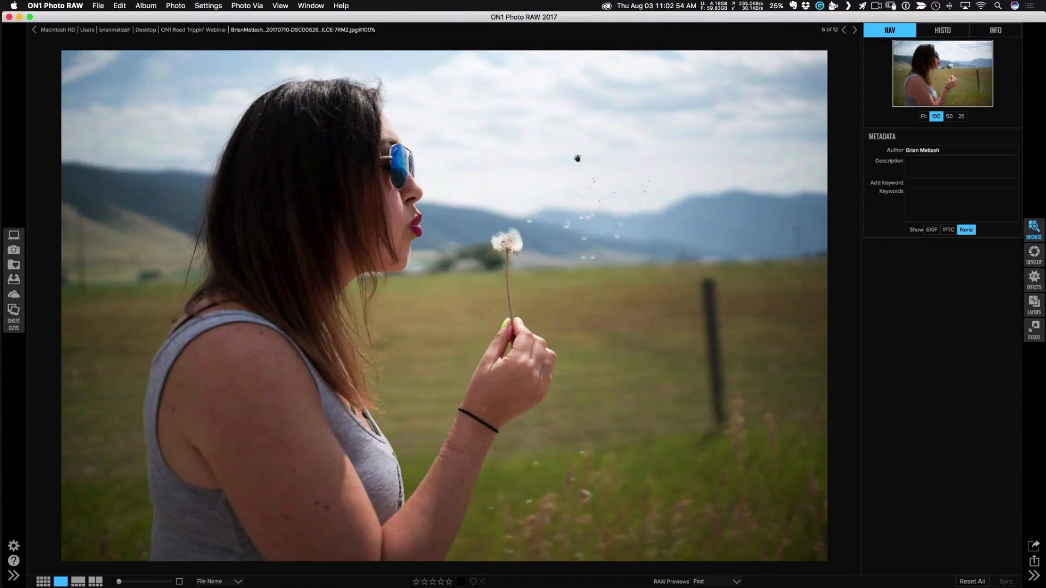
pyautogui.press('g')
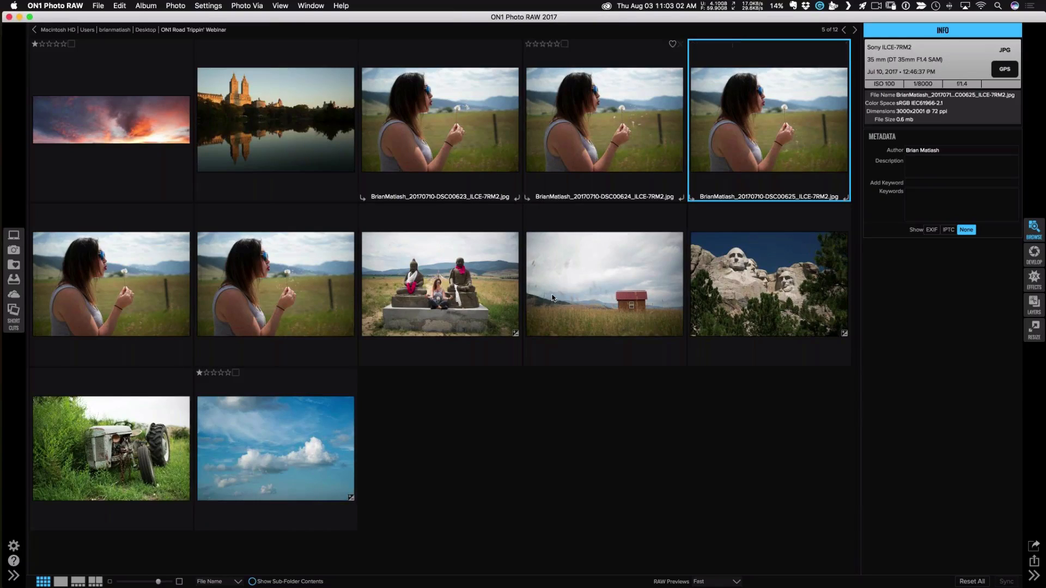
pyautogui.doubleClick(275, 468)
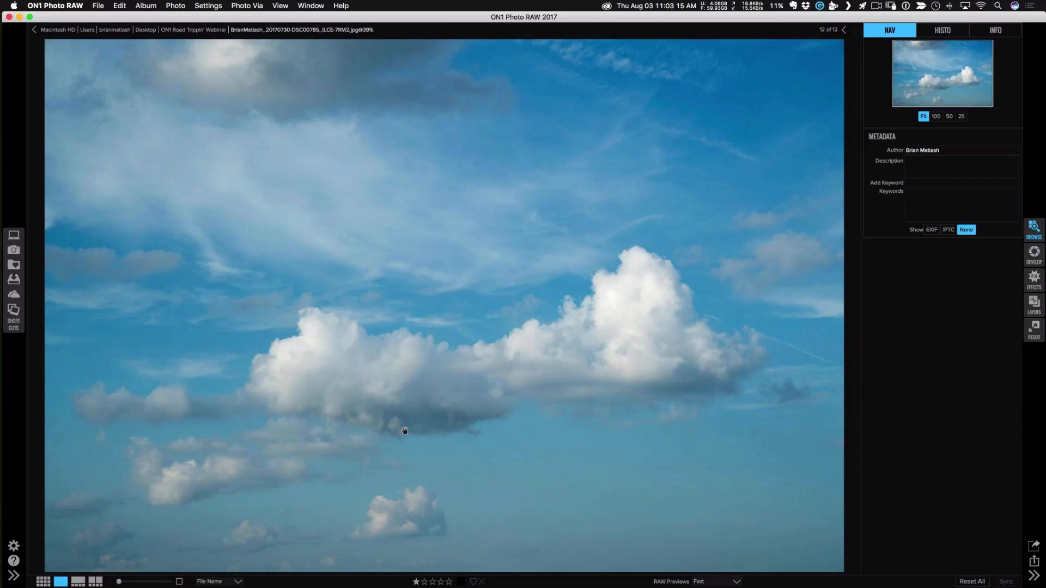
pyautogui.doubleClick(405, 431)
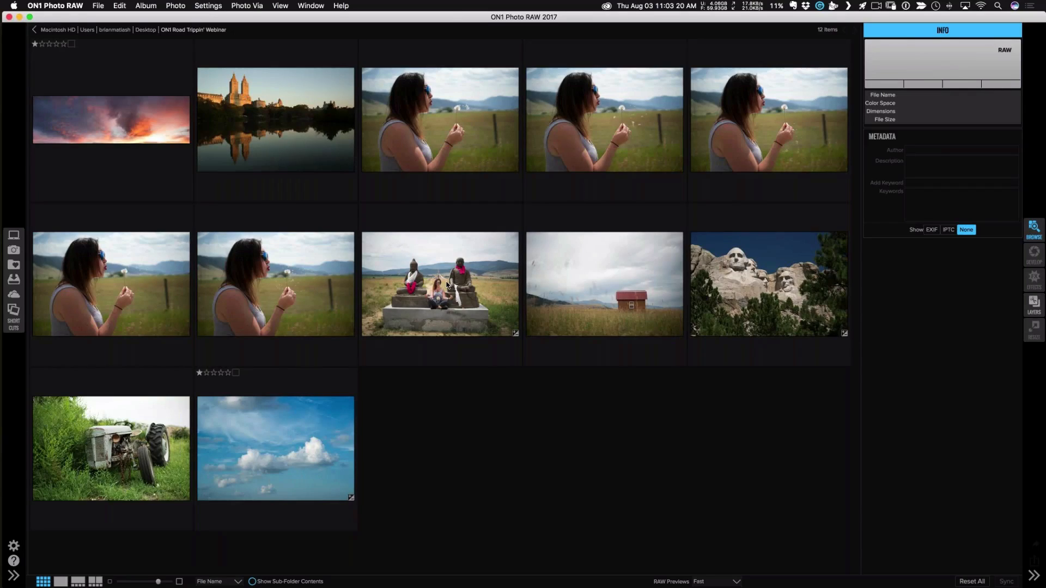
# Flip back and forth through the burst of dandelion photos from DSC00623 on to compare the subject's position between frames.
pyautogui.doubleClick(444, 162)
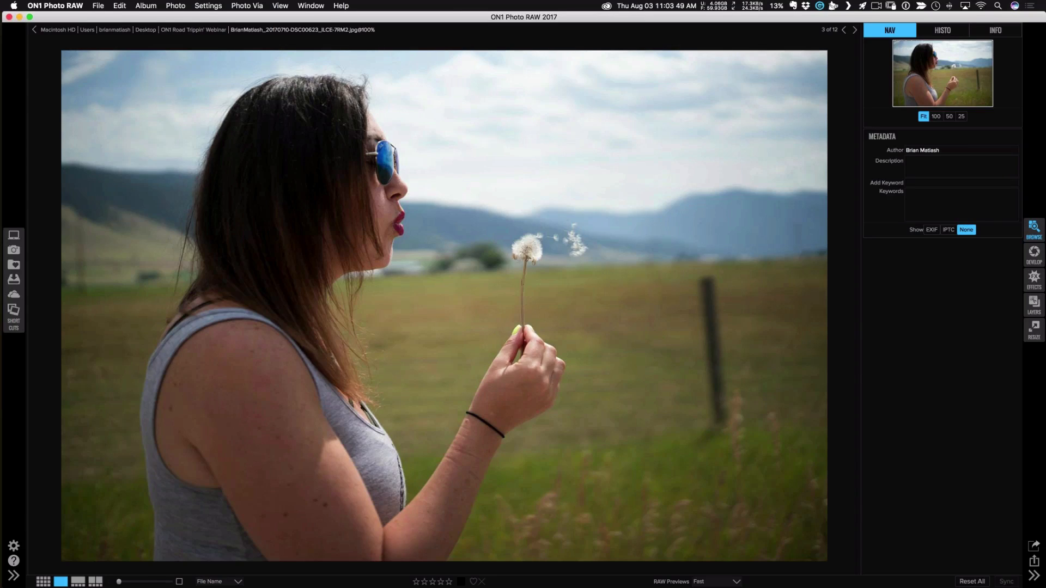
pyautogui.press('Right')
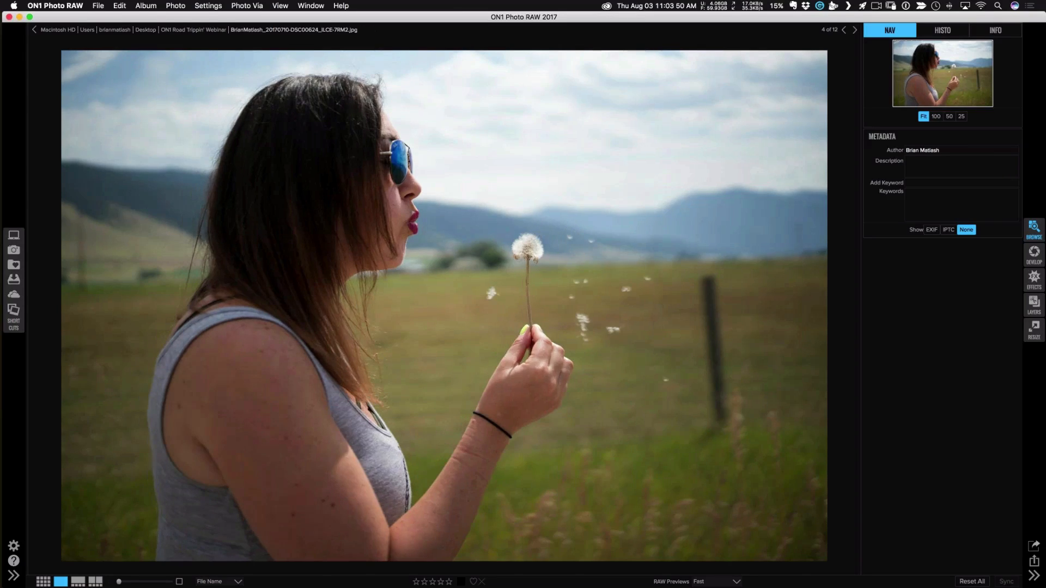
pyautogui.press('Right')
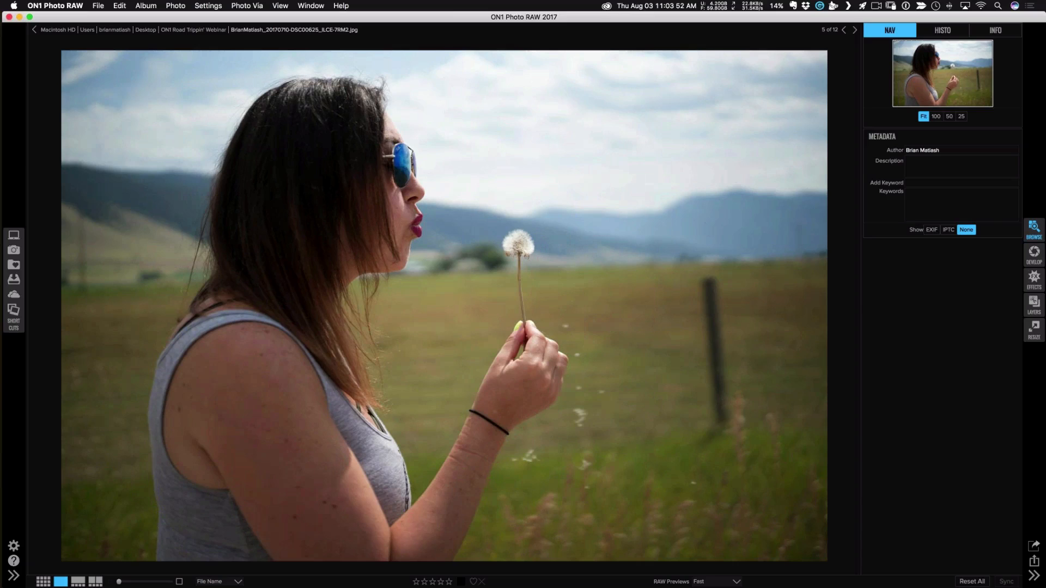
pyautogui.press('Right')
pyautogui.press('Left')
pyautogui.press('Left')
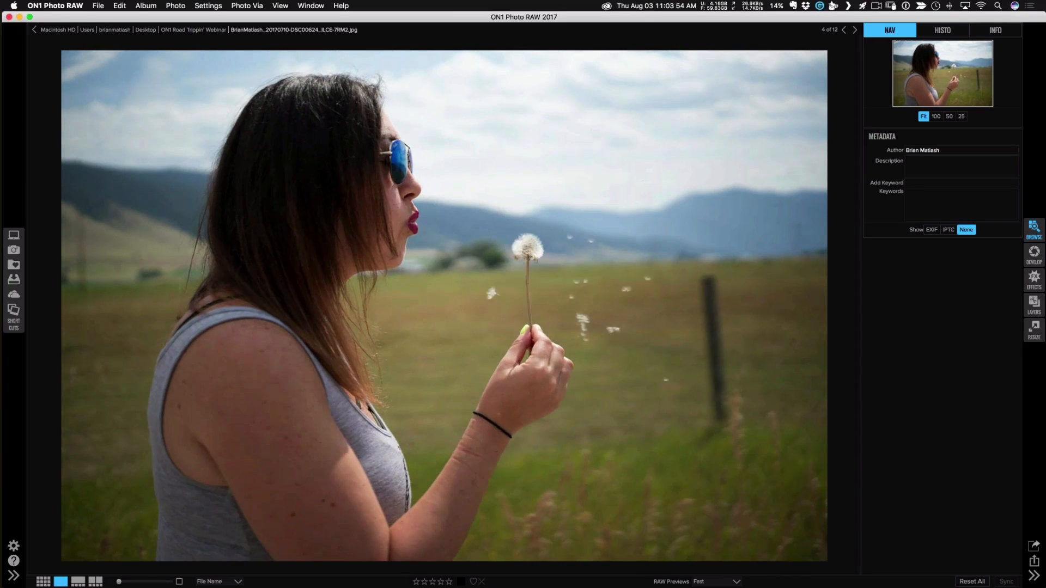
pyautogui.press('Right')
pyautogui.press('Right')
pyautogui.press('Left')
pyautogui.press('Left')
pyautogui.press('Right')
pyautogui.press('Right')
pyautogui.press('Right')
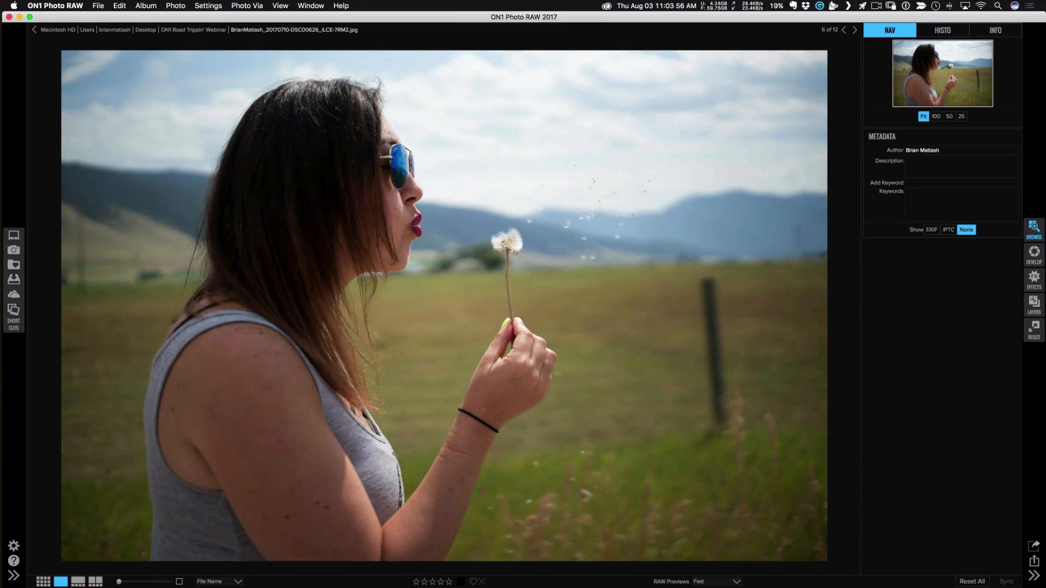
pyautogui.press('Left')
pyautogui.press('Left')
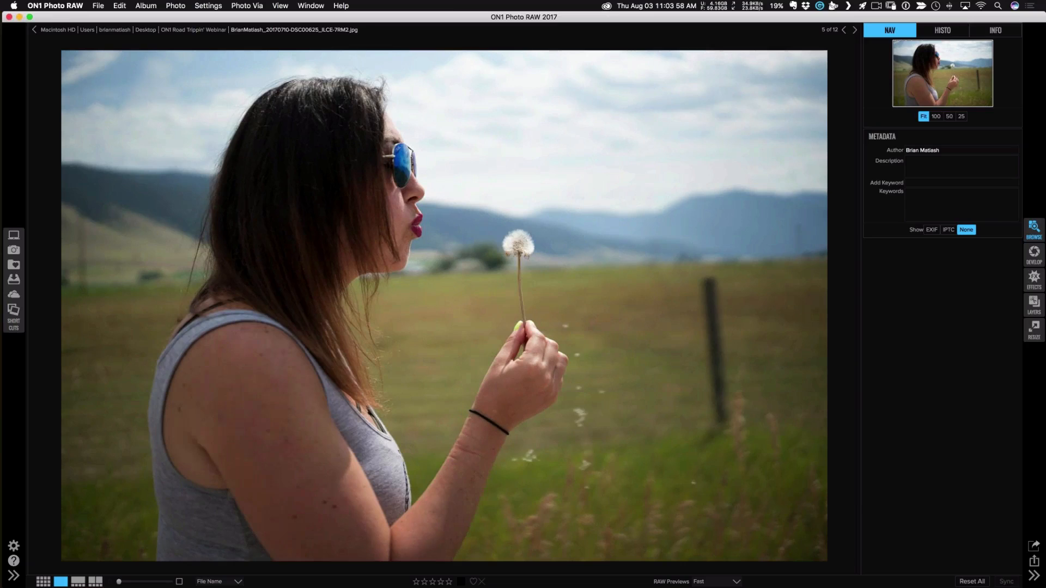
pyautogui.press('Right')
pyautogui.press('Right')
pyautogui.press('Left')
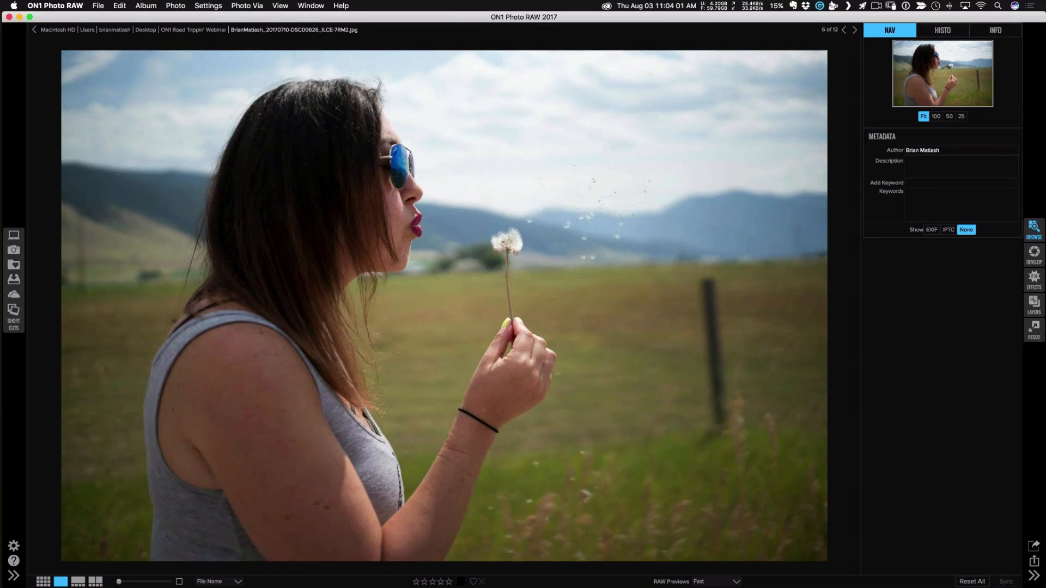
pyautogui.press('Left')
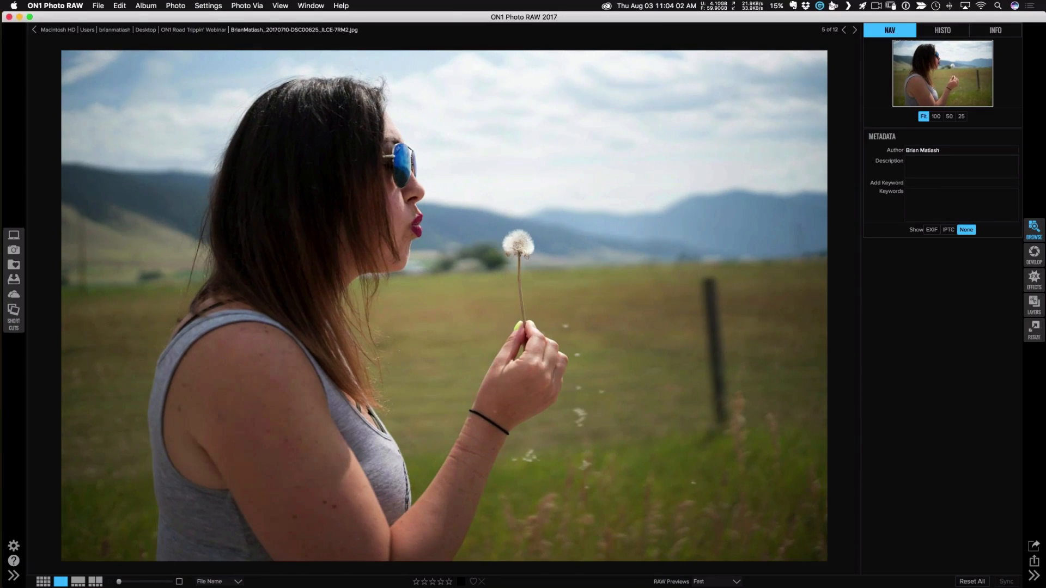
pyautogui.press('Left')
pyautogui.press('Left')
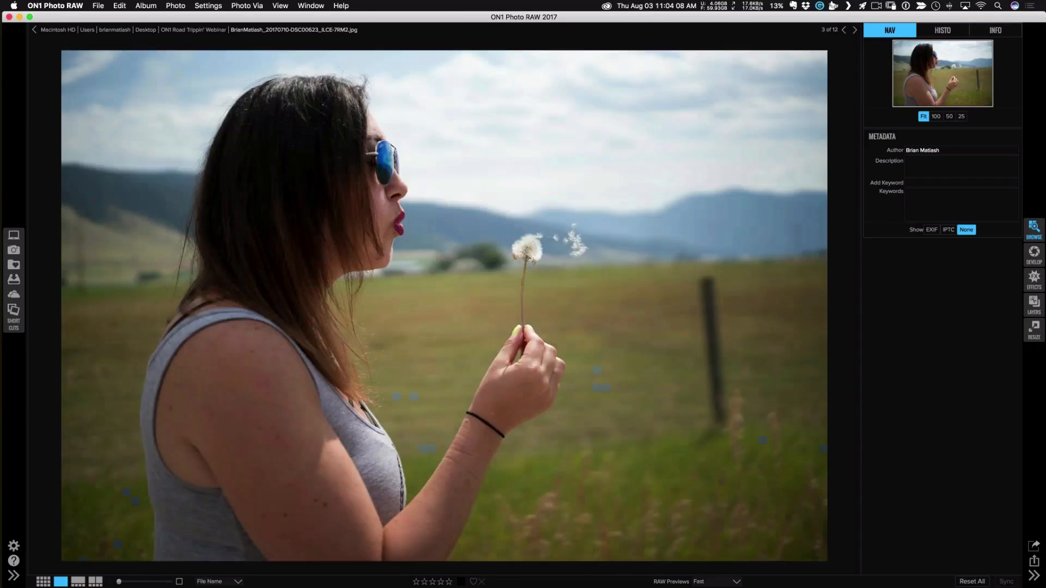
# Open the five dandelion photos, DSC00623 to DSC00627, together as layers in one document and collapse the file browser.
pyautogui.press('g')
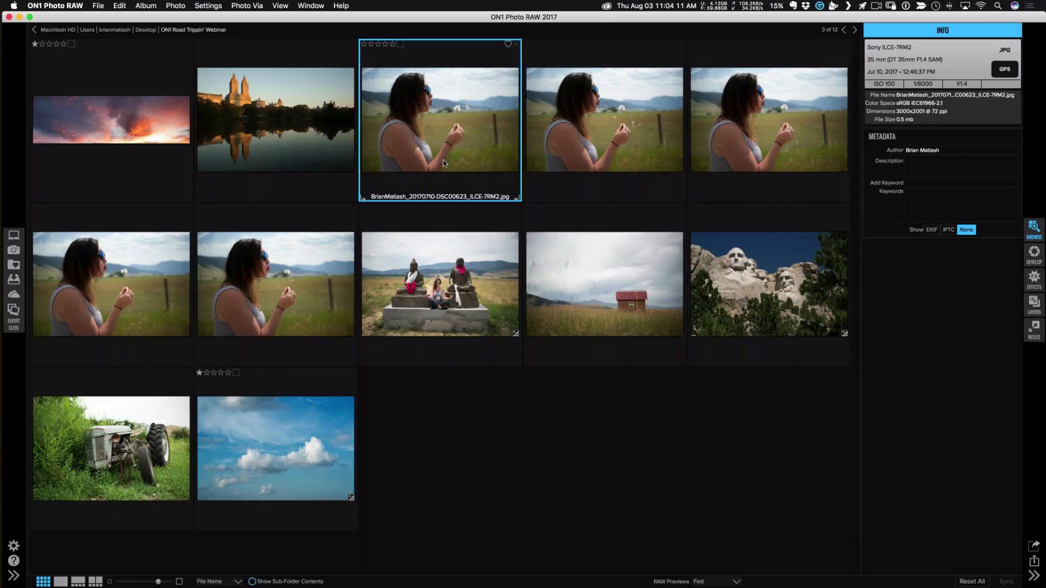
pyautogui.keyDown('shift'); pyautogui.click(308, 269); pyautogui.keyUp('shift')
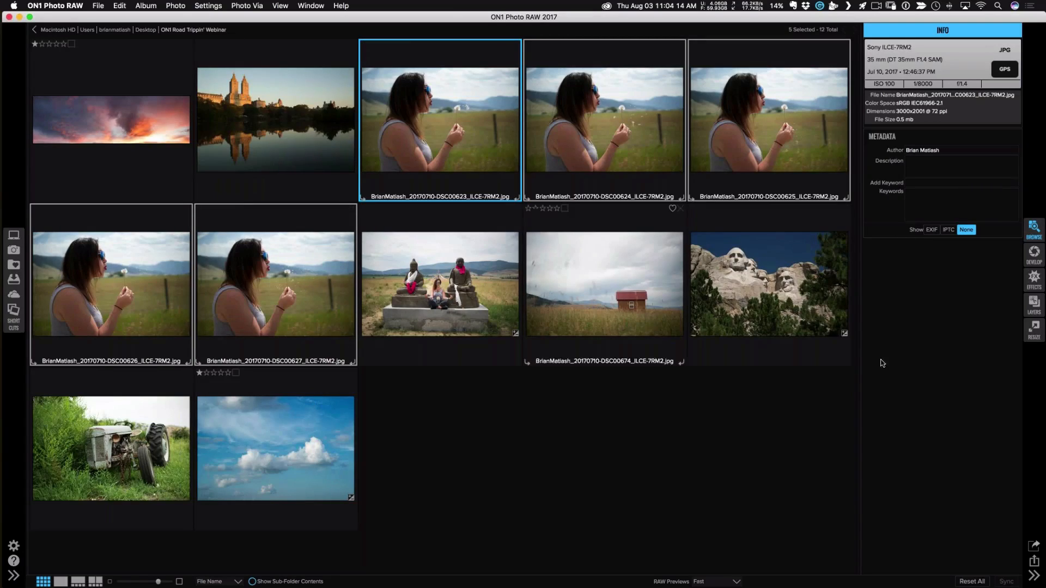
pyautogui.click(1033, 305)
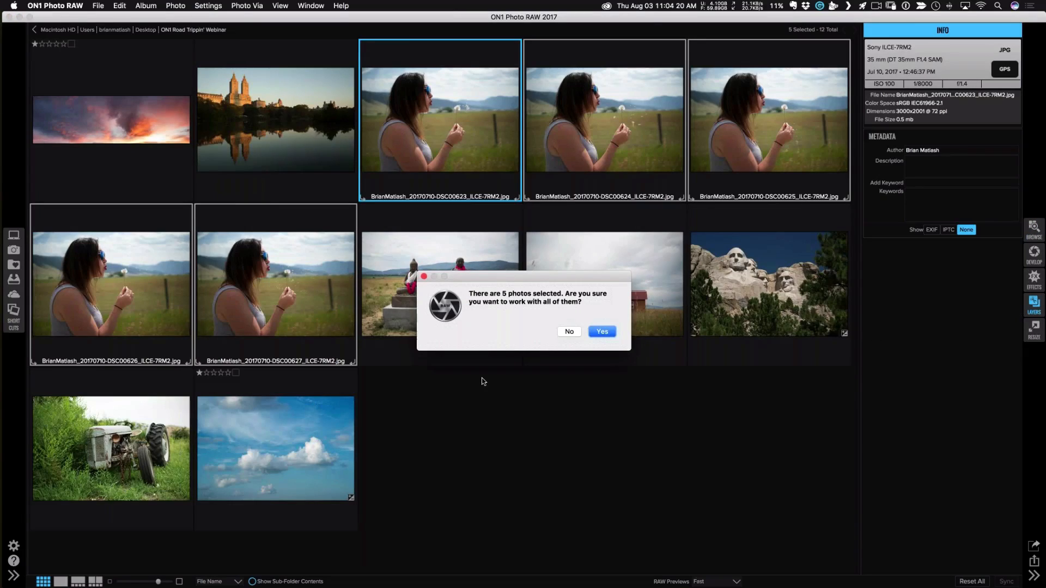
pyautogui.click(602, 333)
pyautogui.click(531, 307)
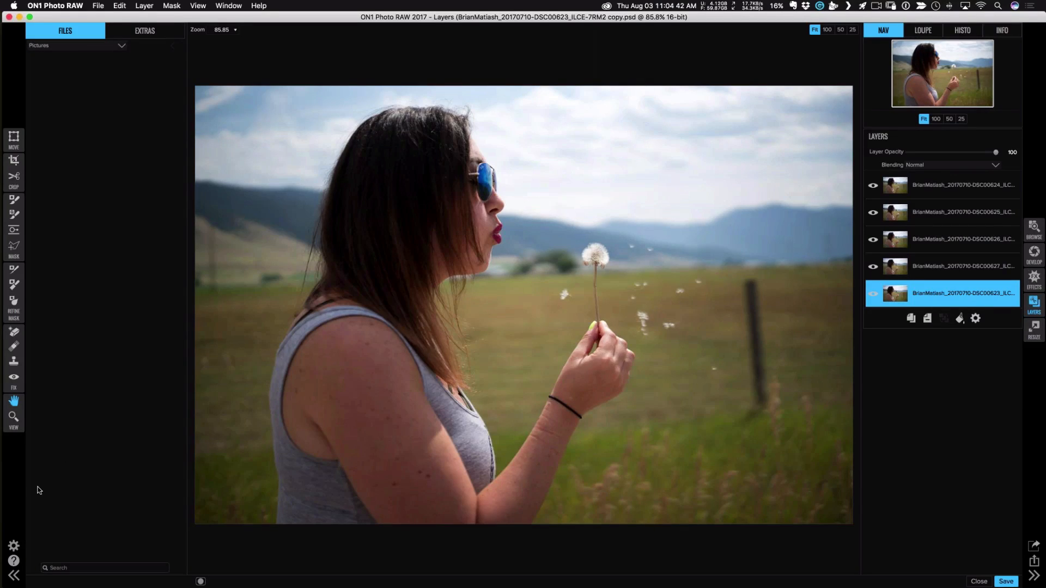
pyautogui.click(13, 577)
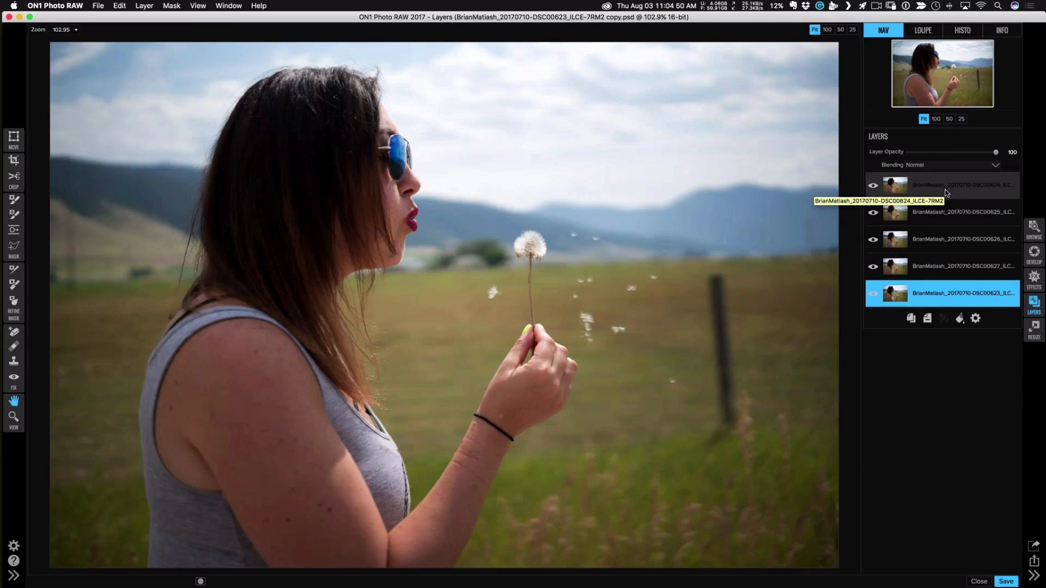
# Hide the DSC00624, DSC00625, DSC00626 and DSC00627 layers, leaving only the bottom DSC00623 layer showing.
pyautogui.click(874, 186)
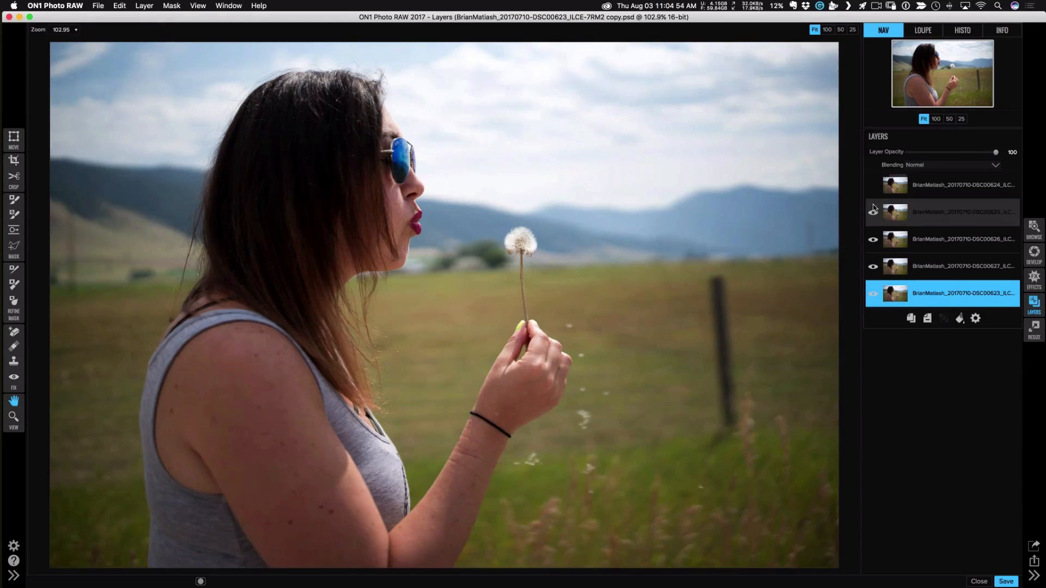
pyautogui.click(874, 213)
pyautogui.click(874, 241)
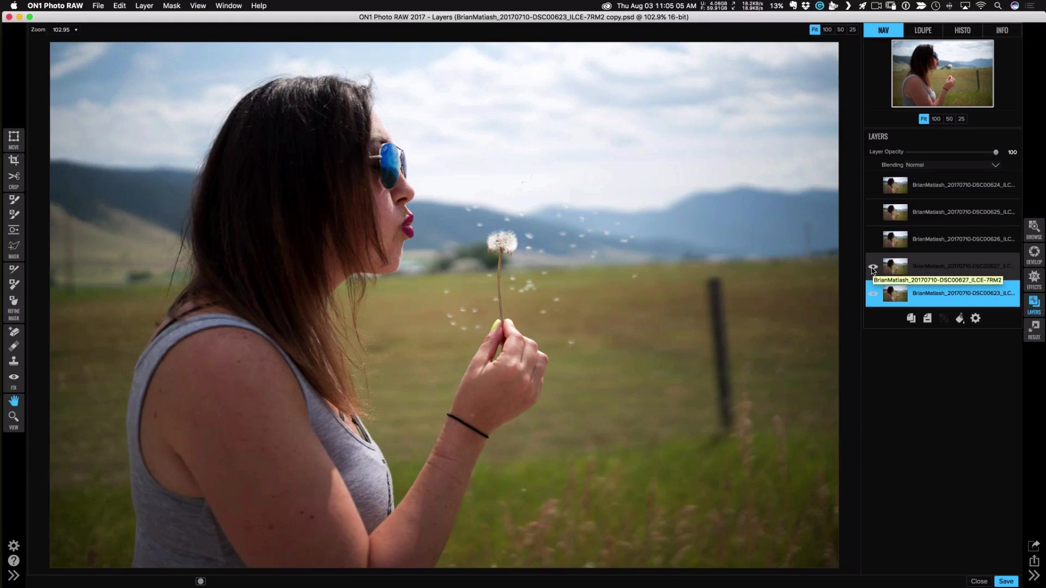
pyautogui.click(872, 268)
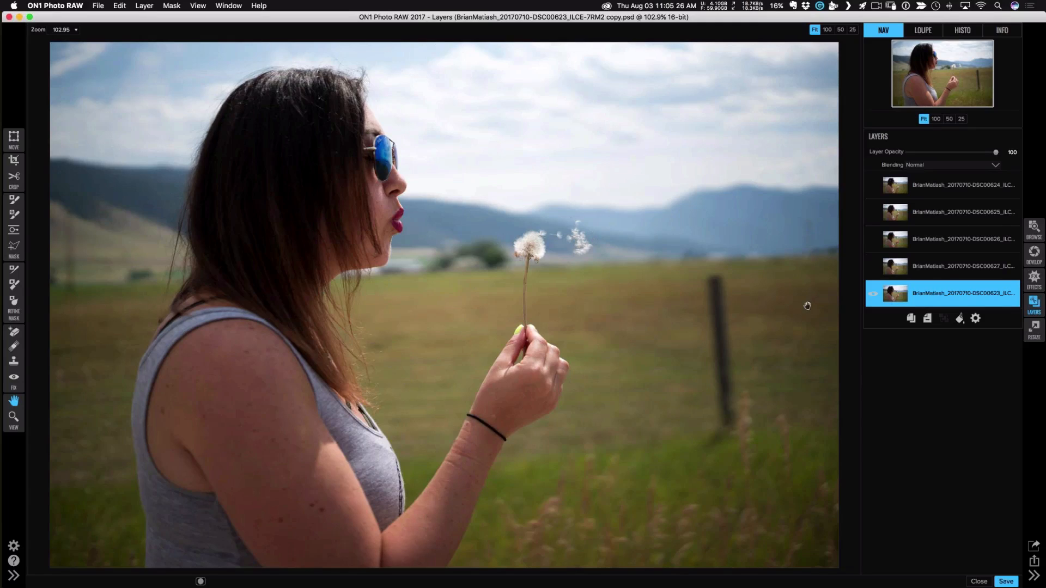
# Compare each of the four upper layers with the base photo by briefly showing and hiding them one by one.
pyautogui.click(873, 267)
pyautogui.click(873, 267)
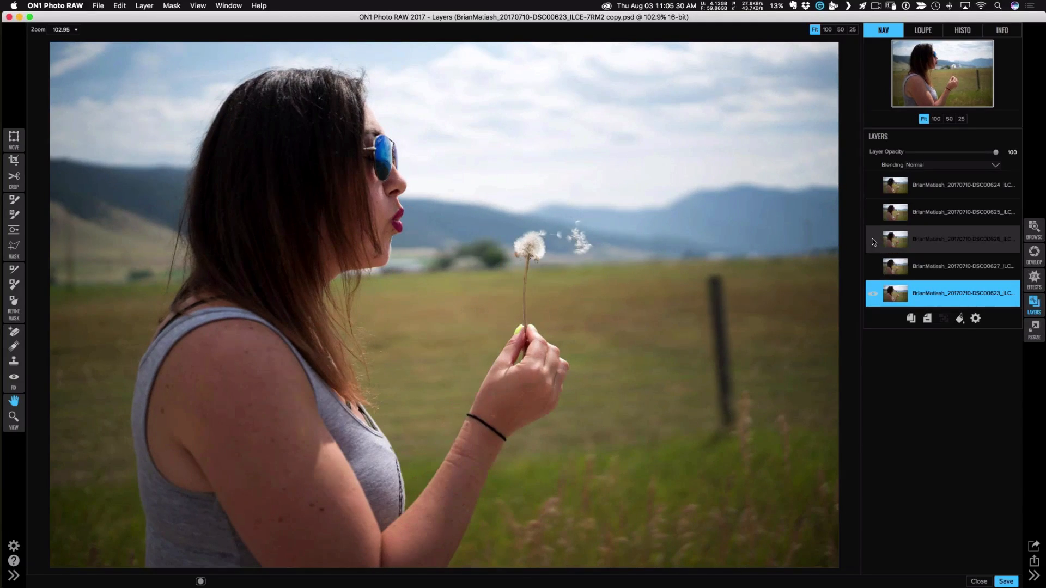
pyautogui.click(873, 240)
pyautogui.click(874, 240)
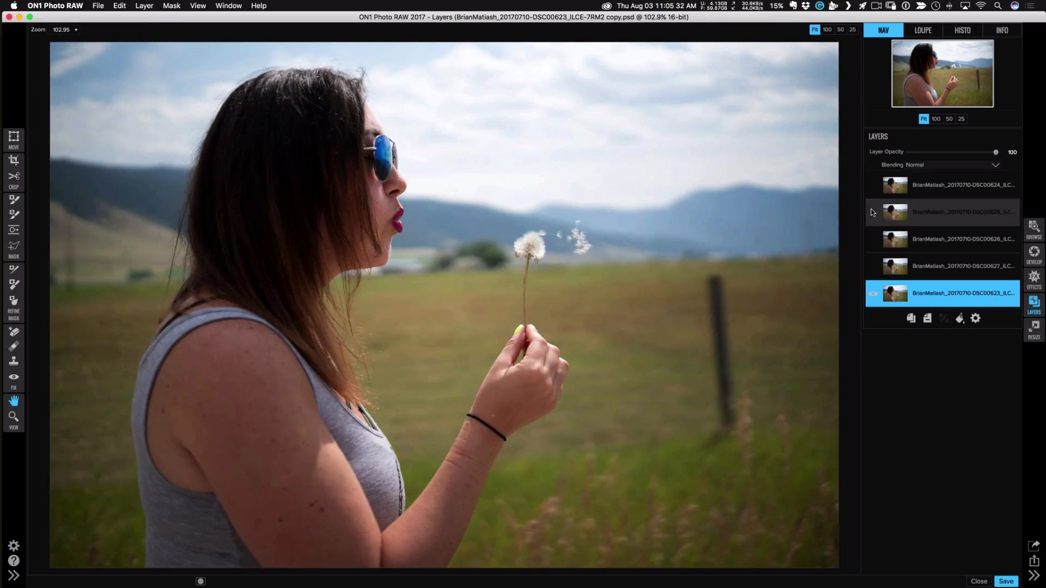
pyautogui.click(874, 212)
pyautogui.click(874, 212)
pyautogui.click(873, 185)
pyautogui.click(873, 186)
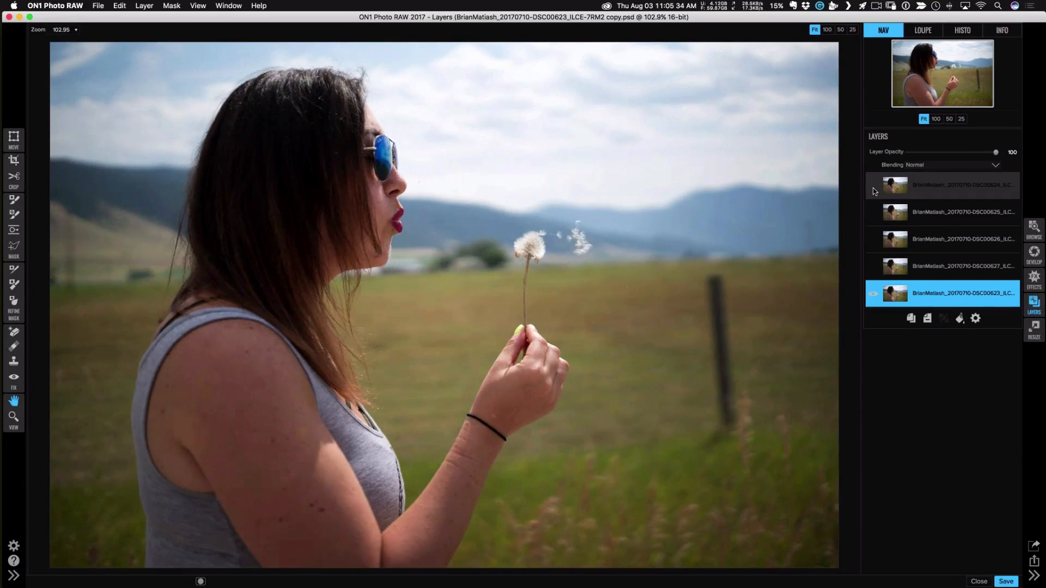
# Show the DSC00626 layer and move it directly above the bottom DSC00623 layer.
pyautogui.click(874, 240)
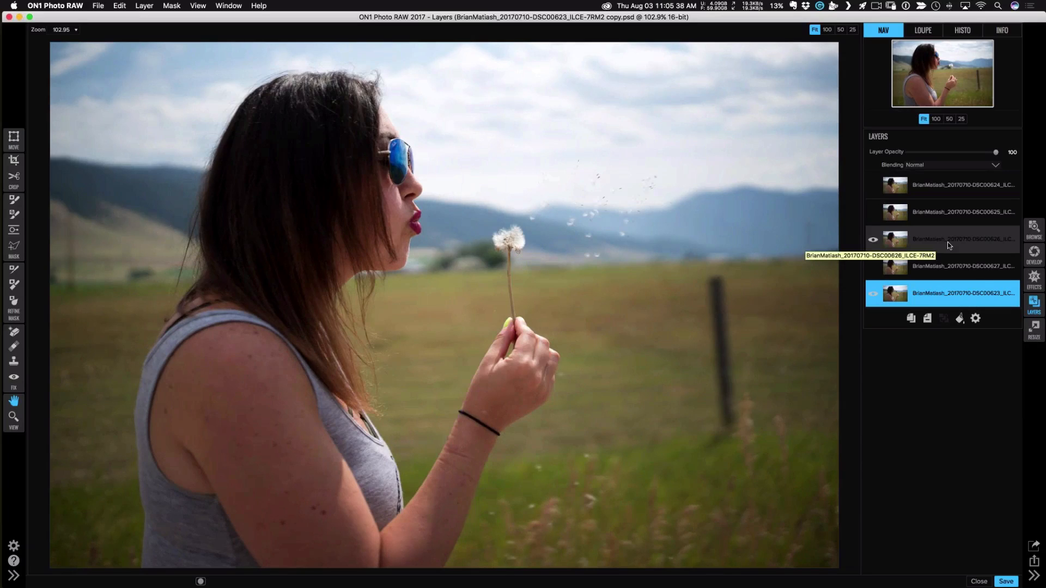
pyautogui.moveTo(963, 235); pyautogui.dragTo(963, 259)
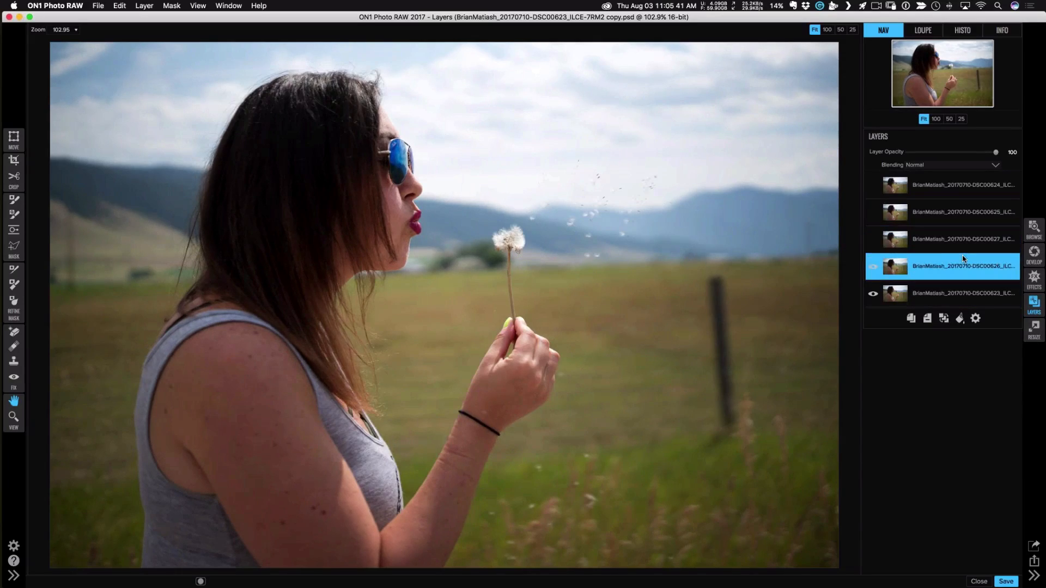
# Toggle the DSC00626 layer's visibility repeatedly to examine how it differs from the DSC00623 layer beneath it.
pyautogui.click(874, 267)
pyautogui.click(874, 267)
pyautogui.click(874, 266)
pyautogui.click(874, 267)
pyautogui.click(874, 266)
pyautogui.click(874, 267)
pyautogui.click(874, 268)
pyautogui.click(874, 268)
# Set the DSC00626 layer's blending mode to Difference, and shift it off and back over the bottom layer to check alignment.
pyautogui.click(939, 169)
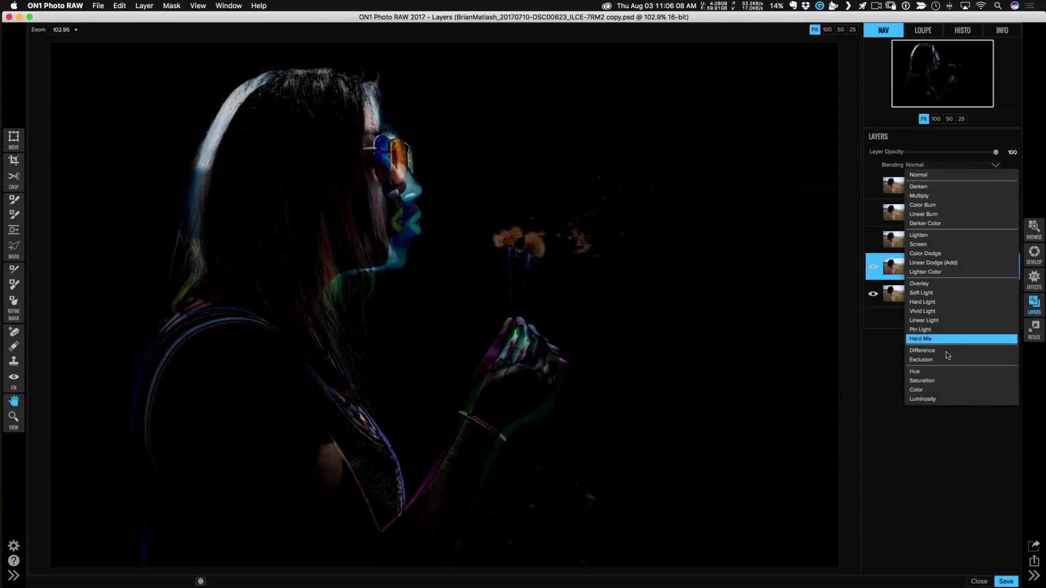
pyautogui.click(946, 353)
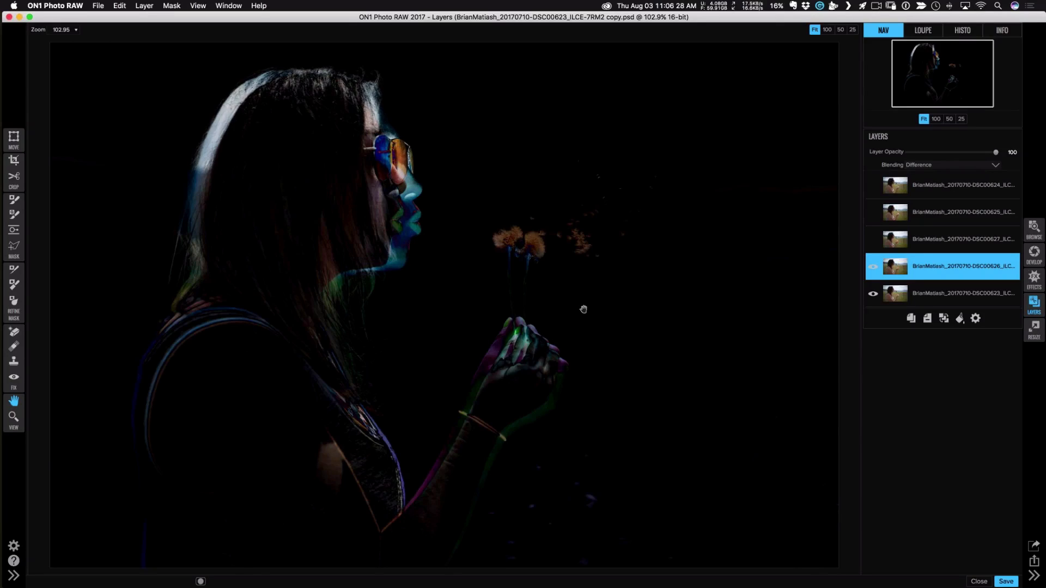
pyautogui.click(14, 141)
pyautogui.moveTo(527, 275); pyautogui.dragTo(561, 269)
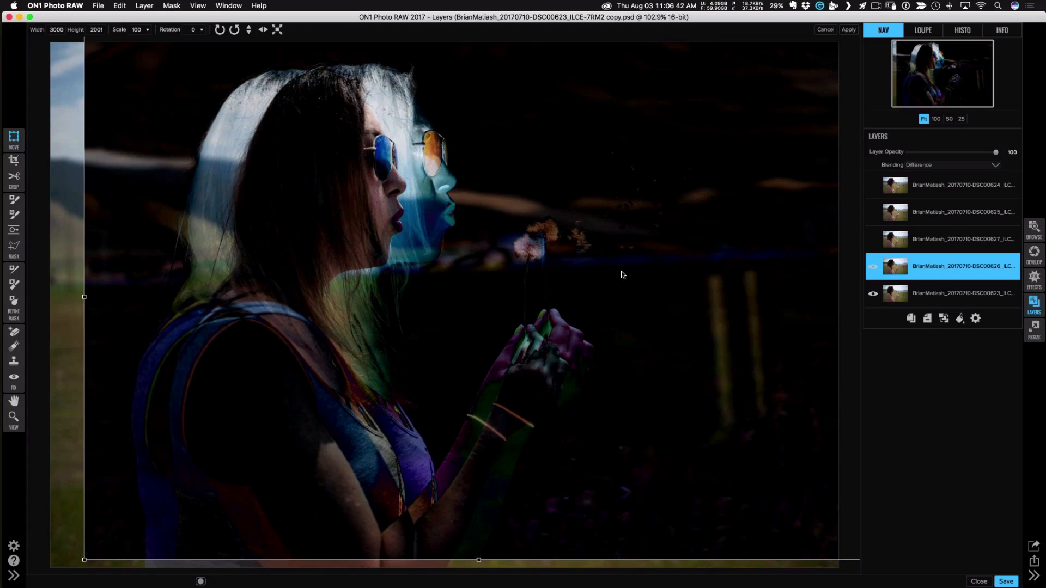
pyautogui.moveTo(658, 293); pyautogui.dragTo(626, 297)
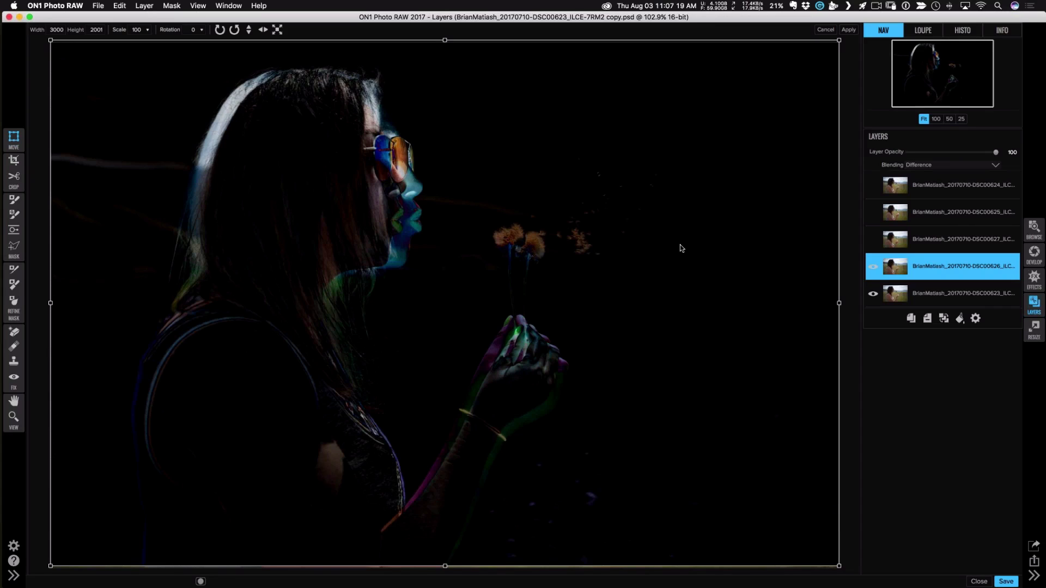
# Set the DSC00626 layer's blending mode back to Normal.
pyautogui.click(919, 166)
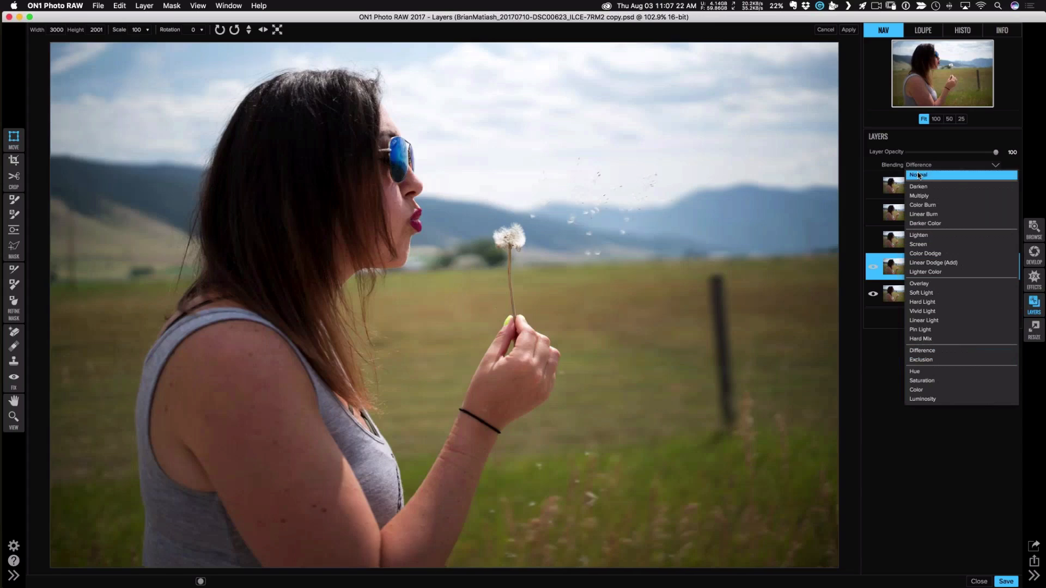
pyautogui.click(919, 175)
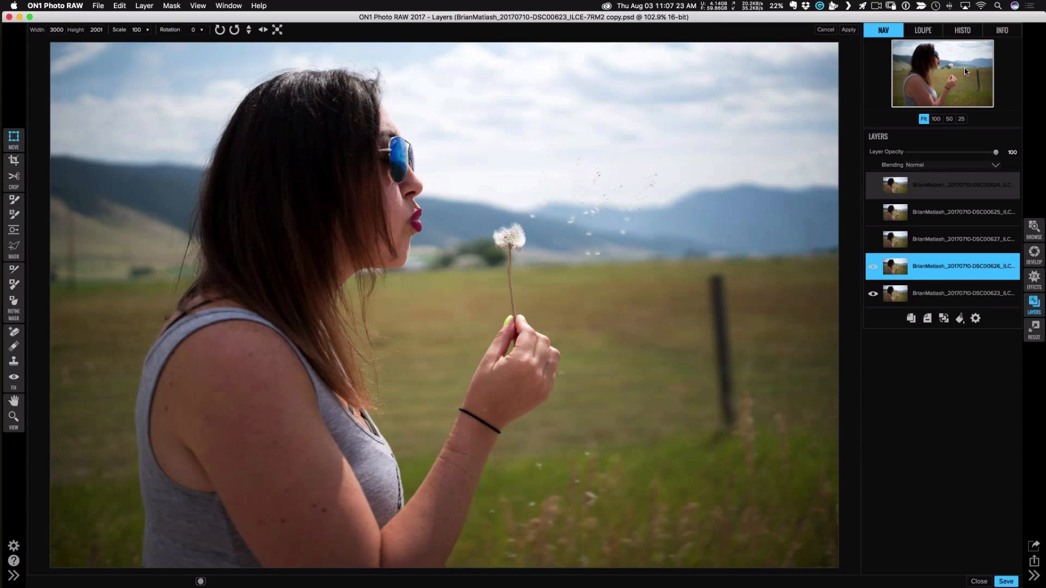
# View the document's file information, loupe and histogram.
pyautogui.click(1001, 30)
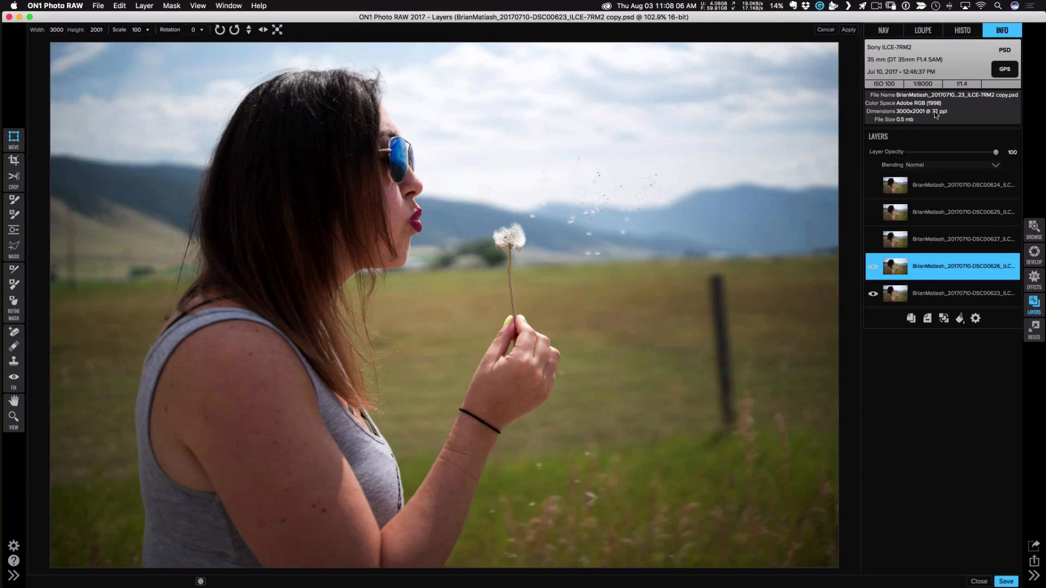
pyautogui.click(927, 35)
pyautogui.click(961, 32)
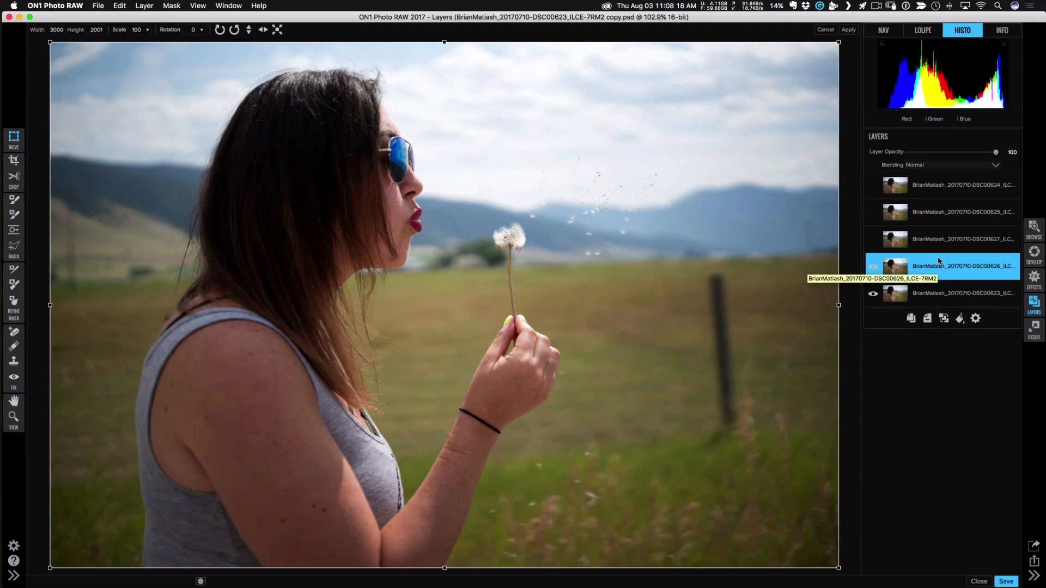
# Move the DSC00626 layer beneath the DSC00623 layer and ready the Masking Brush in Paint Out mode on DSC00623.
pyautogui.moveTo(938, 261); pyautogui.dragTo(940, 288)
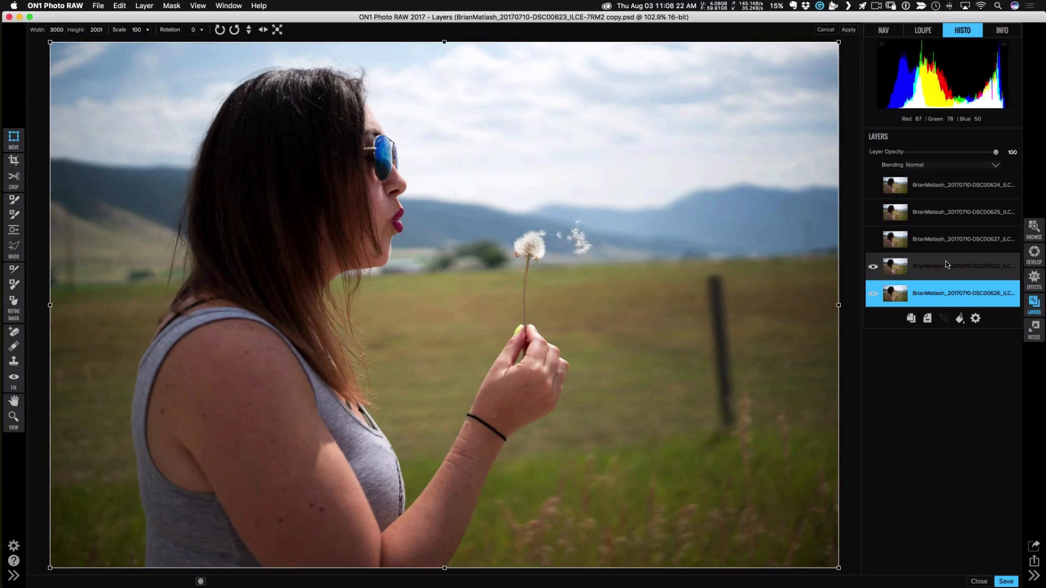
pyautogui.click(949, 266)
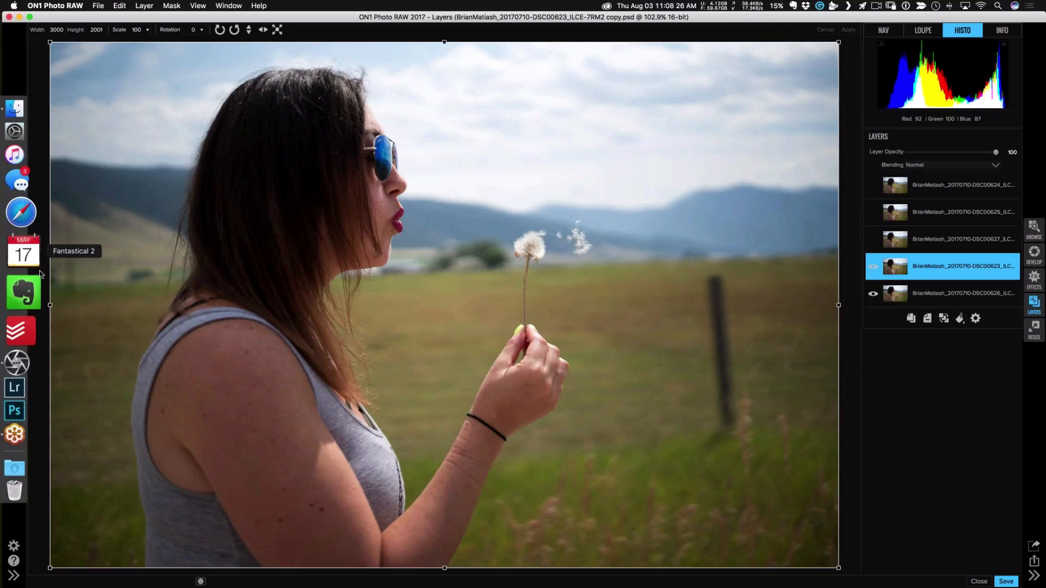
pyautogui.click(20, 272)
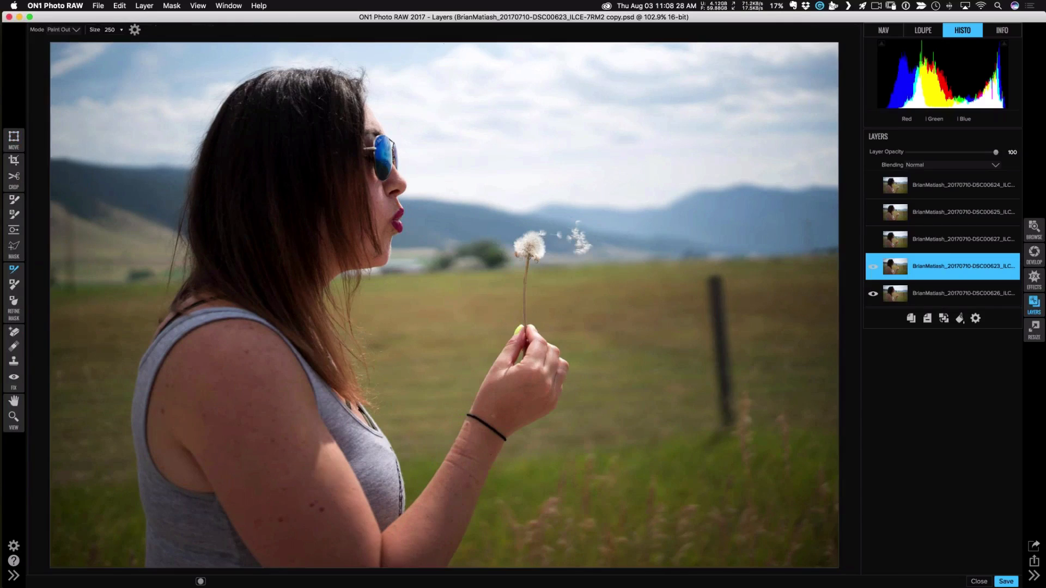
pyautogui.click(20, 201)
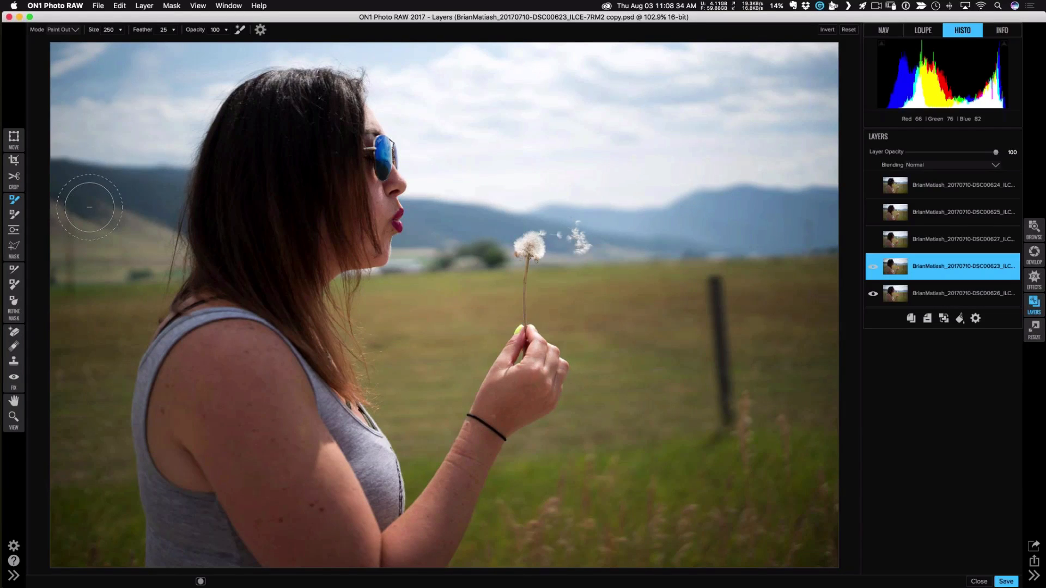
# Toggle the DSC00623 layer's visibility repeatedly to examine where the seeds lie in the DSC00626 layer beneath it.
pyautogui.click(873, 269)
pyautogui.click(873, 269)
pyautogui.click(874, 268)
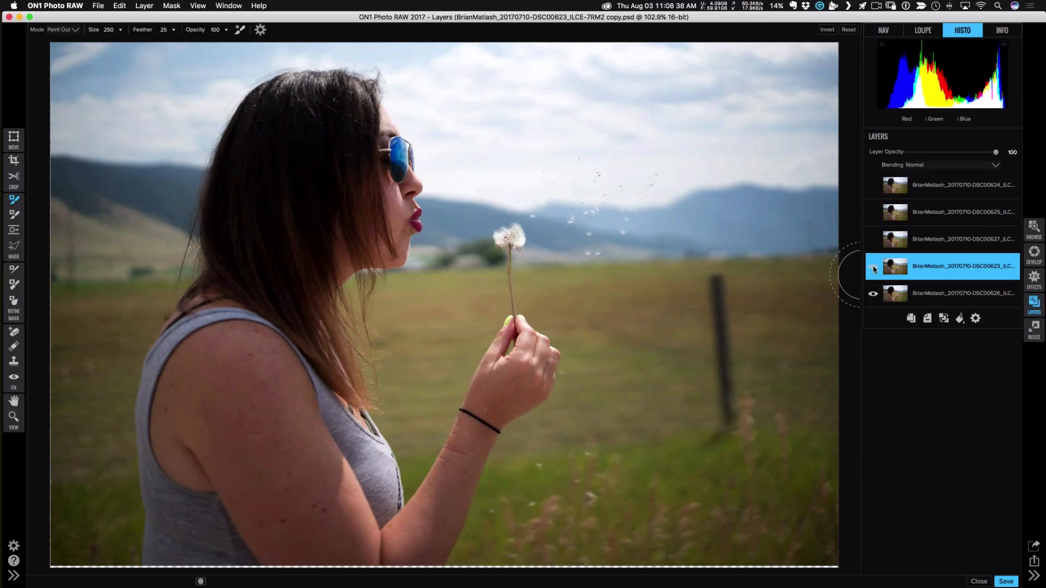
pyautogui.click(873, 269)
pyautogui.click(874, 269)
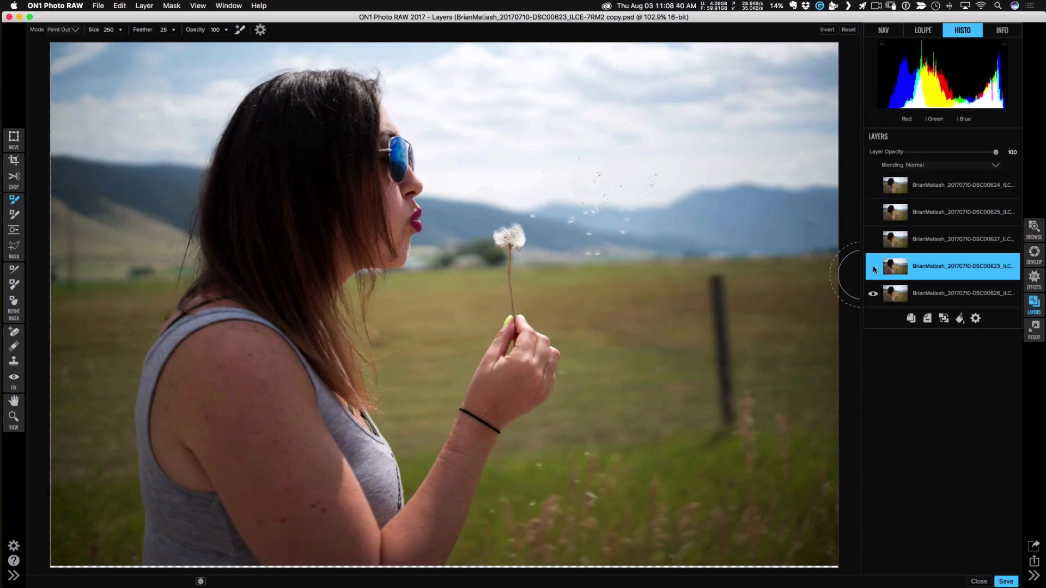
pyautogui.click(874, 268)
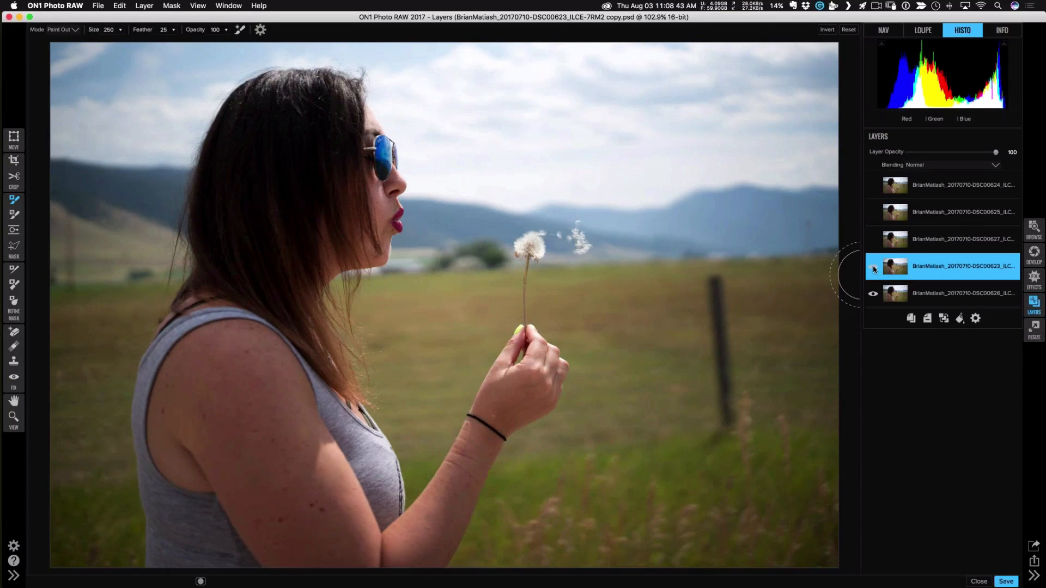
pyautogui.click(873, 269)
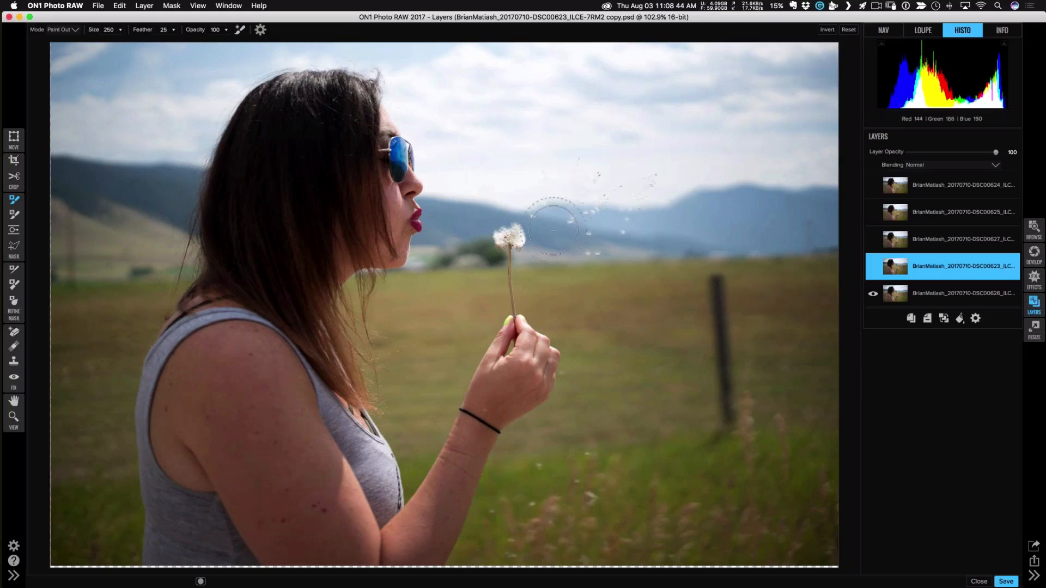
pyautogui.click(873, 266)
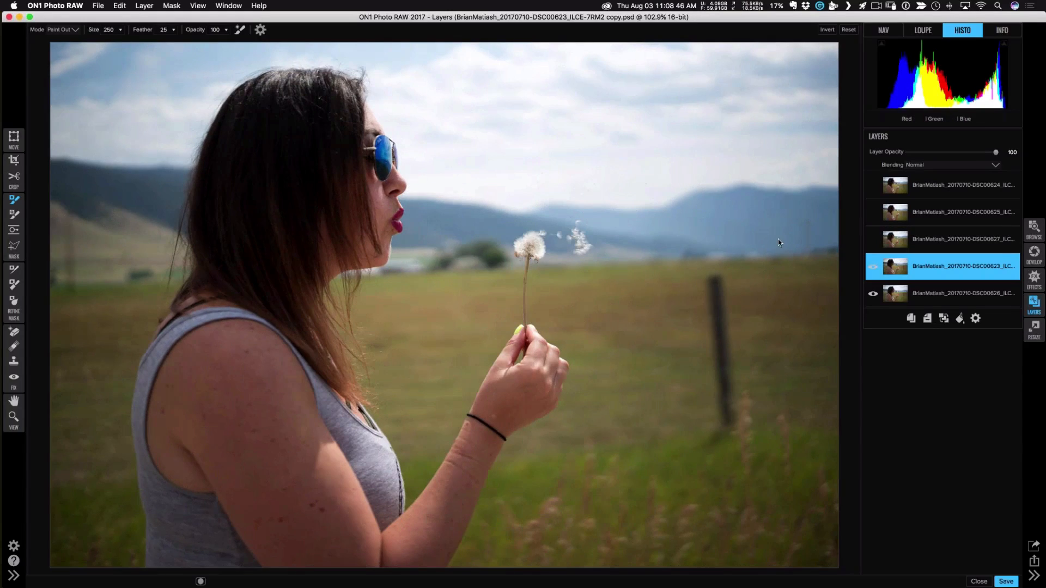
# Paint out DSC00623's sky around the seeds at brush size 250, and paint its own seed cluster back in near the dandelion.
pyautogui.moveTo(601, 194)
pyautogui.mouseDown()
pyautogui.moveTo(546, 187)
pyautogui.moveTo(623, 200)
pyautogui.moveTo(632, 239)
pyautogui.mouseUp()
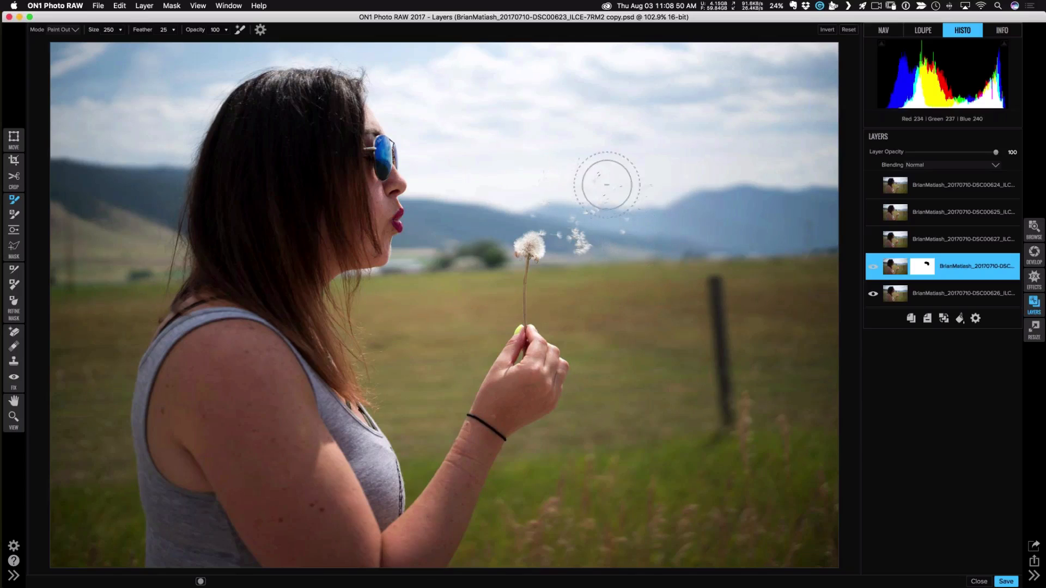
pyautogui.moveTo(605, 180)
pyautogui.mouseDown()
pyautogui.moveTo(520, 186)
pyautogui.moveTo(558, 171)
pyautogui.moveTo(638, 227)
pyautogui.moveTo(638, 242)
pyautogui.moveTo(587, 171)
pyautogui.moveTo(625, 176)
pyautogui.moveTo(614, 279)
pyautogui.moveTo(609, 236)
pyautogui.moveTo(646, 247)
pyautogui.moveTo(590, 275)
pyautogui.moveTo(549, 264)
pyautogui.moveTo(592, 236)
pyautogui.moveTo(579, 246)
pyautogui.moveTo(586, 266)
pyautogui.moveTo(594, 238)
pyautogui.mouseUp()
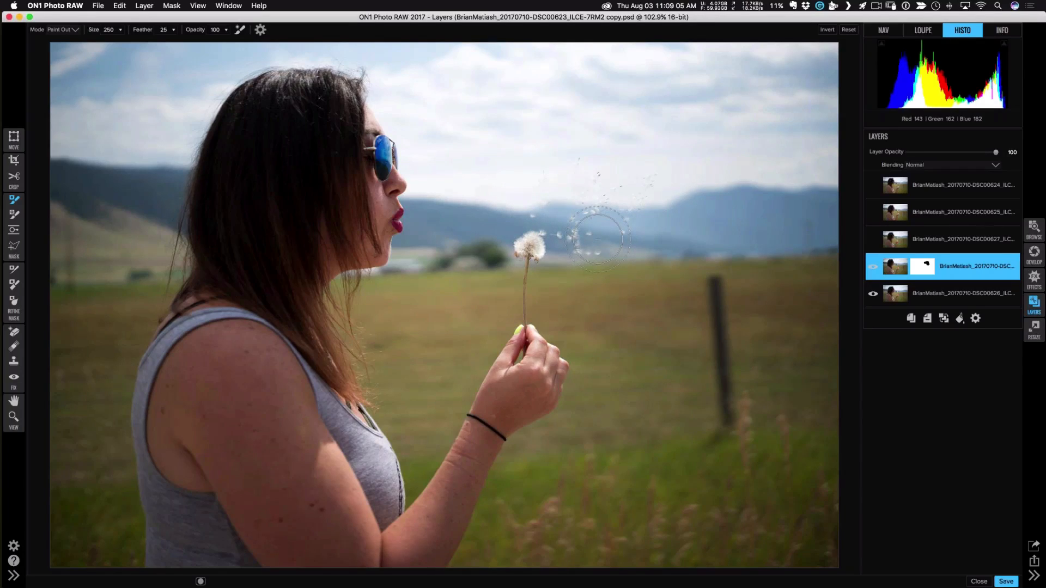
pyautogui.click(597, 239)
pyautogui.press('super+shift+z')
pyautogui.keyDown('alt'); pyautogui.click(586, 237); pyautogui.keyUp('alt')
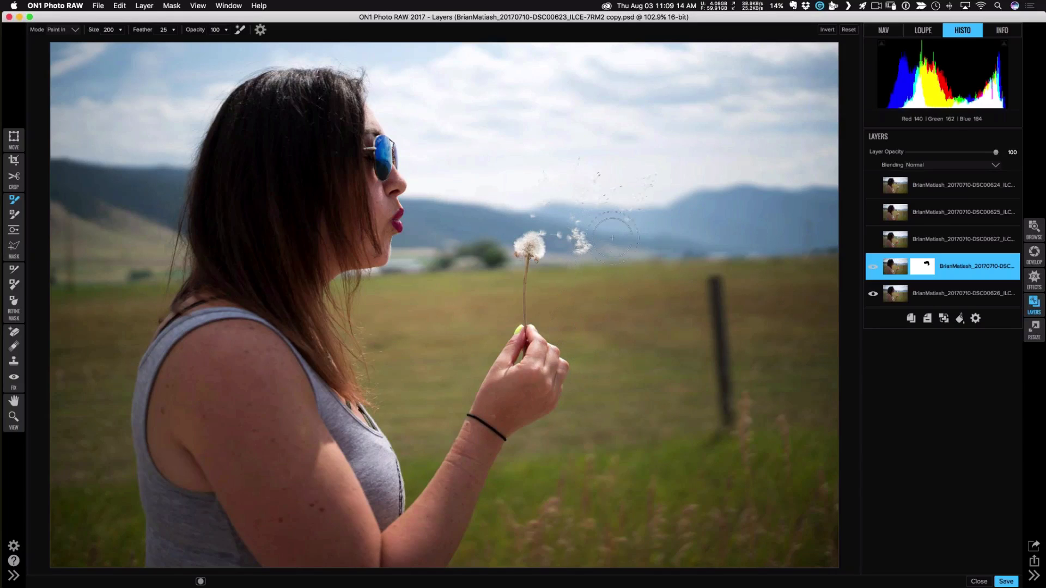
# Reduce the masking brush size to 125 and toggle the DSC00623 layer's visibility to check the masked seeds.
pyautogui.press('[')
pyautogui.click(873, 267)
pyautogui.click(873, 268)
pyautogui.click(873, 267)
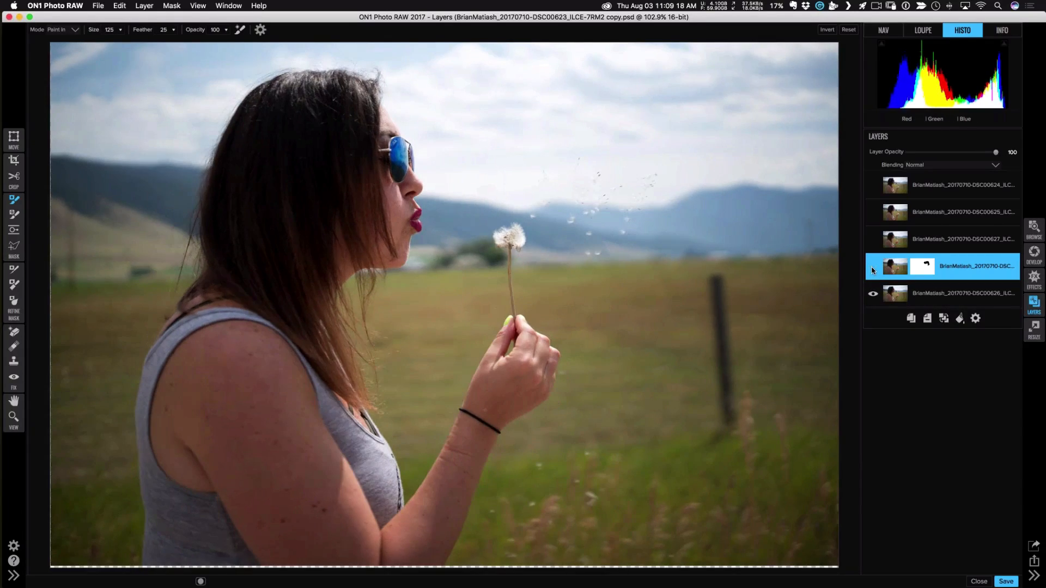
pyautogui.click(873, 268)
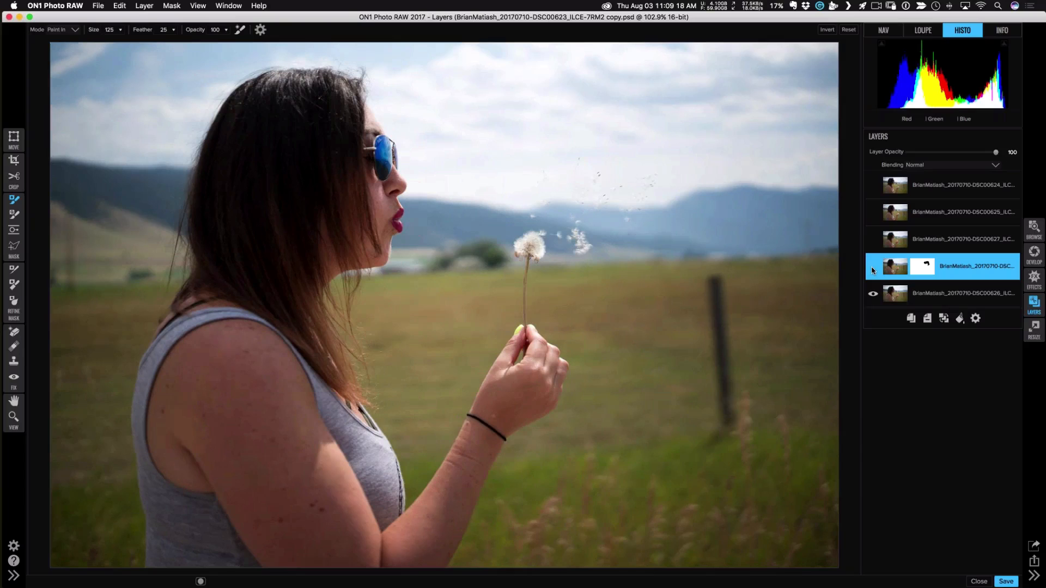
# Refine the DSC00623 mask around the seeds in Paint Out mode at brush size 125, toggling the layer's visibility to check the blend.
pyautogui.click(589, 207)
pyautogui.press('x')
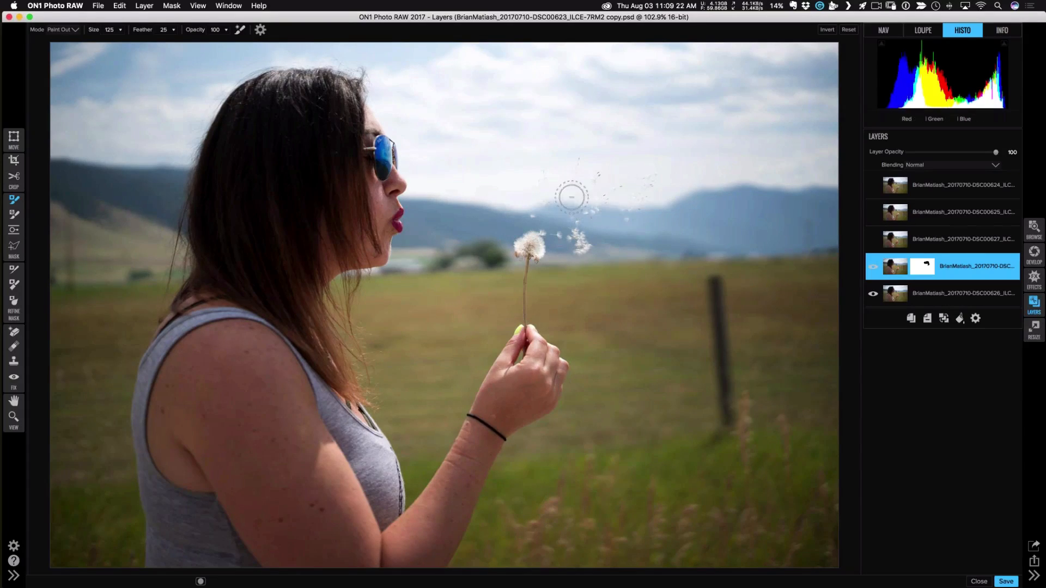
pyautogui.moveTo(598, 212); pyautogui.dragTo(624, 234)
pyautogui.click(874, 267)
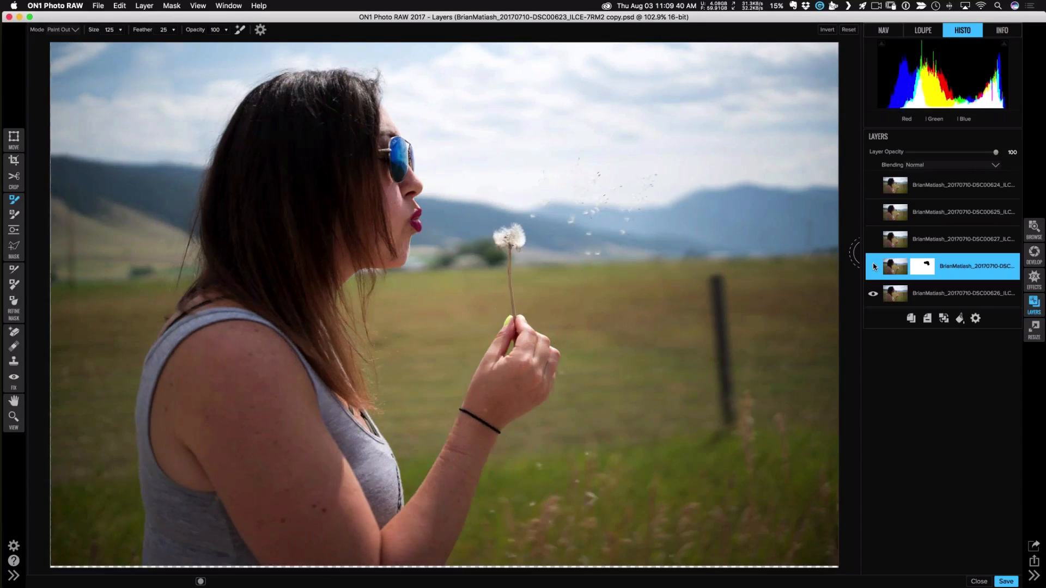
pyautogui.click(873, 267)
pyautogui.click(874, 267)
pyautogui.click(881, 267)
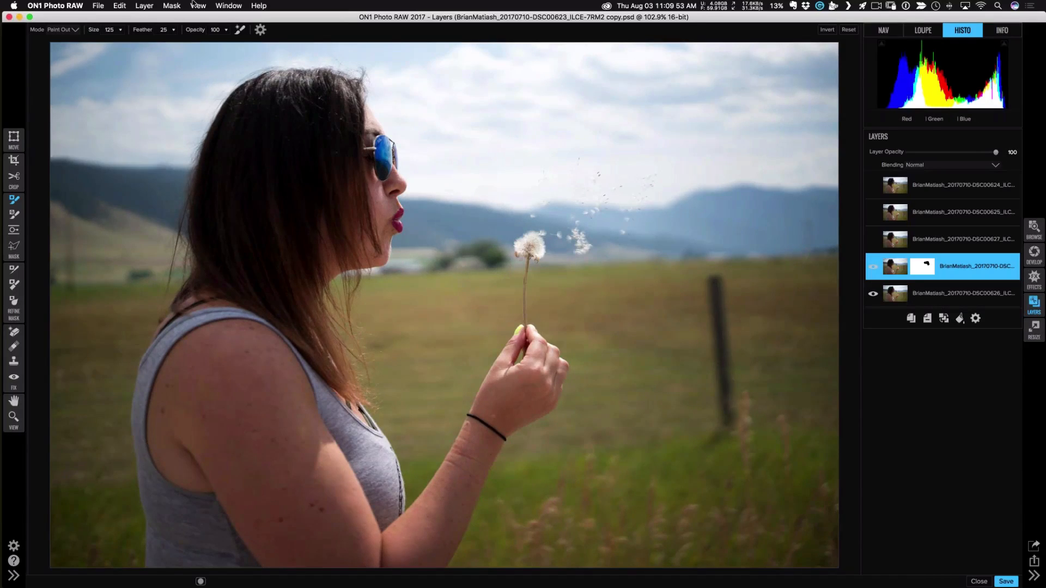
# Stamp the visible composite onto a new layer and delete the masked DSC00623 layer and the DSC00626 layer beneath it.
pyautogui.click(150, 7)
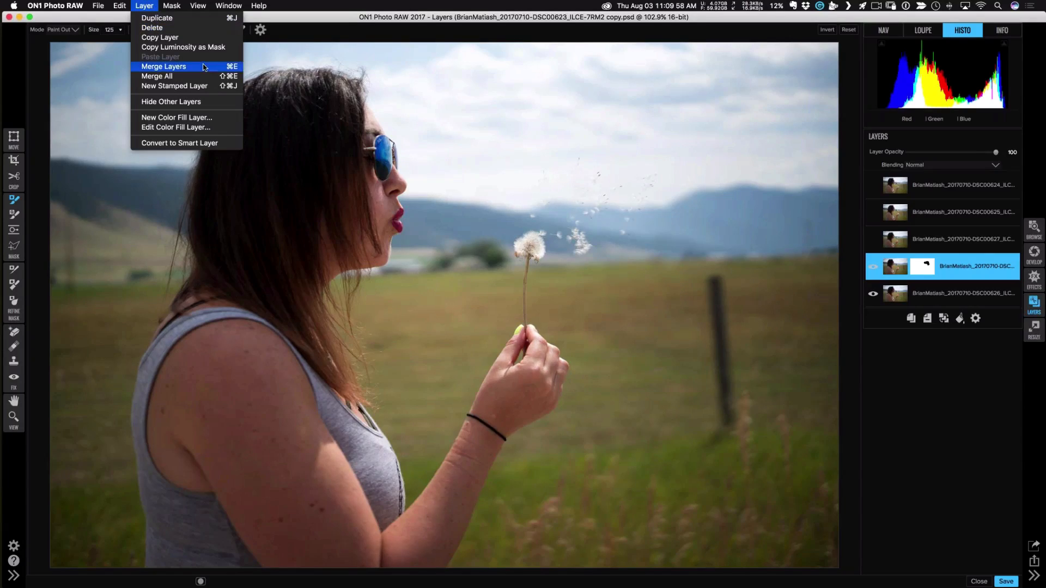
pyautogui.click(209, 87)
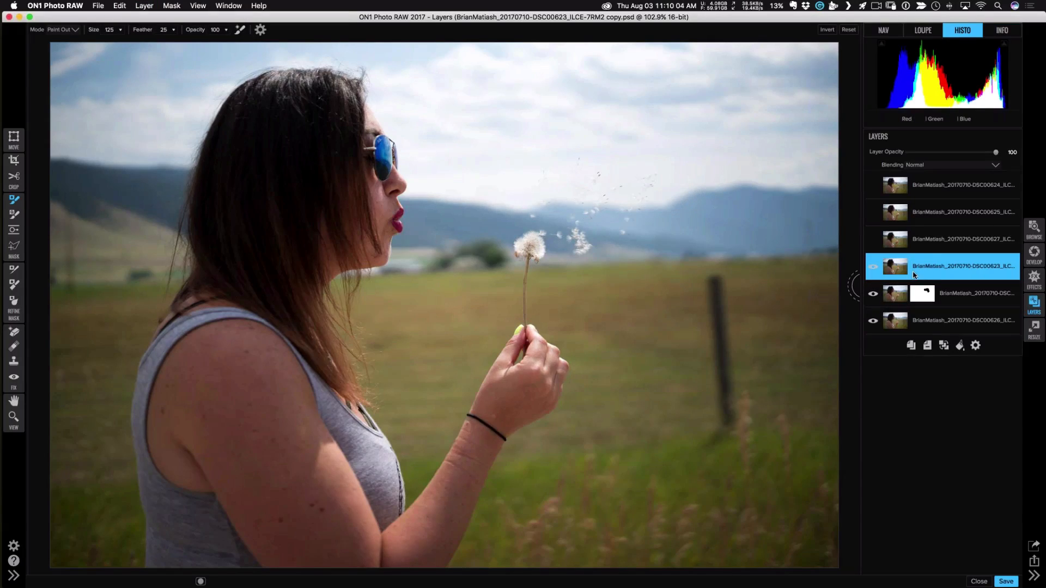
pyautogui.click(873, 295)
pyautogui.click(872, 320)
pyautogui.click(977, 311)
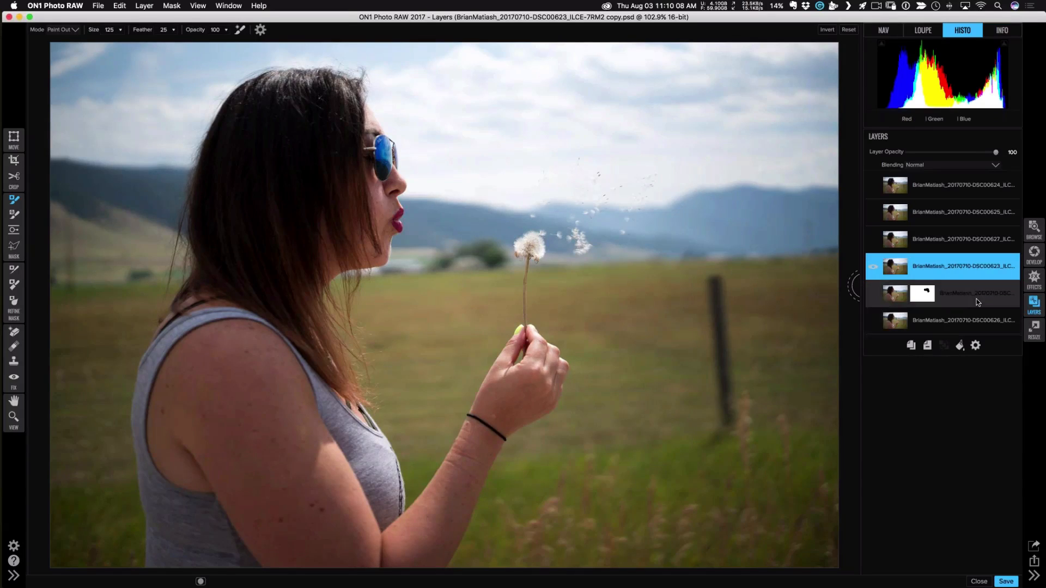
pyautogui.keyDown('shift'); pyautogui.click(977, 299); pyautogui.keyUp('shift')
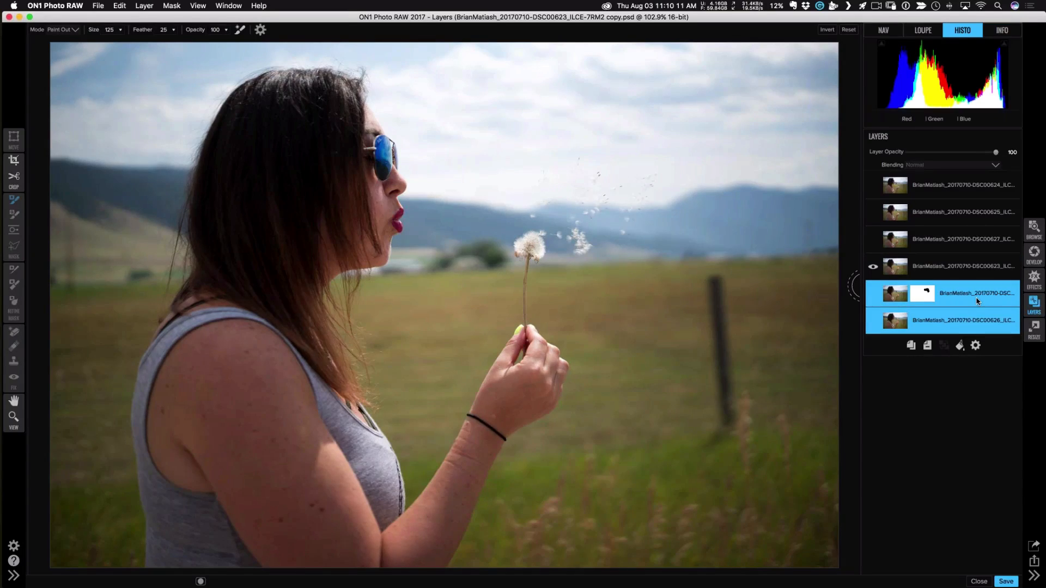
pyautogui.click(927, 347)
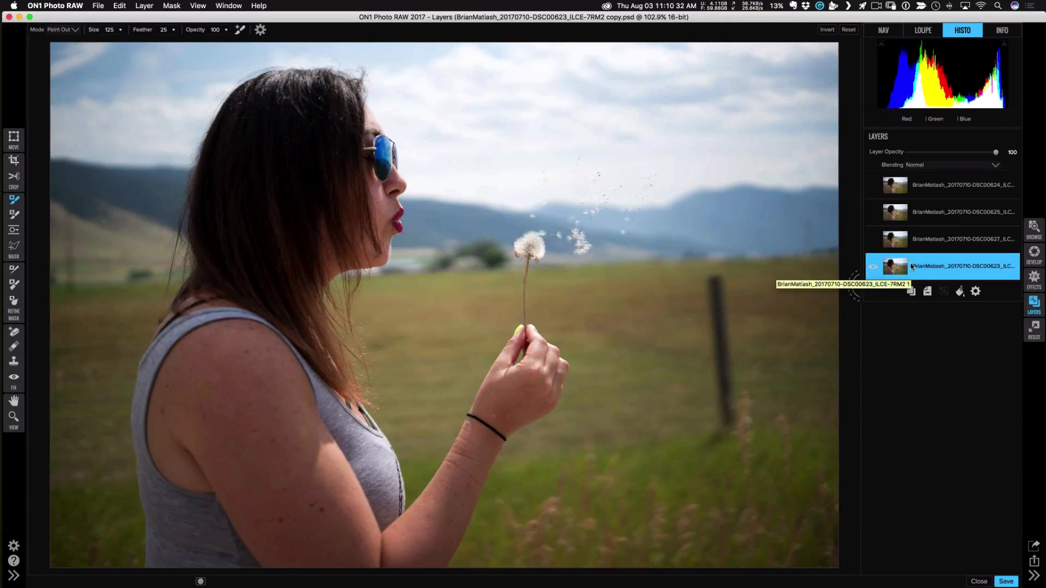
# Preview the hidden burst layers, and show the DSC00624 layer and move it directly above the stamped DSC00623 composite.
pyautogui.click(874, 239)
pyautogui.click(874, 239)
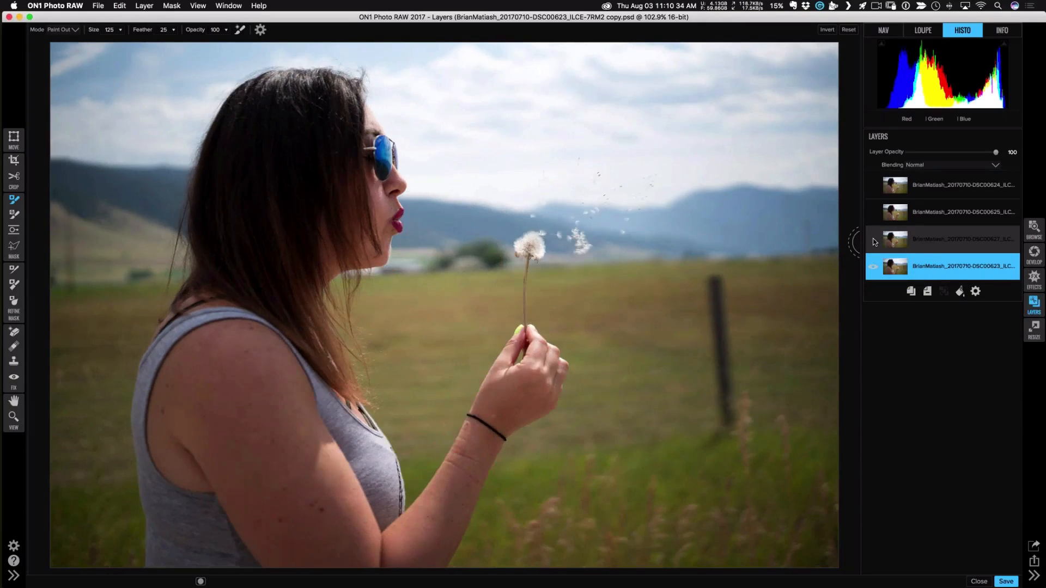
pyautogui.click(874, 213)
pyautogui.click(874, 212)
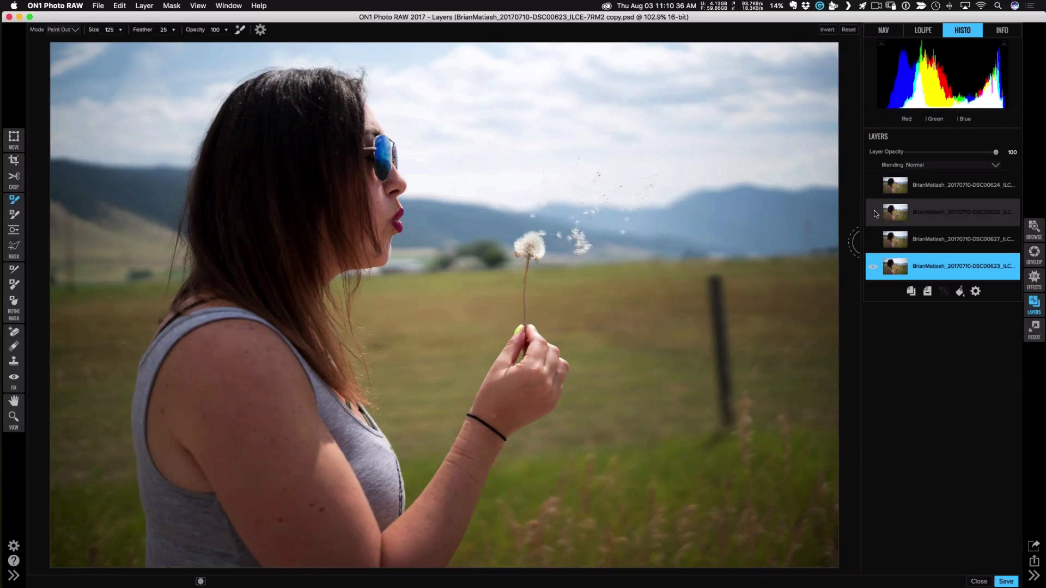
pyautogui.click(874, 186)
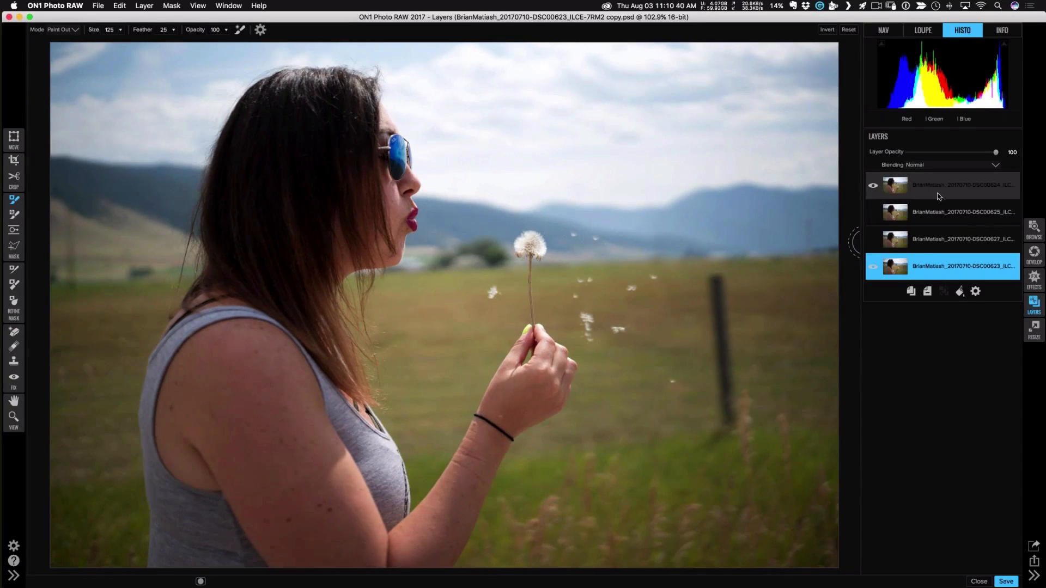
pyautogui.moveTo(939, 195); pyautogui.dragTo(936, 250)
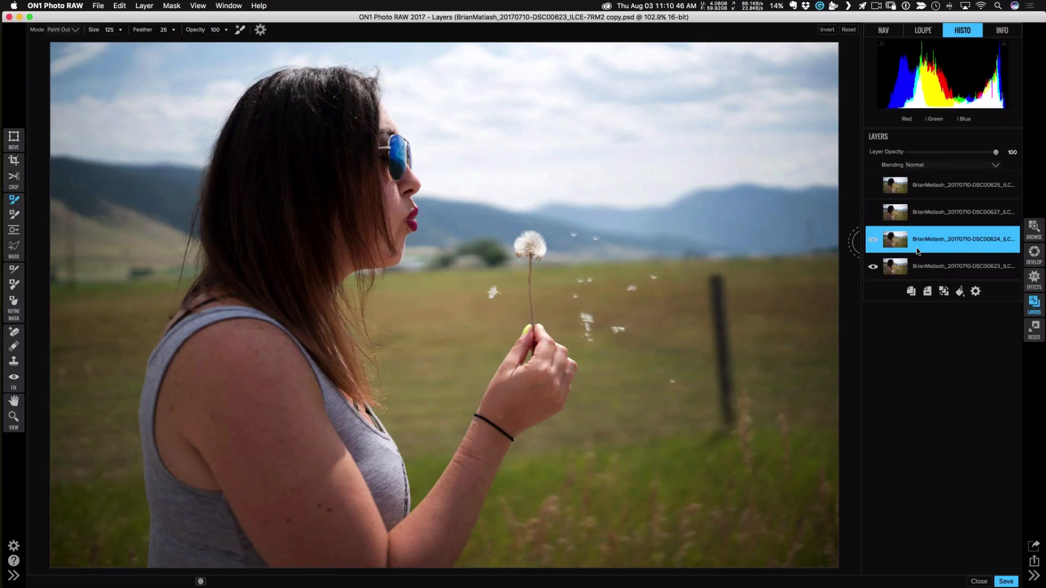
# Align the DSC00624 layer with the composite beneath it using Difference blending, and return its blending mode to Normal.
pyautogui.click(939, 166)
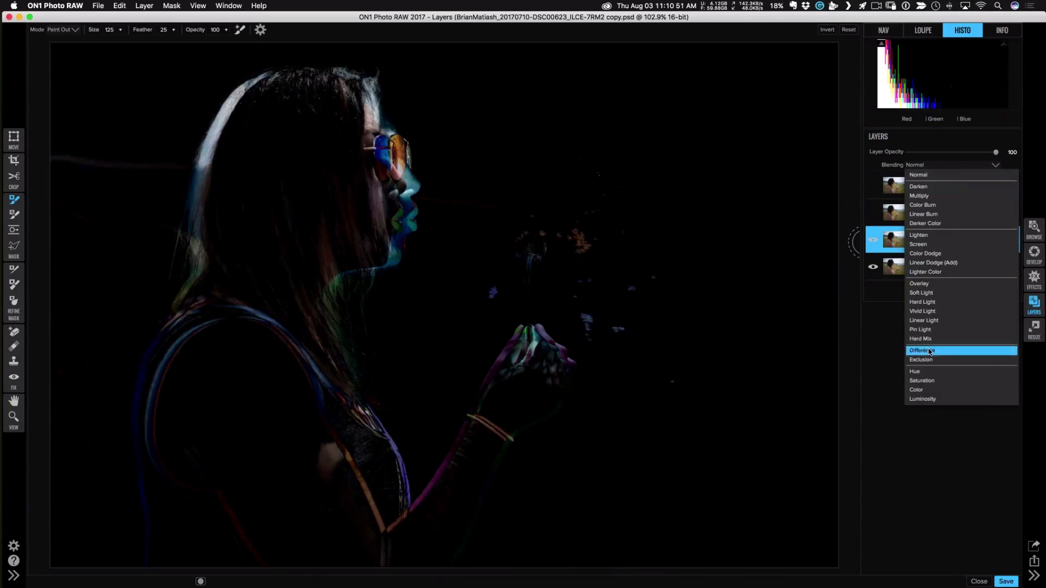
pyautogui.click(923, 350)
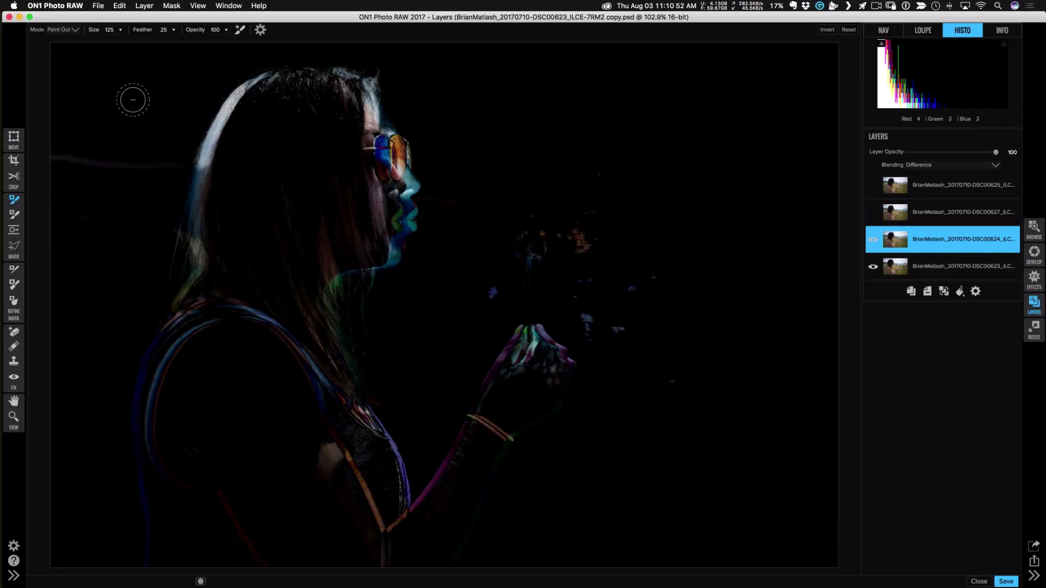
pyautogui.click(14, 137)
pyautogui.moveTo(448, 216); pyautogui.dragTo(480, 217)
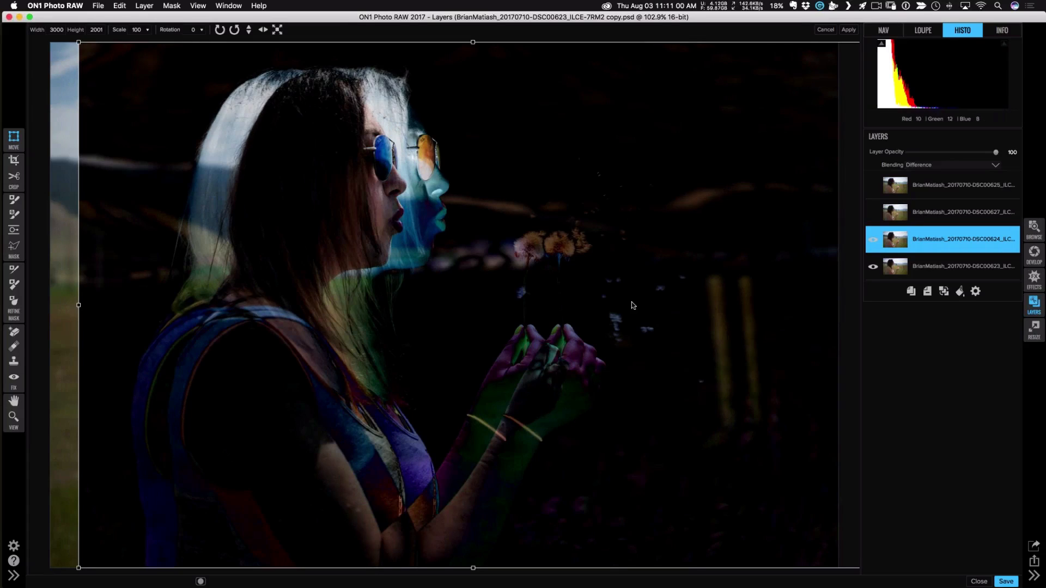
pyautogui.moveTo(632, 307); pyautogui.dragTo(608, 308)
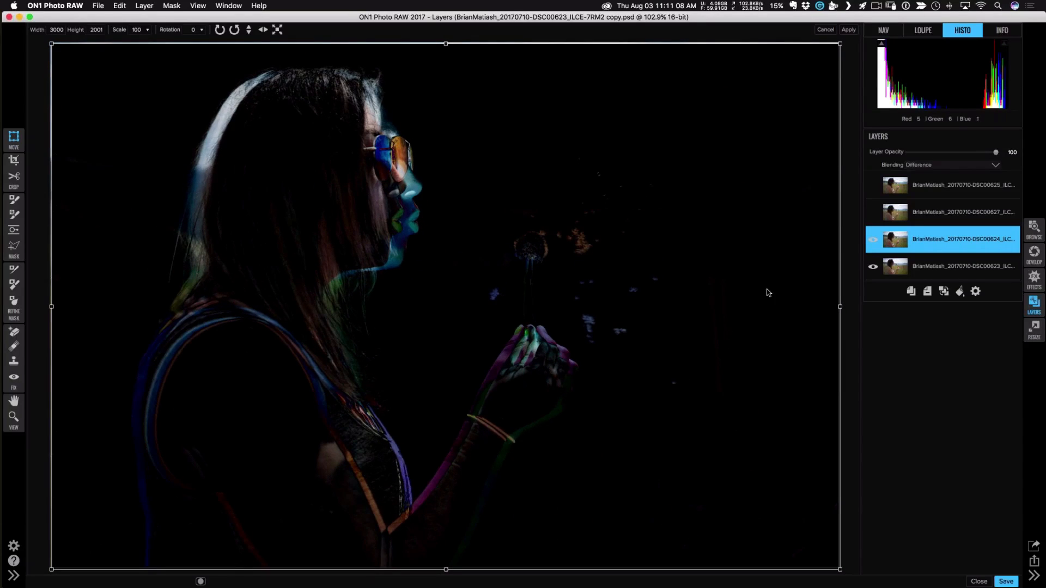
pyautogui.click(919, 165)
pyautogui.click(918, 173)
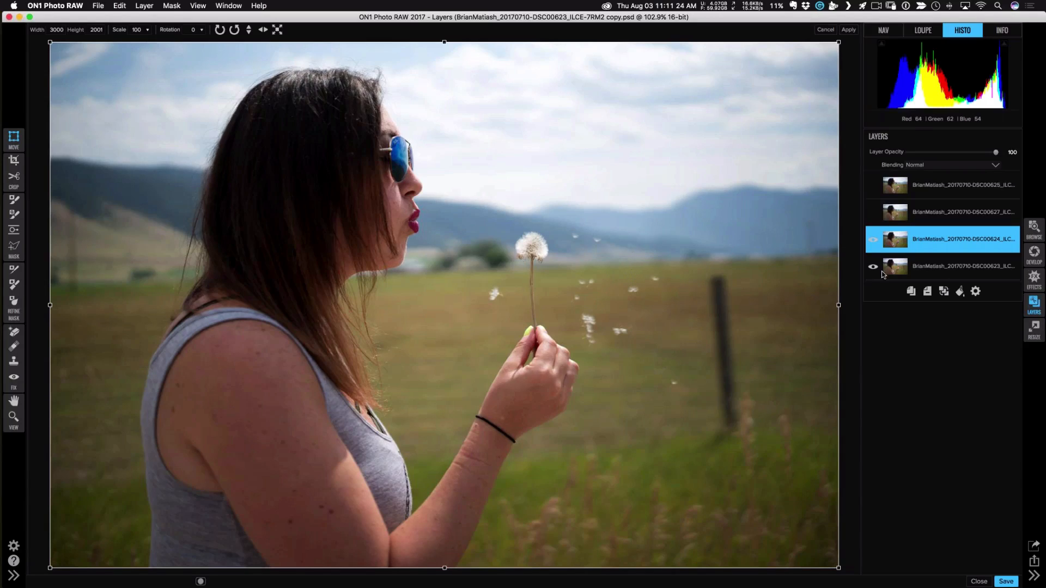
# Move the DSC00624 layer beneath the stamped composite and ready the Masking Brush on the composite layer.
pyautogui.moveTo(923, 247); pyautogui.dragTo(924, 266)
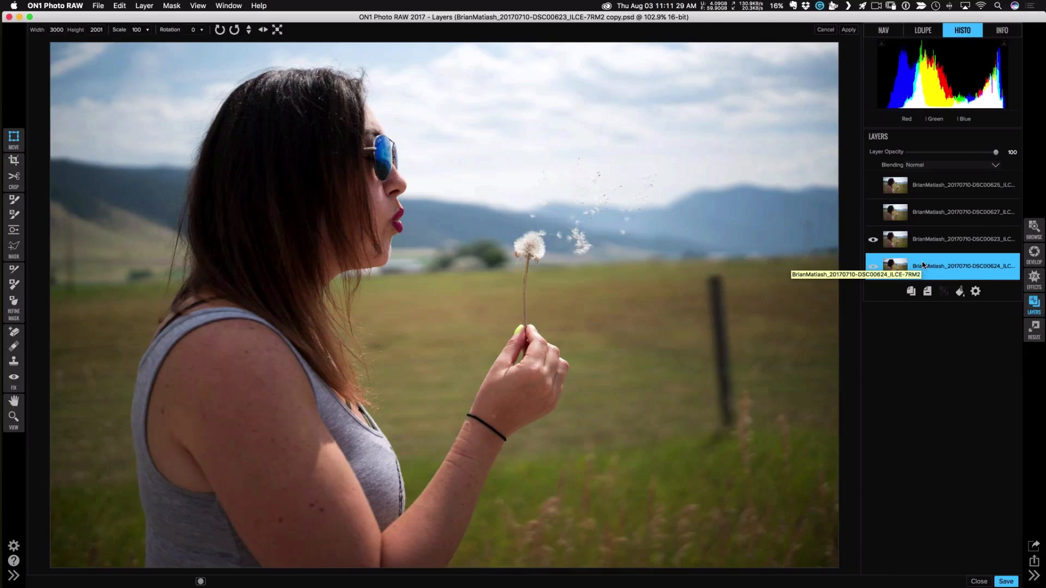
pyautogui.click(931, 247)
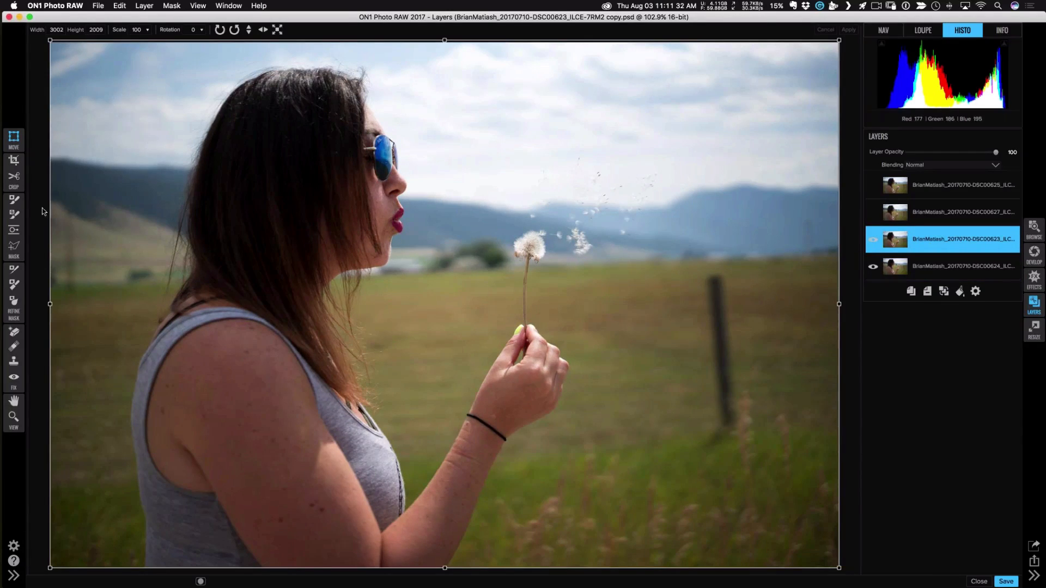
pyautogui.click(14, 200)
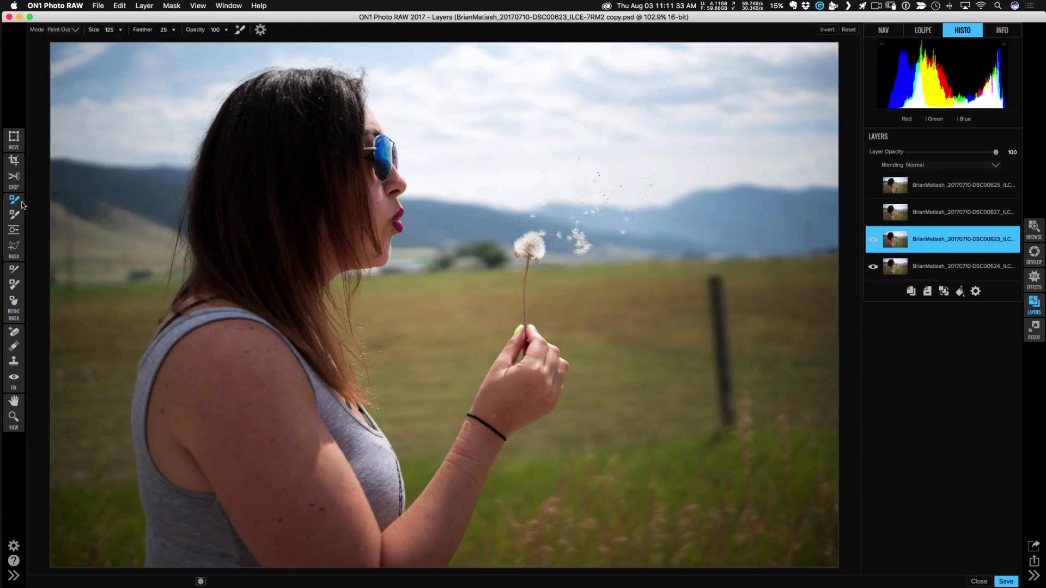
# Toggle the composite layer's visibility to examine where the seeds lie in the DSC00624 layer beneath it.
pyautogui.click(875, 238)
pyautogui.click(874, 238)
pyautogui.click(874, 236)
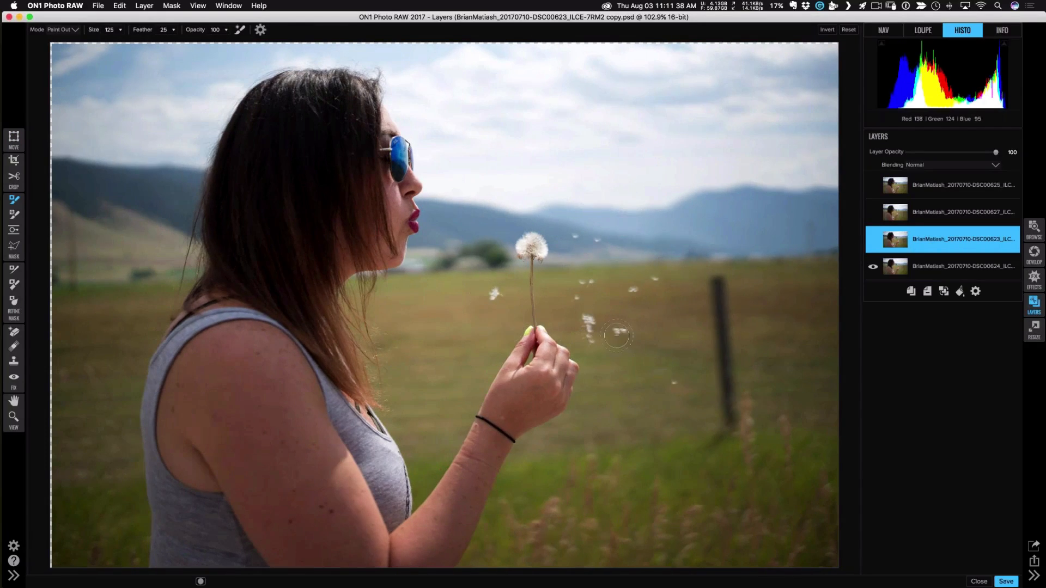
# Mask out the stamped composite over the seeds right of the stem, and retouch the leftover mark beside the fingers with a smaller Retouch Brush.
pyautogui.click(873, 239)
pyautogui.moveTo(588, 318)
pyautogui.mouseDown()
pyautogui.moveTo(568, 331)
pyautogui.moveTo(614, 313)
pyautogui.moveTo(616, 297)
pyautogui.moveTo(584, 297)
pyautogui.moveTo(641, 291)
pyautogui.moveTo(613, 287)
pyautogui.moveTo(562, 308)
pyautogui.mouseUp()
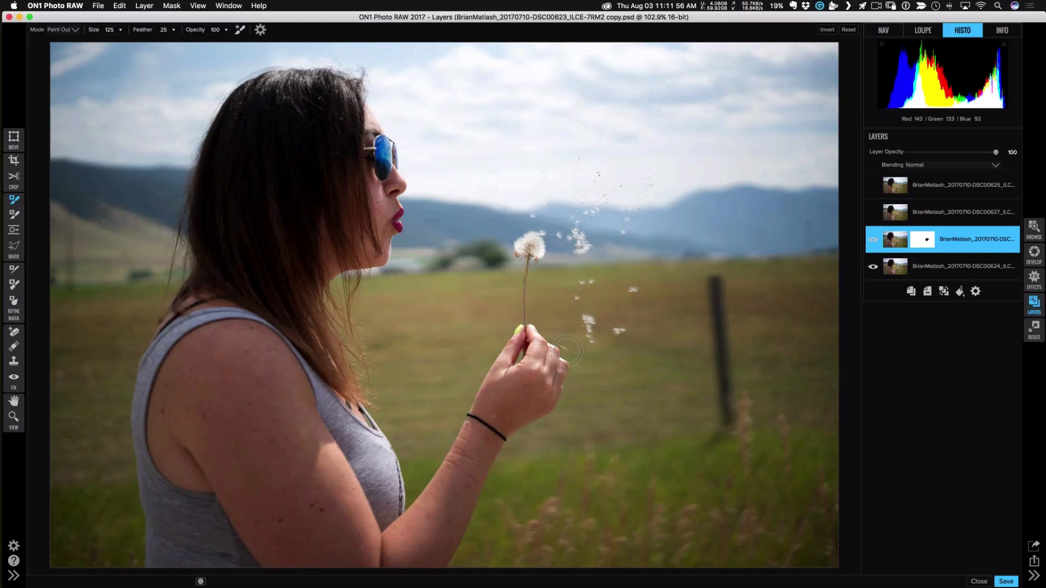
pyautogui.click(13, 347)
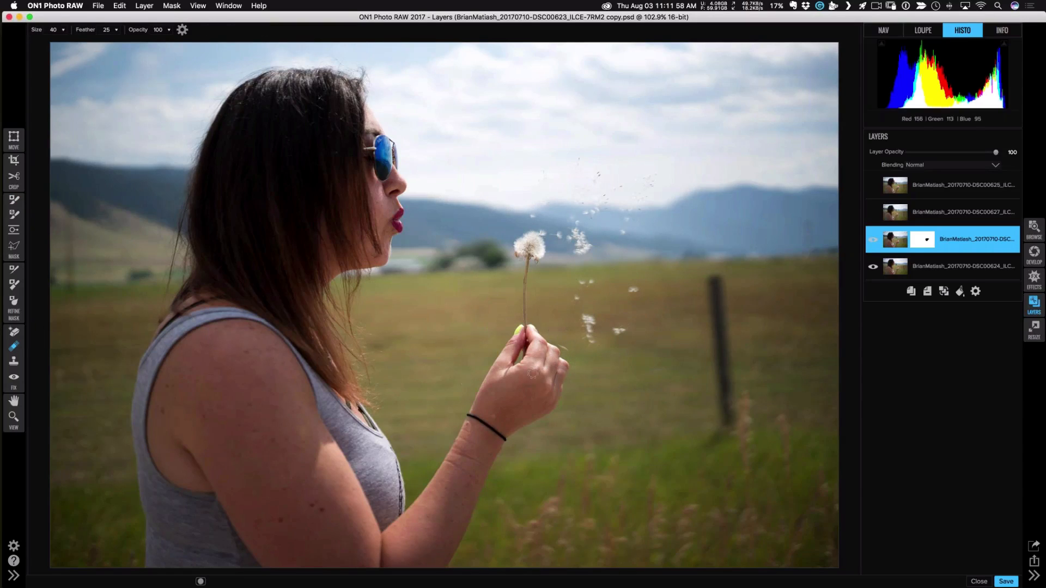
pyautogui.press('[')
pyautogui.press('[')
pyautogui.press('[')
pyautogui.moveTo(567, 350); pyautogui.dragTo(557, 342)
# Compare the composite with the DSC00624 layer by toggling its visibility, and mask out the composite over the seed cluster left of the stem.
pyautogui.click(873, 239)
pyautogui.click(873, 239)
pyautogui.click(874, 239)
pyautogui.click(873, 239)
pyautogui.click(14, 200)
pyautogui.click(873, 240)
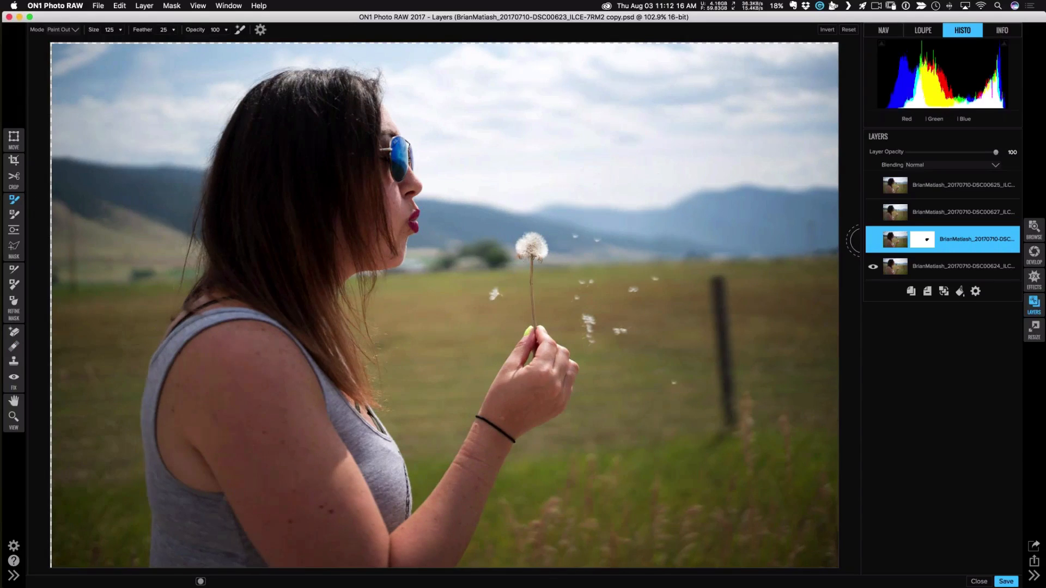
pyautogui.click(874, 239)
pyautogui.moveTo(494, 295); pyautogui.dragTo(495, 300)
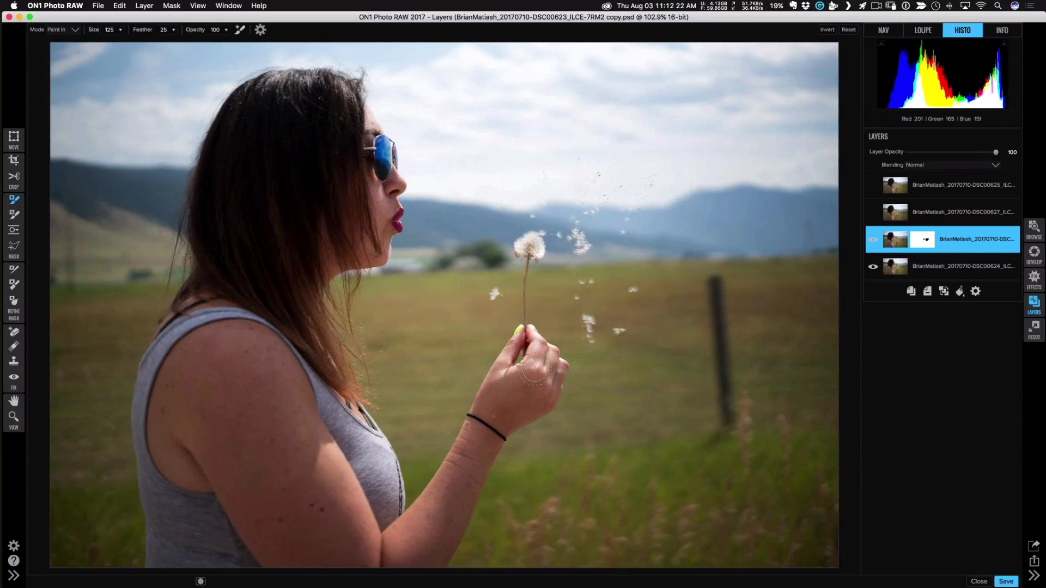
# Recheck the composite against the layer beneath, and paint out its mask over the remaining seeds near the fence post.
pyautogui.click(874, 241)
pyautogui.click(874, 241)
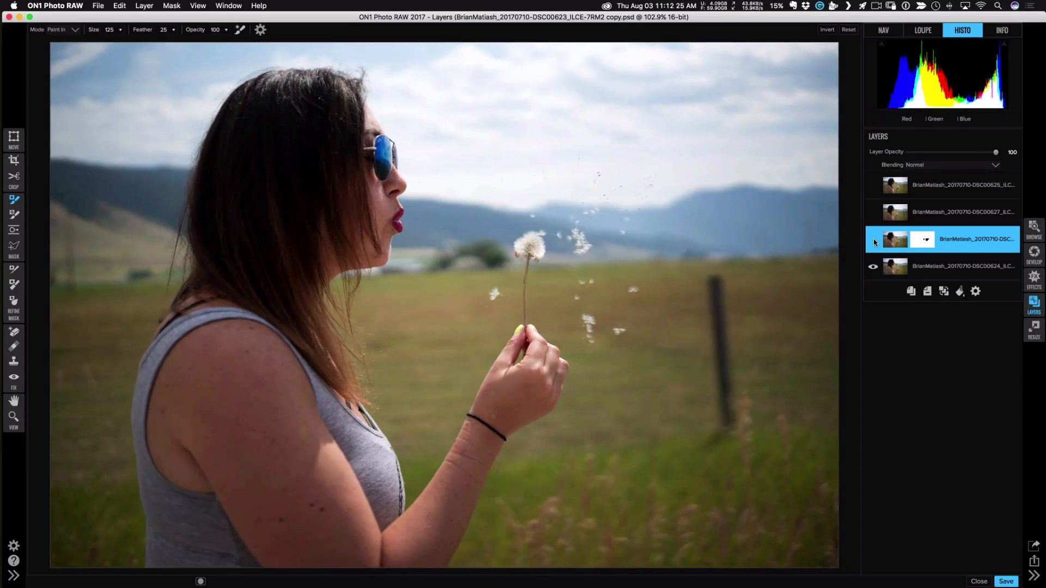
pyautogui.click(874, 241)
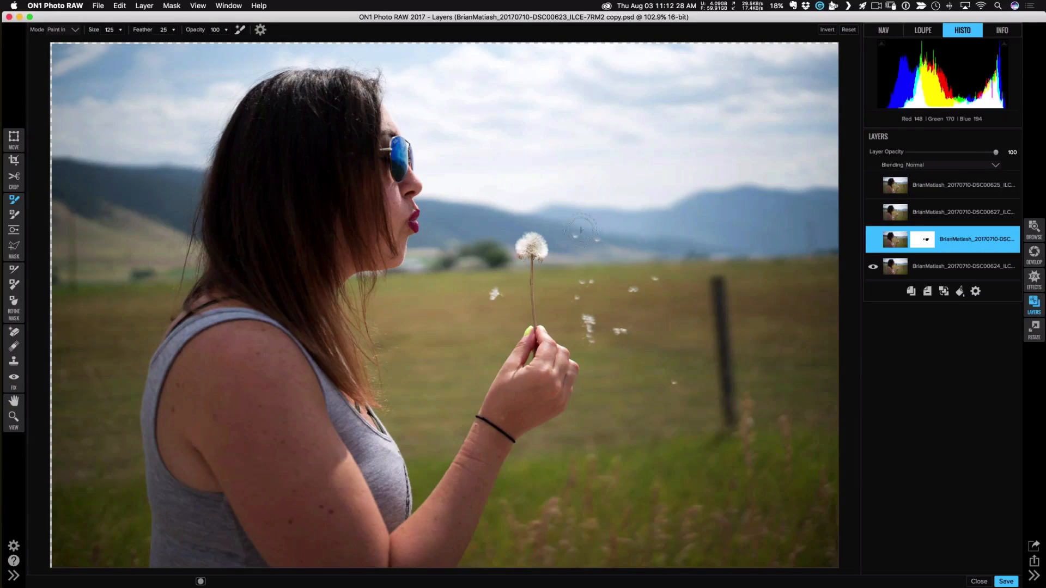
pyautogui.click(874, 241)
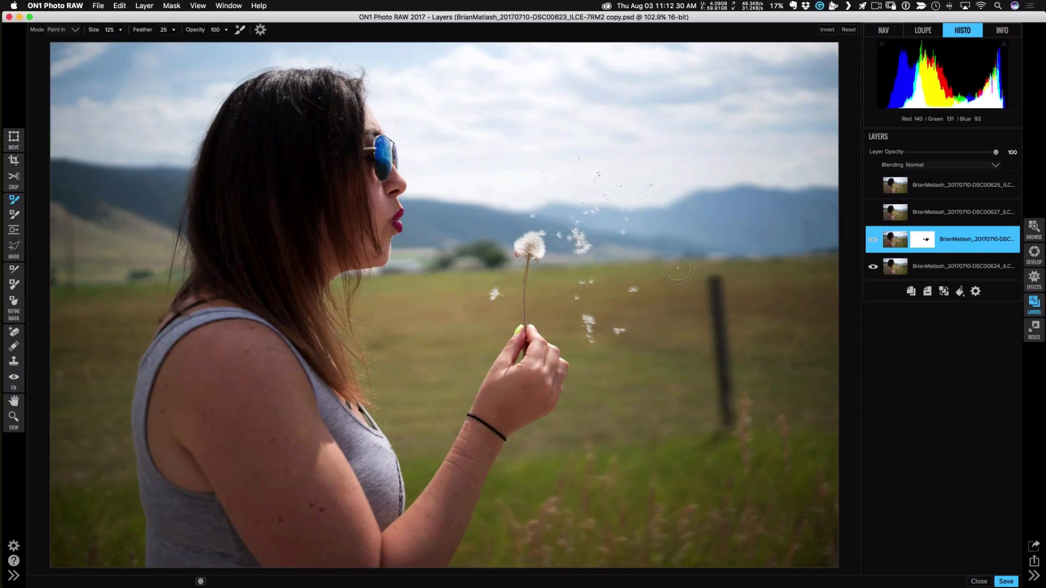
pyautogui.moveTo(653, 281)
pyautogui.mouseDown()
pyautogui.moveTo(680, 288)
pyautogui.moveTo(653, 286)
pyautogui.mouseUp()
pyautogui.press('x')
# Create a new stamped layer from the visible layers and hide the masked composite and DSC00624 layers beneath it.
pyautogui.click(145, 5)
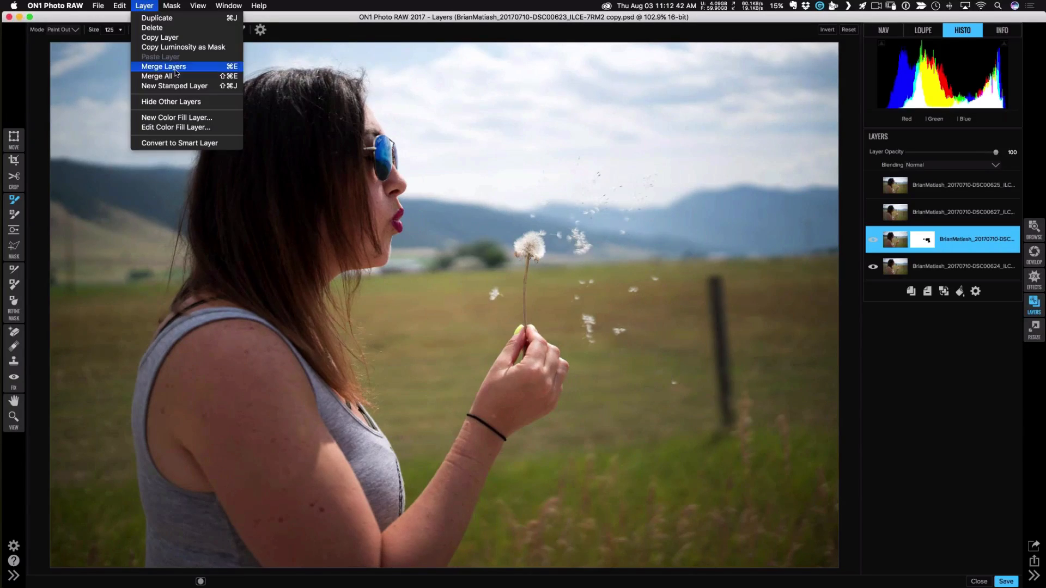
pyautogui.click(180, 86)
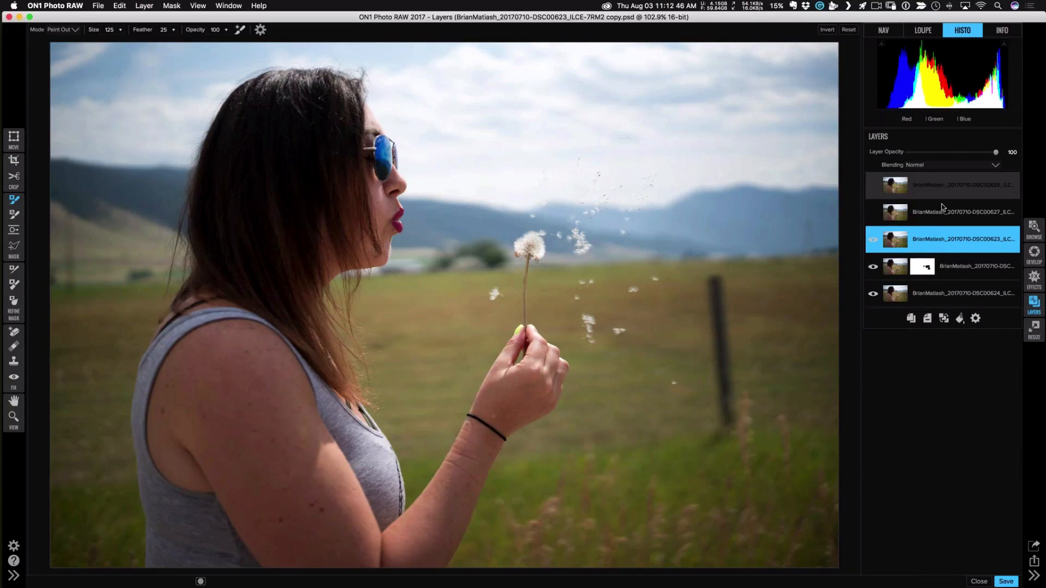
pyautogui.click(873, 266)
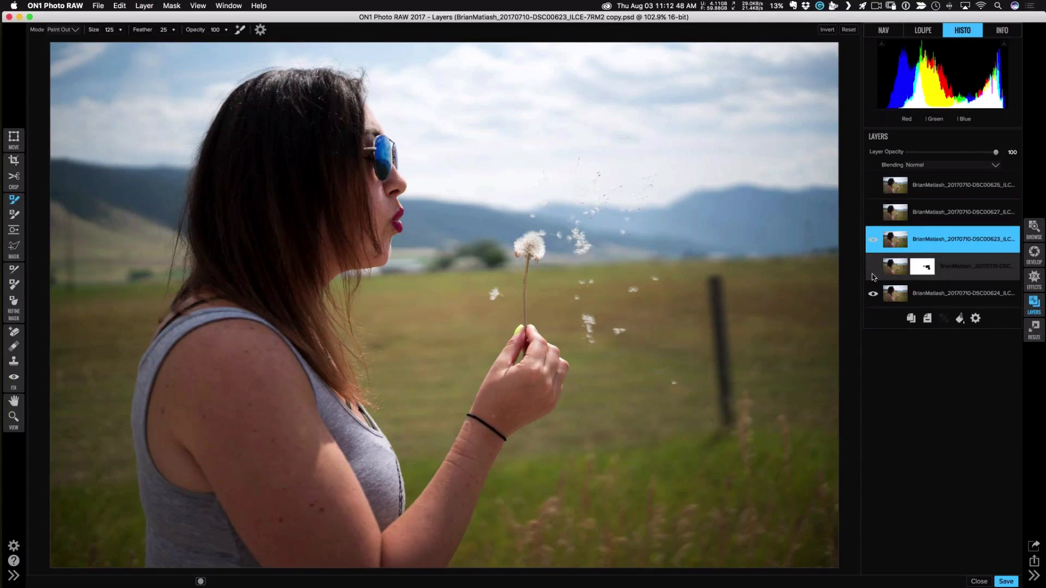
# Preview the hidden DSC00625 and DSC00627 layers, and leave DSC00627 visible above the stamped composite.
pyautogui.click(873, 213)
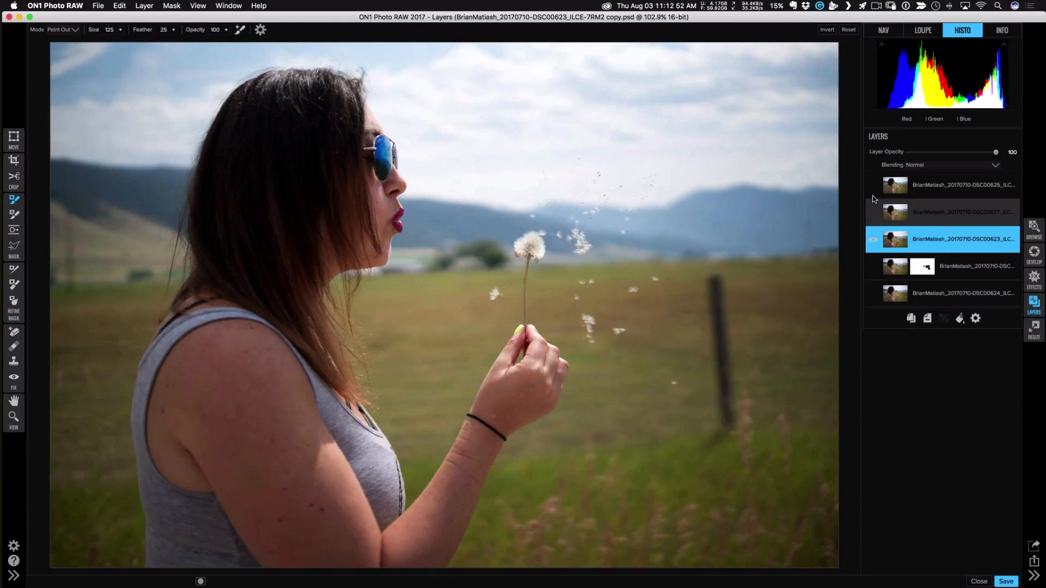
pyautogui.click(873, 186)
pyautogui.click(873, 214)
pyautogui.click(874, 215)
pyautogui.click(874, 215)
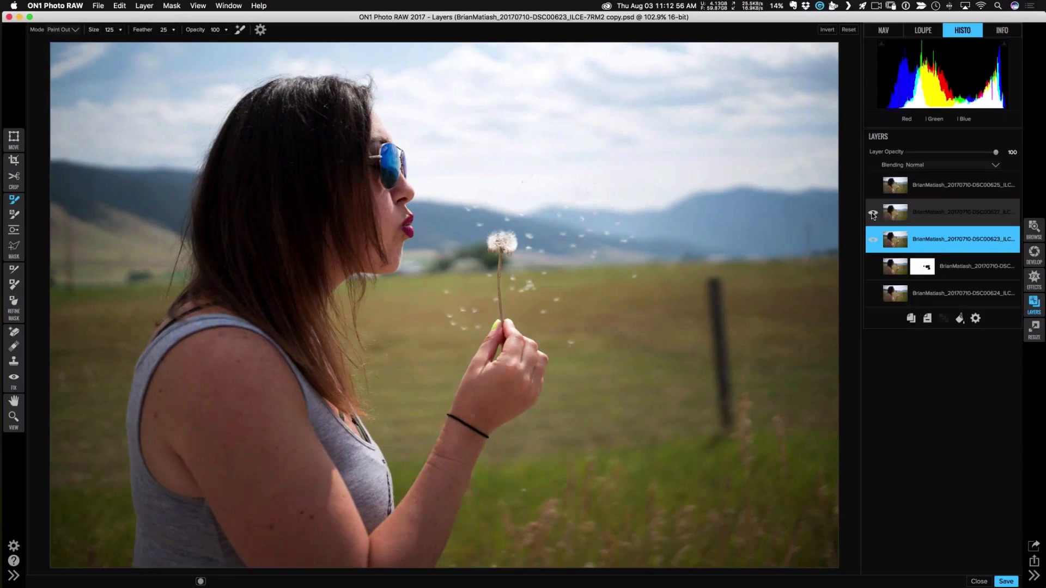
pyautogui.click(873, 214)
pyautogui.click(874, 214)
# Set the DSC00627 layer to Difference blending and move it into alignment with the background of the composite beneath.
pyautogui.click(949, 216)
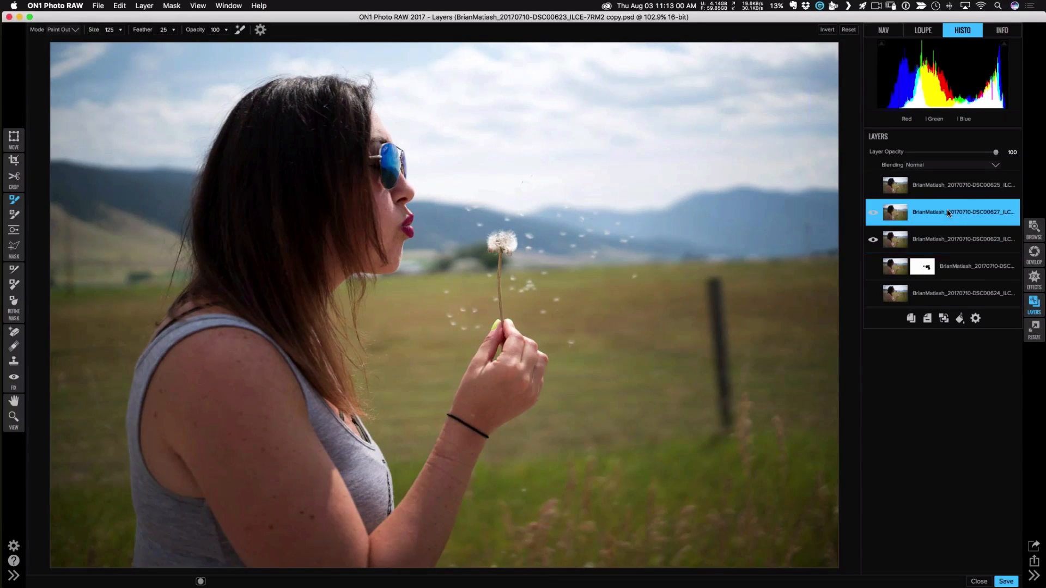
pyautogui.click(944, 166)
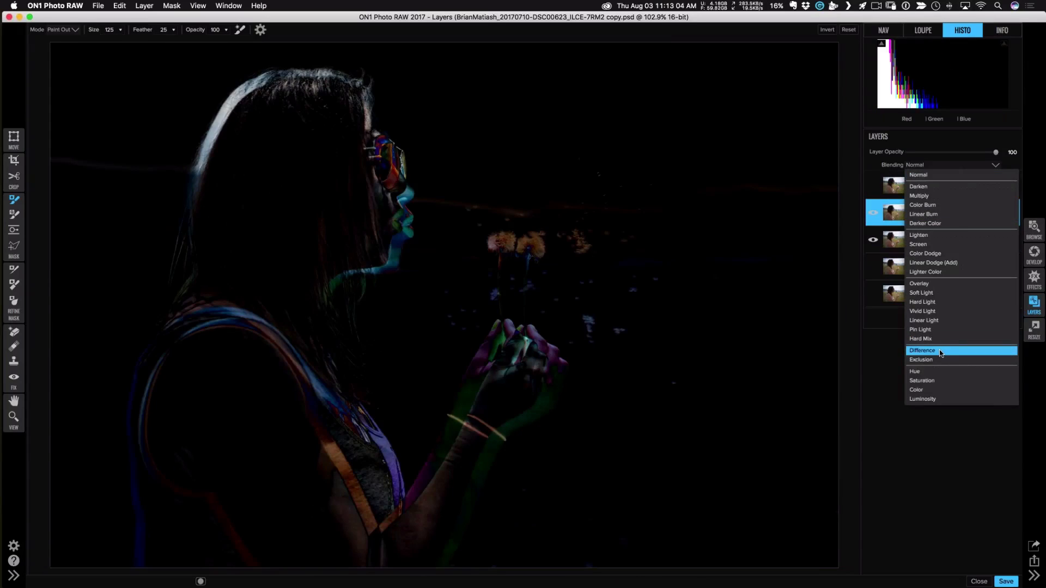
pyautogui.click(940, 353)
pyautogui.click(14, 140)
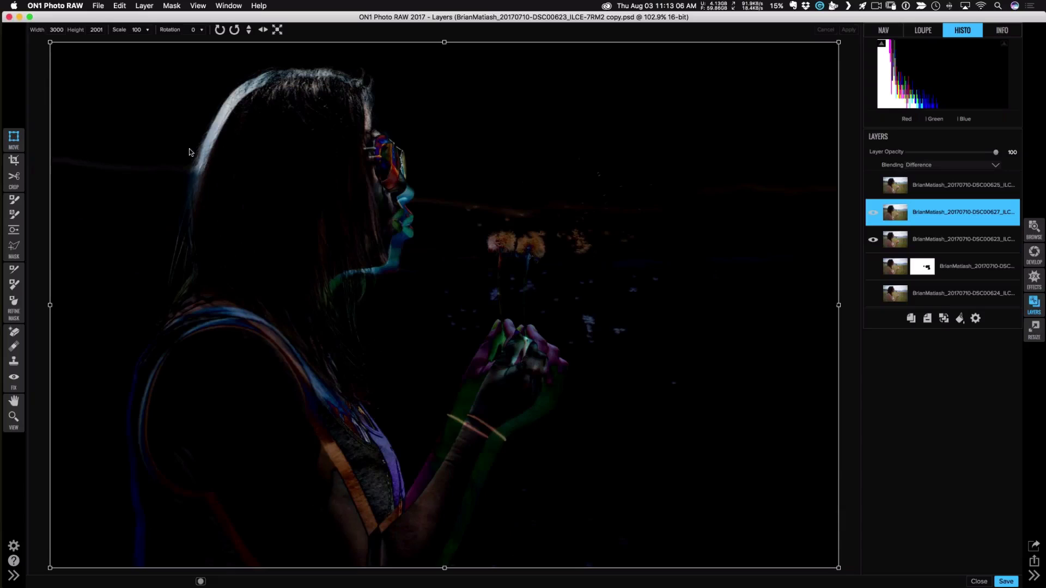
pyautogui.moveTo(619, 287); pyautogui.dragTo(612, 294)
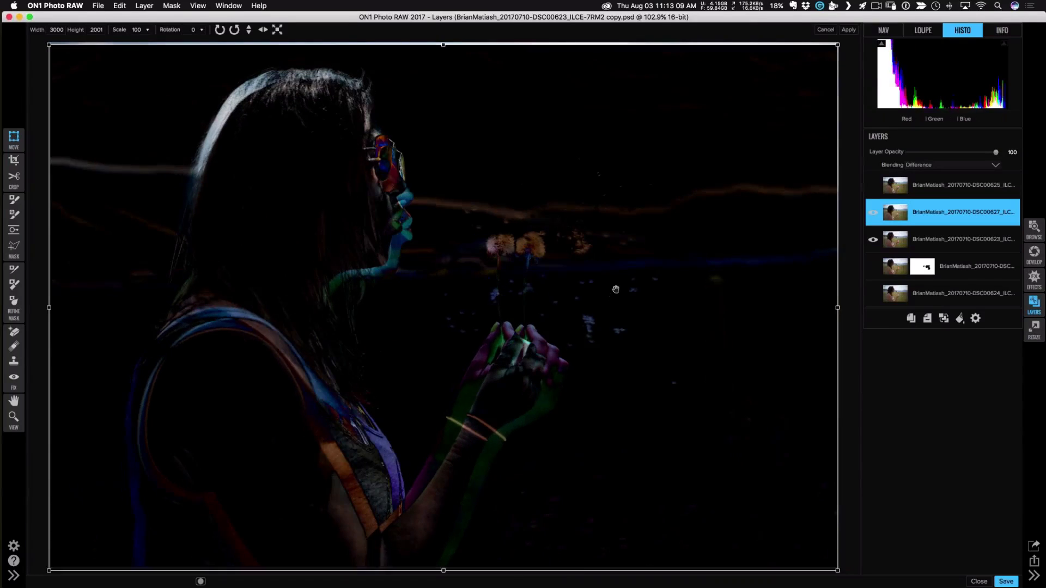
pyautogui.moveTo(616, 290); pyautogui.dragTo(616, 287)
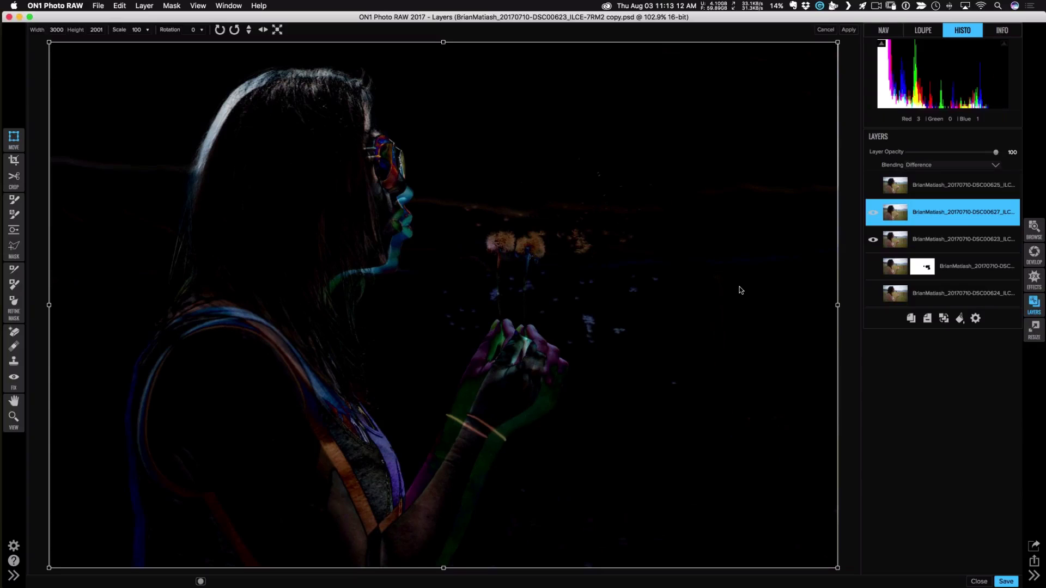
pyautogui.moveTo(741, 290); pyautogui.dragTo(739, 289)
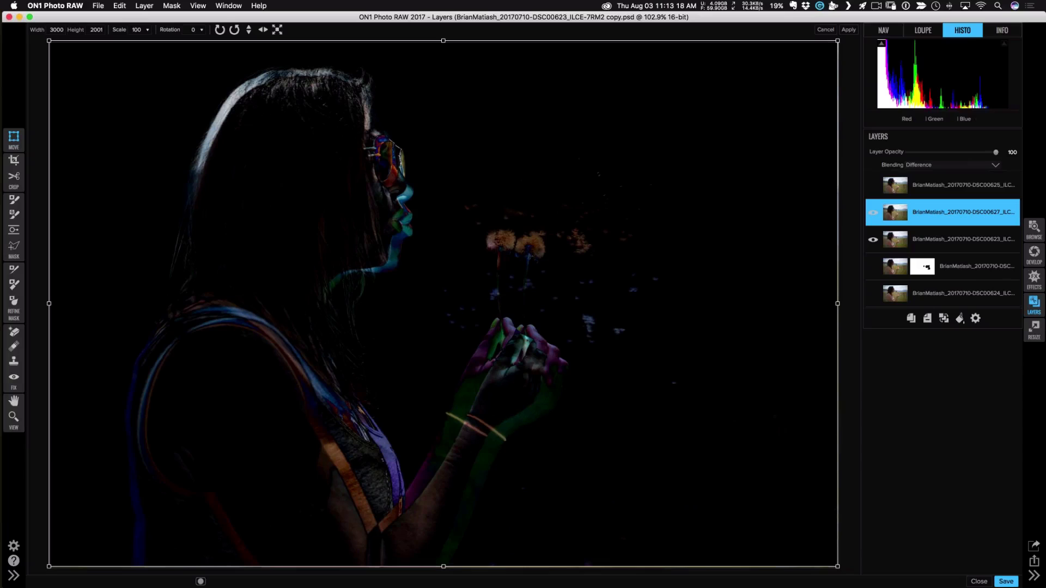
# Return the DSC00627 layer's blending mode to Normal and move it beneath the stamped composite.
pyautogui.click(919, 168)
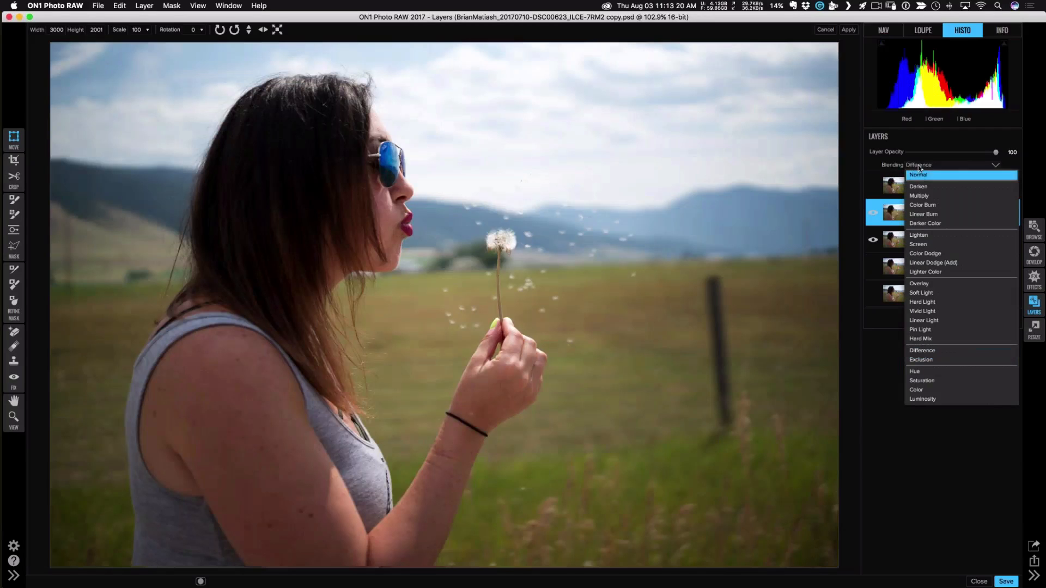
pyautogui.click(876, 181)
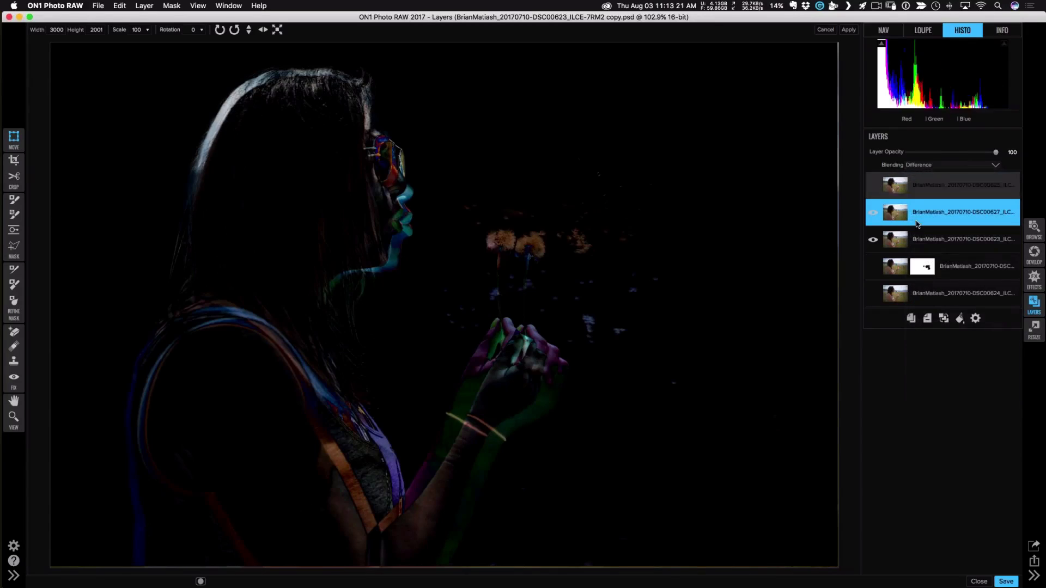
pyautogui.click(927, 168)
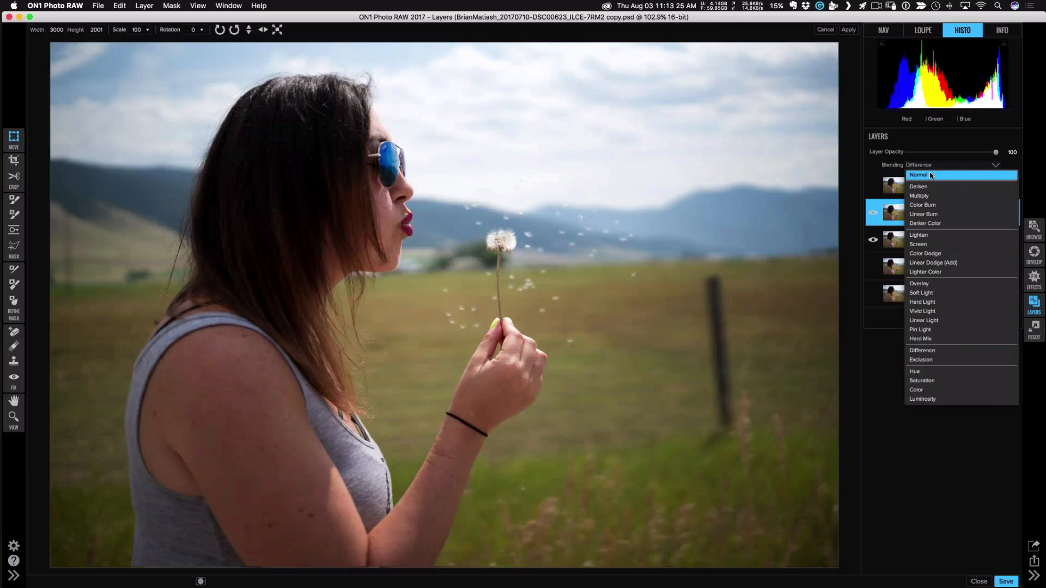
pyautogui.click(931, 175)
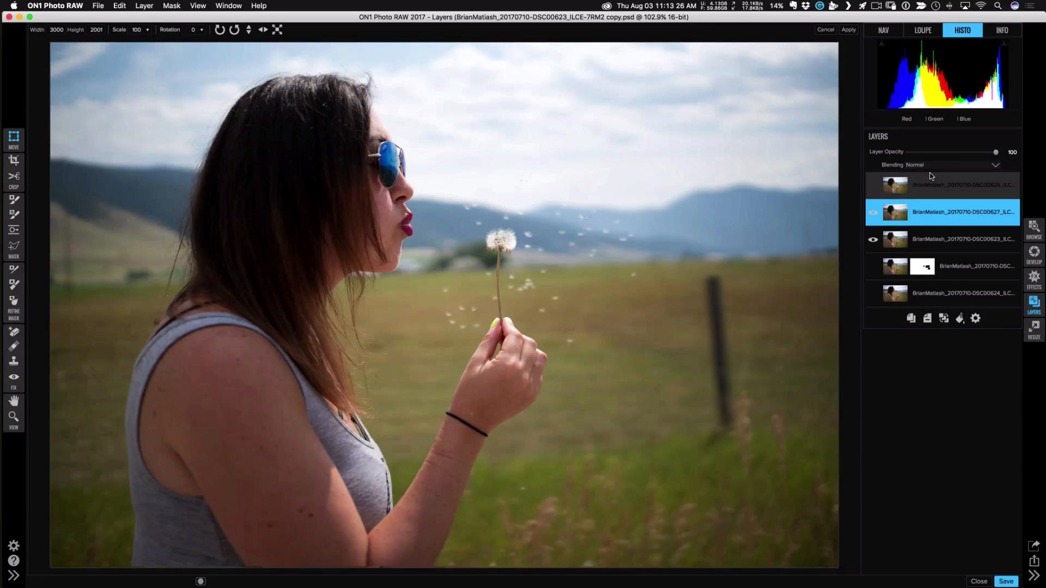
pyautogui.moveTo(943, 211); pyautogui.dragTo(946, 237)
# Mask out the stamped composite with the Masking Brush over the DSC00627 seeds left of the stem.
pyautogui.click(941, 221)
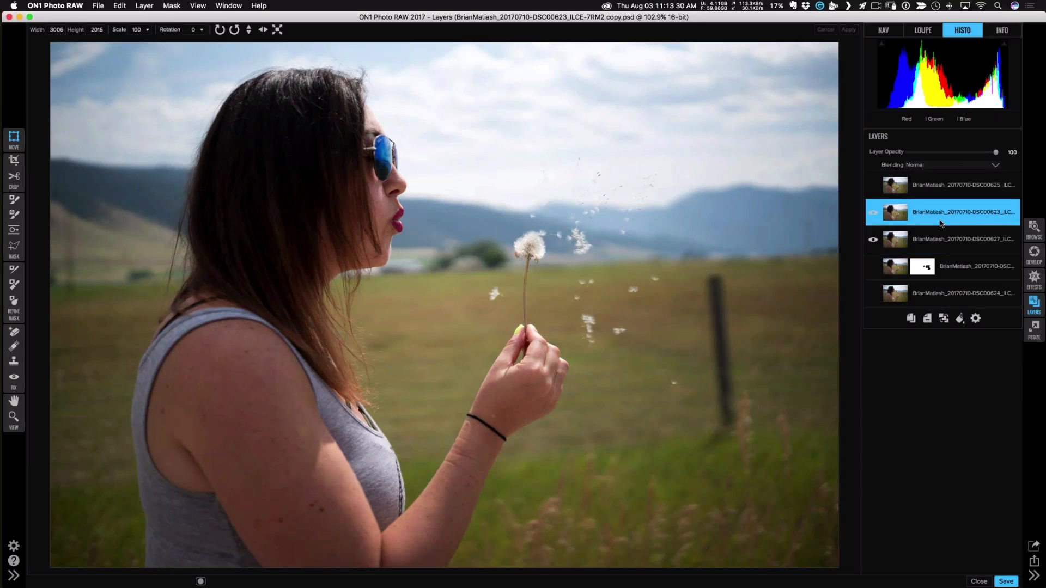
pyautogui.press('b')
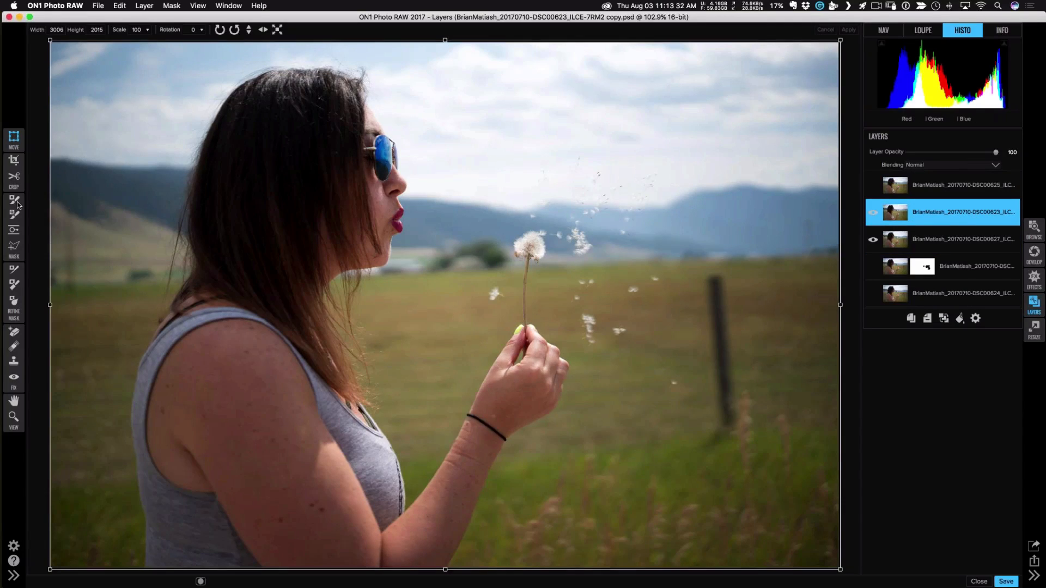
pyautogui.click(871, 216)
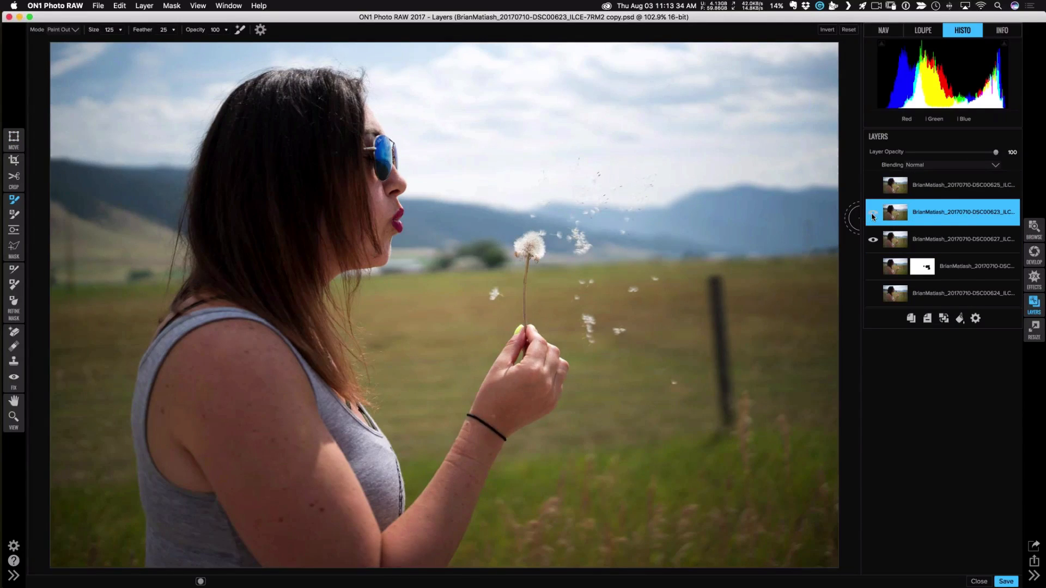
pyautogui.click(871, 215)
pyautogui.moveTo(470, 317); pyautogui.dragTo(455, 317)
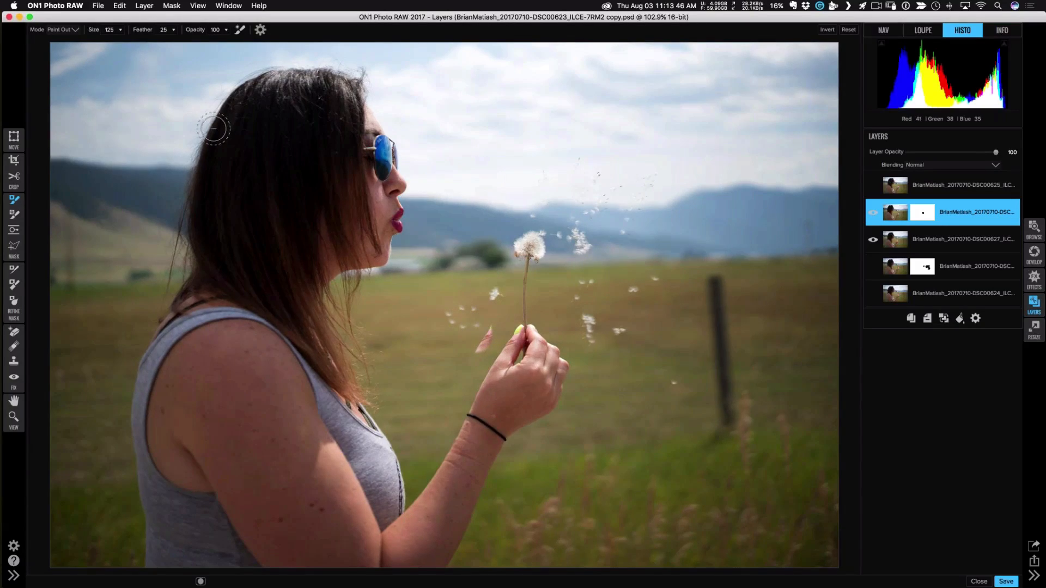
# Switch the Masking Brush to Paint In and restore the composite over the stray finger fragment left of the hand.
pyautogui.click(66, 32)
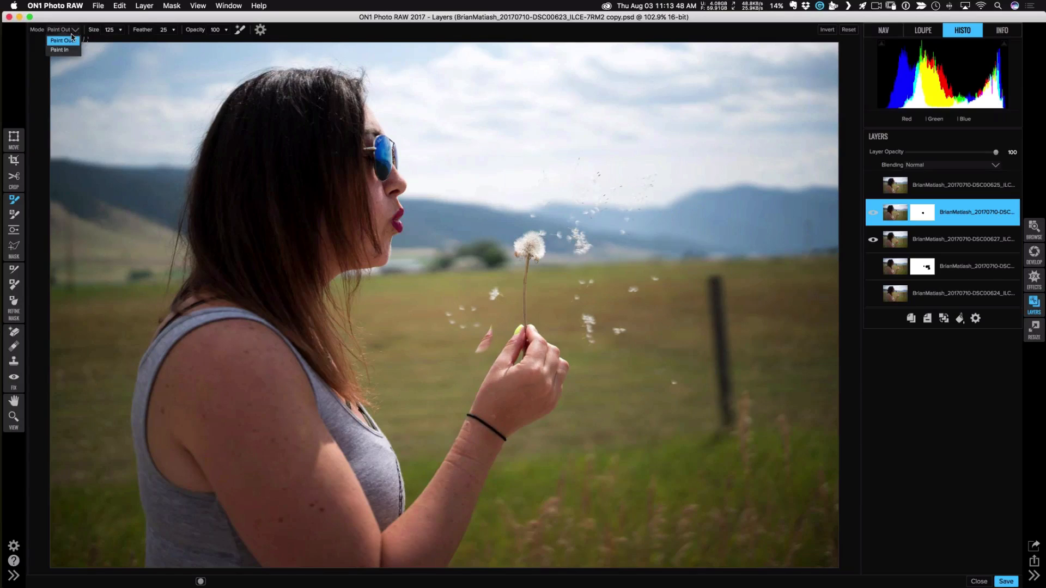
pyautogui.click(64, 45)
pyautogui.click(485, 342)
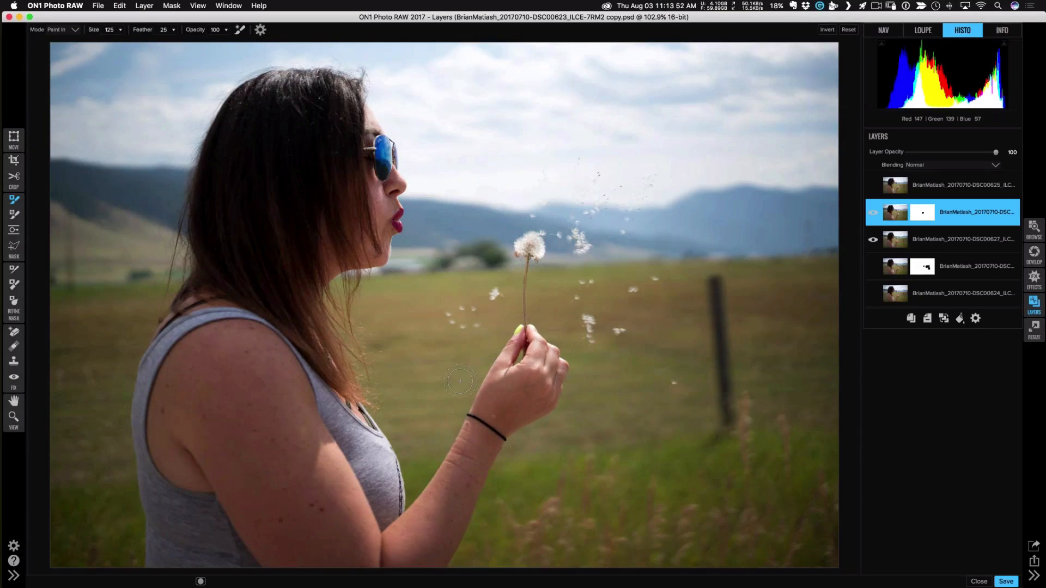
# Set the Masking Brush to Paint Out at size 60, and toggle the composite's visibility to compare the seeds in DSC00627.
pyautogui.press('[')
pyautogui.press('[')
pyautogui.press('[')
pyautogui.press('[')
pyautogui.press('[')
pyautogui.press('x')
pyautogui.click(872, 212)
pyautogui.click(872, 217)
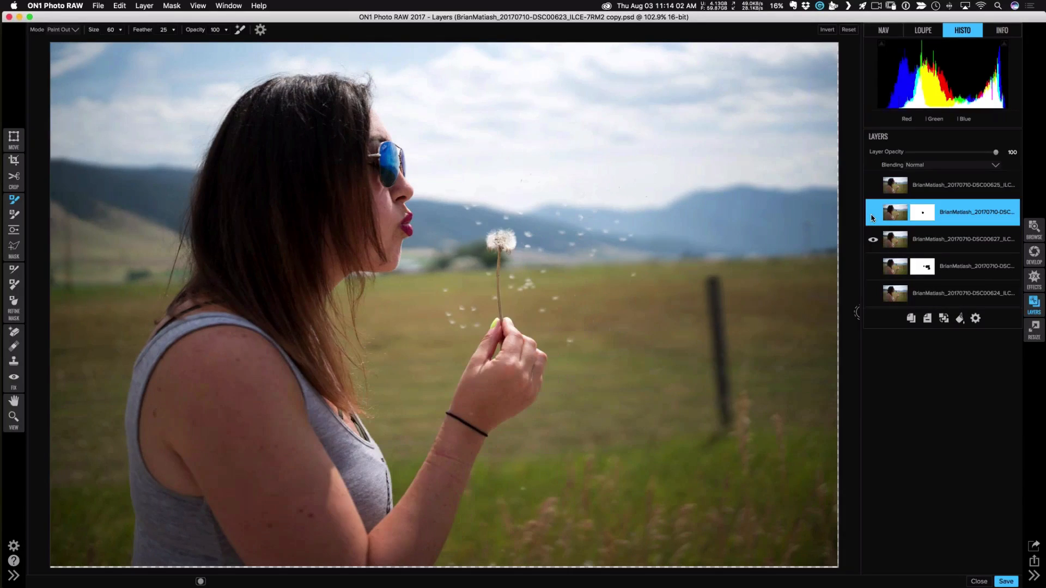
pyautogui.click(872, 217)
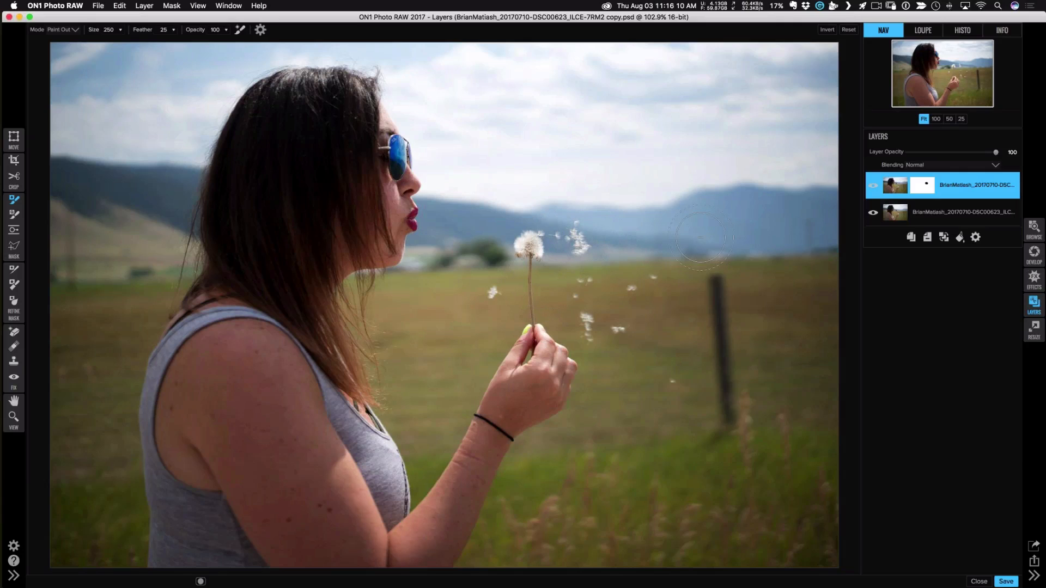
# Create a new stamped layer from the final masked pair and delete the two source layers beneath it.
pyautogui.click(145, 5)
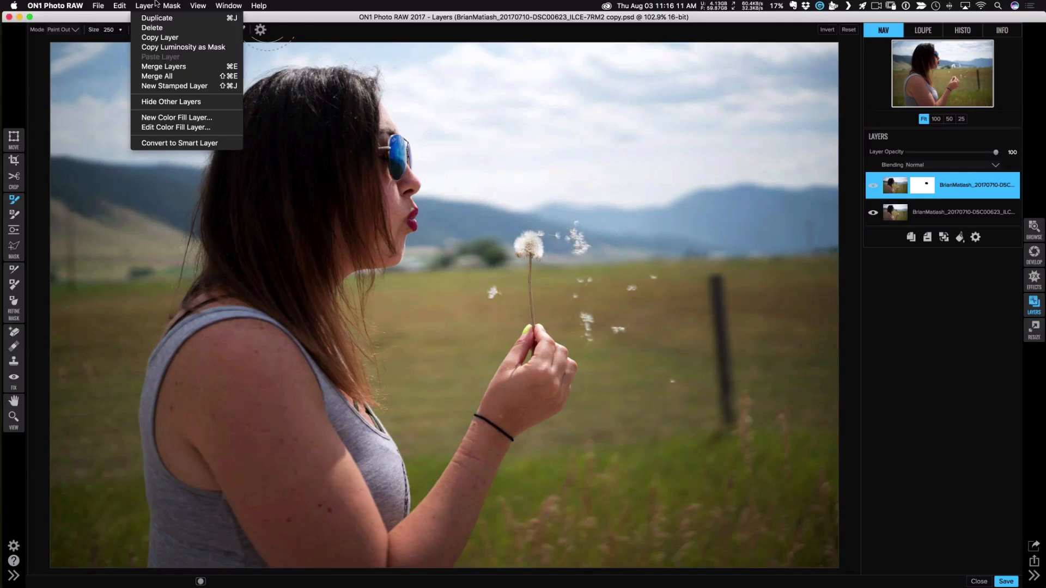
pyautogui.click(158, 87)
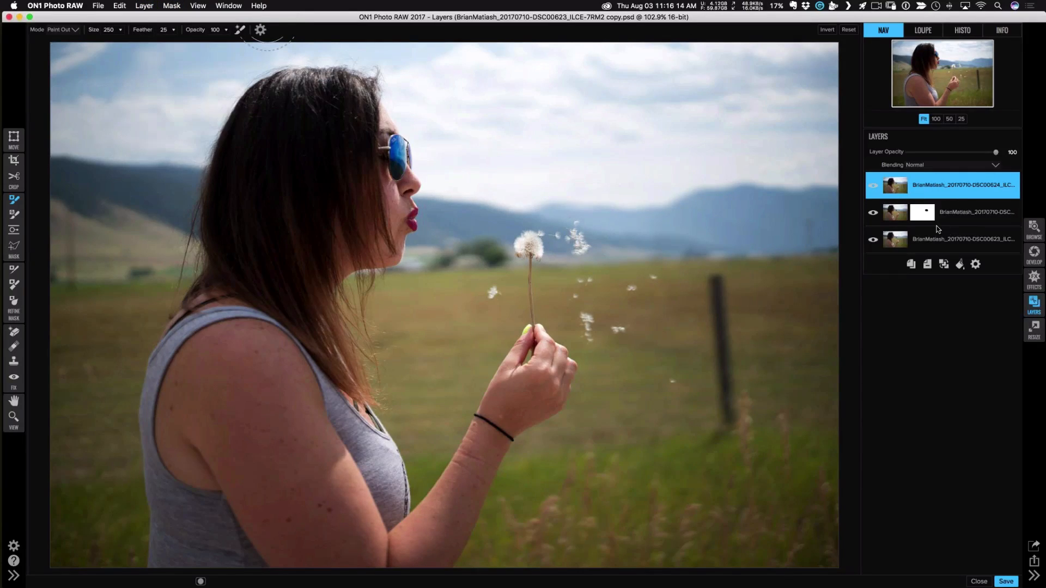
pyautogui.click(950, 221)
pyautogui.keyDown('shift'); pyautogui.click(950, 235); pyautogui.keyUp('shift')
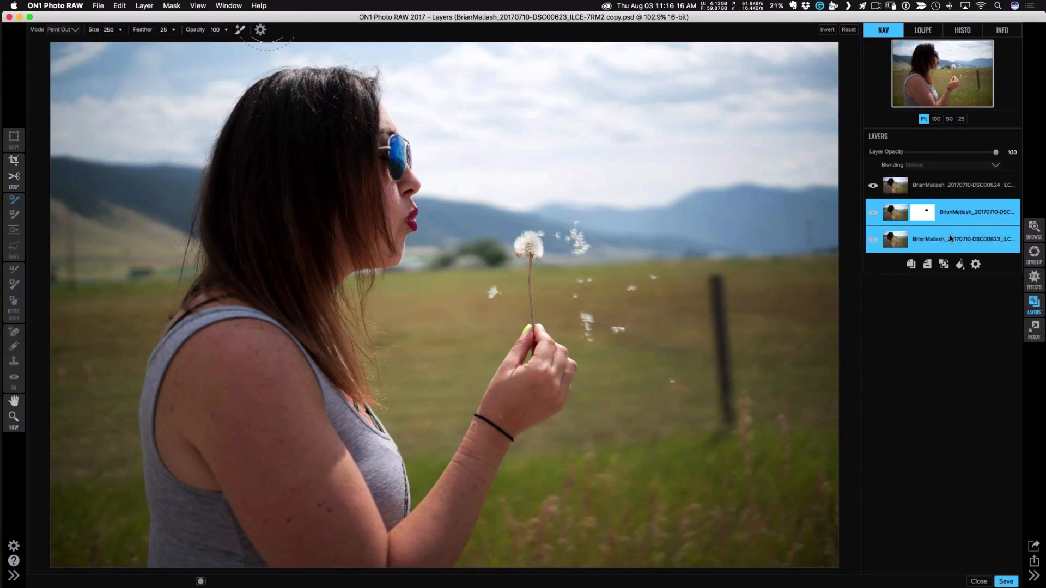
pyautogui.click(927, 265)
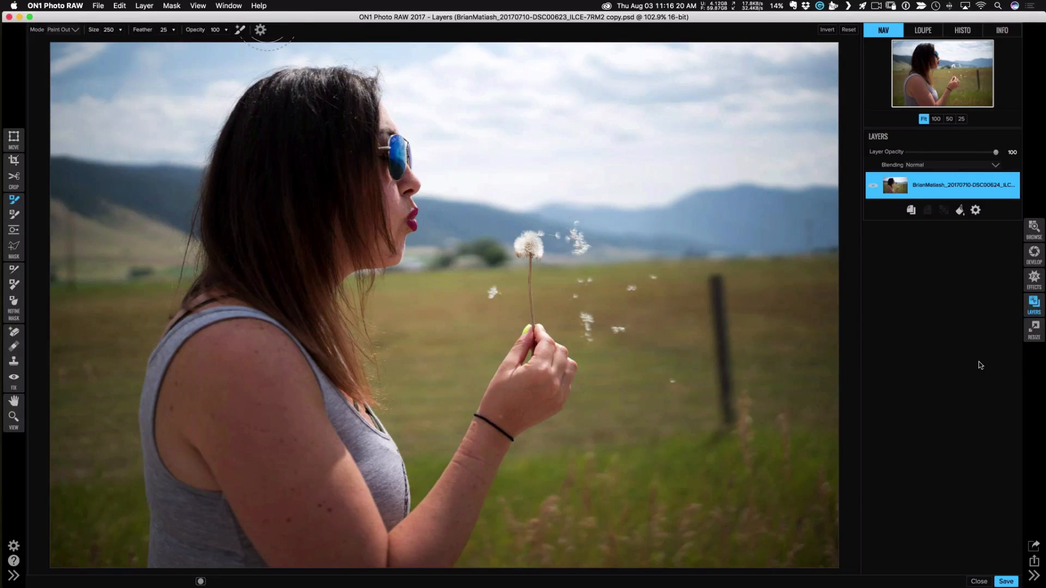
# Save the finished single-layer composite and open it in the Develop module.
pyautogui.click(1006, 581)
pyautogui.click(1034, 254)
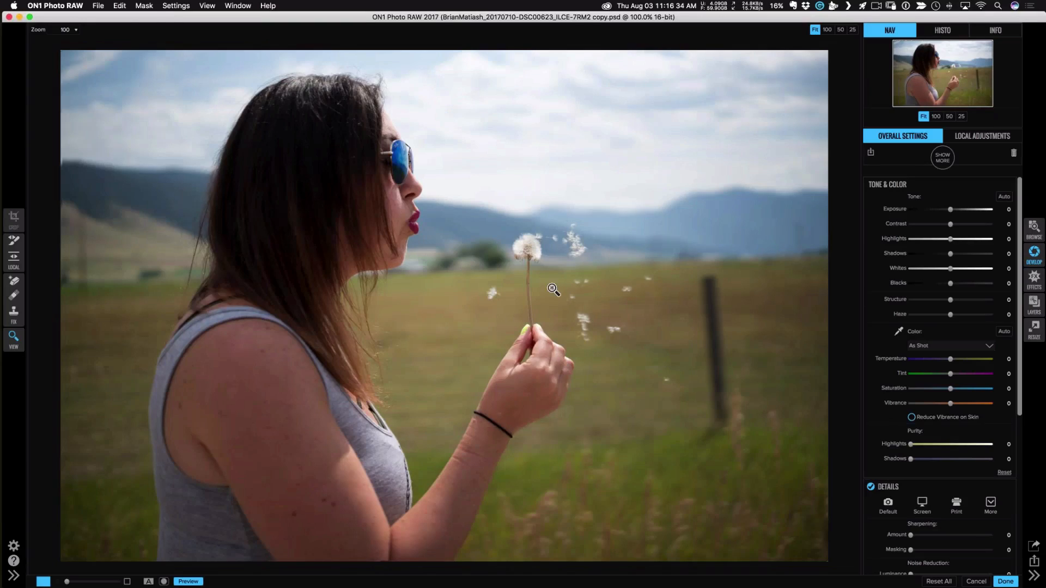
# Enlarge the retouching brush to size 125 and paint over the dark fence post in the field to remove it.
pyautogui.click(14, 282)
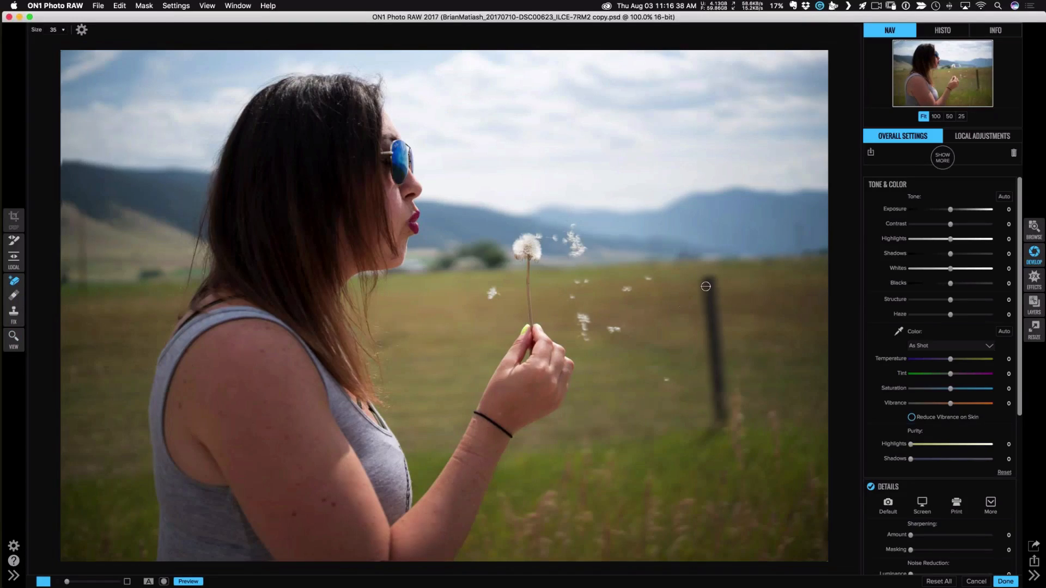
pyautogui.press(']')
pyautogui.press(']')
pyautogui.press(']')
pyautogui.press(']')
pyautogui.press(']')
pyautogui.press(']')
pyautogui.press(']')
pyautogui.press(']')
pyautogui.press(']')
pyautogui.press(']')
pyautogui.press(']')
pyautogui.press('[')
pyautogui.moveTo(709, 287); pyautogui.dragTo(723, 416)
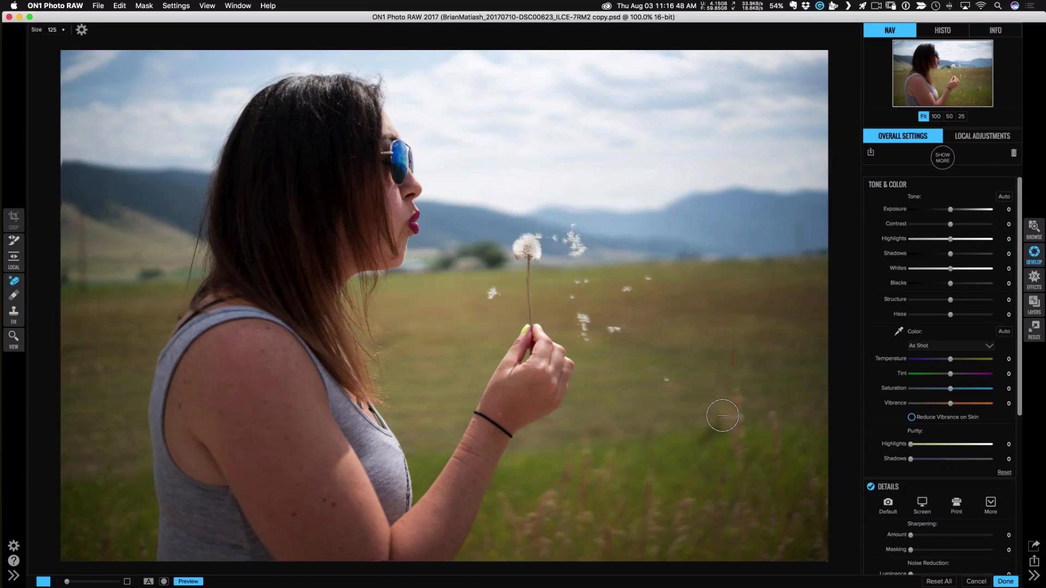
# Clean up the leftover traces in the field where the fence post stood.
pyautogui.click(728, 388)
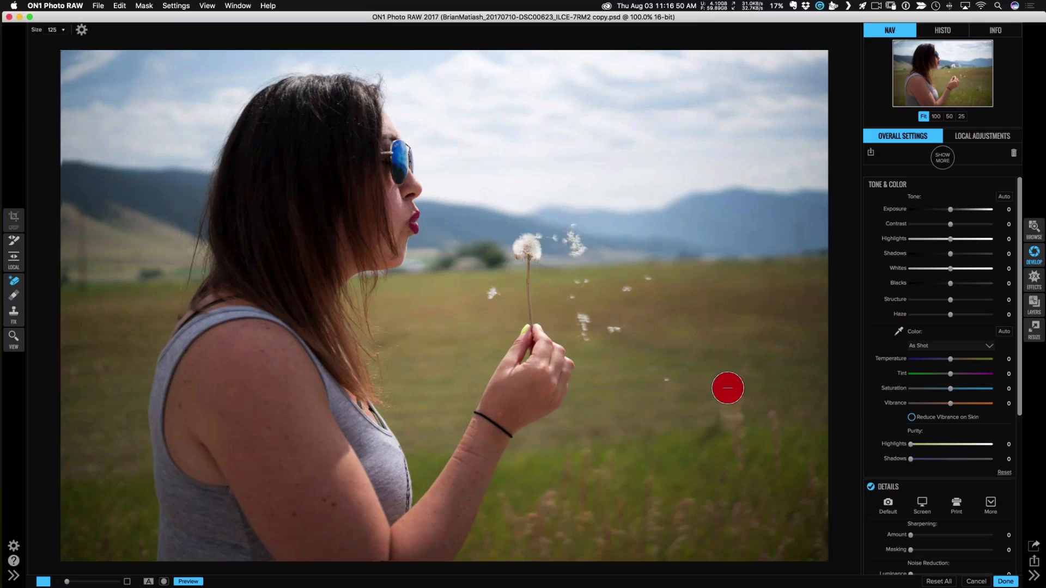
pyautogui.moveTo(728, 389)
pyautogui.mouseDown()
pyautogui.moveTo(730, 416)
pyautogui.moveTo(736, 395)
pyautogui.mouseUp()
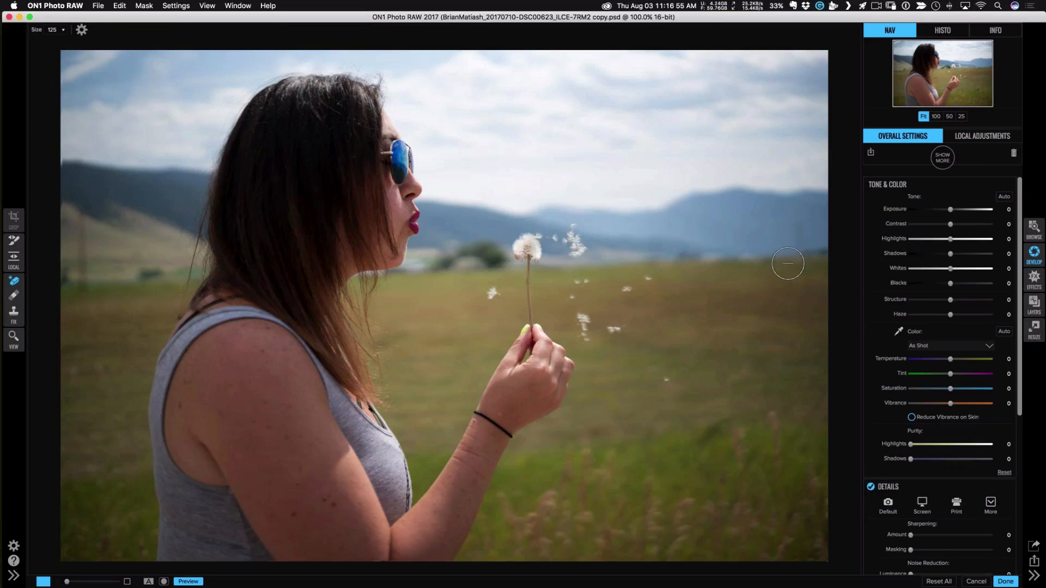
pyautogui.moveTo(699, 296); pyautogui.dragTo(700, 341)
# Set Exposure to 0.5, Contrast to 2, Highlights to 9 and Temperature to 14, and return the image to Layers.
pyautogui.click(945, 33)
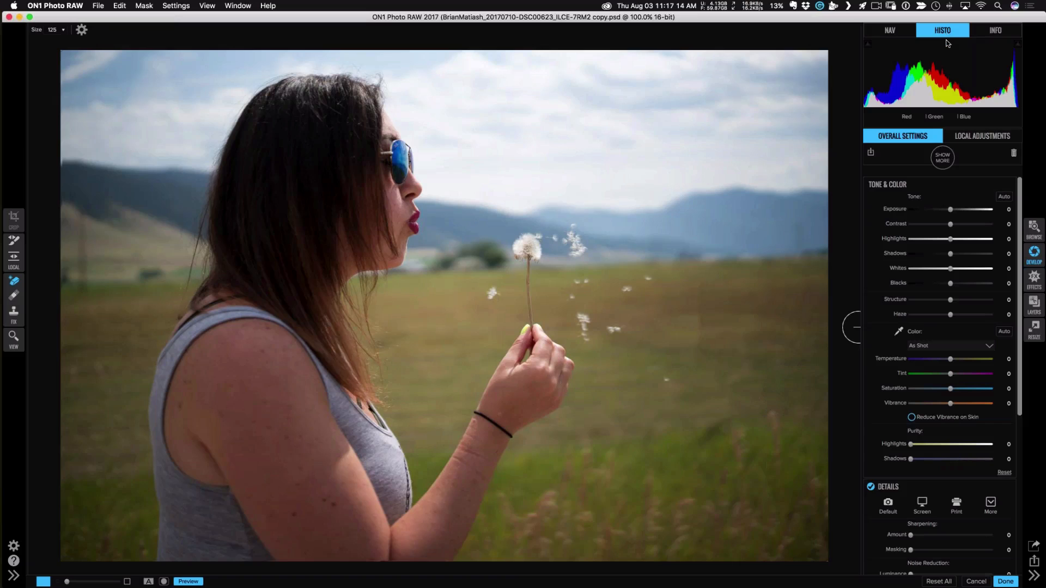
pyautogui.moveTo(950, 212); pyautogui.dragTo(958, 240)
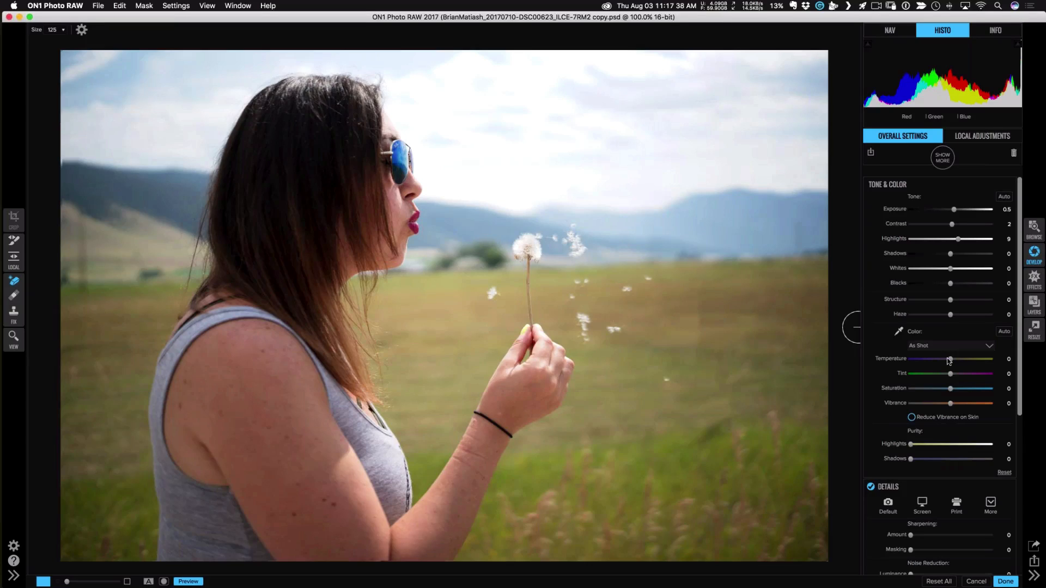
pyautogui.moveTo(950, 360); pyautogui.dragTo(960, 364)
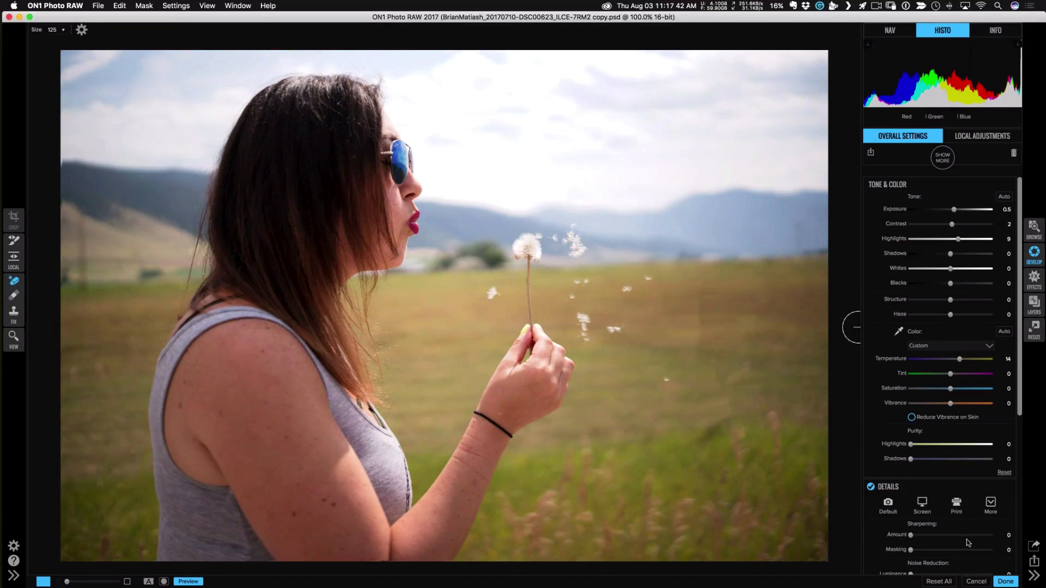
pyautogui.click(1001, 584)
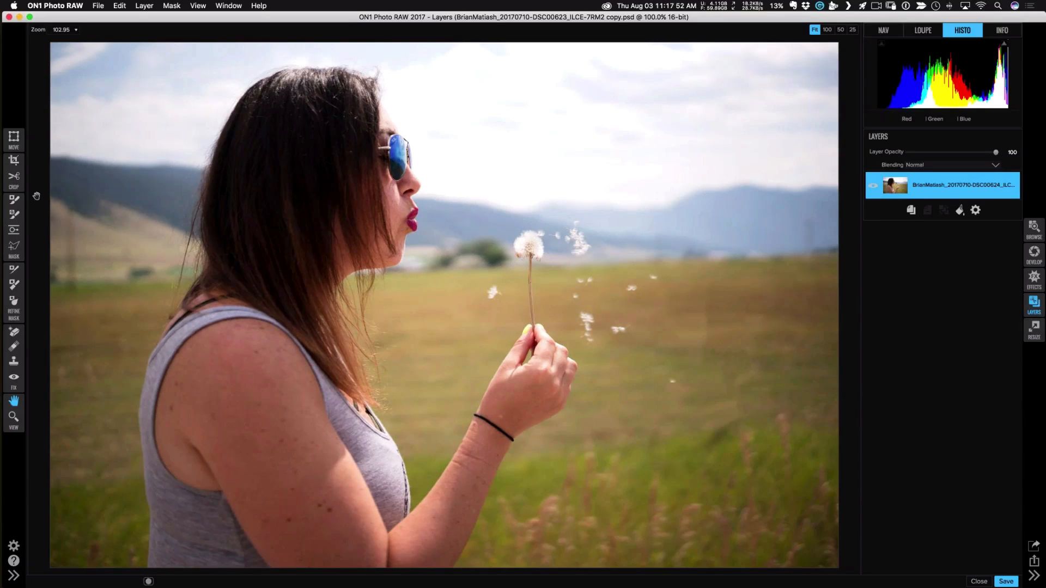
# Crop the image to a 1x1 square framed toward the dandelion, cutting off the back of the woman's head and shoulder.
pyautogui.click(16, 161)
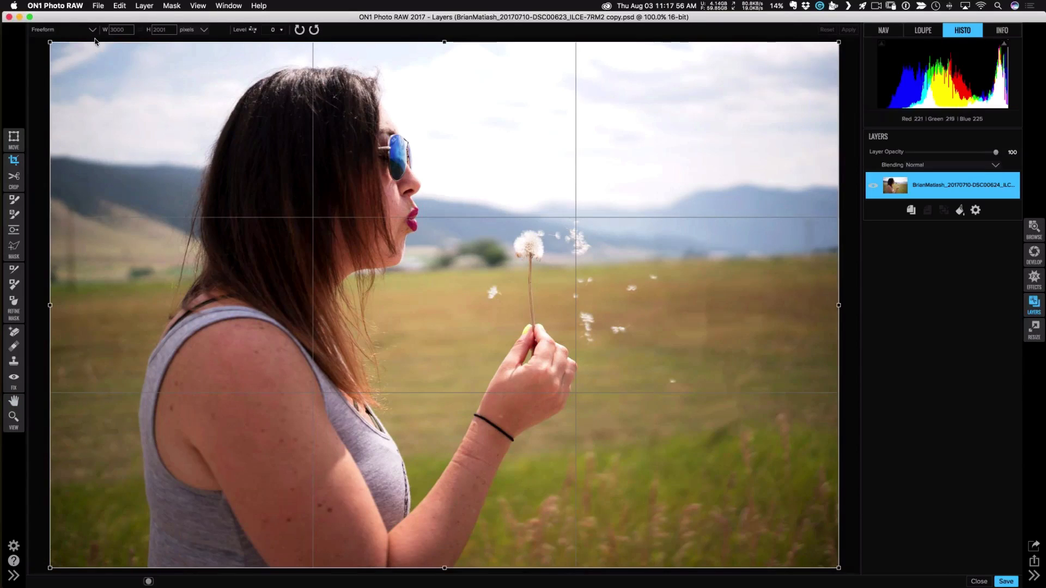
pyautogui.click(92, 30)
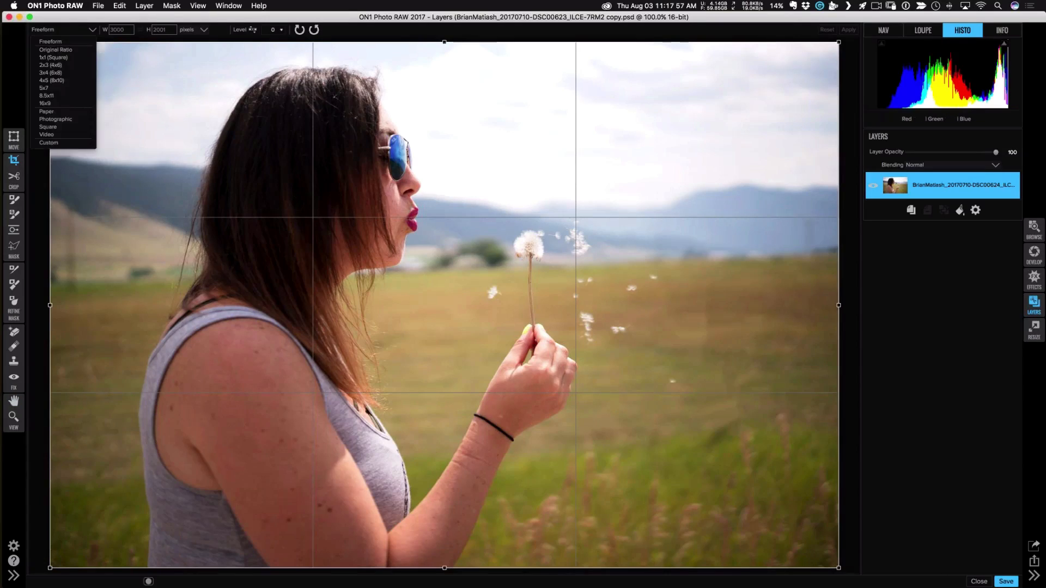
pyautogui.click(86, 58)
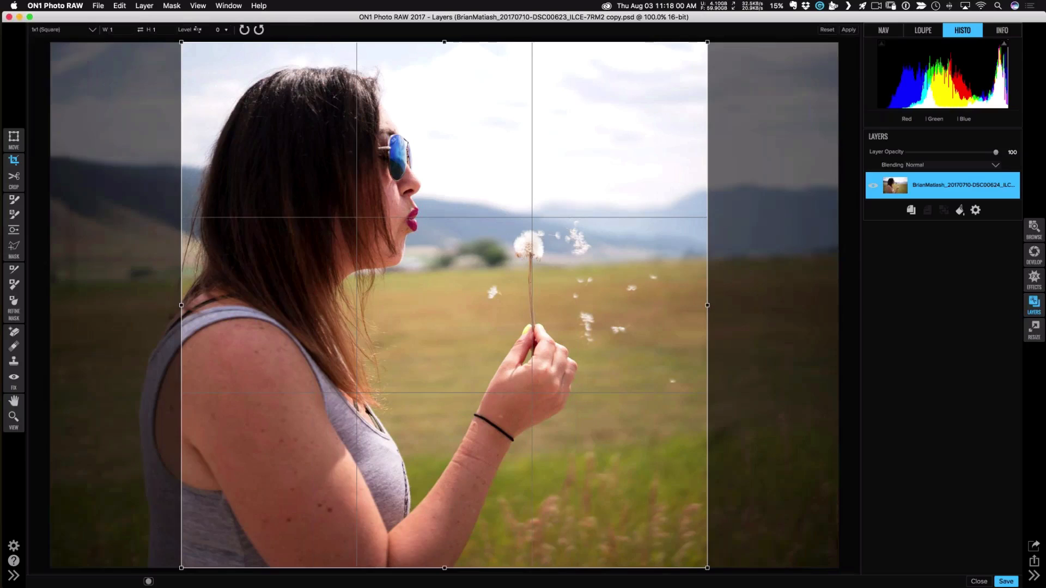
pyautogui.moveTo(328, 216); pyautogui.dragTo(300, 220)
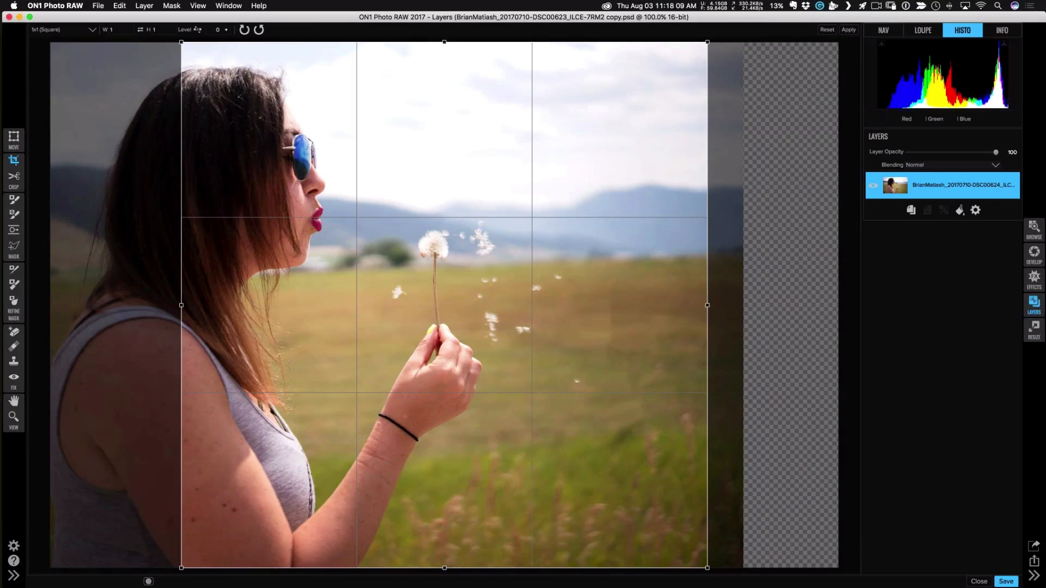
pyautogui.click(848, 31)
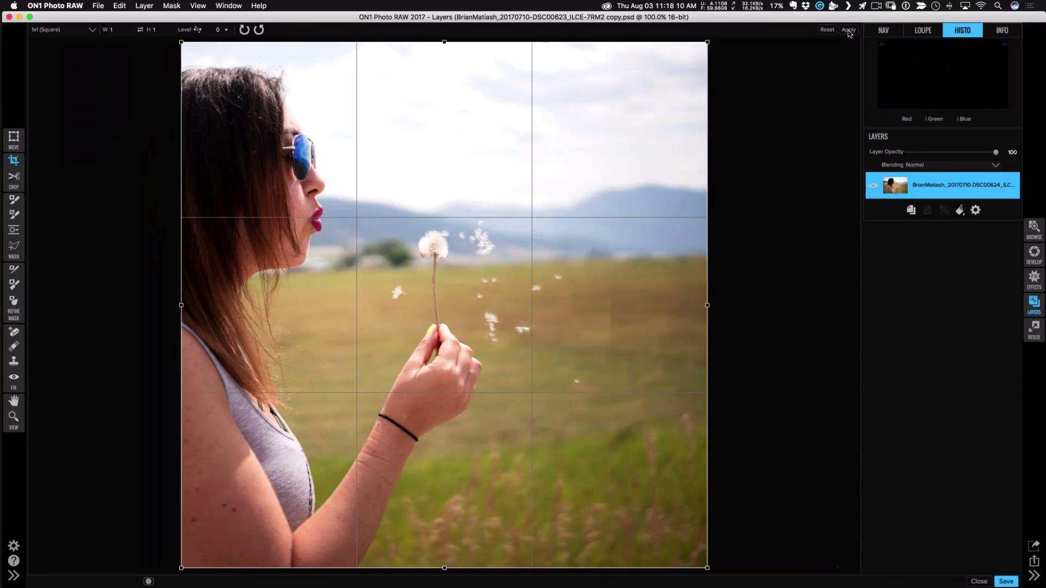
pyautogui.click(14, 403)
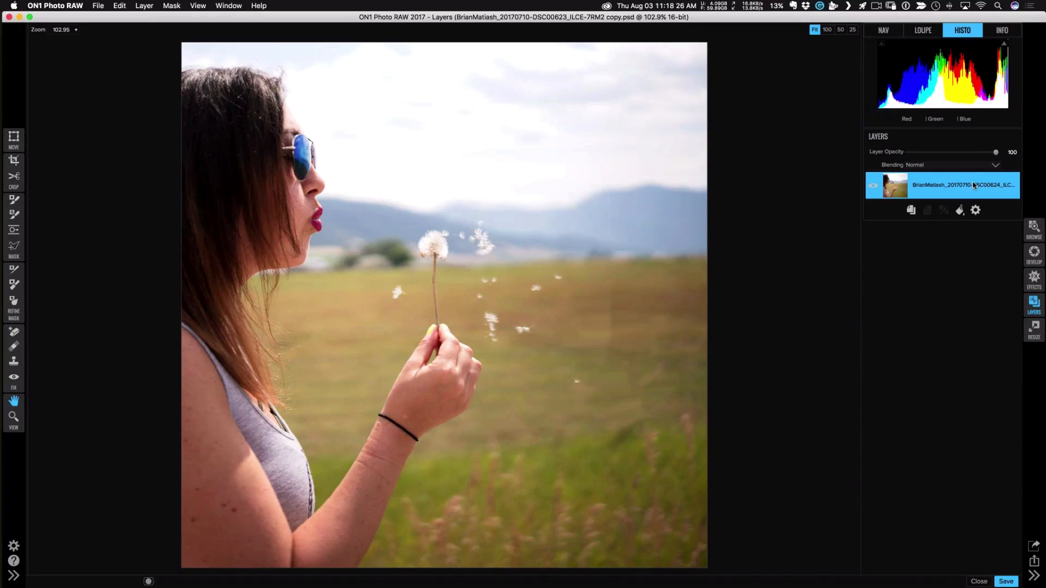
# Convert the cropped layer to a Smart Layer and duplicate it.
pyautogui.click(976, 211)
pyautogui.click(975, 212)
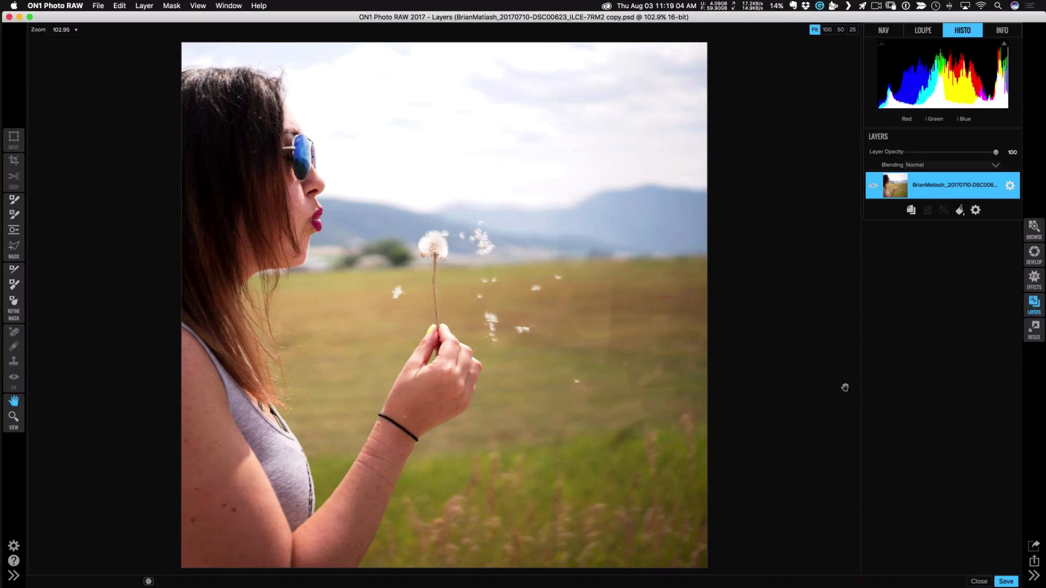
pyautogui.click(913, 212)
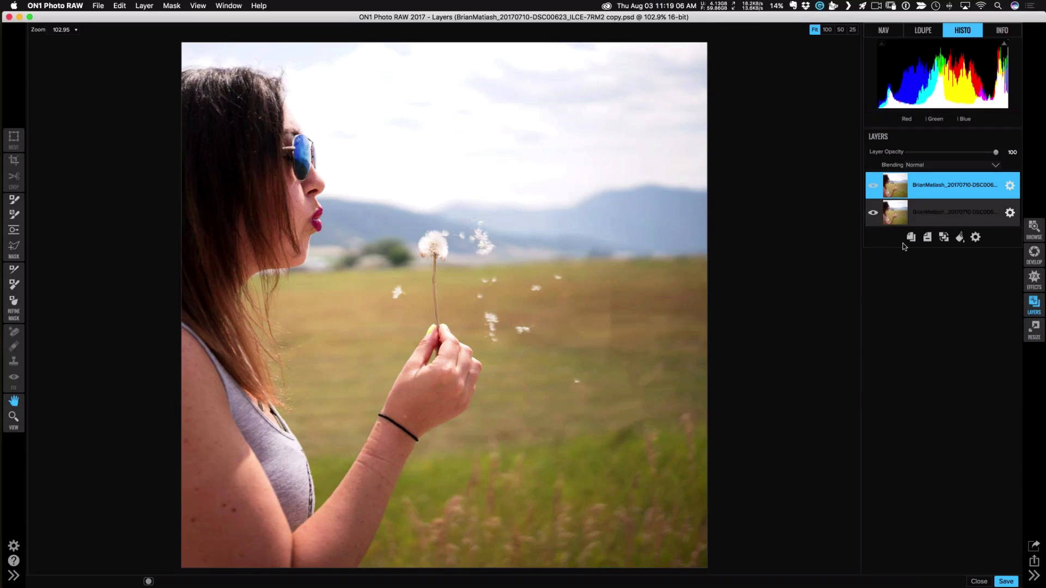
# Create a new stamped layer from the two Smart Layers.
pyautogui.keyDown('shift'); pyautogui.click(925, 222); pyautogui.keyUp('shift')
pyautogui.click(149, 4)
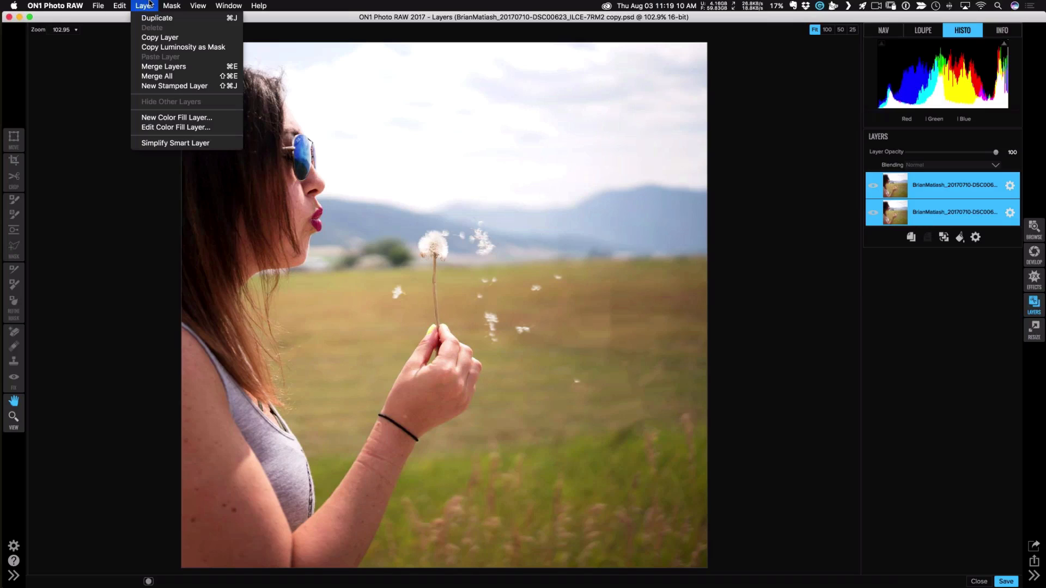
pyautogui.click(174, 86)
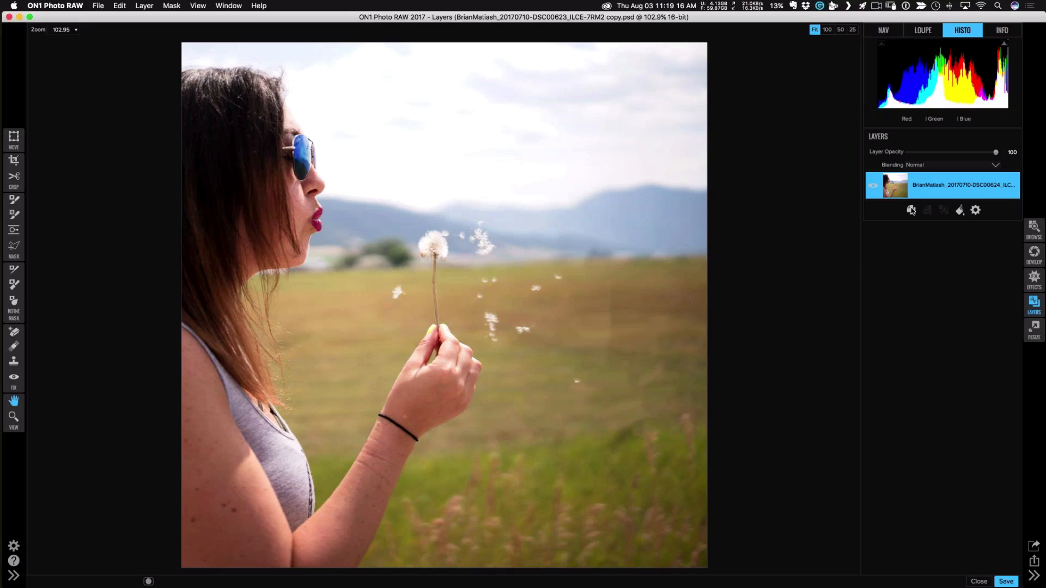
# Duplicate the regular layer, stamp the pair into a new layer, and delete the surplus layers.
pyautogui.click(911, 211)
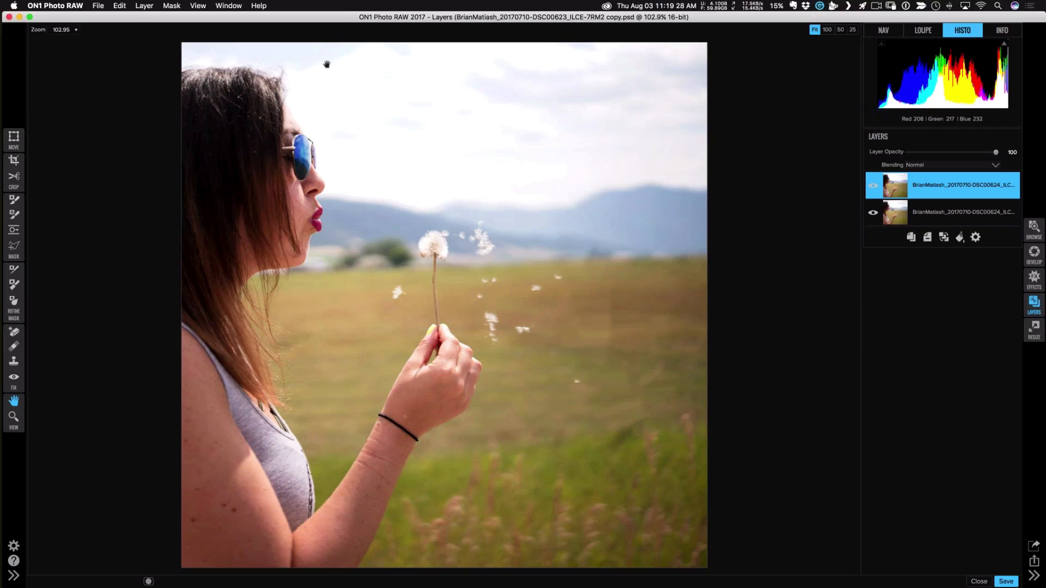
pyautogui.click(140, 5)
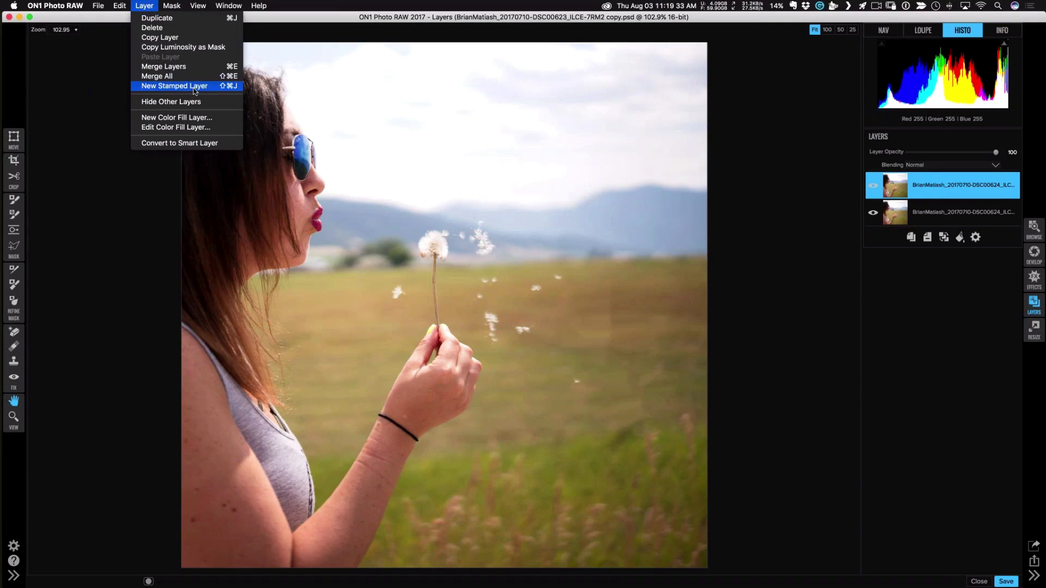
pyautogui.click(195, 89)
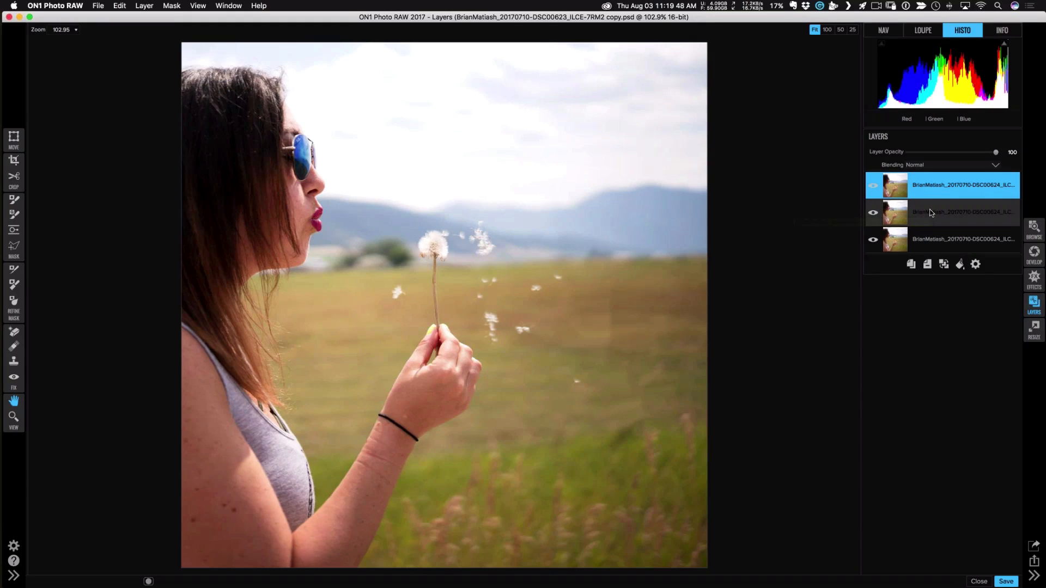
pyautogui.keyDown('shift'); pyautogui.click(931, 212); pyautogui.keyUp('shift')
pyautogui.click(928, 264)
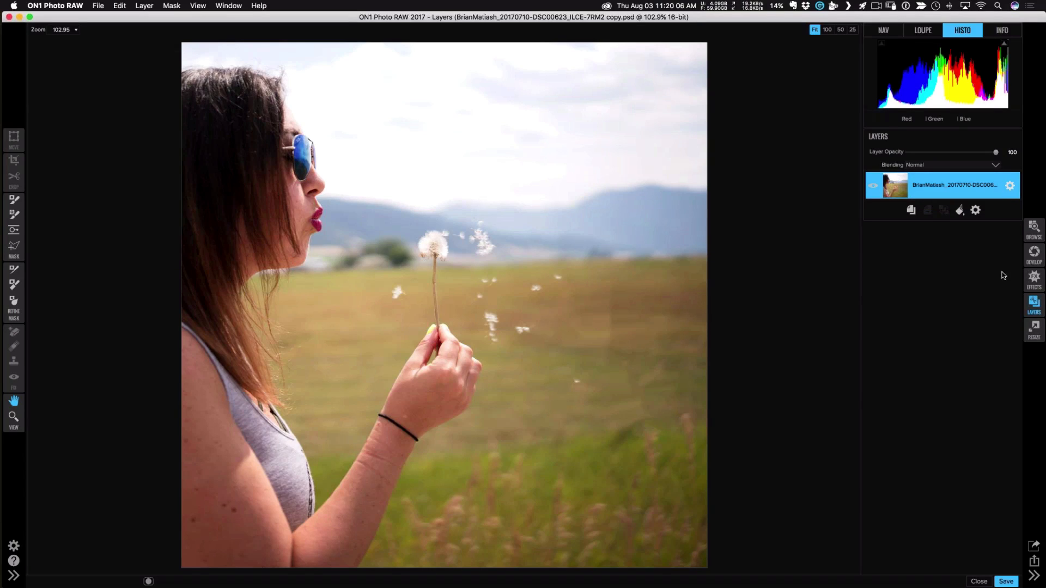
# Open the square image in the Effects module and add a Vintage filter.
pyautogui.click(1034, 279)
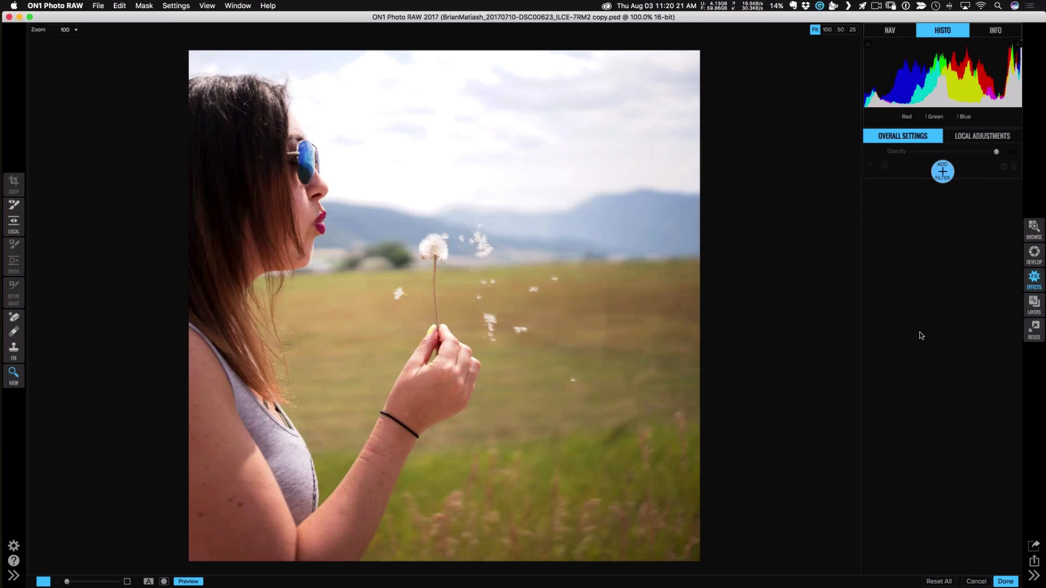
pyautogui.click(938, 177)
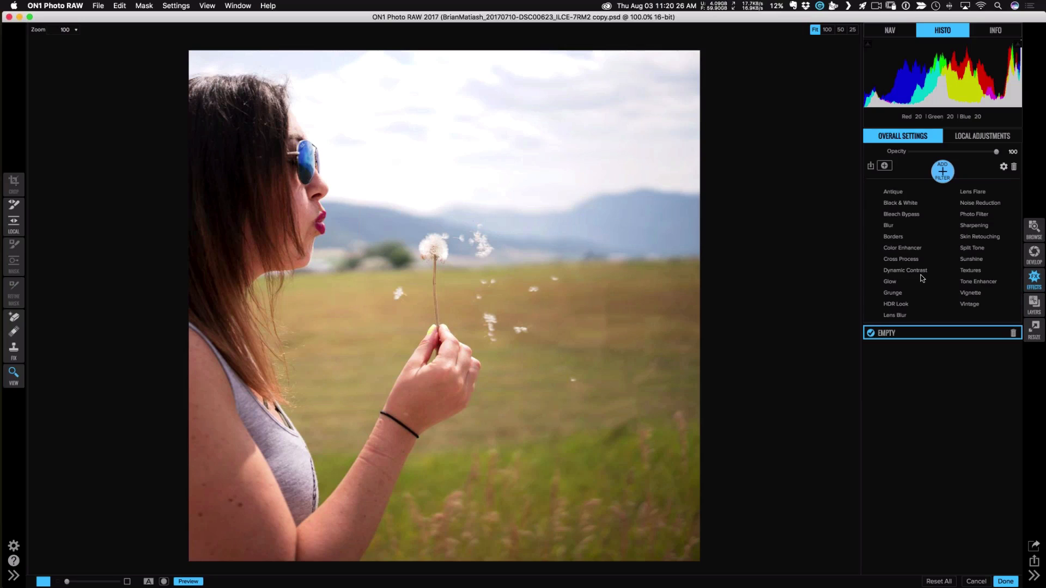
pyautogui.click(963, 305)
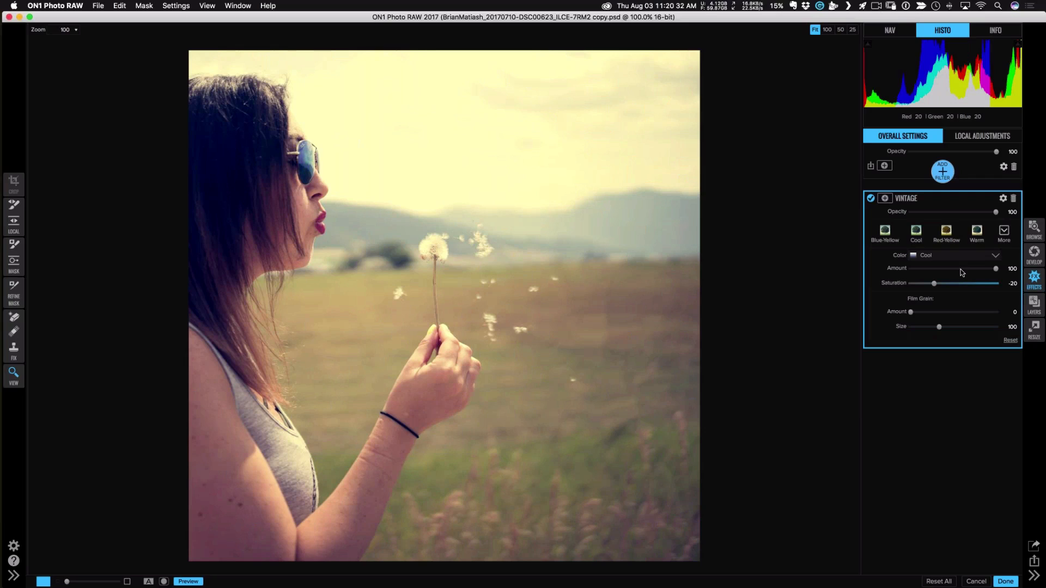
# Look through the categories of effects presets, leaving the Vintage filter as it is.
pyautogui.click(15, 577)
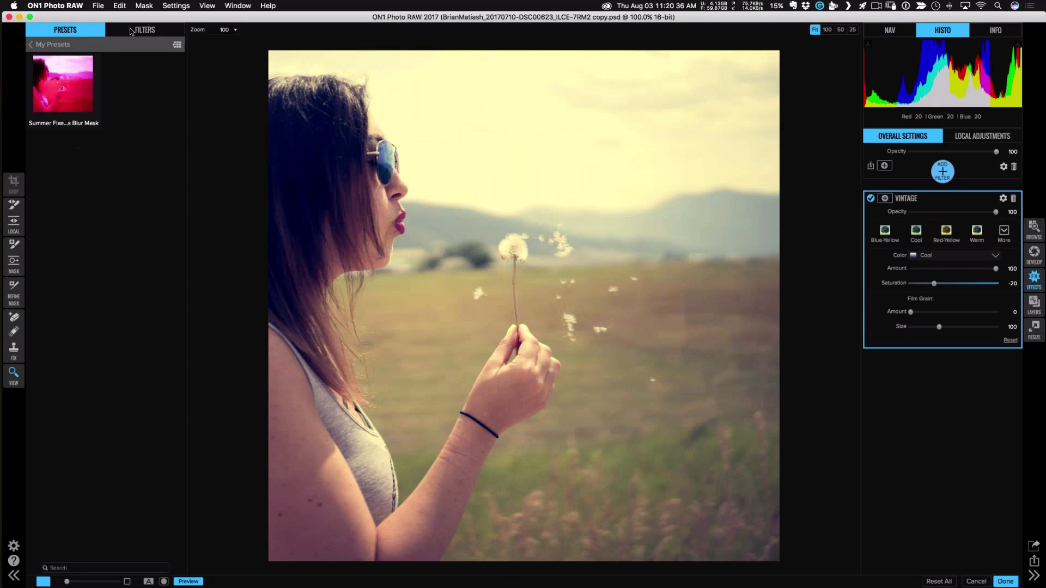
pyautogui.click(58, 46)
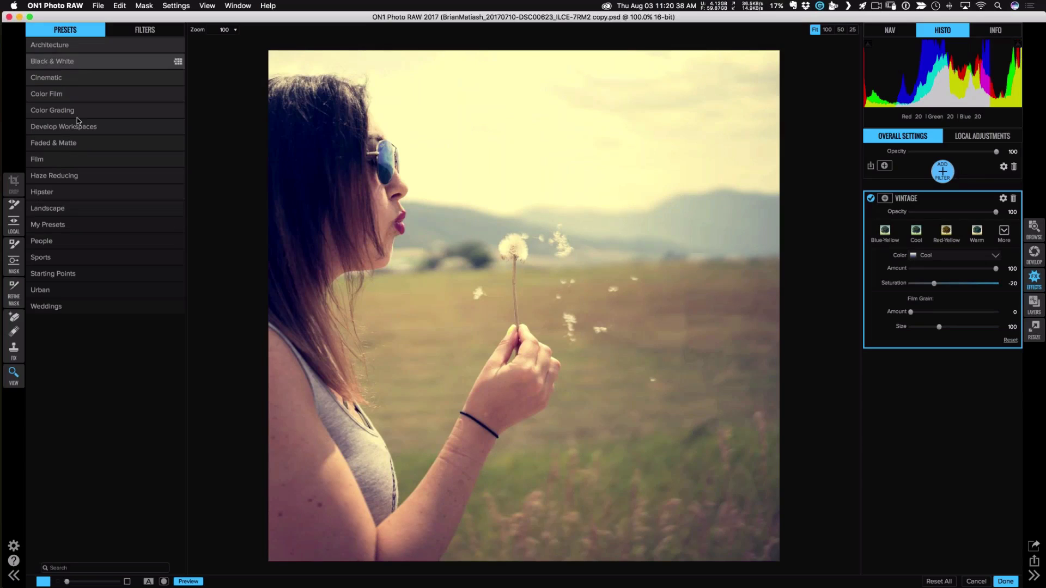
pyautogui.click(13, 576)
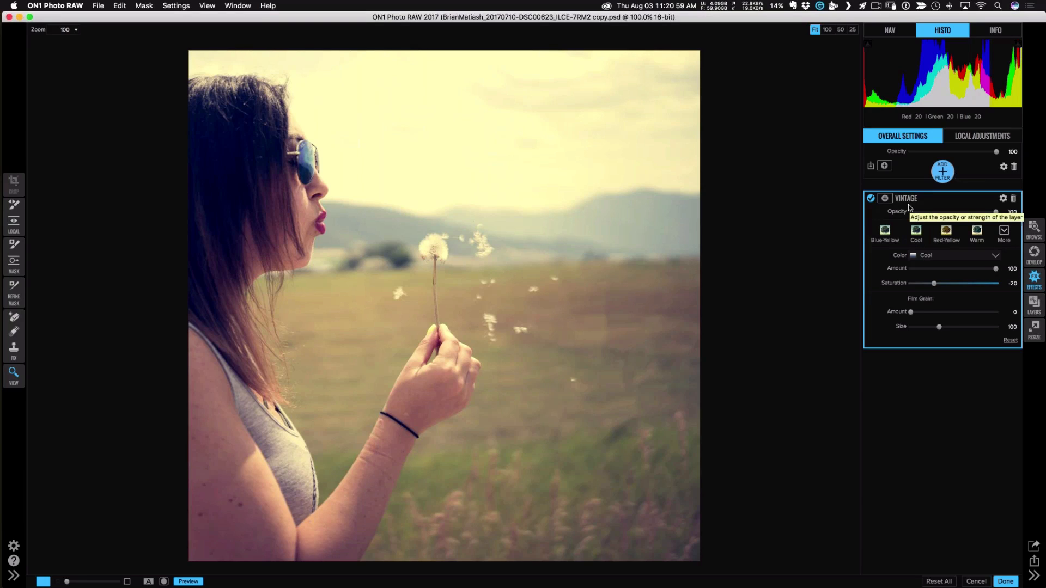
# Keep the Vintage filter's color at Cool and set its saturation to -11.
pyautogui.click(933, 258)
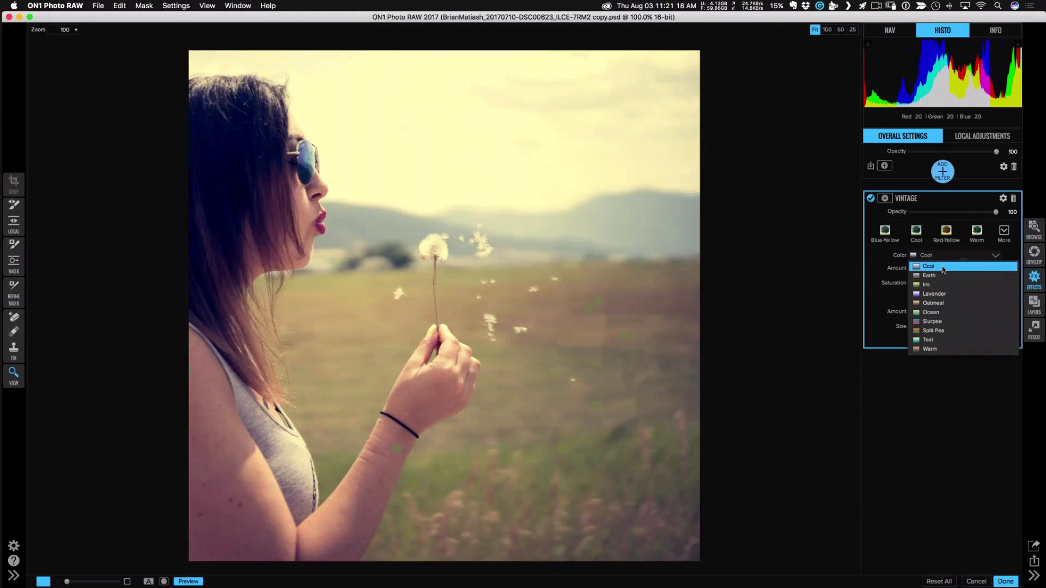
pyautogui.click(942, 266)
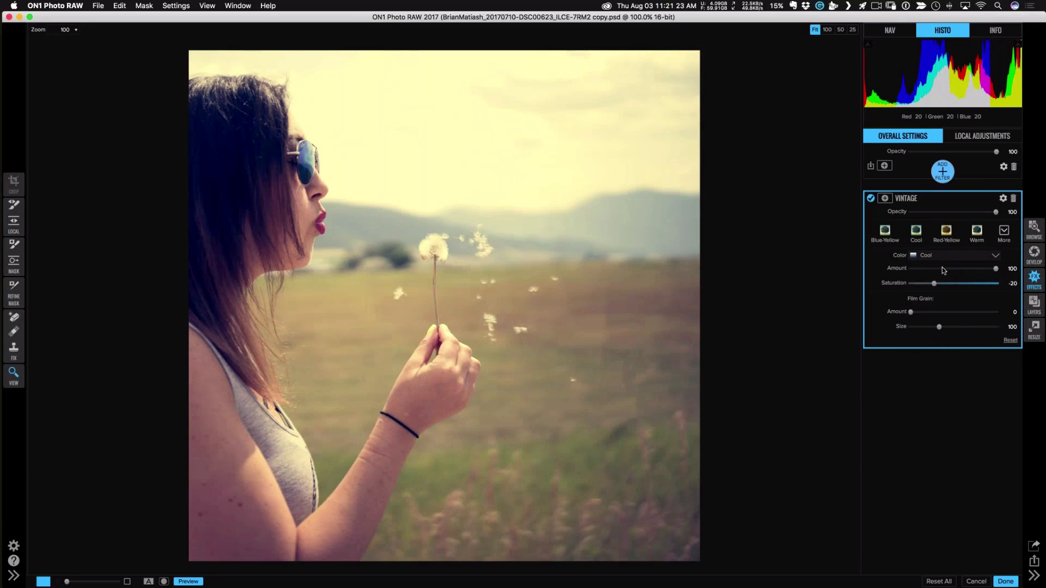
pyautogui.moveTo(934, 283); pyautogui.dragTo(943, 288)
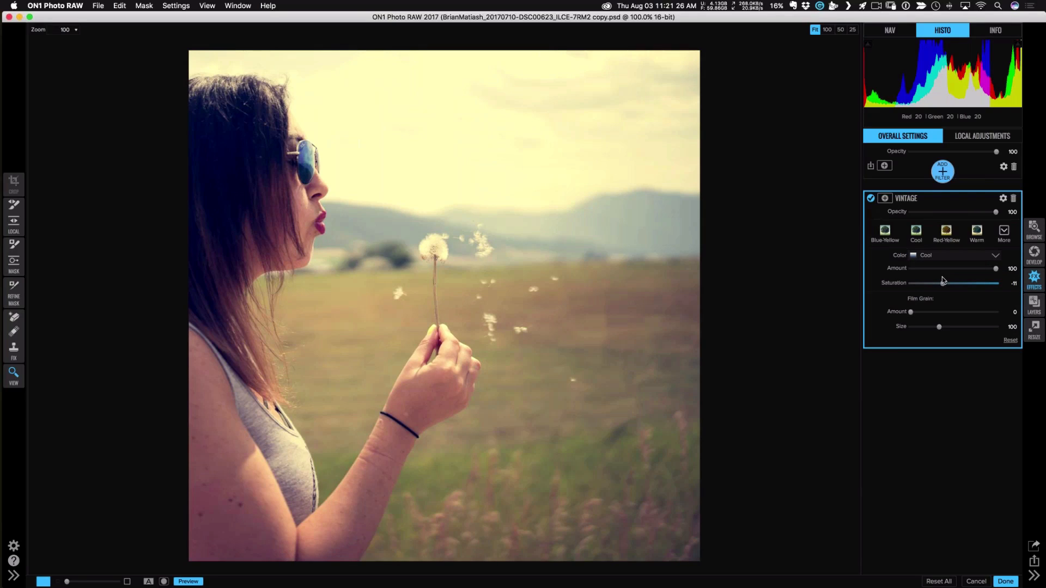
# Add a Sunshine filter above Vintage and toggle its visibility to compare the effect.
pyautogui.click(941, 170)
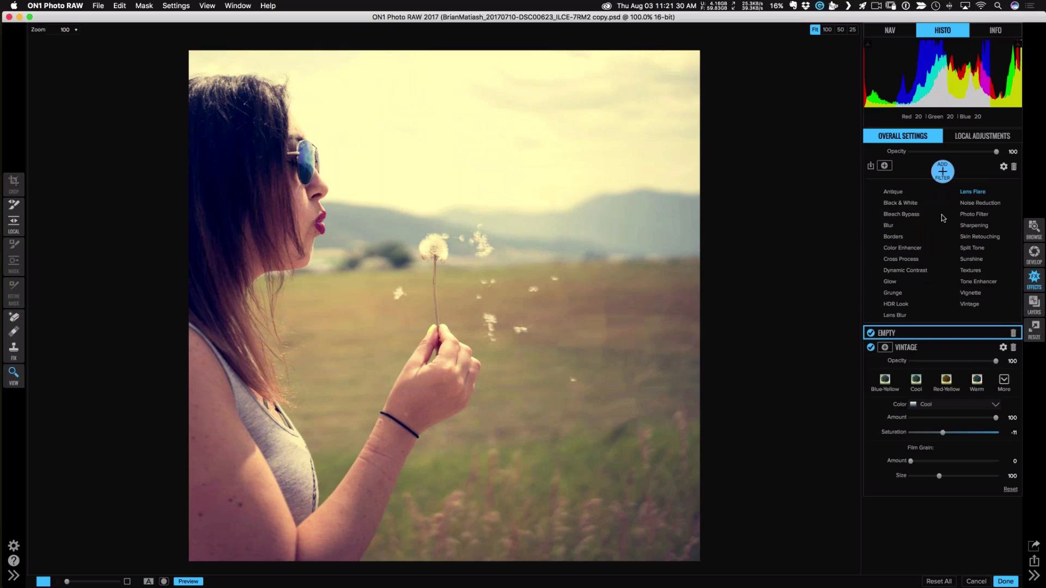
pyautogui.click(967, 260)
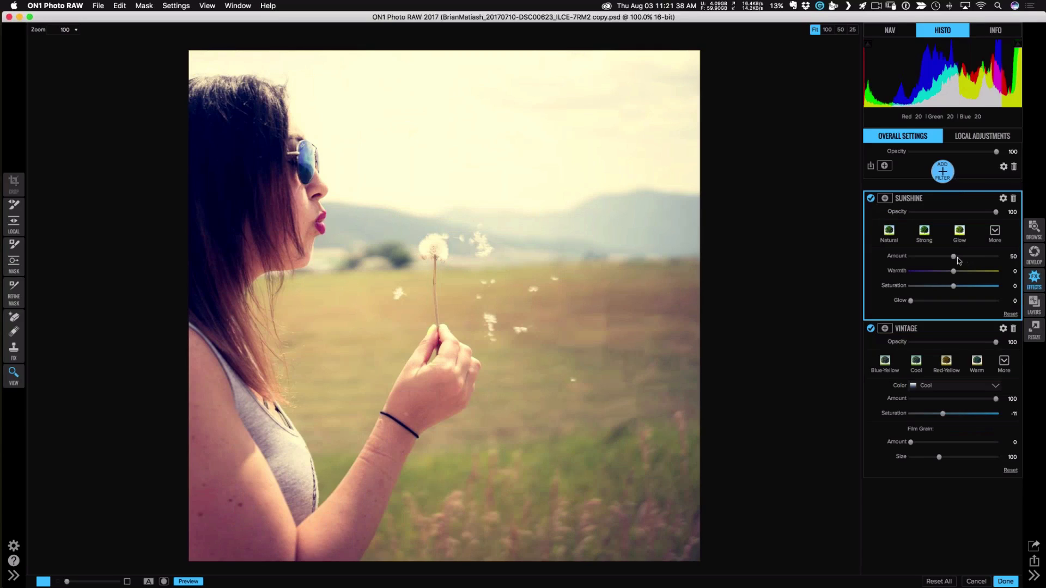
pyautogui.click(871, 199)
pyautogui.click(871, 198)
pyautogui.click(871, 199)
pyautogui.click(870, 199)
# Try to paint the Sunshine filter out of the dandelion head with the masking brush at size 70.
pyautogui.click(14, 246)
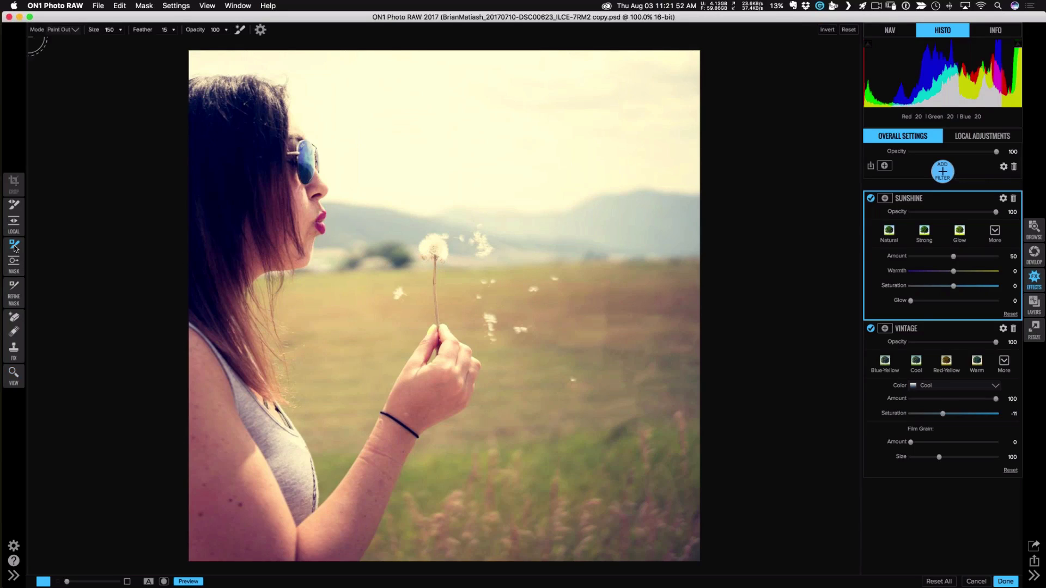
pyautogui.press('[')
pyautogui.press('[')
pyautogui.press('[')
pyautogui.press('[')
pyautogui.press('[')
pyautogui.press('[')
pyautogui.press('[')
pyautogui.press('[')
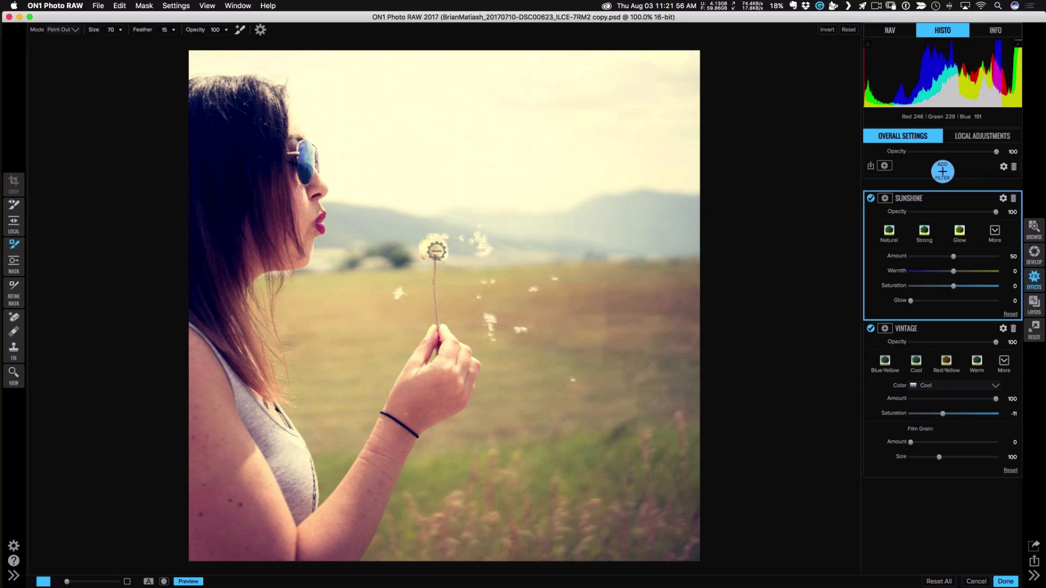
pyautogui.click(430, 245)
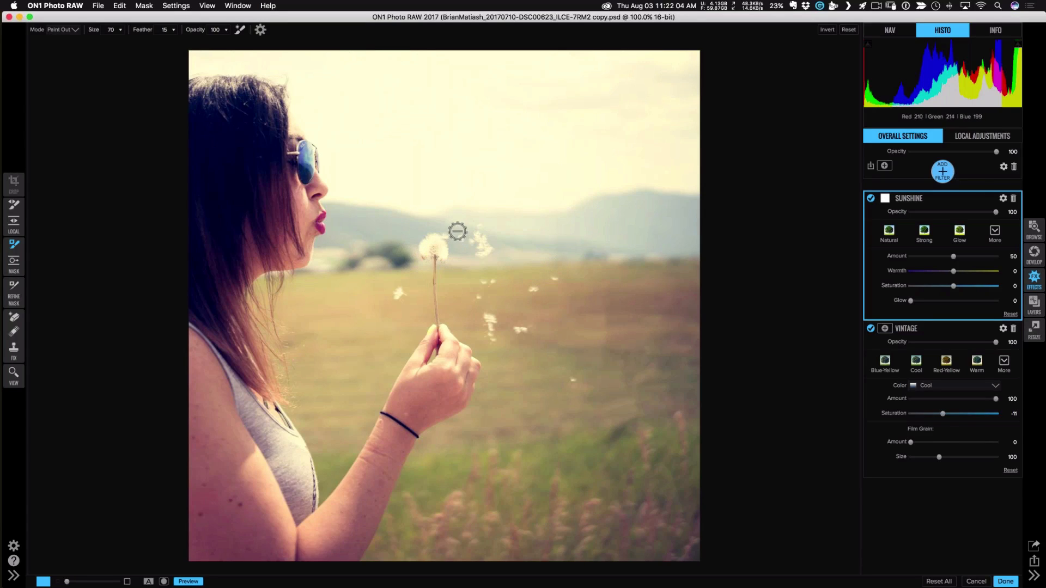
# Enable Perfect Brush and paint the Sunshine filter out of the dandelion head at brush size 50.
pyautogui.click(261, 30)
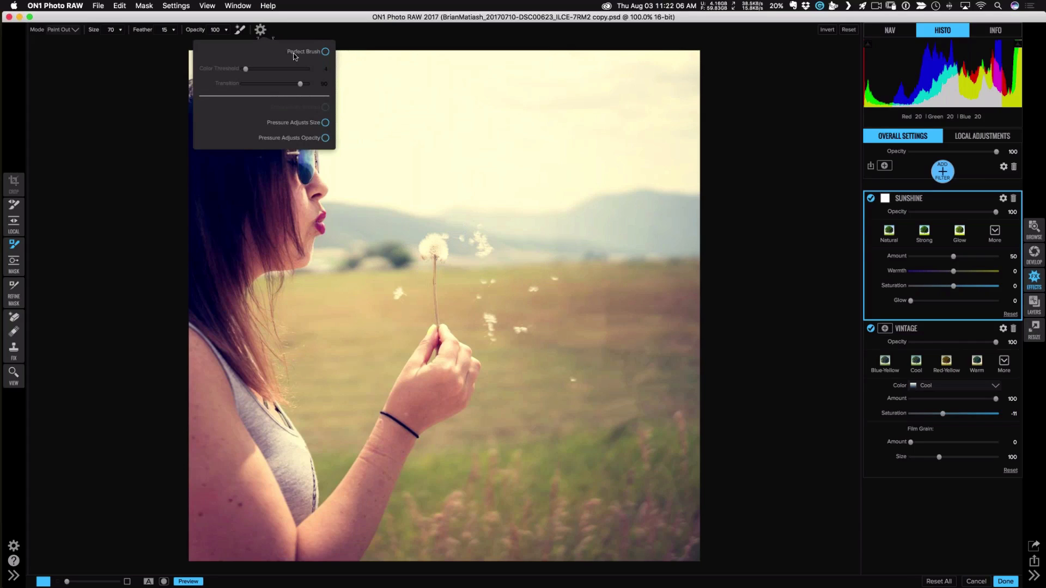
pyautogui.click(326, 51)
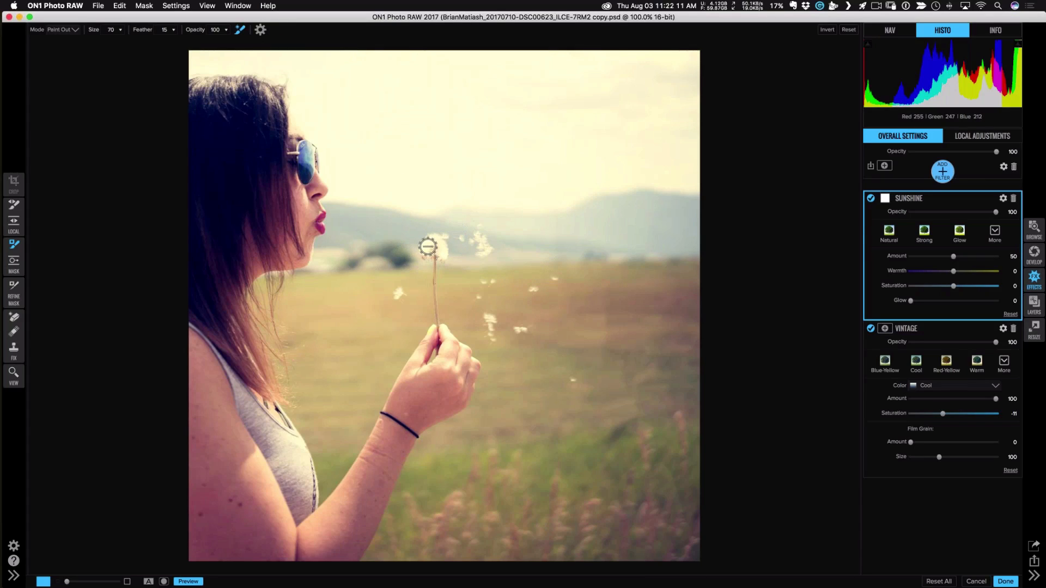
pyautogui.press('[')
pyautogui.press('[')
pyautogui.moveTo(427, 250)
pyautogui.mouseDown()
pyautogui.moveTo(441, 243)
pyautogui.moveTo(442, 254)
pyautogui.moveTo(433, 238)
pyautogui.moveTo(425, 246)
pyautogui.mouseUp()
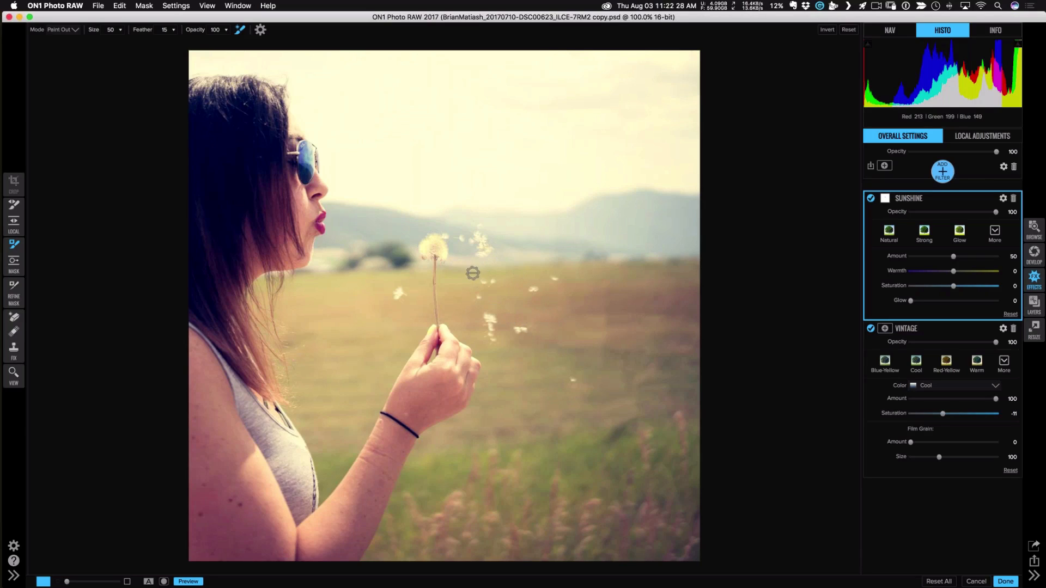
# Undo the masking strokes on the dandelion head and lower the brush opacity.
pyautogui.press('super+z')
pyautogui.press('super+z')
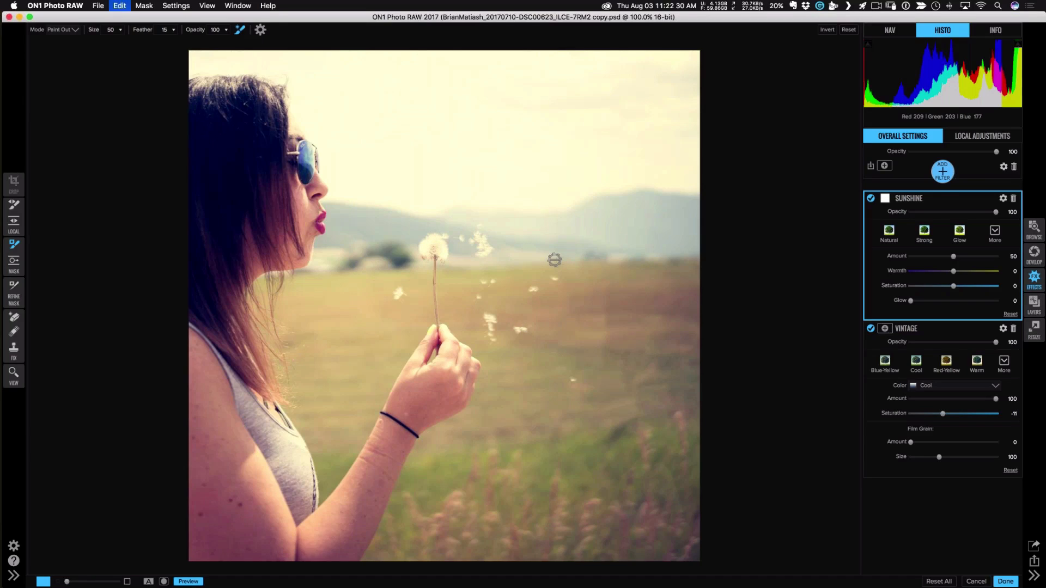
pyautogui.click(227, 29)
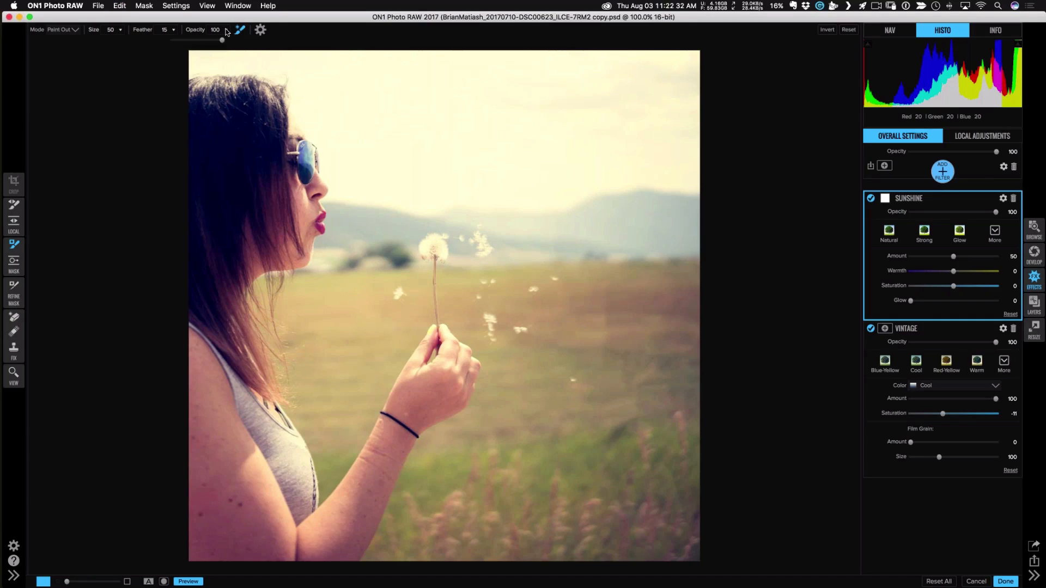
pyautogui.moveTo(225, 40); pyautogui.dragTo(189, 42)
# Add a Lens Flare filter above Sunshine and set its opacity to 28.
pyautogui.click(950, 173)
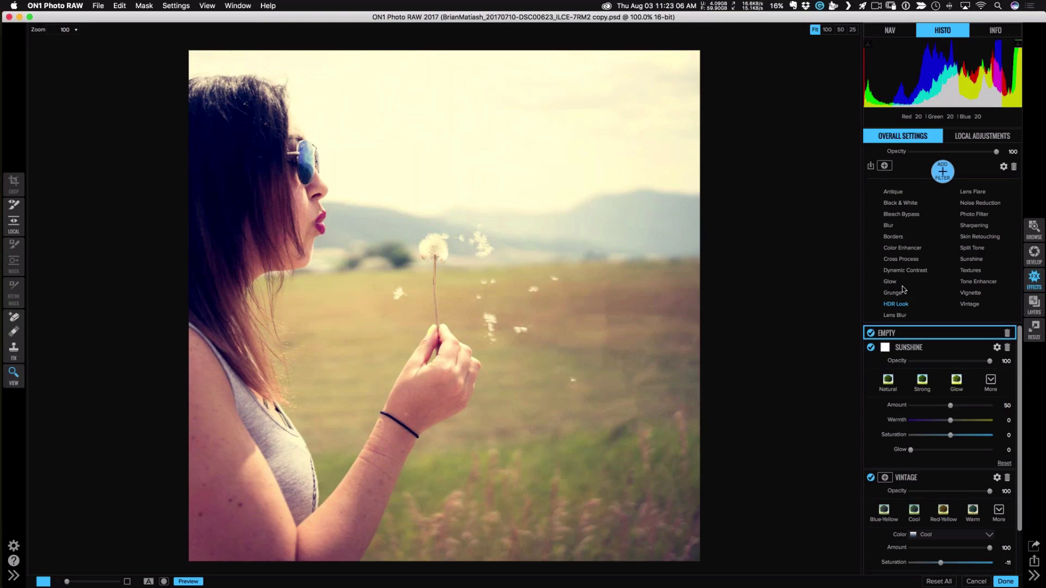
pyautogui.click(976, 192)
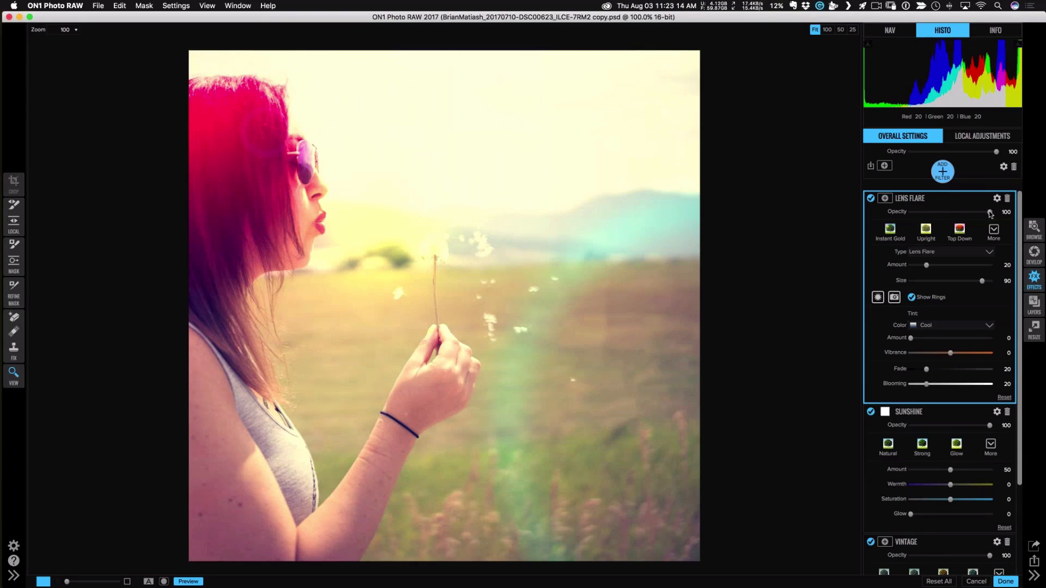
pyautogui.moveTo(990, 214); pyautogui.dragTo(933, 217)
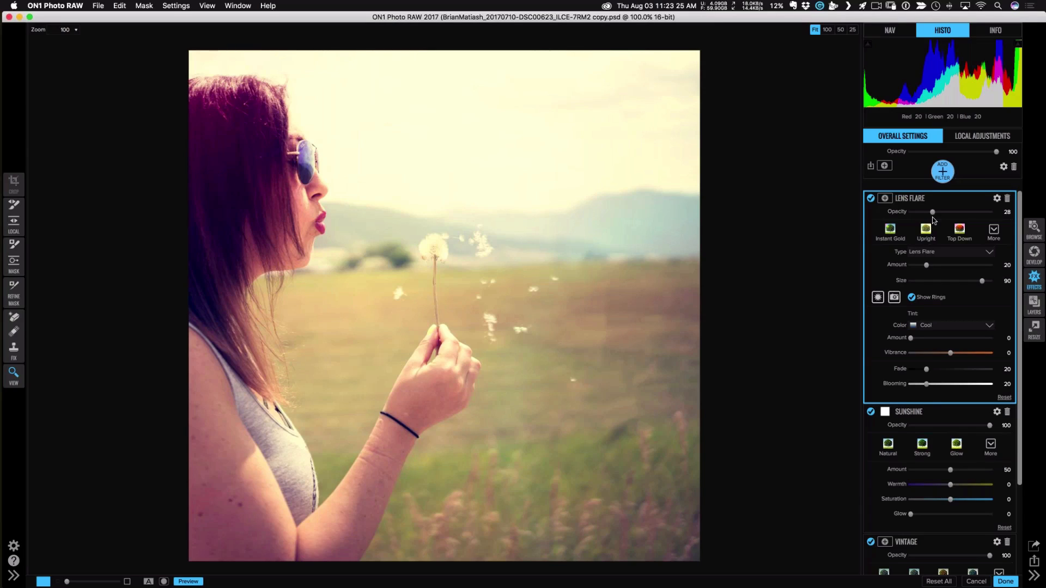
# Add a Vignette filter with the Big Softy preset, set its brightness to -59, and center it between the woman's face and the dandelion.
pyautogui.click(941, 178)
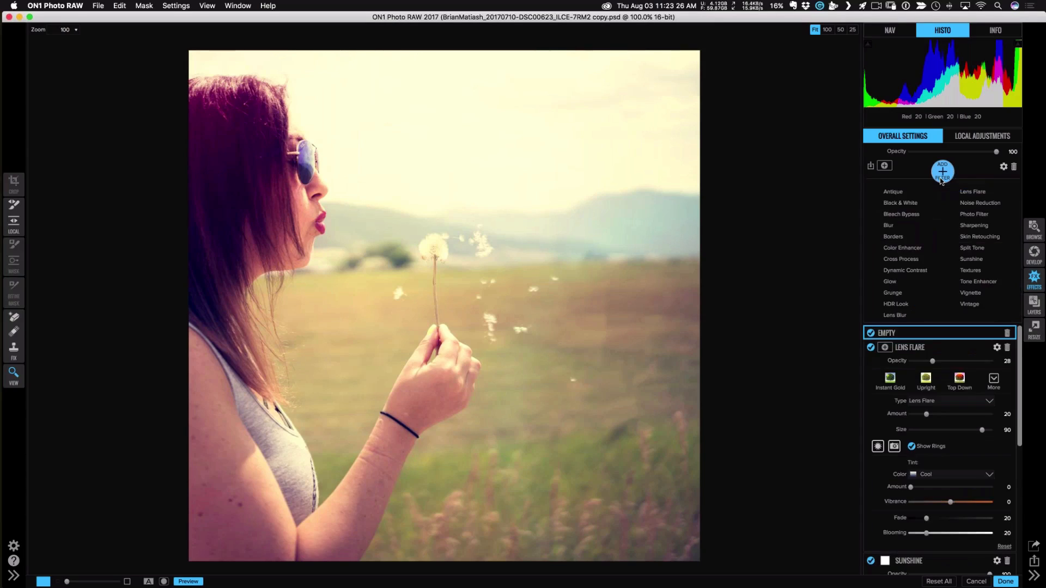
pyautogui.click(965, 293)
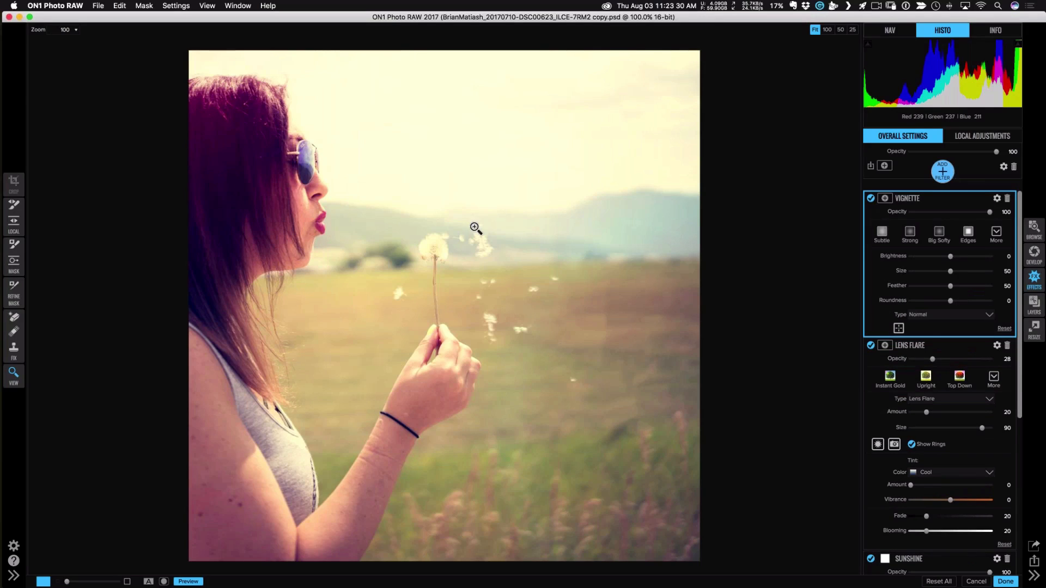
pyautogui.click(944, 236)
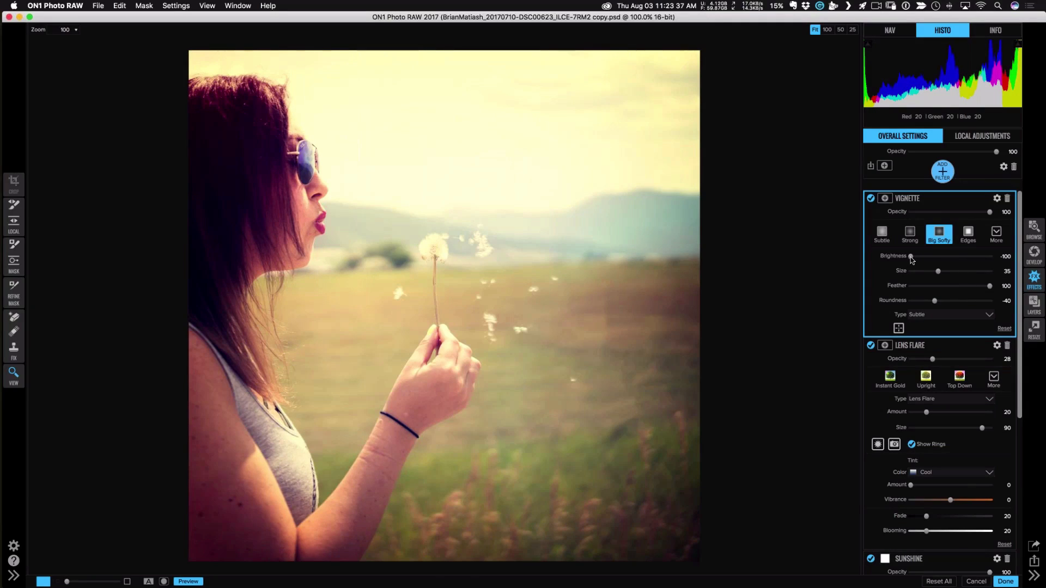
pyautogui.moveTo(911, 258); pyautogui.dragTo(928, 260)
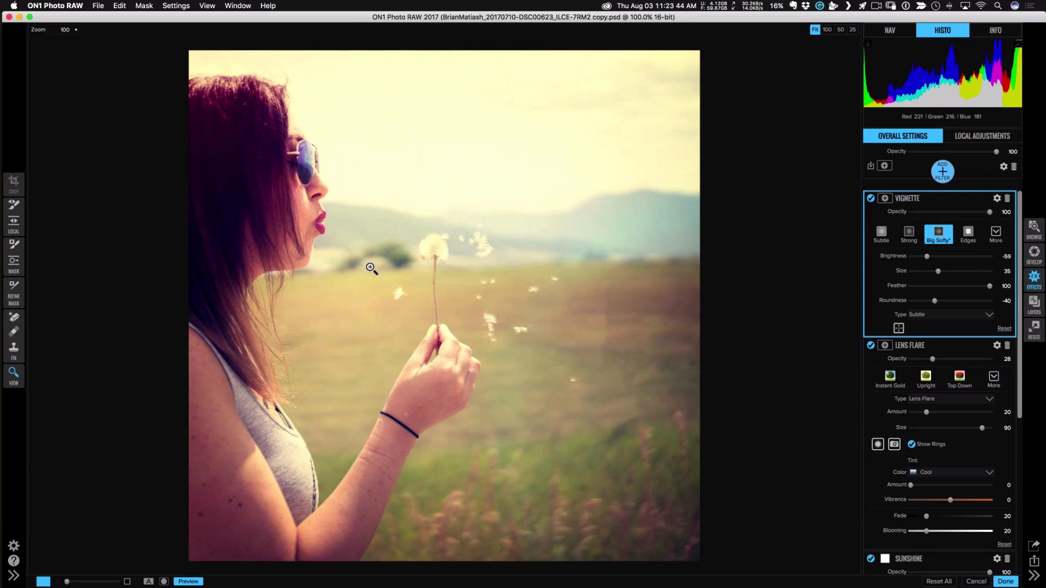
pyautogui.click(899, 328)
pyautogui.click(357, 244)
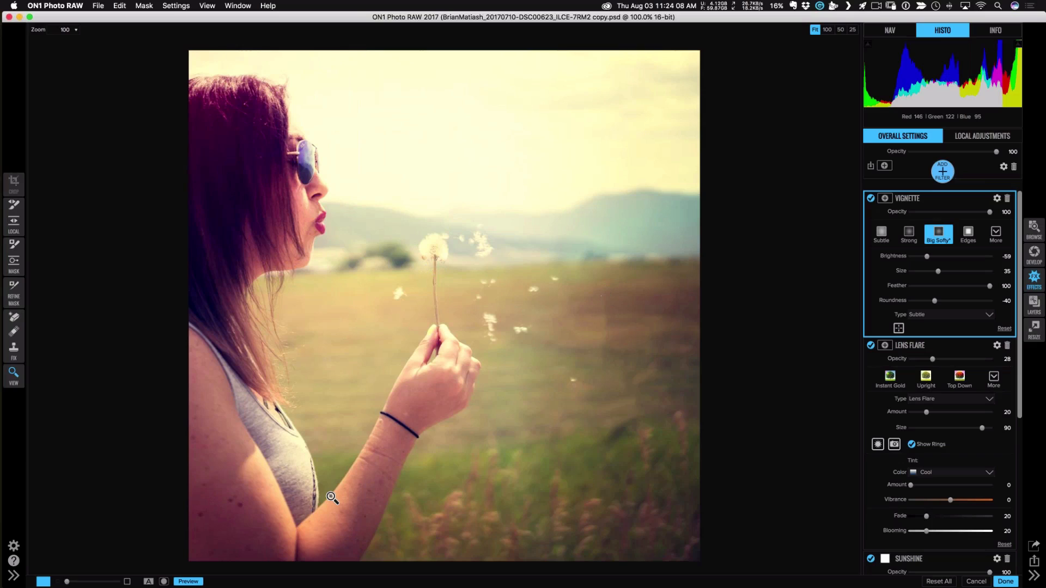
# Compare the image with and without the effects preview and apply the filters.
pyautogui.click(177, 582)
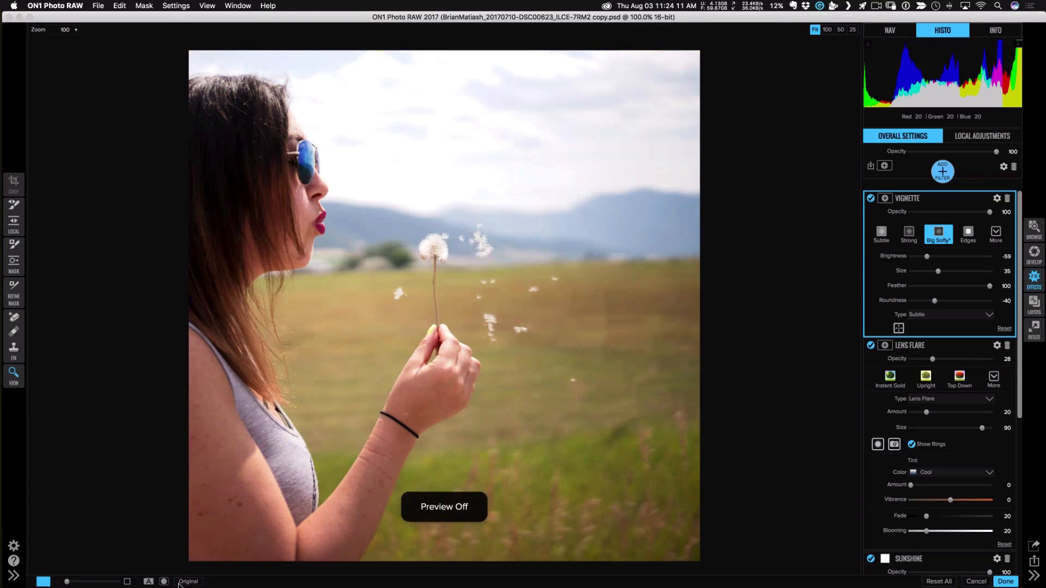
pyautogui.click(188, 582)
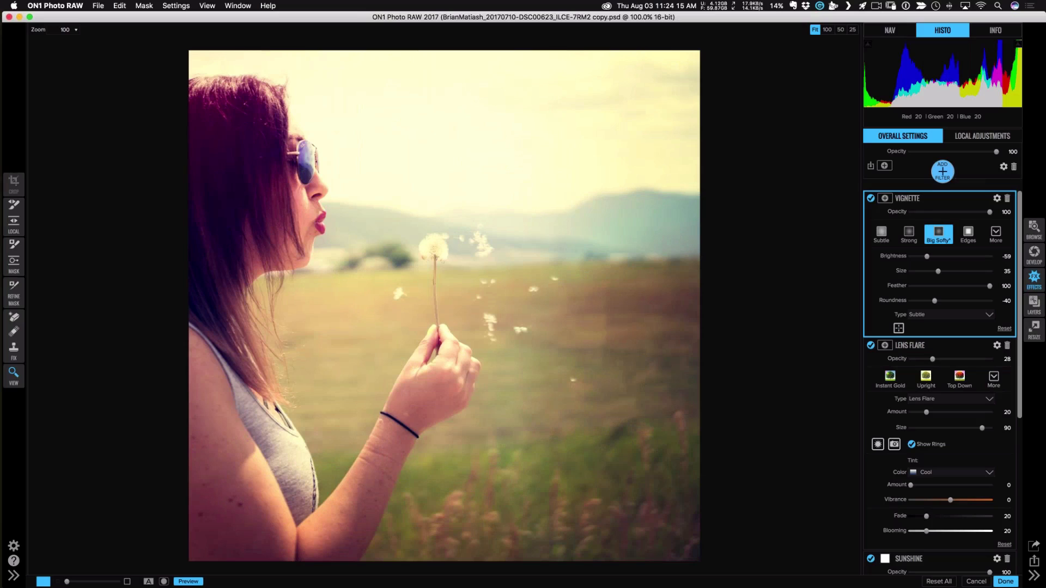
pyautogui.click(1006, 581)
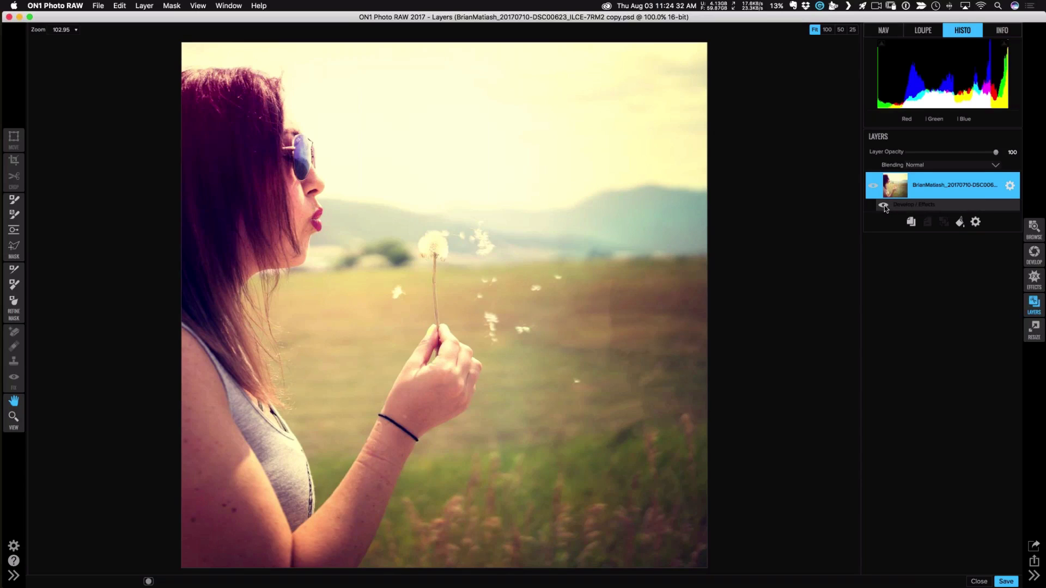
# Toggle the layer's Develop / Effects visibility and reopen its effects to review the filter stack from Vignette down to Vintage.
pyautogui.click(884, 206)
pyautogui.click(884, 206)
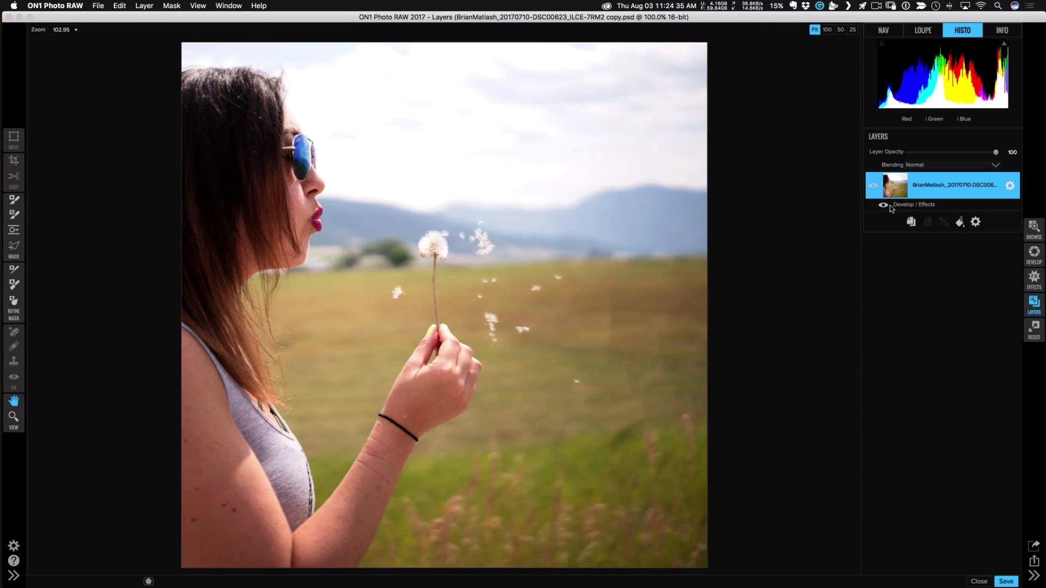
pyautogui.doubleClick(914, 209)
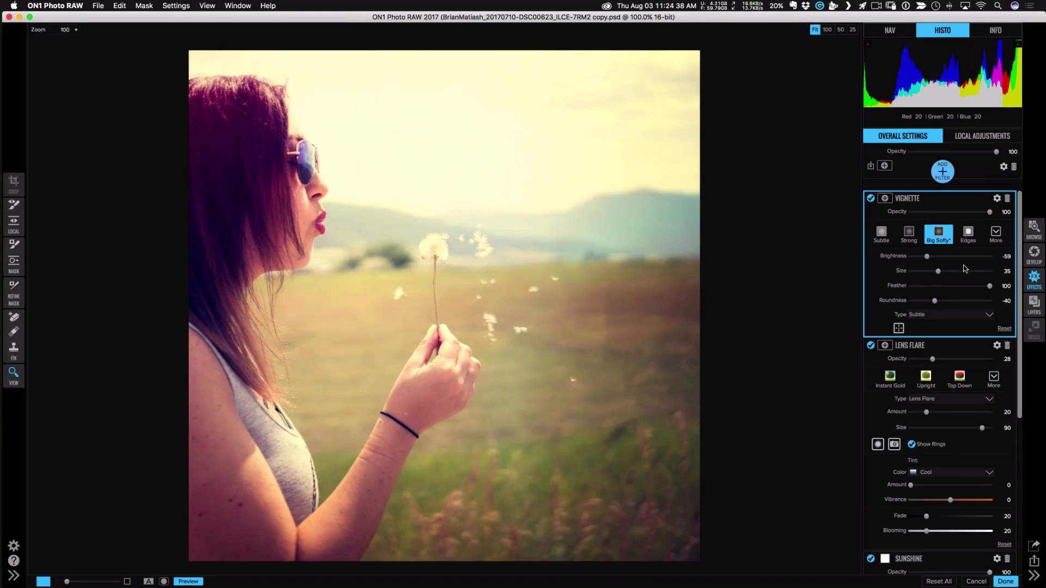
pyautogui.scroll(-3, 959, 237)
pyautogui.scroll(-2, 959, 237)
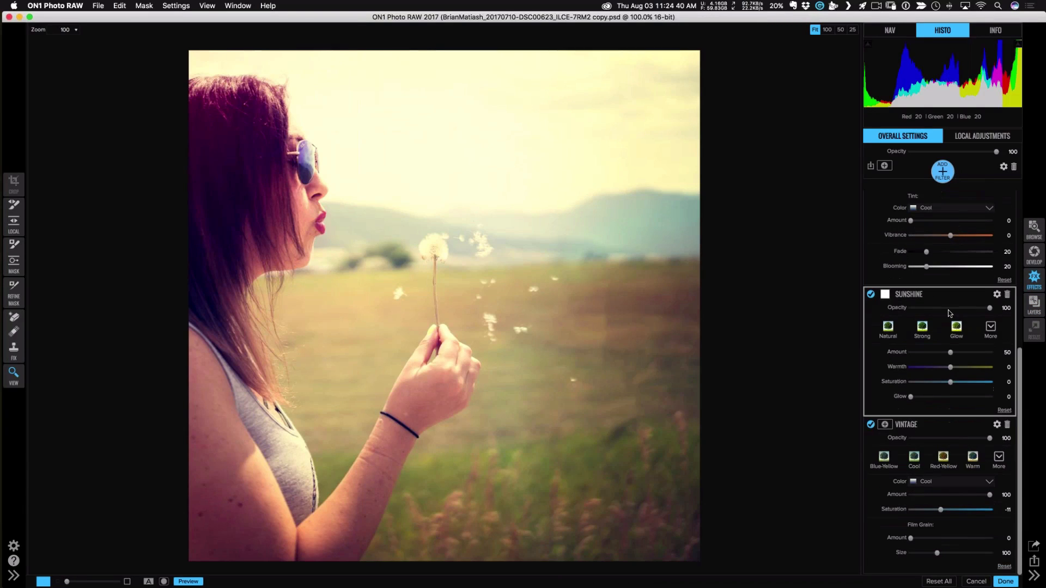
pyautogui.scroll(10, 927, 383)
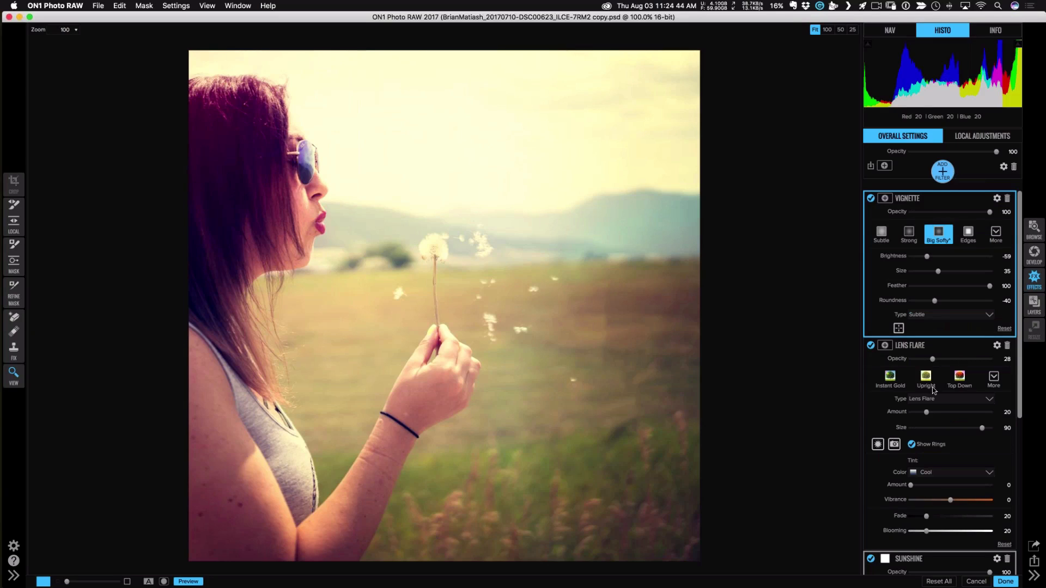
pyautogui.click(1003, 582)
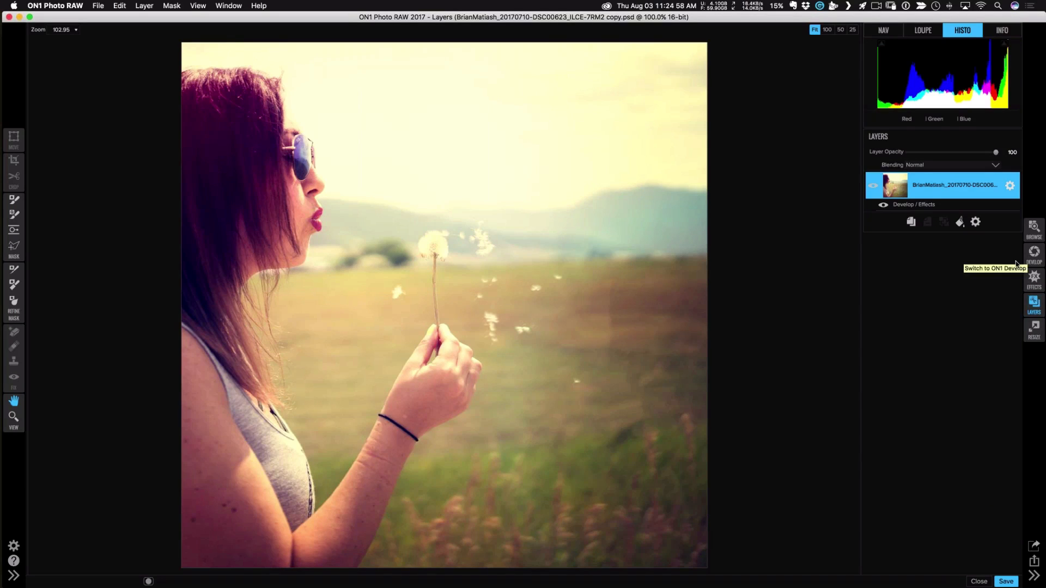
# Raise the layer's exposure to 0.15 and structure to 7 in the Develop module and apply the changes.
pyautogui.click(1034, 256)
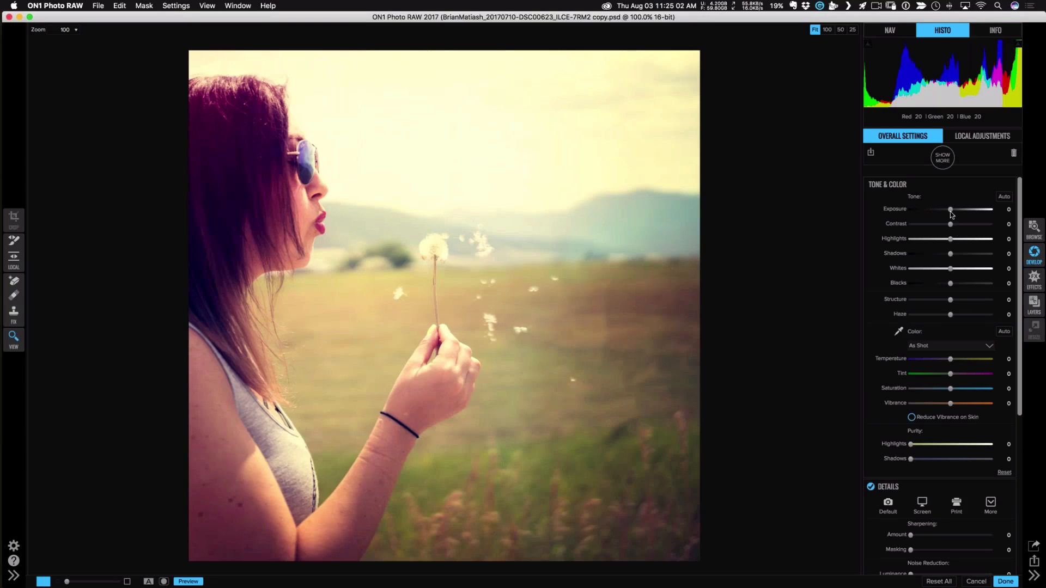
pyautogui.moveTo(951, 210); pyautogui.dragTo(953, 212)
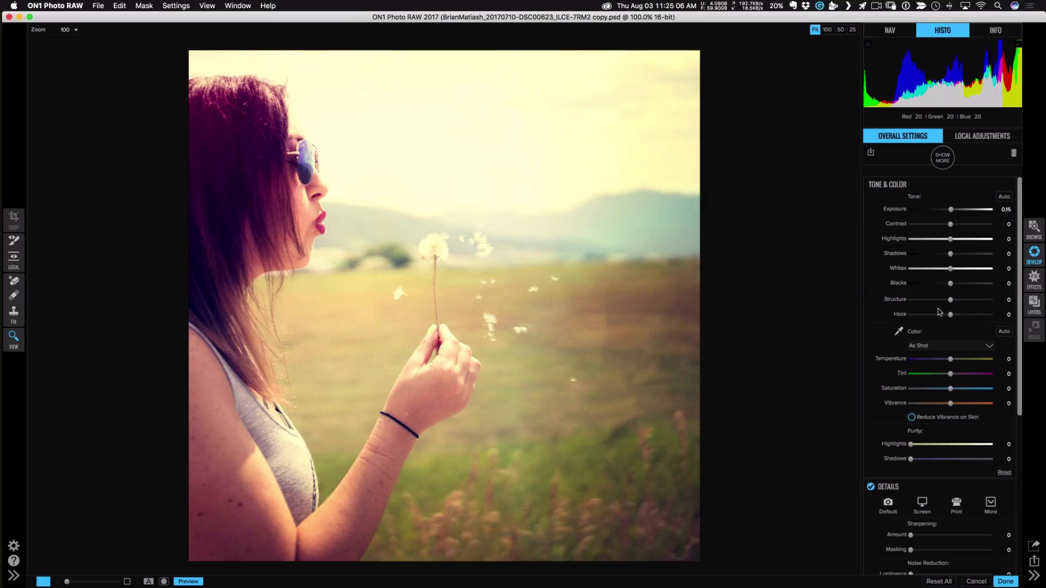
pyautogui.moveTo(951, 301); pyautogui.dragTo(957, 301)
pyautogui.click(997, 581)
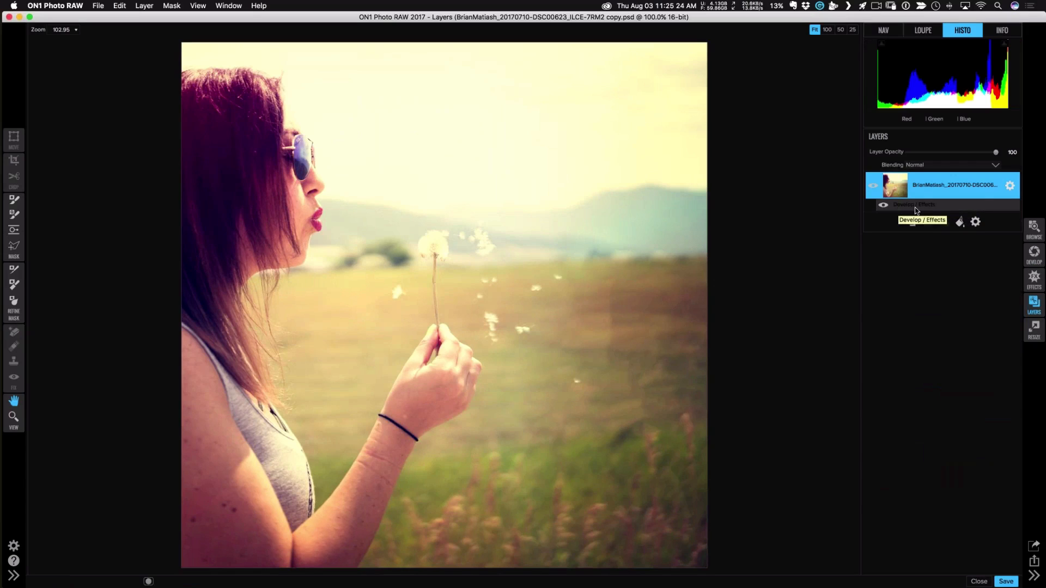
# Reopen the layer in Develop to check its stored tone settings and leave without further edits.
pyautogui.click(1034, 254)
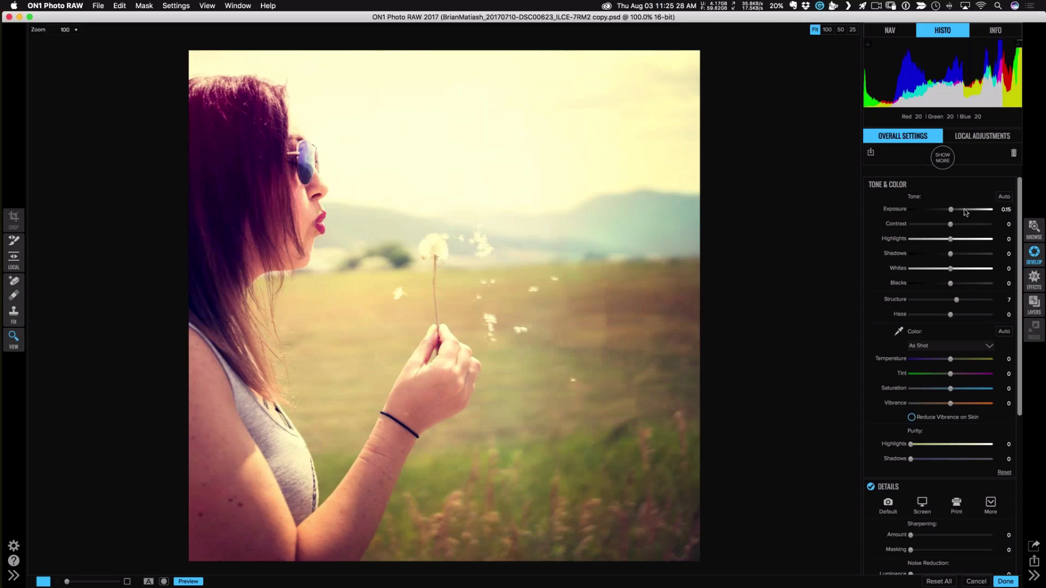
pyautogui.click(976, 582)
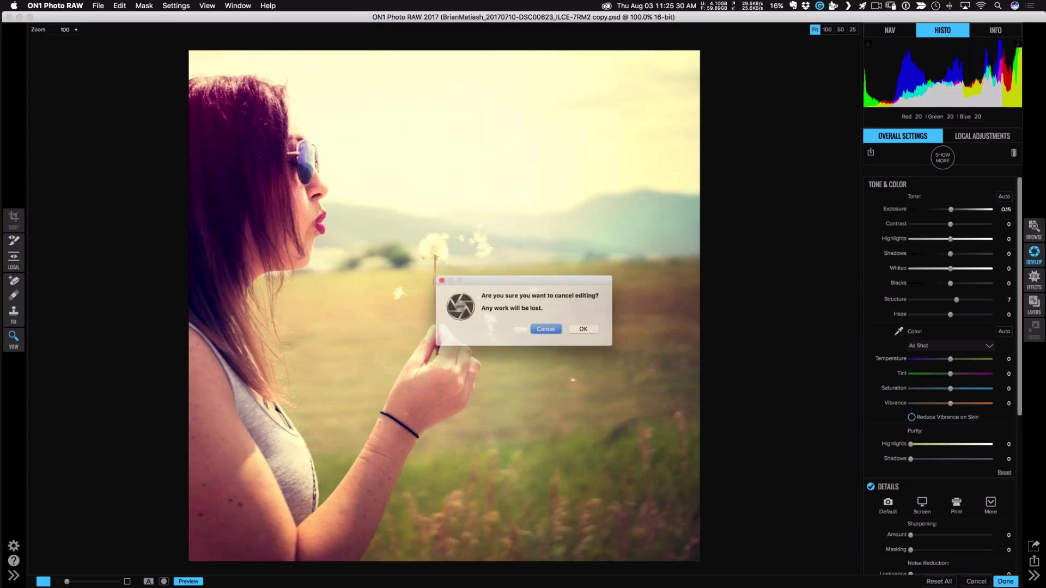
pyautogui.click(581, 332)
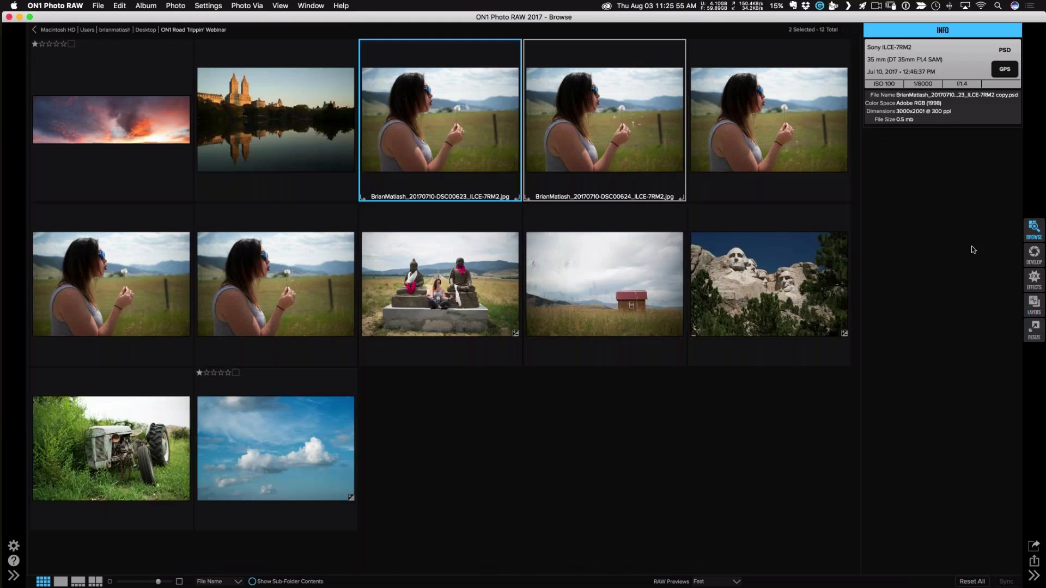
# Show the full Browse module and select the stylized square PSD copy.
pyautogui.click(1034, 228)
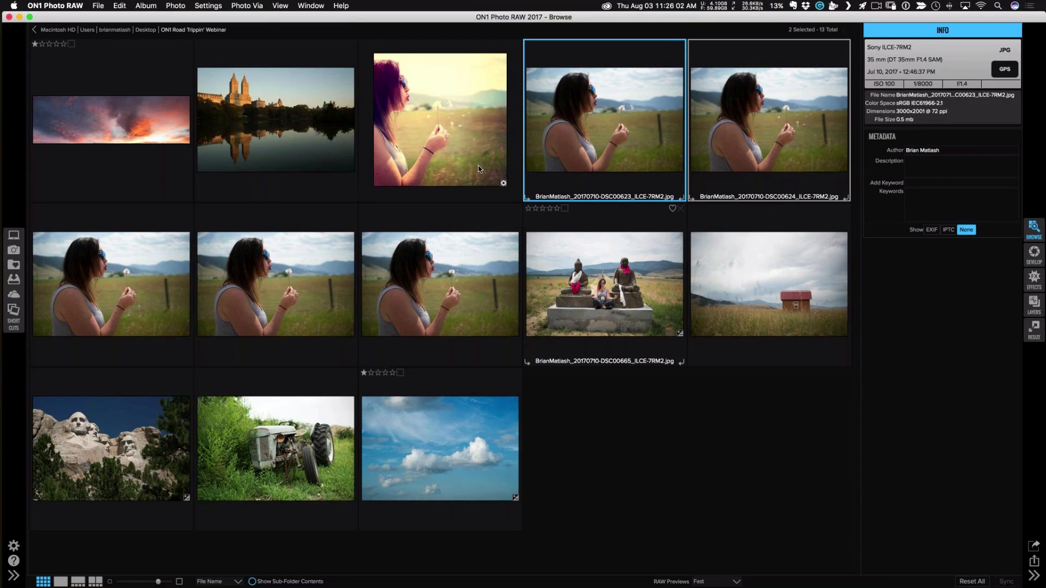
pyautogui.click(431, 152)
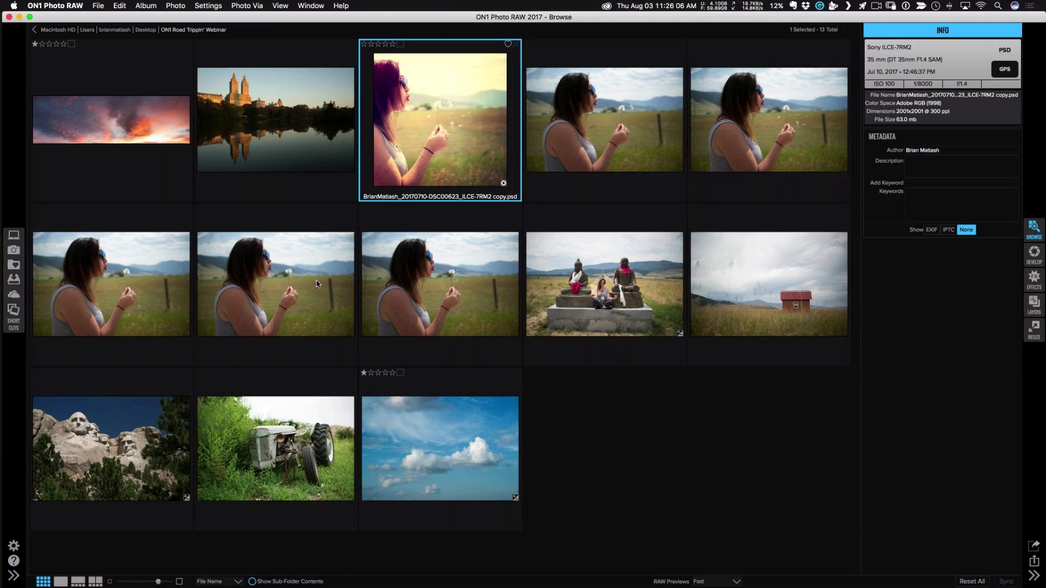
# View the Mount Rushmore photo enlarged in Browse and return to the thumbnail grid.
pyautogui.click(148, 413)
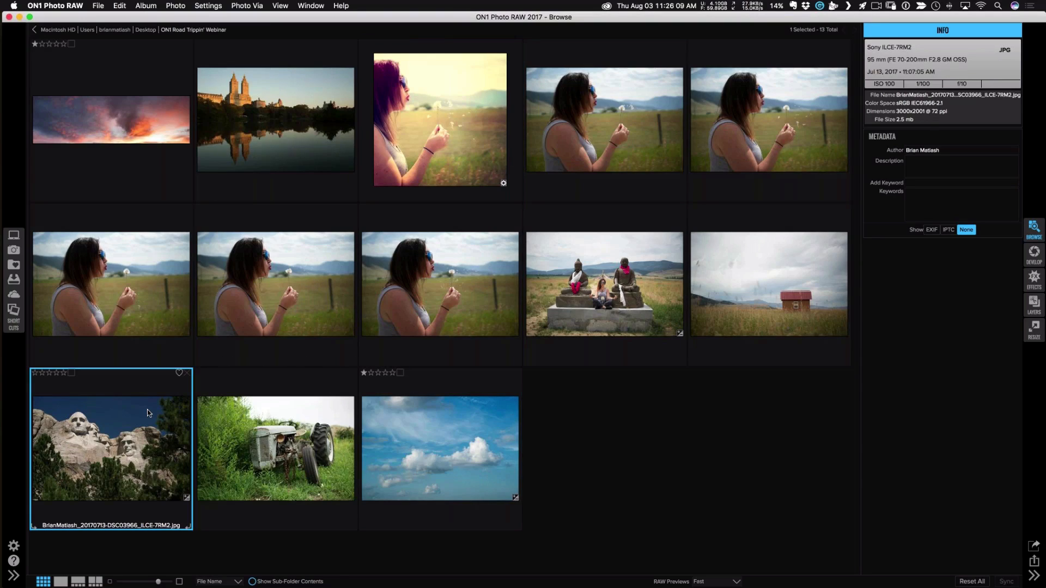
pyautogui.doubleClick(147, 409)
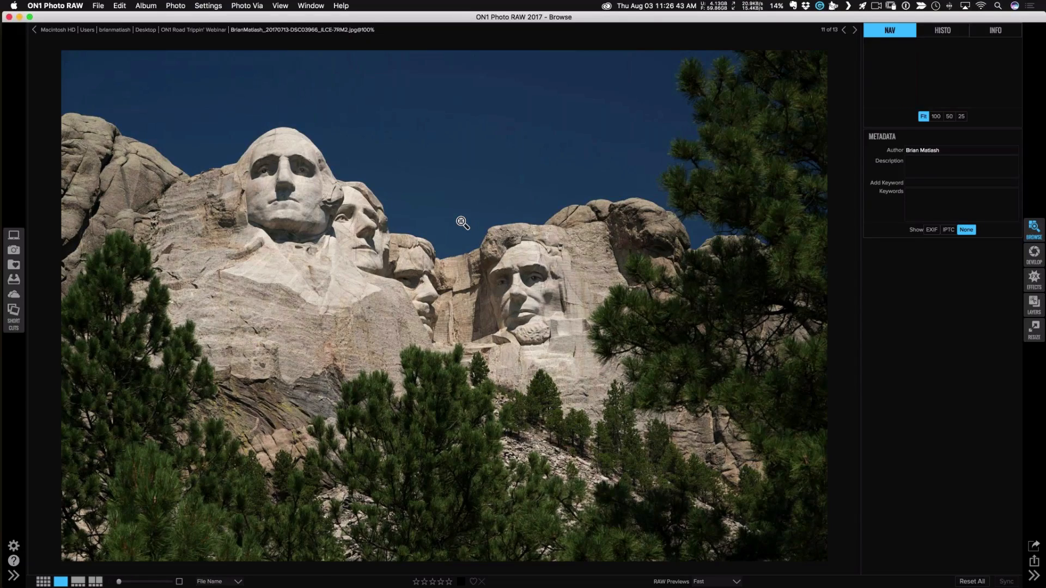
pyautogui.press('g')
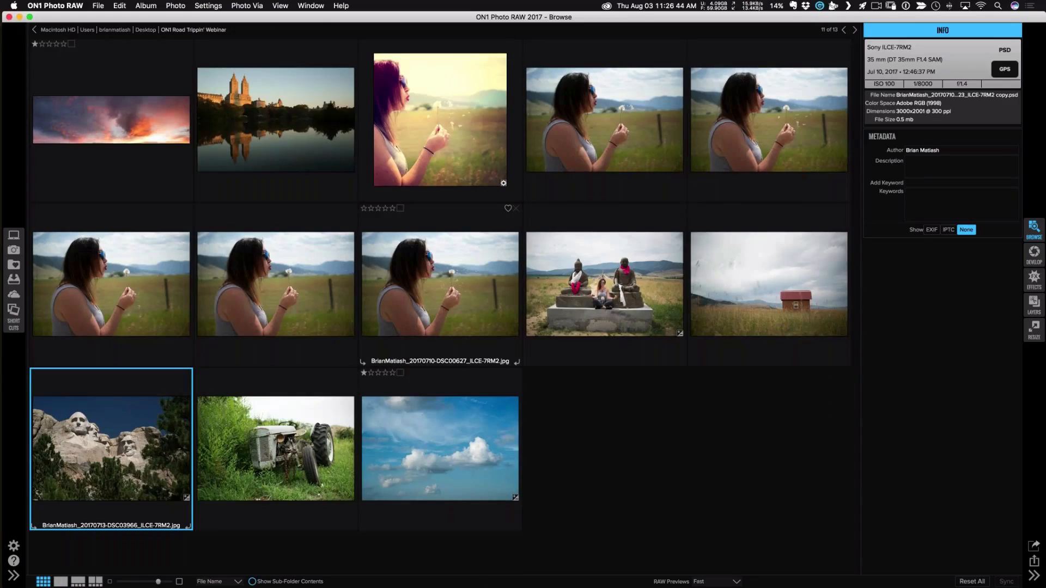
# View the blue sky photo with white clouds enlarged, return to the grid, and select it together with the Mount Rushmore photo.
pyautogui.doubleClick(406, 470)
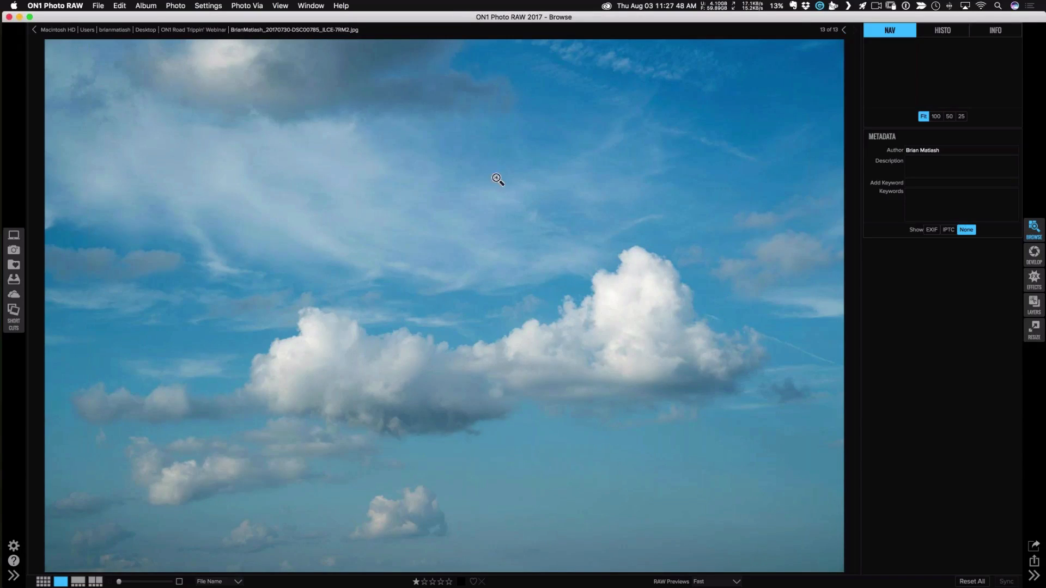
pyautogui.press('g')
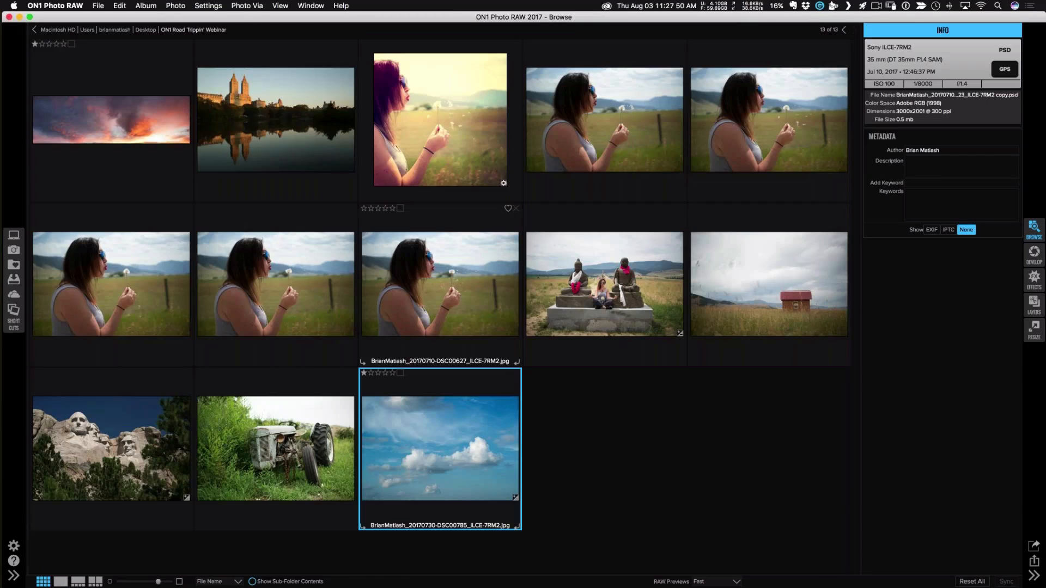
pyautogui.keyDown('super'); pyautogui.click(119, 414); pyautogui.keyUp('super')
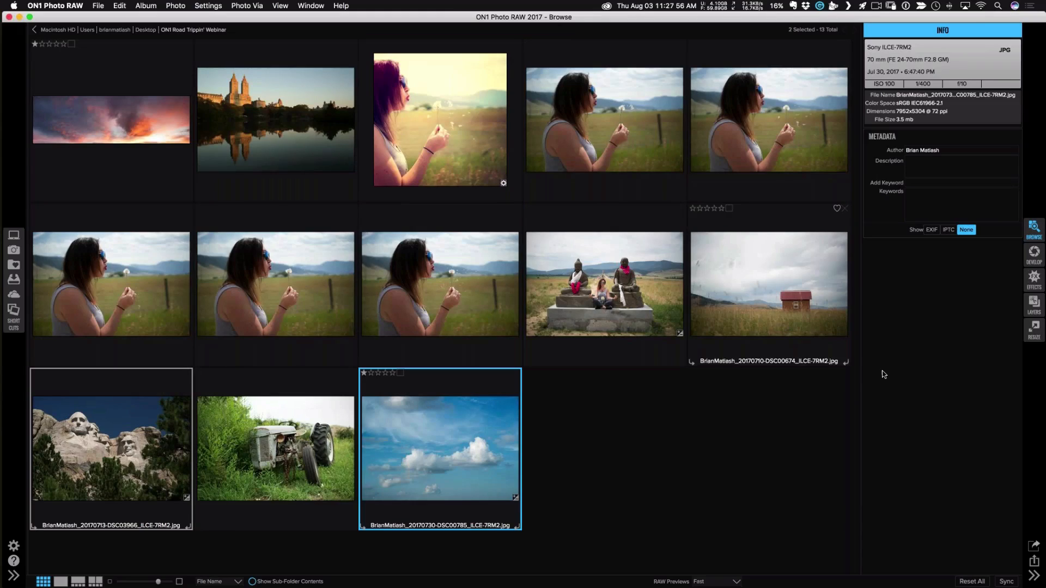
pyautogui.click(1028, 308)
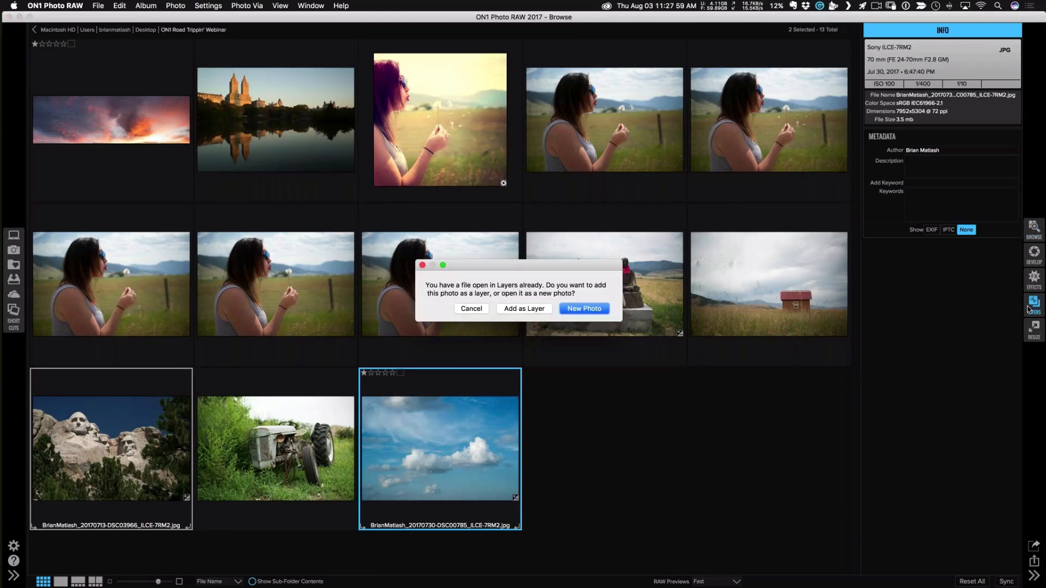
pyautogui.click(536, 310)
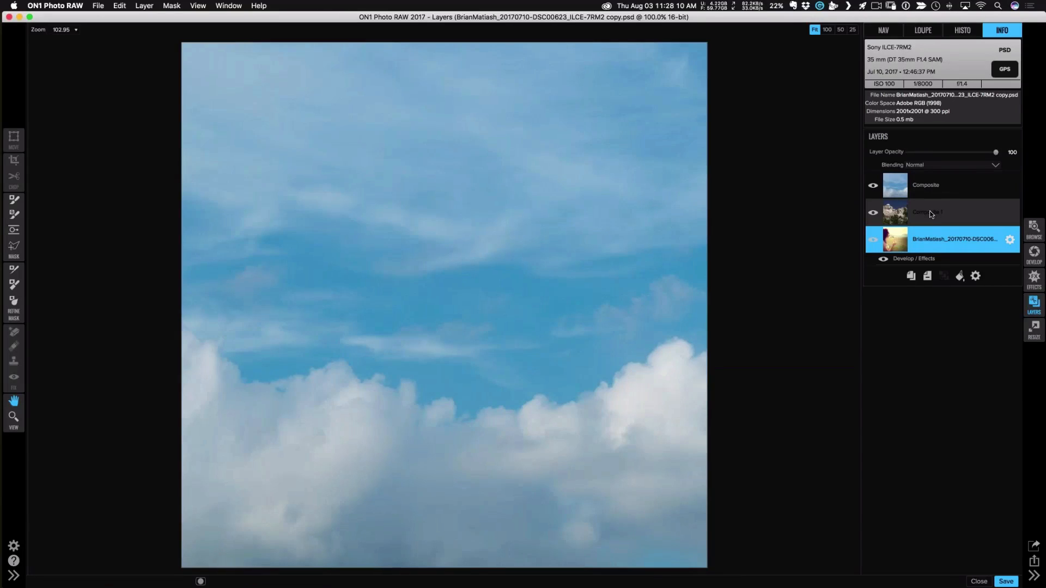
pyautogui.click(939, 220)
pyautogui.click(947, 237)
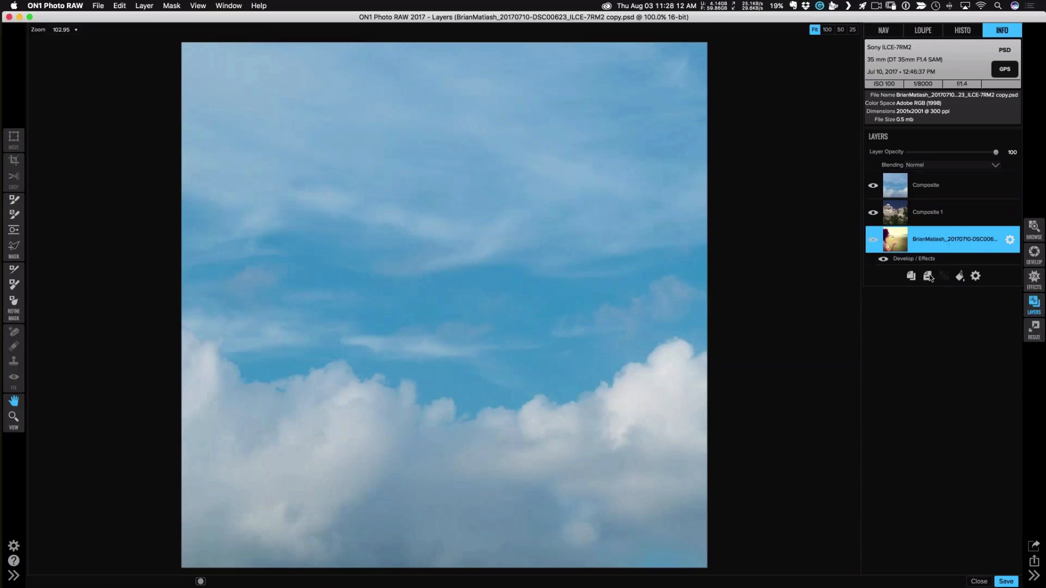
pyautogui.click(928, 277)
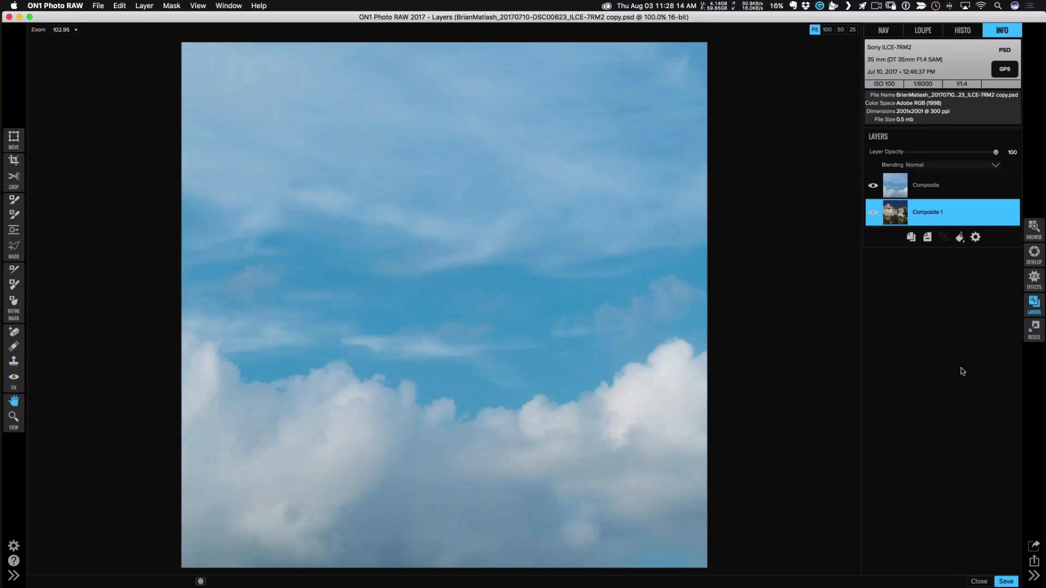
# Close the open square composite in Layers and open the selected sky and Mount Rushmore photos together using Add as Layer.
pyautogui.click(984, 582)
pyautogui.click(510, 334)
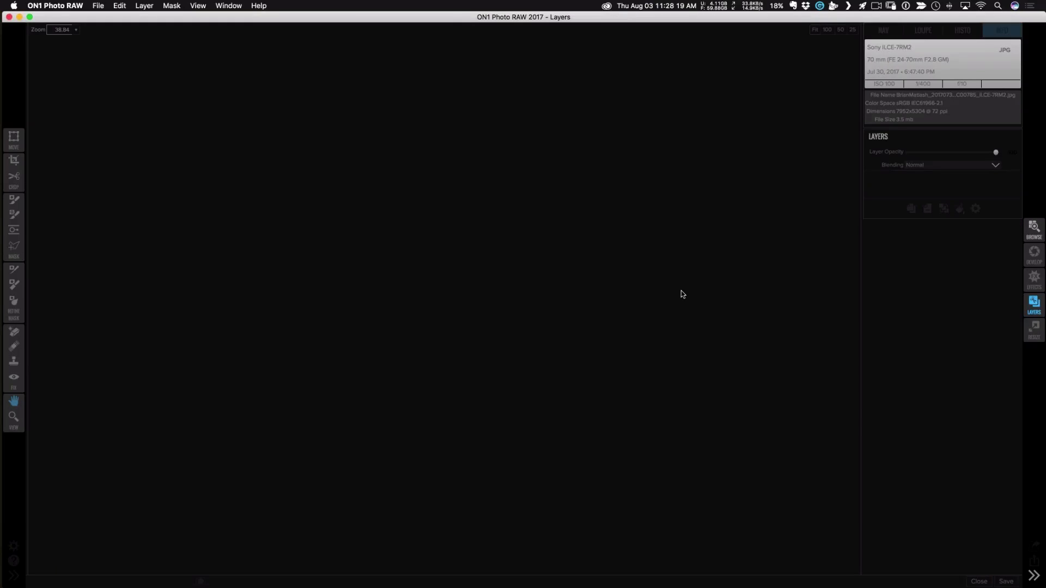
pyautogui.click(1034, 228)
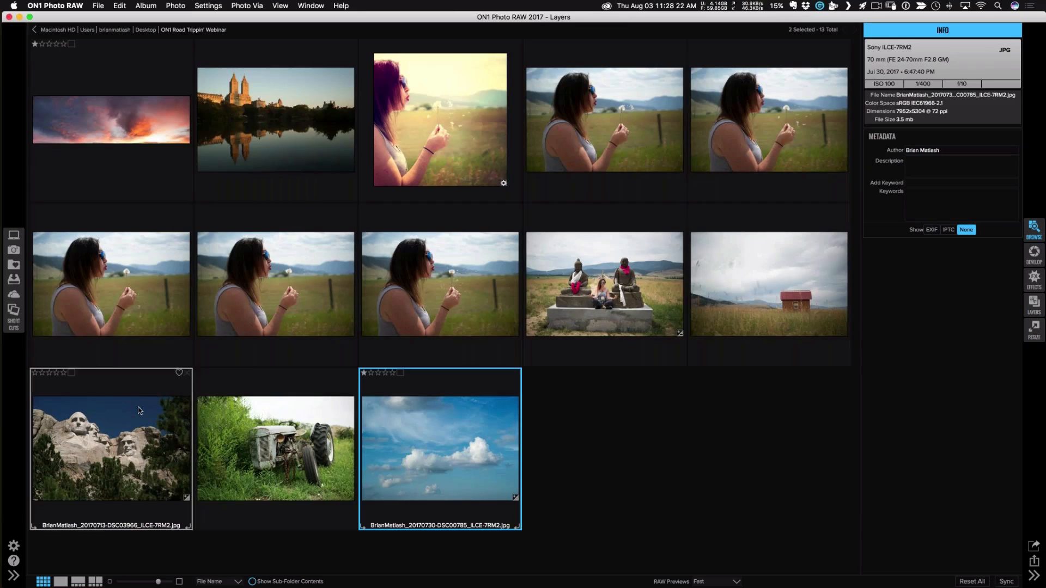
pyautogui.click(1030, 311)
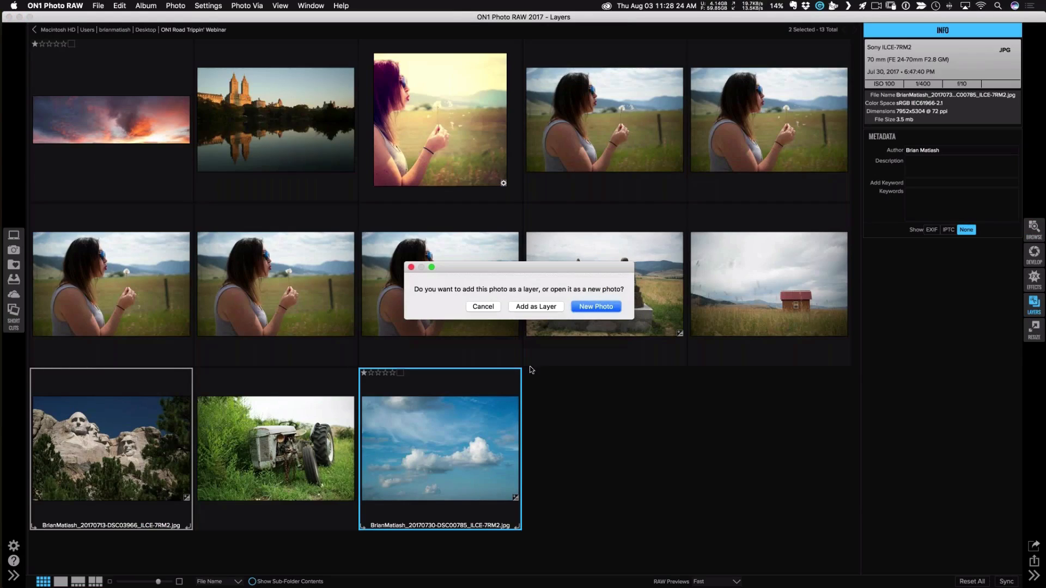
pyautogui.click(537, 307)
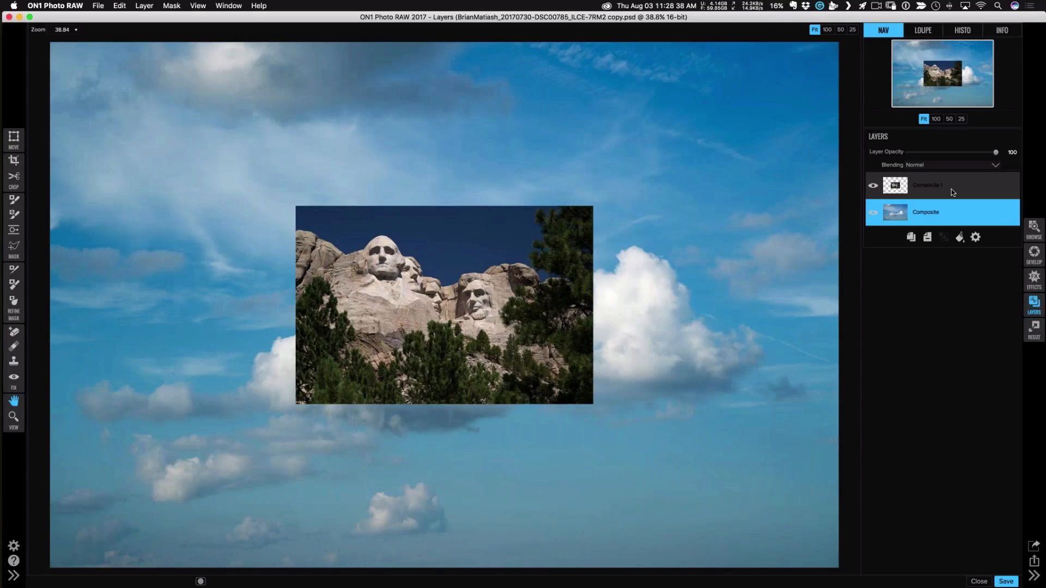
# Hide the sky layer and trim the Mount Rushmore layer to a 2960 by 1976 region just inside its edges.
pyautogui.moveTo(951, 189)
pyautogui.mouseDown()
pyautogui.moveTo(950, 220)
pyautogui.moveTo(946, 186)
pyautogui.mouseUp()
pyautogui.click(875, 210)
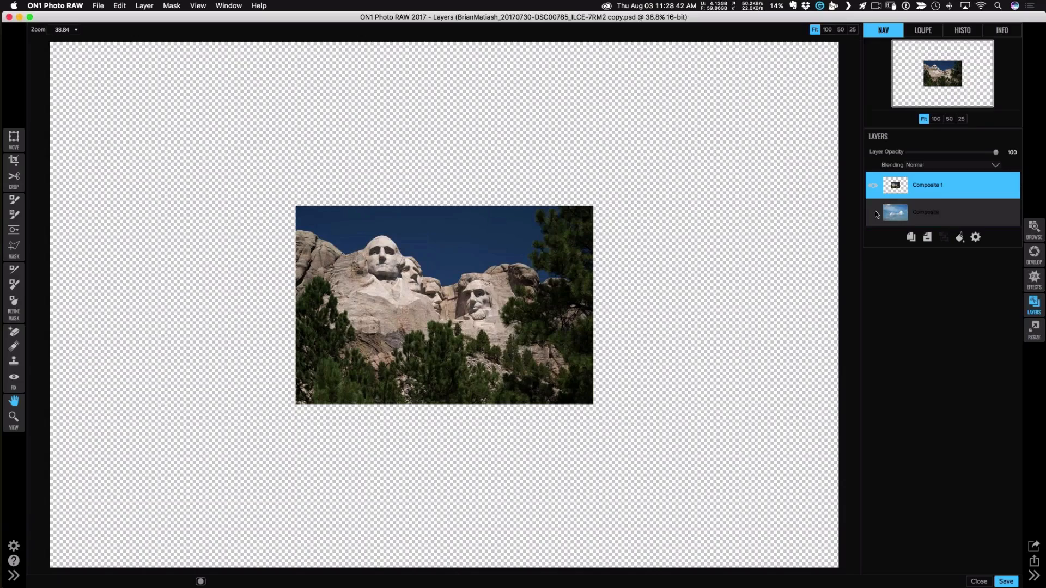
pyautogui.press('super+equal')
pyautogui.press('super+equal')
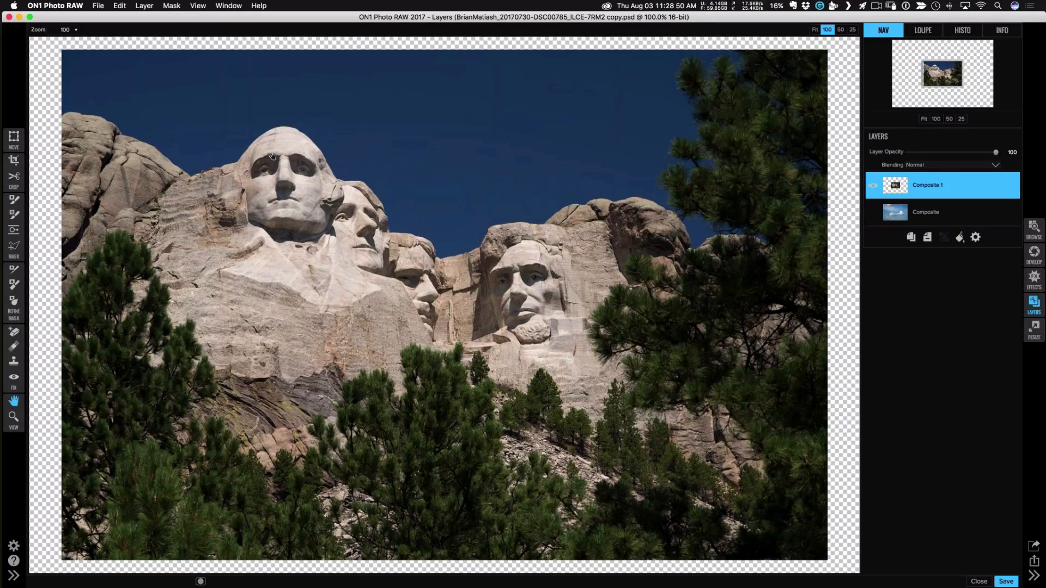
pyautogui.click(14, 176)
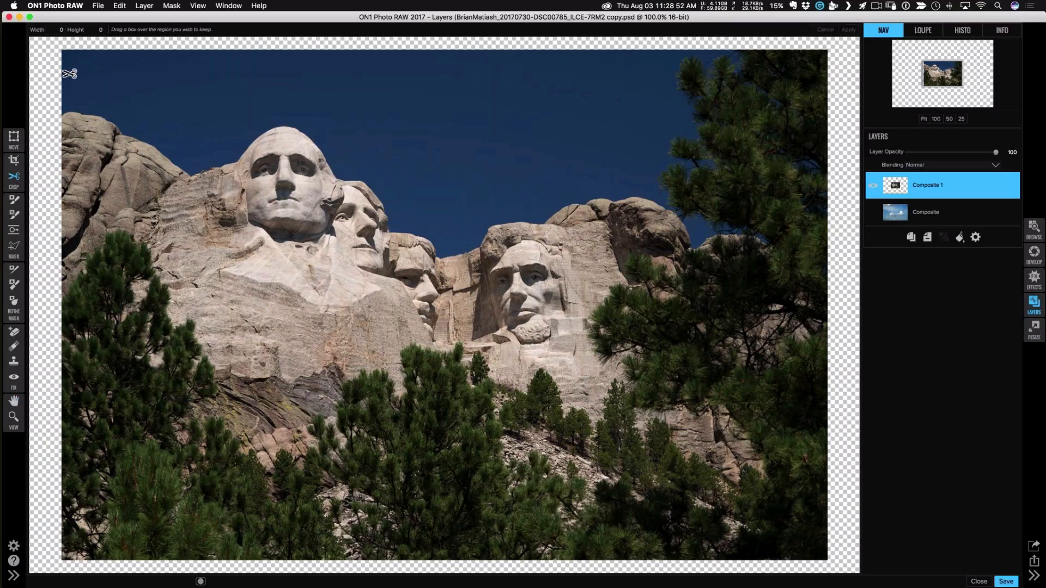
pyautogui.moveTo(67, 51); pyautogui.dragTo(824, 558)
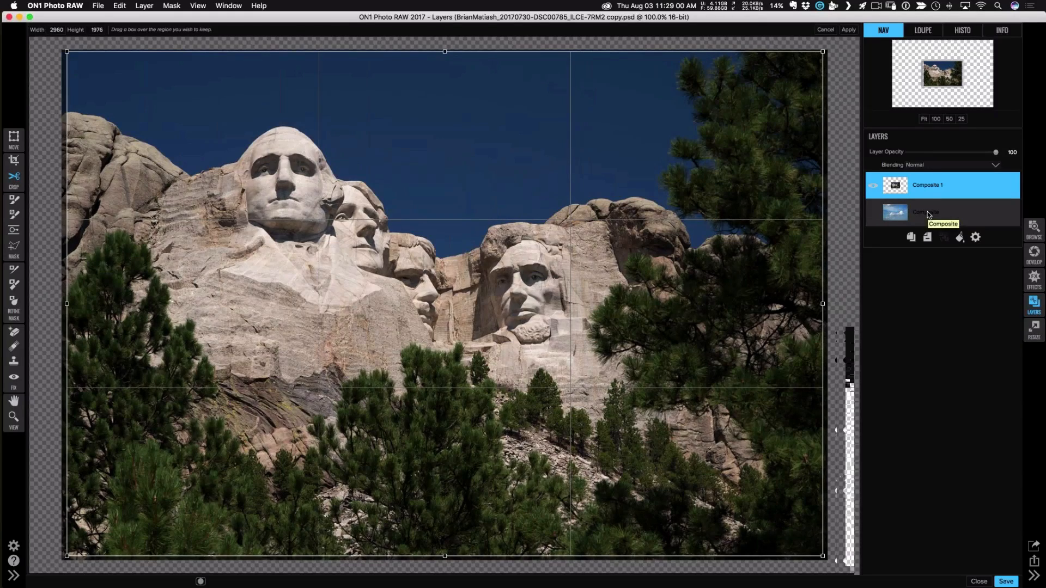
pyautogui.click(851, 29)
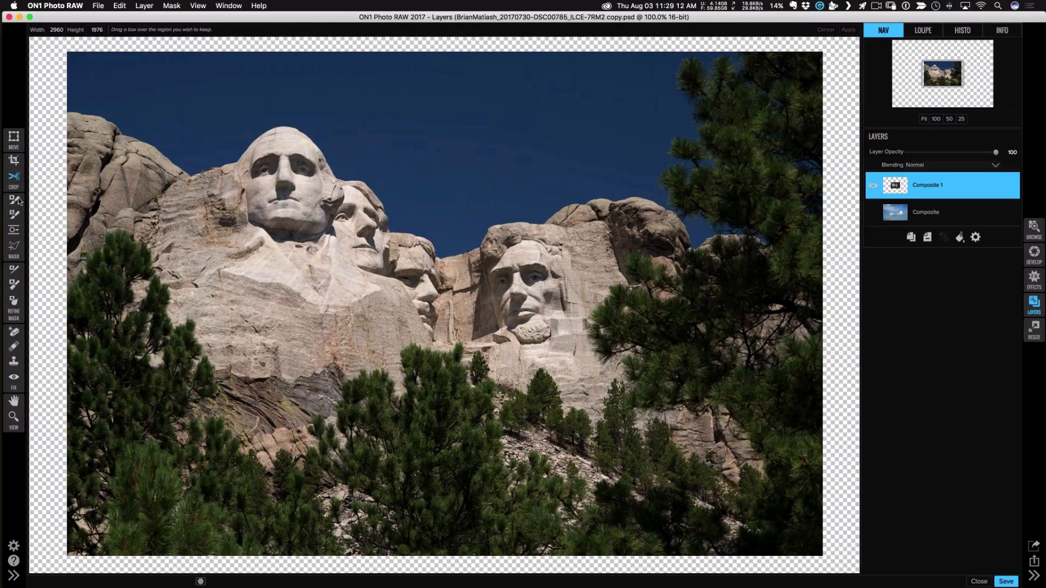
# Crop the canvas at Original Ratio down to the bounds of the Mount Rushmore photo and apply the crop.
pyautogui.click(14, 161)
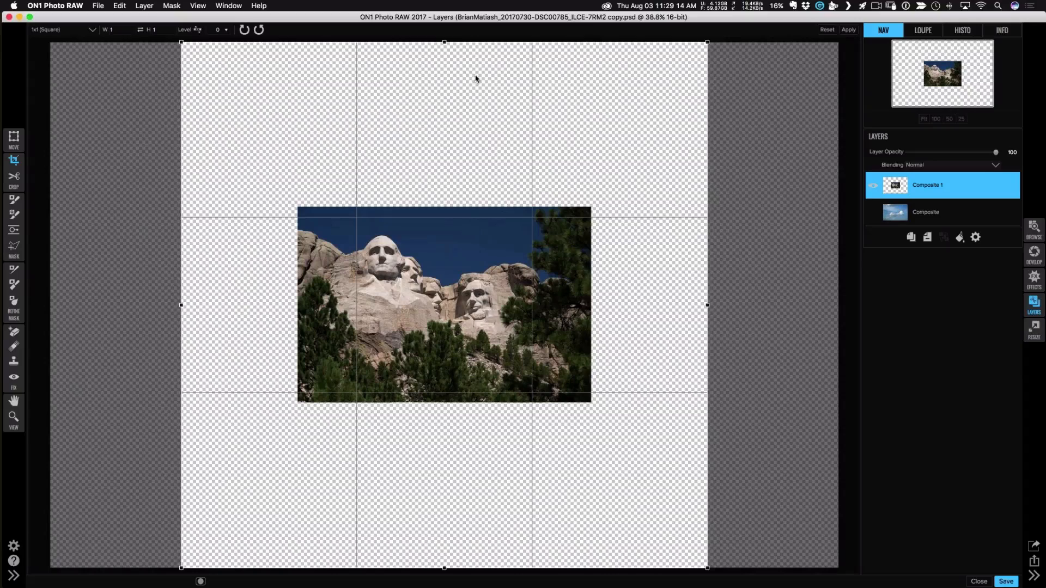
pyautogui.click(92, 30)
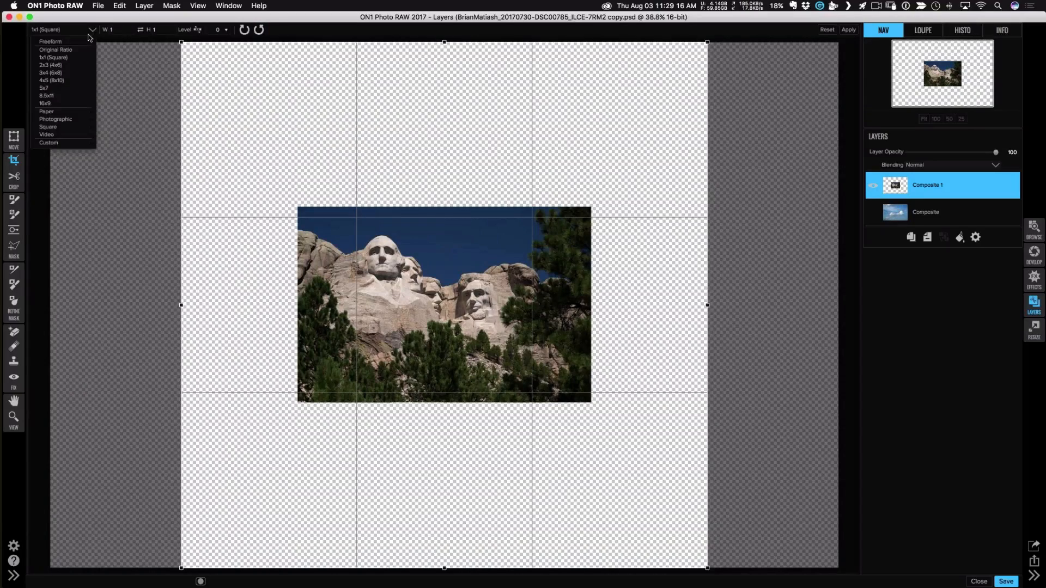
pyautogui.click(82, 50)
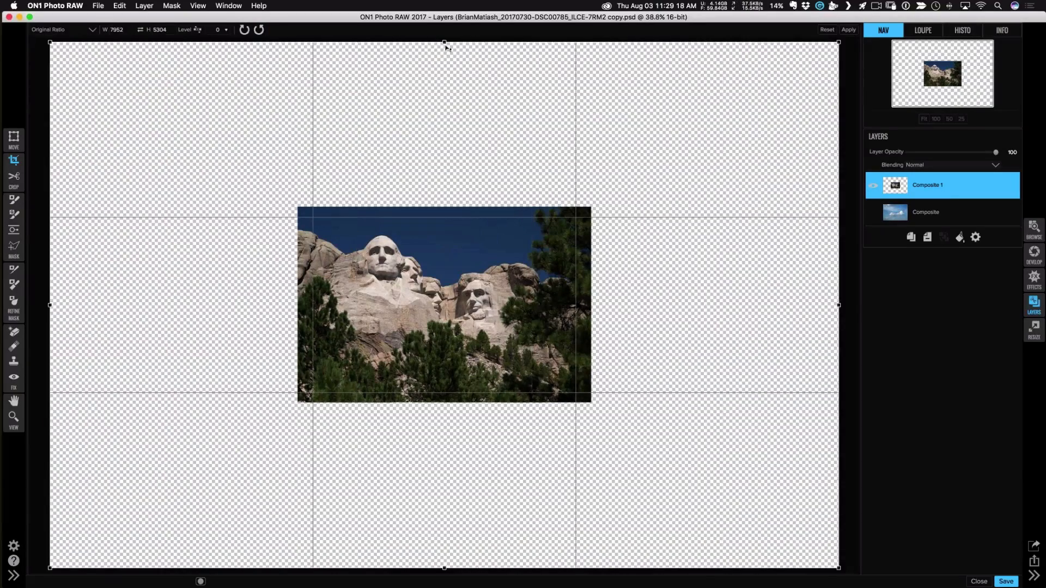
pyautogui.moveTo(445, 47); pyautogui.dragTo(448, 129)
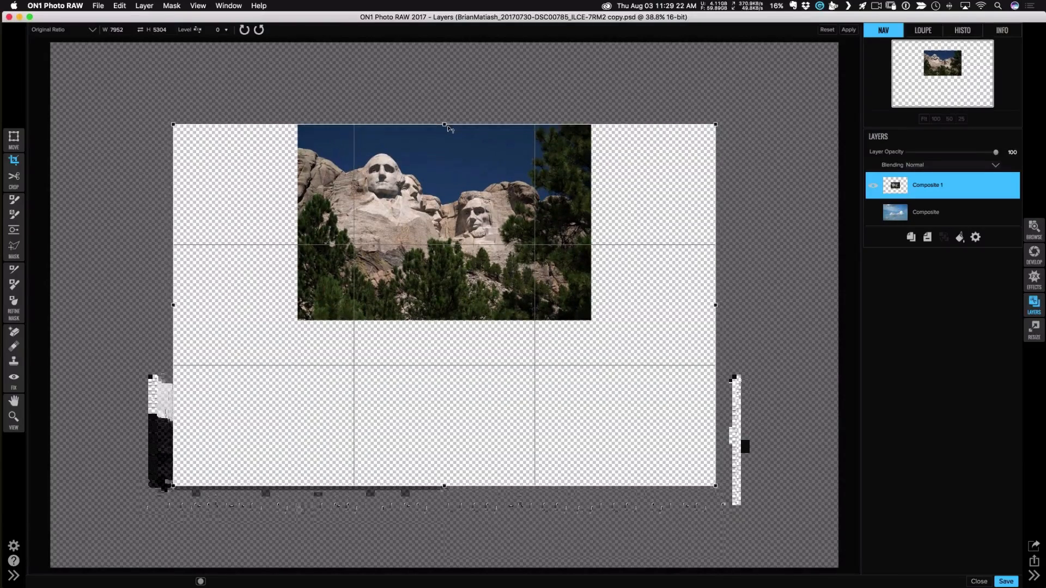
pyautogui.moveTo(449, 128); pyautogui.dragTo(450, 129)
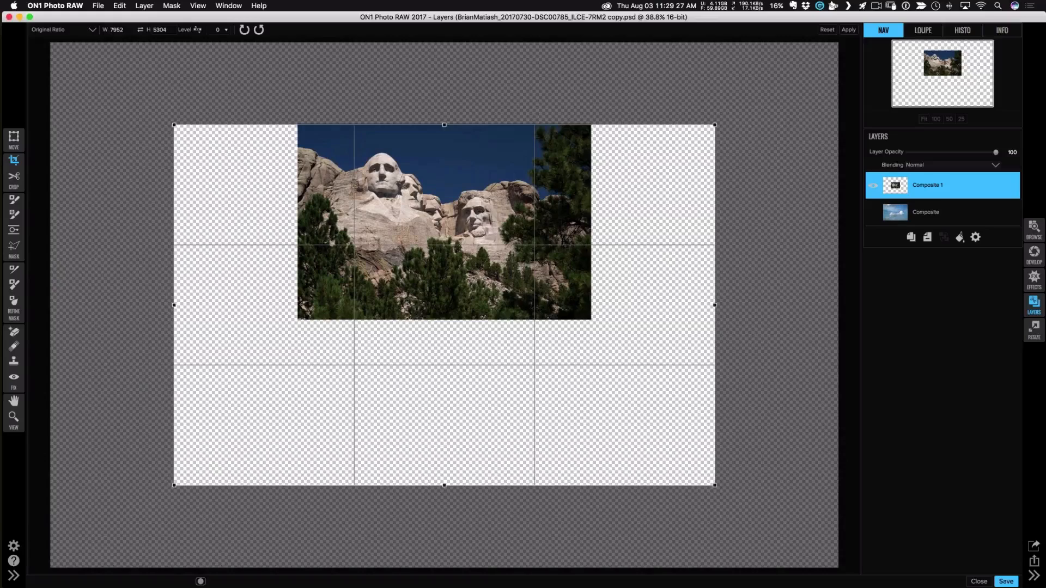
pyautogui.moveTo(445, 486); pyautogui.dragTo(461, 404)
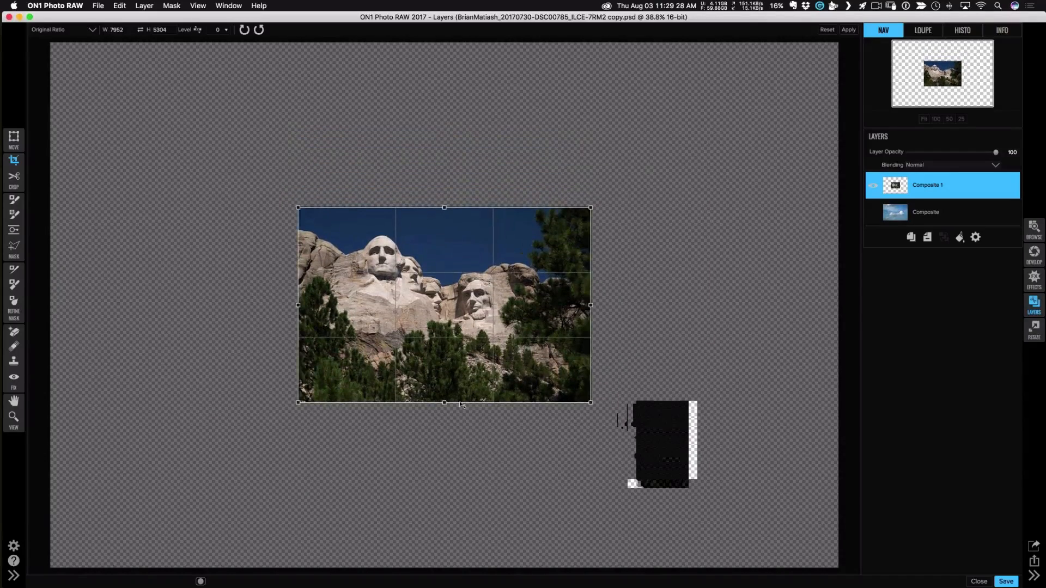
pyautogui.click(849, 30)
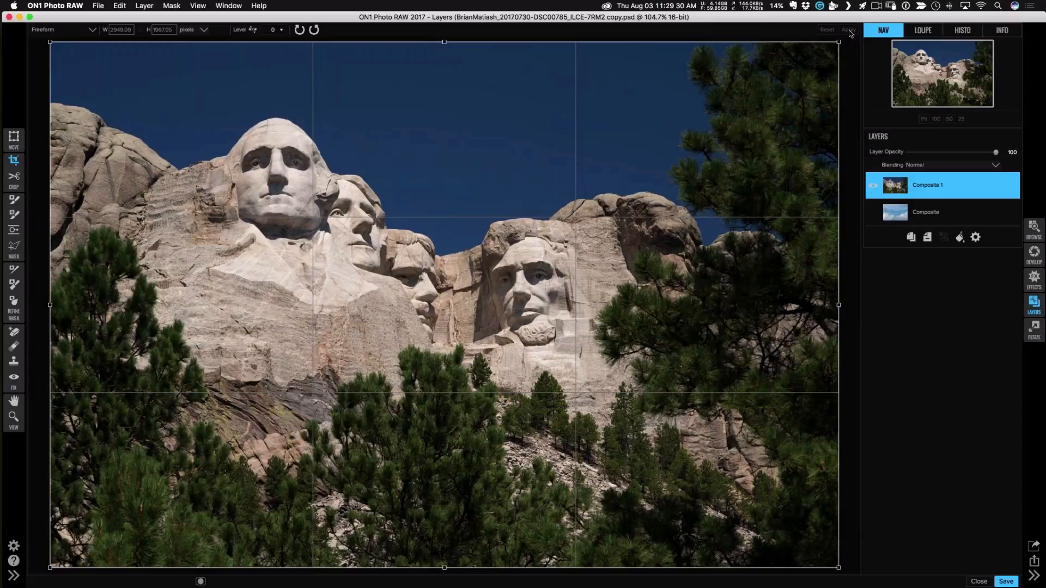
pyautogui.click(18, 403)
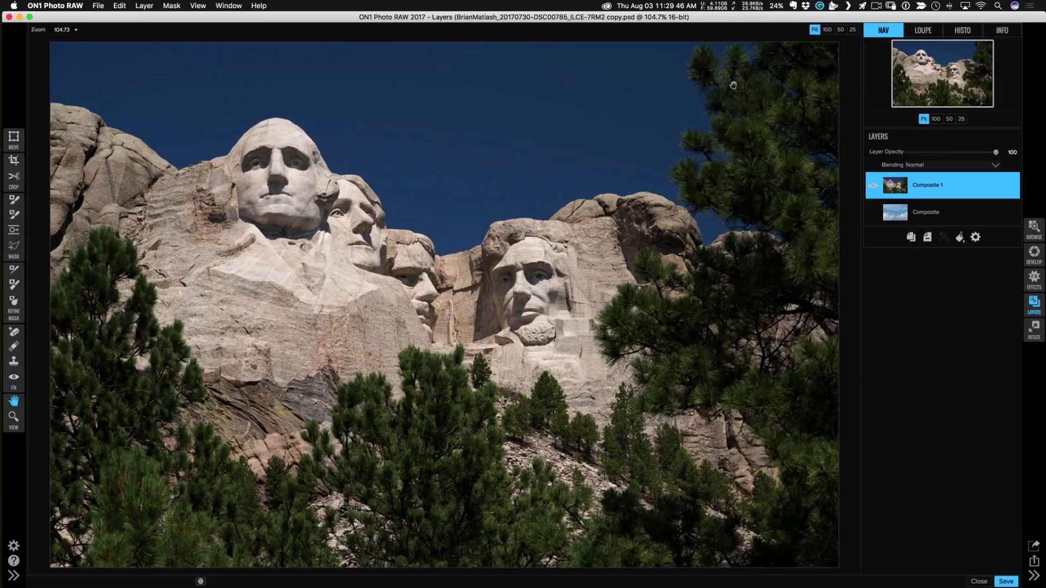
# Enable Perfect Brush for the Masking Brush in Paint Out mode and mask out the blue sky above the mountain and beside the pine.
pyautogui.click(15, 202)
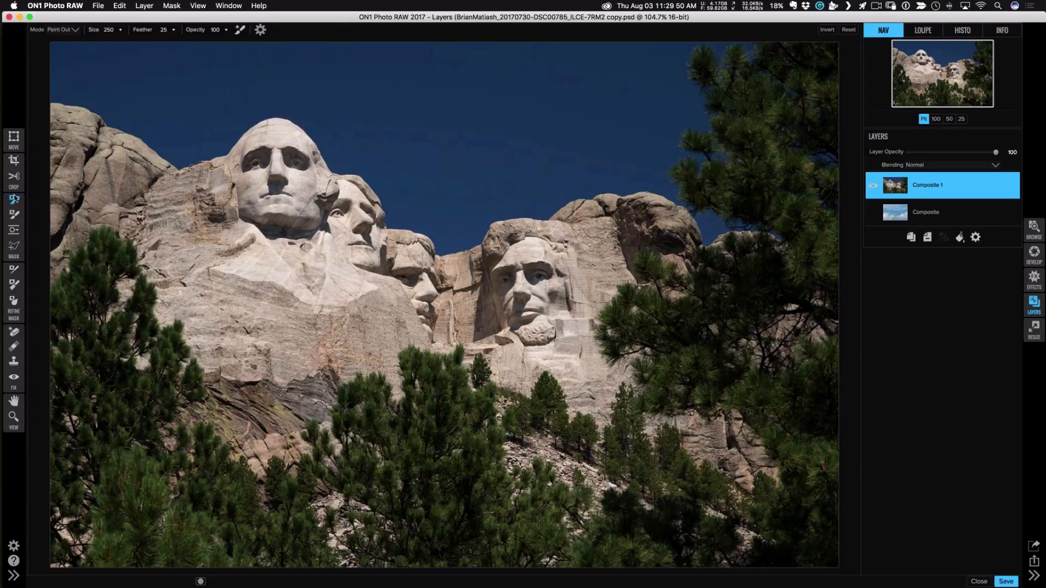
pyautogui.click(260, 31)
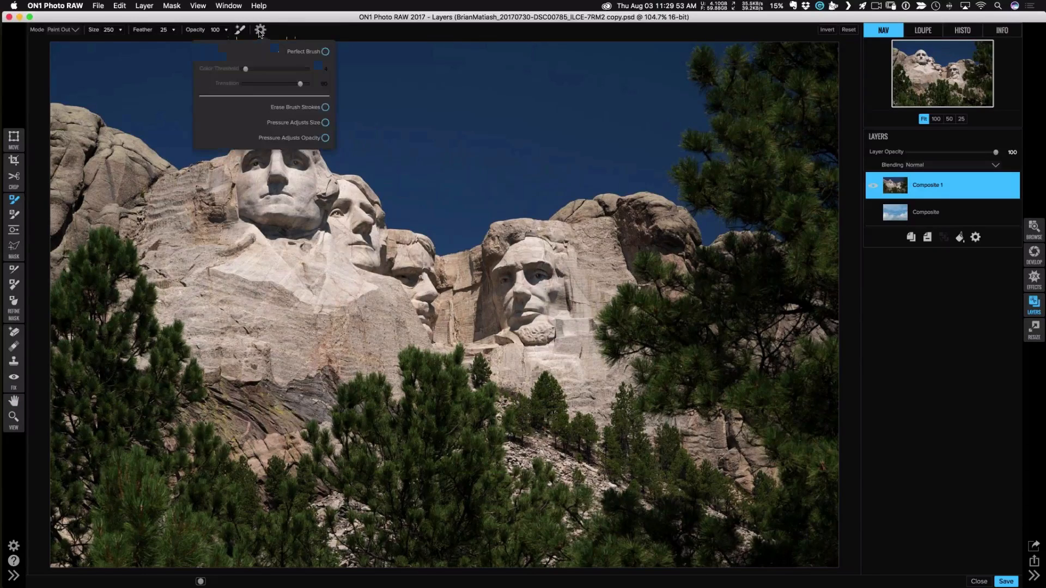
pyautogui.click(325, 52)
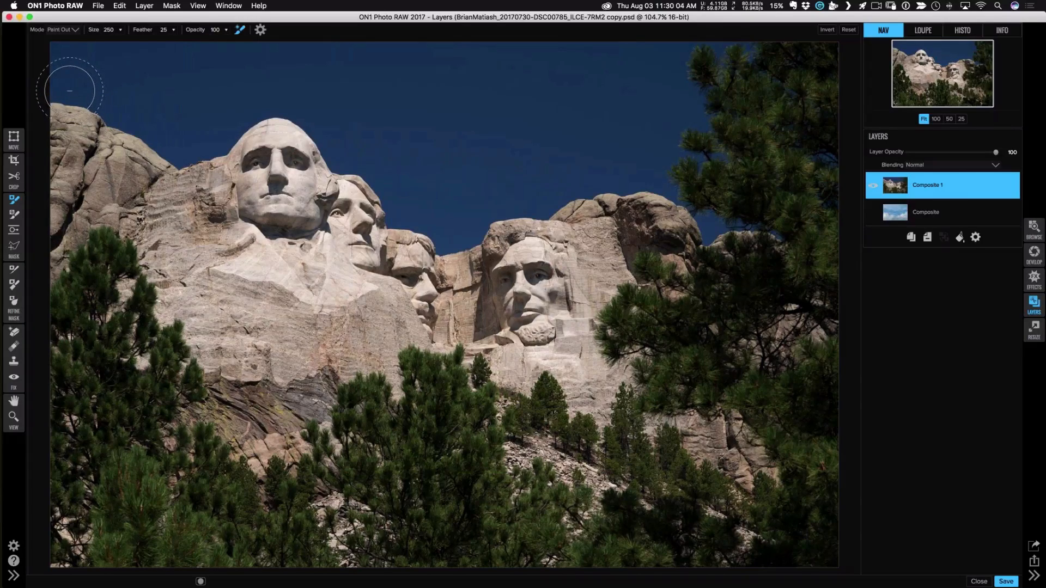
pyautogui.moveTo(67, 90)
pyautogui.mouseDown()
pyautogui.moveTo(184, 137)
pyautogui.moveTo(259, 102)
pyautogui.moveTo(294, 105)
pyautogui.moveTo(395, 174)
pyautogui.moveTo(401, 194)
pyautogui.moveTo(444, 208)
pyautogui.moveTo(454, 225)
pyautogui.moveTo(474, 198)
pyautogui.moveTo(638, 170)
pyautogui.moveTo(649, 65)
pyautogui.moveTo(585, 107)
pyautogui.moveTo(552, 74)
pyautogui.moveTo(505, 123)
pyautogui.moveTo(527, 128)
pyautogui.moveTo(506, 151)
pyautogui.moveTo(444, 166)
pyautogui.moveTo(397, 107)
pyautogui.moveTo(457, 108)
pyautogui.moveTo(470, 85)
pyautogui.moveTo(446, 240)
pyautogui.moveTo(447, 225)
pyautogui.moveTo(401, 215)
pyautogui.moveTo(376, 166)
pyautogui.moveTo(422, 45)
pyautogui.moveTo(395, 61)
pyautogui.moveTo(57, 55)
pyautogui.moveTo(94, 54)
pyautogui.moveTo(161, 83)
pyautogui.moveTo(327, 79)
pyautogui.moveTo(402, 117)
pyautogui.moveTo(544, 129)
pyautogui.moveTo(567, 113)
pyautogui.mouseUp()
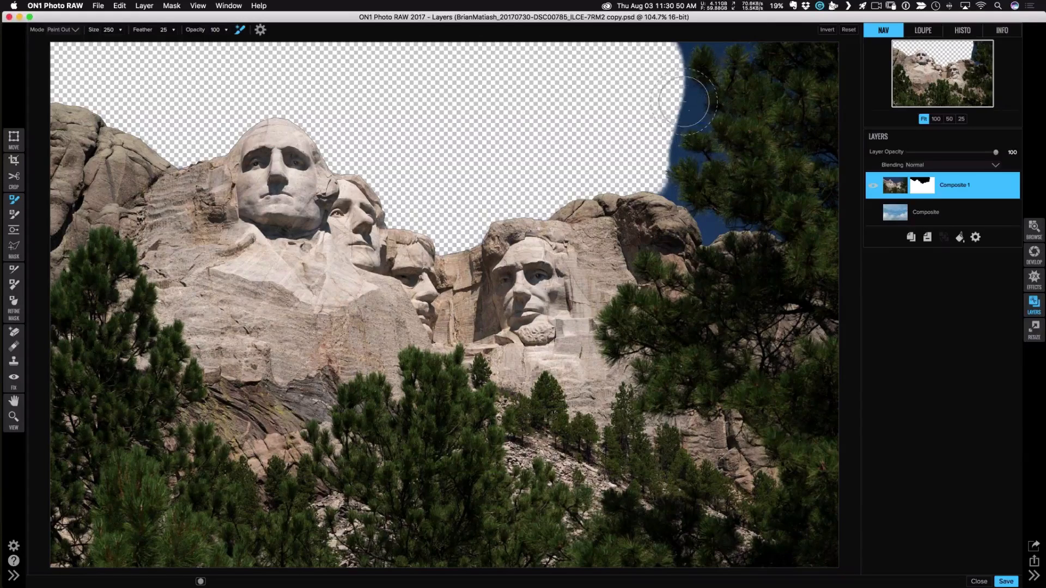
pyautogui.moveTo(685, 101)
pyautogui.mouseDown()
pyautogui.moveTo(685, 68)
pyautogui.moveTo(693, 58)
pyautogui.moveTo(744, 49)
pyautogui.mouseUp()
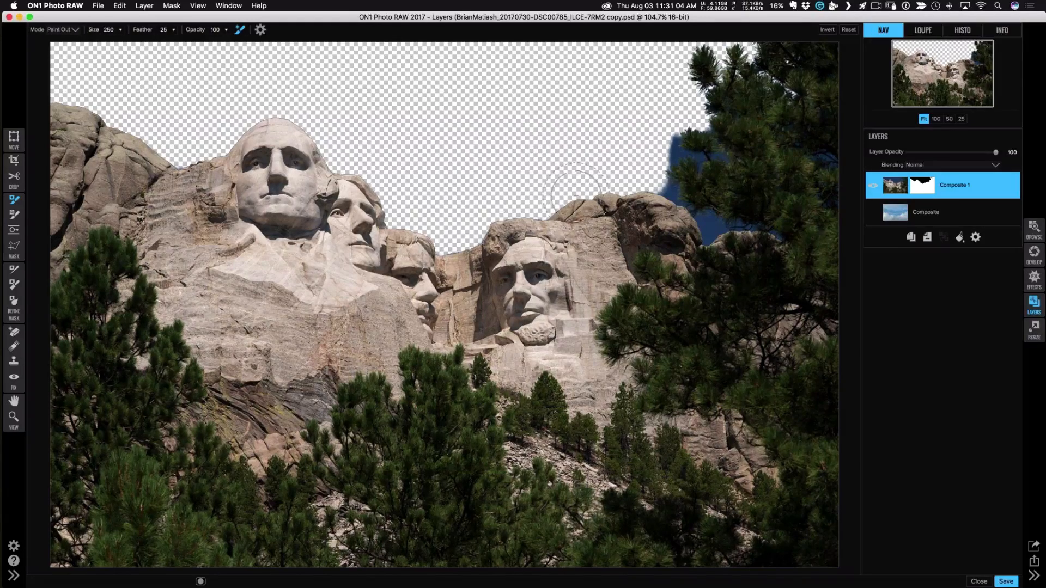
# Undo a test stroke along the rock edge above Lincoln and paint out the remaining blue sky around the pine branches.
pyautogui.moveTo(575, 197)
pyautogui.mouseDown()
pyautogui.moveTo(589, 237)
pyautogui.moveTo(587, 206)
pyautogui.moveTo(573, 213)
pyautogui.moveTo(585, 234)
pyautogui.moveTo(569, 229)
pyautogui.moveTo(572, 206)
pyautogui.mouseUp()
pyautogui.press('super+z')
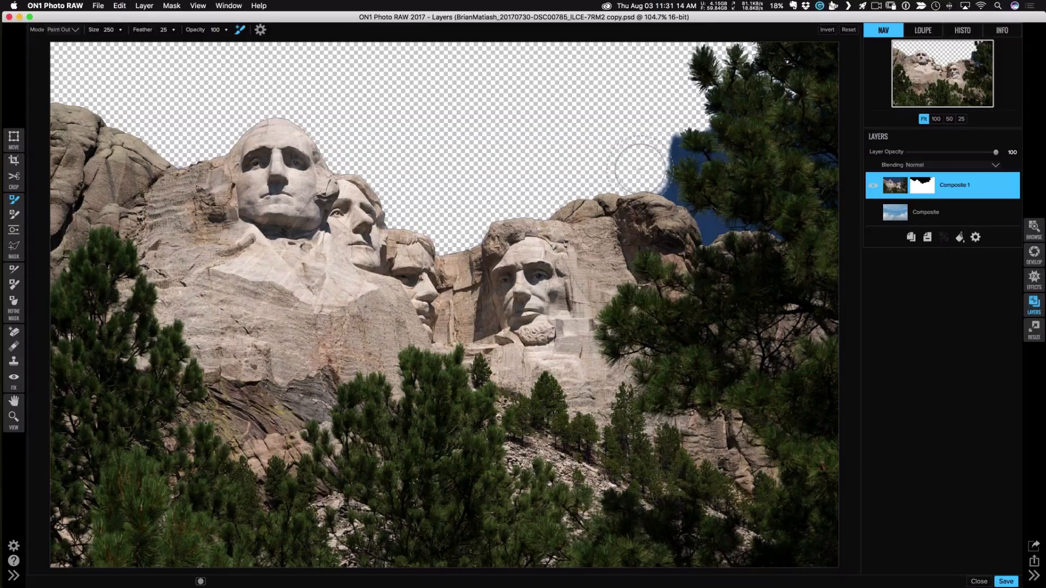
pyautogui.click(671, 151)
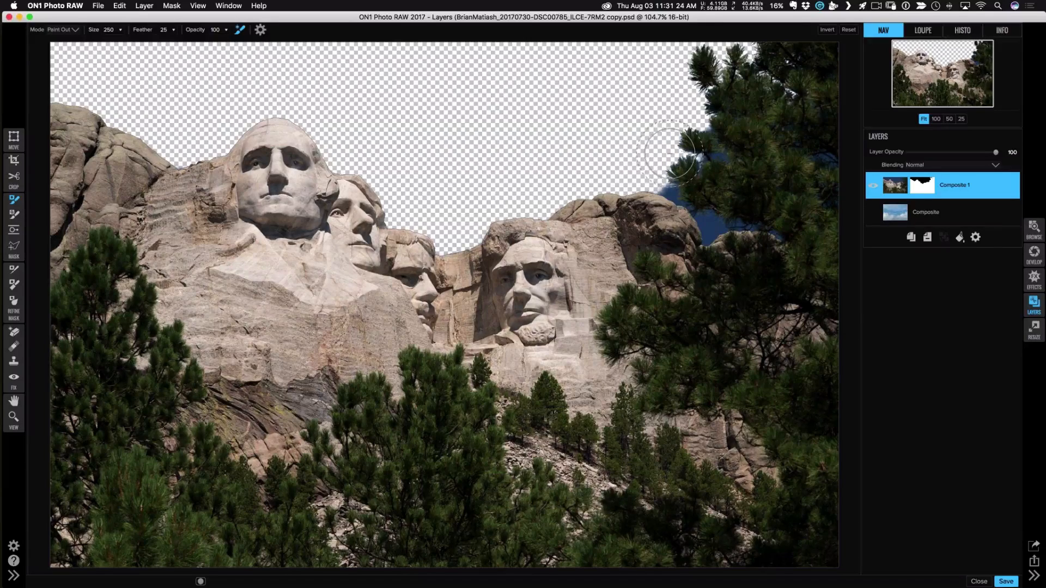
pyautogui.moveTo(671, 154)
pyautogui.mouseDown()
pyautogui.moveTo(697, 192)
pyautogui.moveTo(712, 219)
pyautogui.moveTo(777, 226)
pyautogui.moveTo(780, 197)
pyautogui.moveTo(830, 159)
pyautogui.moveTo(829, 181)
pyautogui.moveTo(705, 162)
pyautogui.mouseUp()
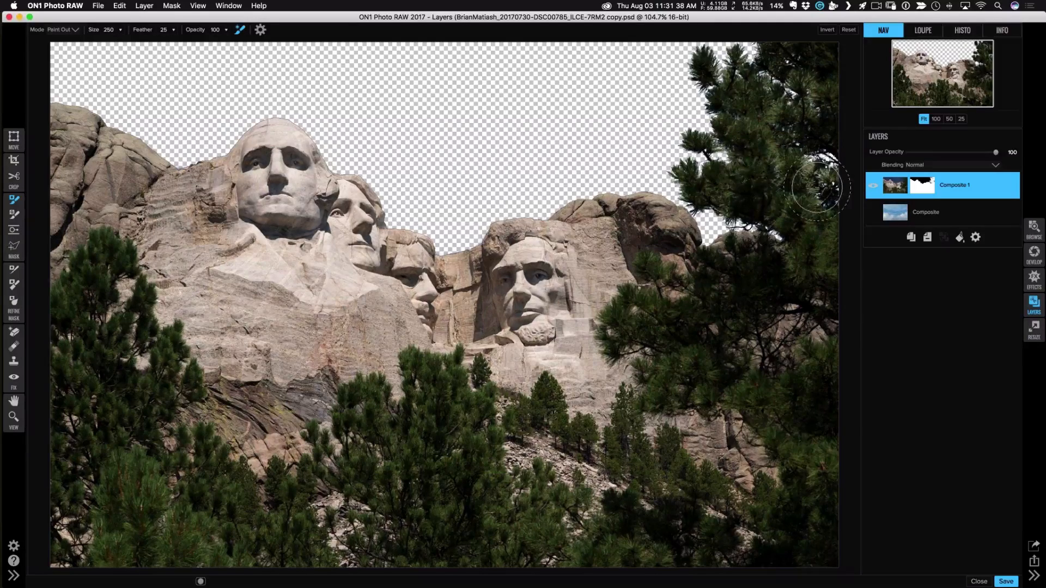
# Reduce the masking brush size to 50 and switch its mode to Paint In.
pyautogui.press('[')
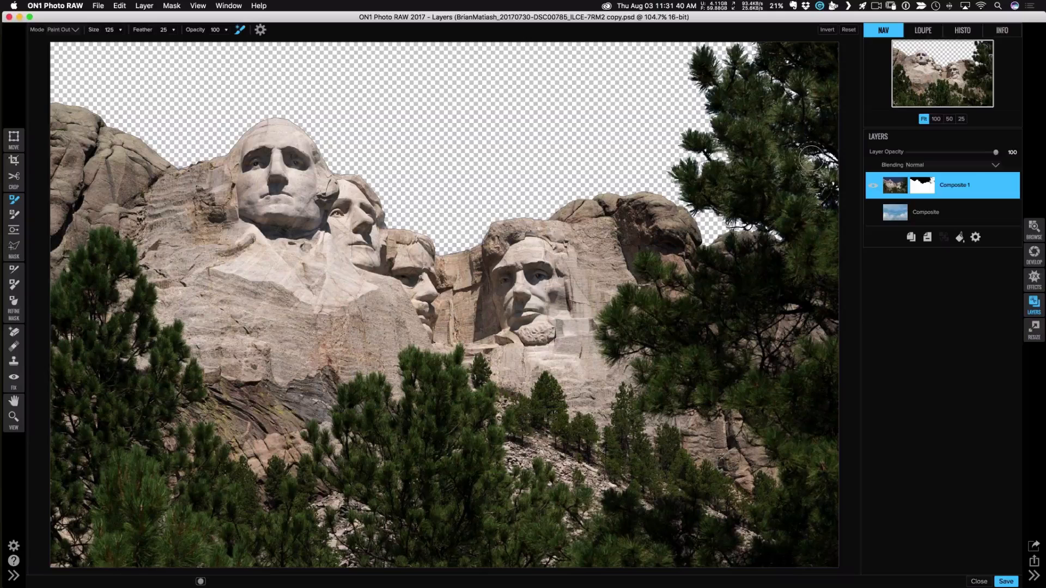
pyautogui.press('[')
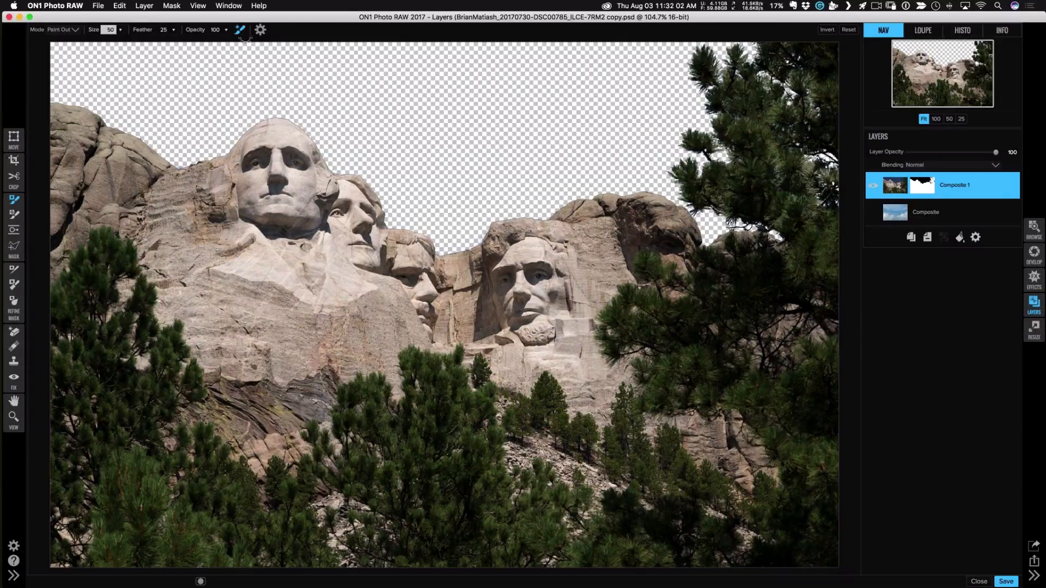
pyautogui.click(59, 50)
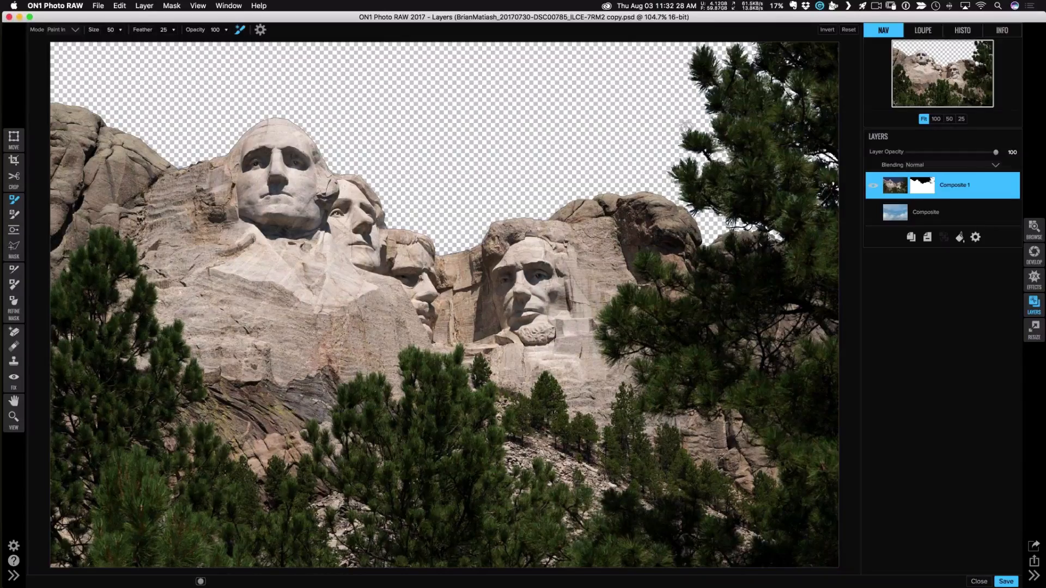
# Activate the Chisel mask tool in Remove mode and reduce its brush size to 100.
pyautogui.press('super+equal')
pyautogui.press('super+equal')
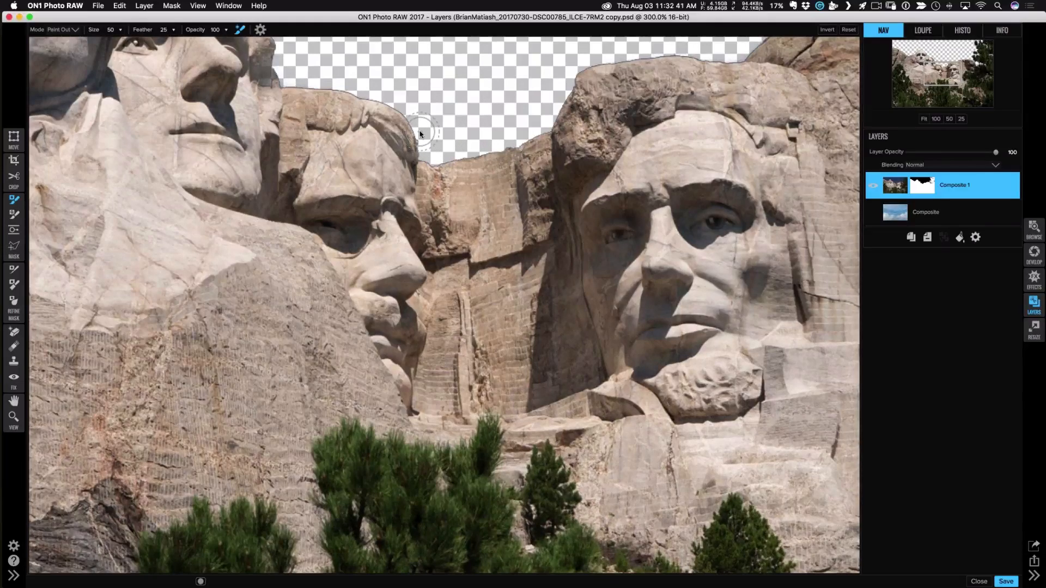
pyautogui.press('super+0')
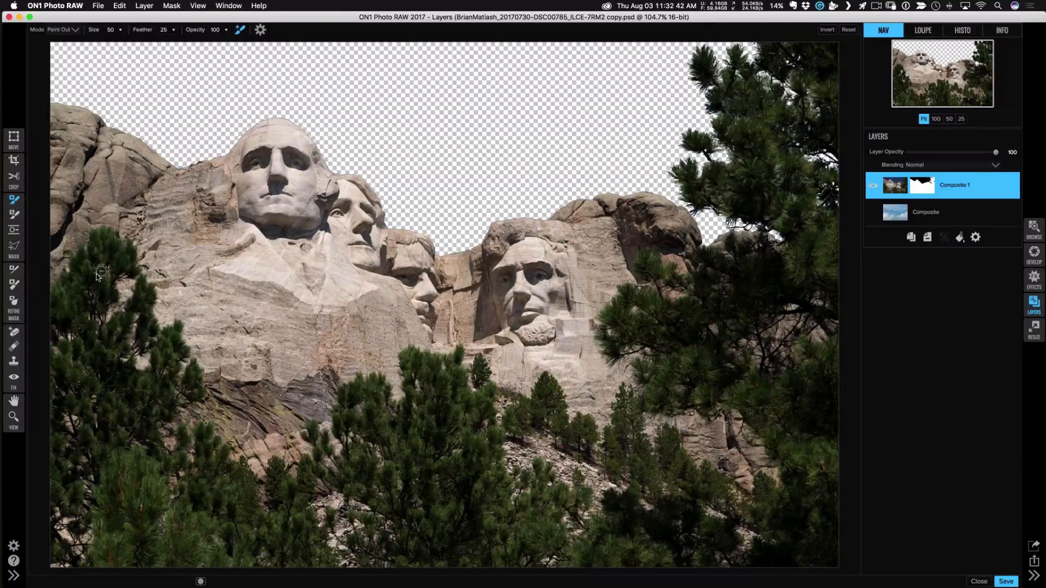
pyautogui.click(14, 285)
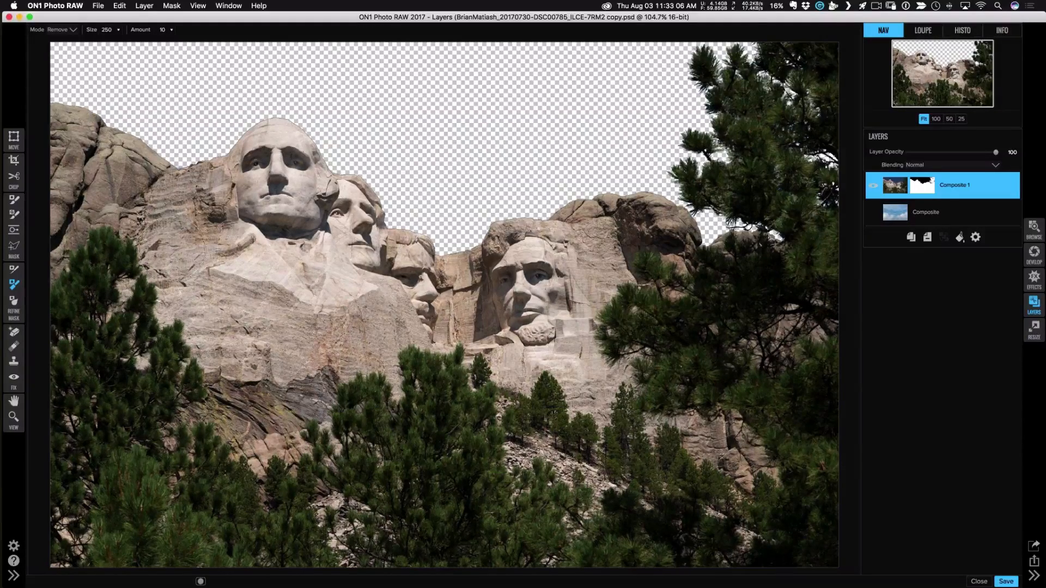
pyautogui.doubleClick(12, 290)
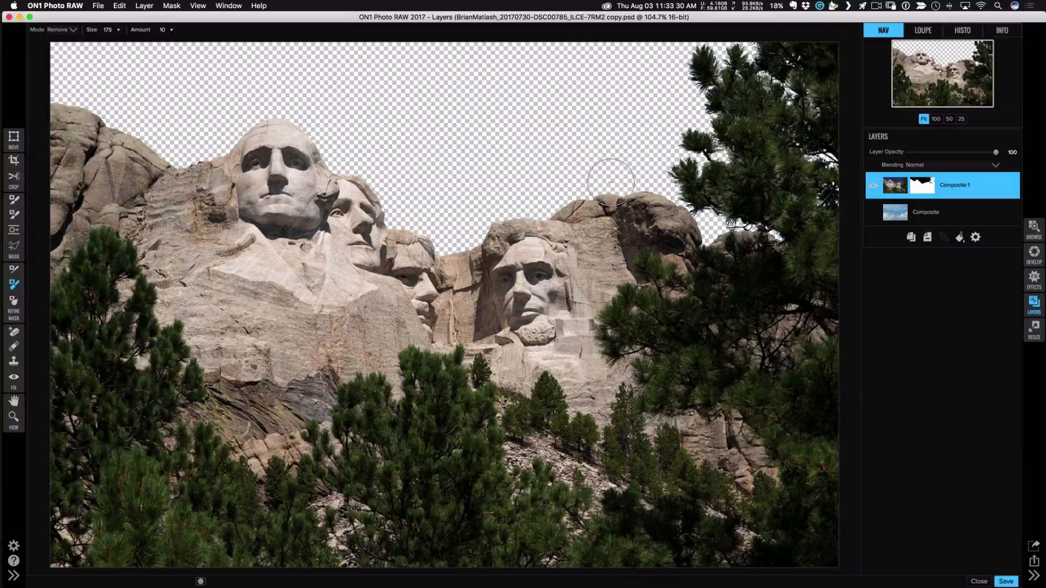
pyautogui.press('[')
pyautogui.press('[')
pyautogui.press('[')
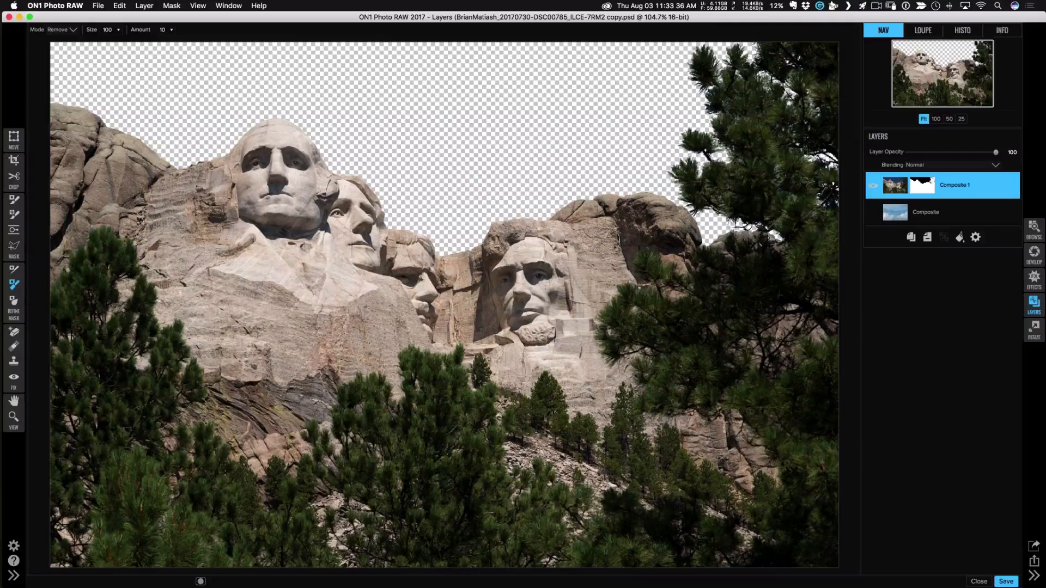
# Show the cloud layer and move it upward so its clouds fill the sky behind the mountain.
pyautogui.click(874, 213)
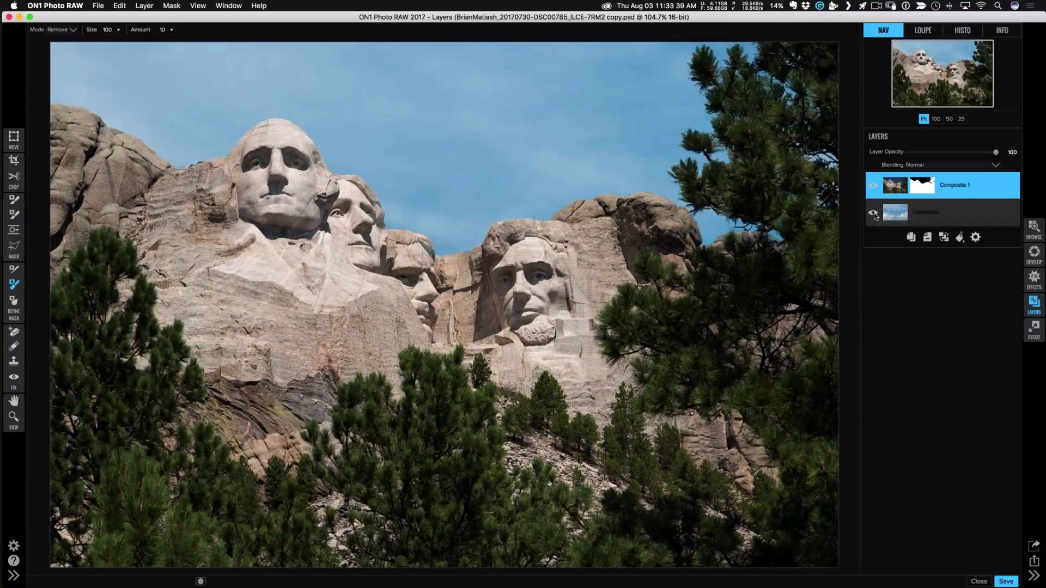
pyautogui.click(929, 217)
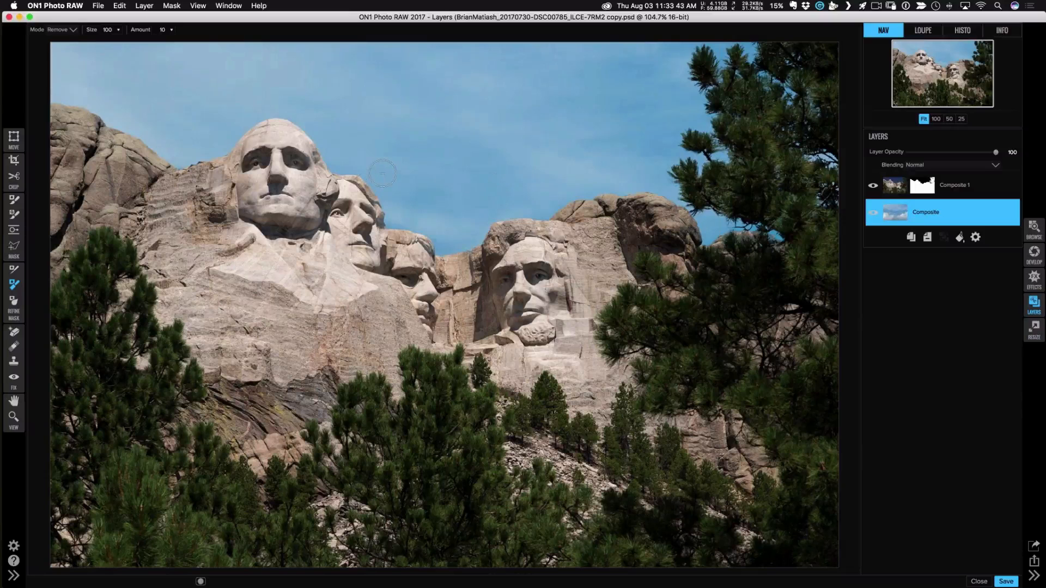
pyautogui.press('super+1')
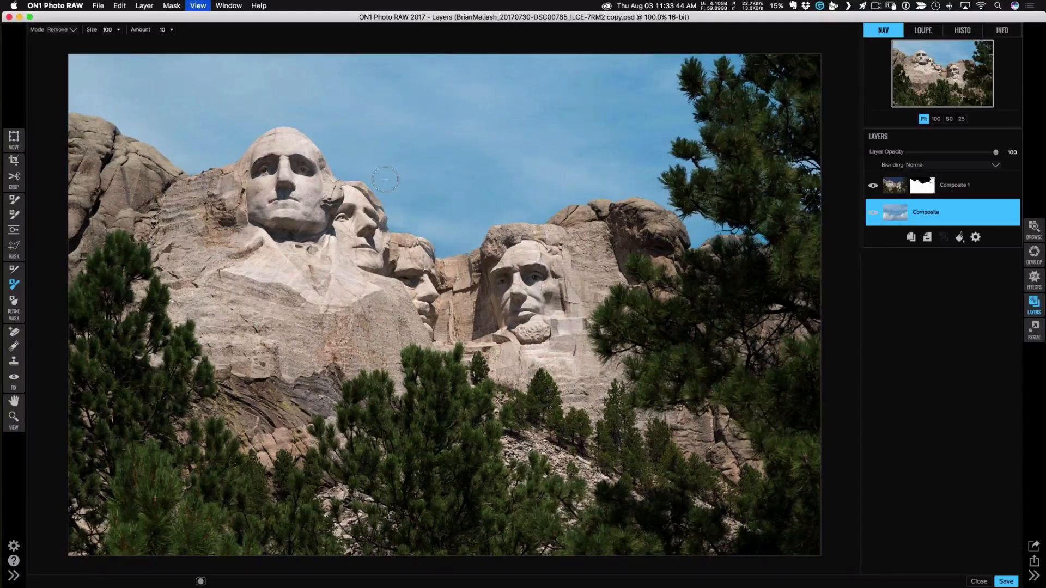
pyautogui.press('super+minus')
pyautogui.press('super+minus')
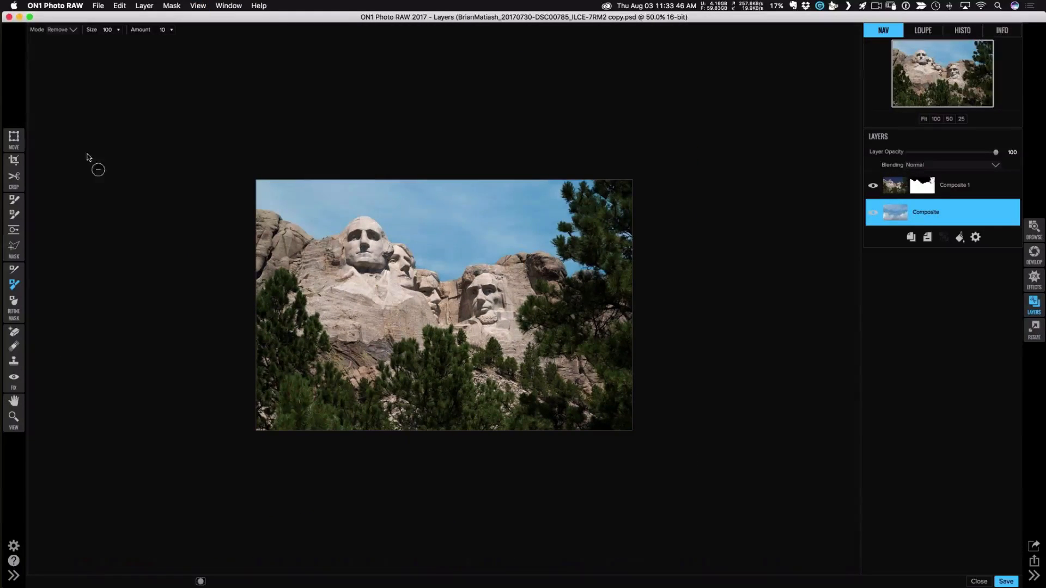
pyautogui.click(15, 140)
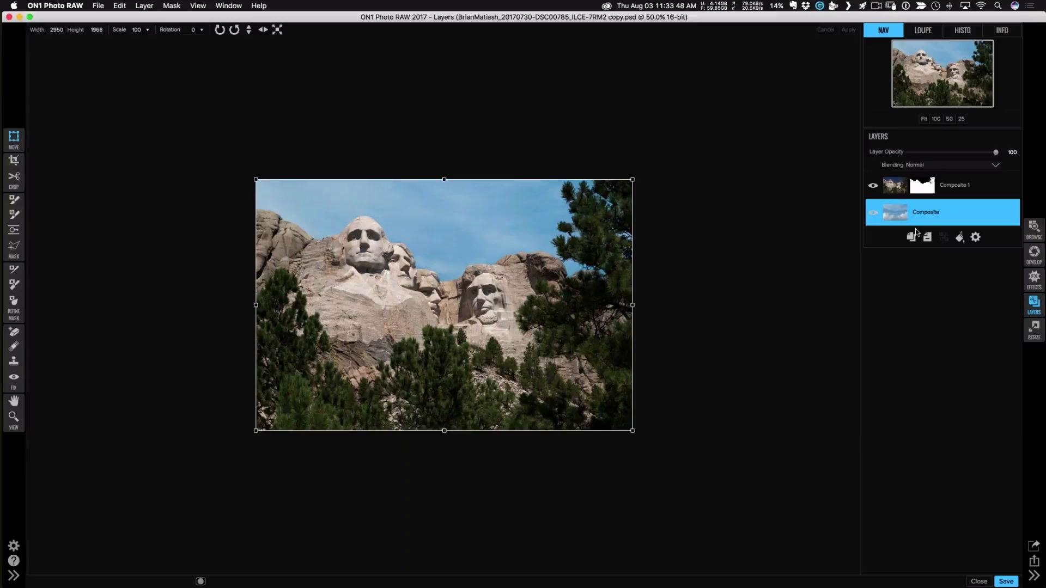
pyautogui.moveTo(579, 259); pyautogui.dragTo(553, 140)
pyautogui.moveTo(572, 139); pyautogui.dragTo(579, 128)
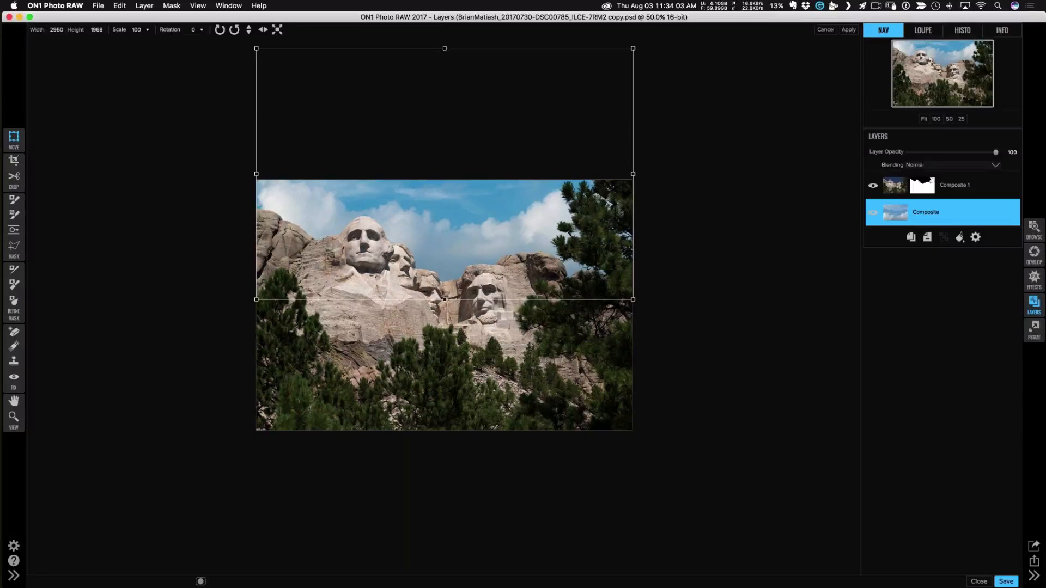
pyautogui.click(14, 401)
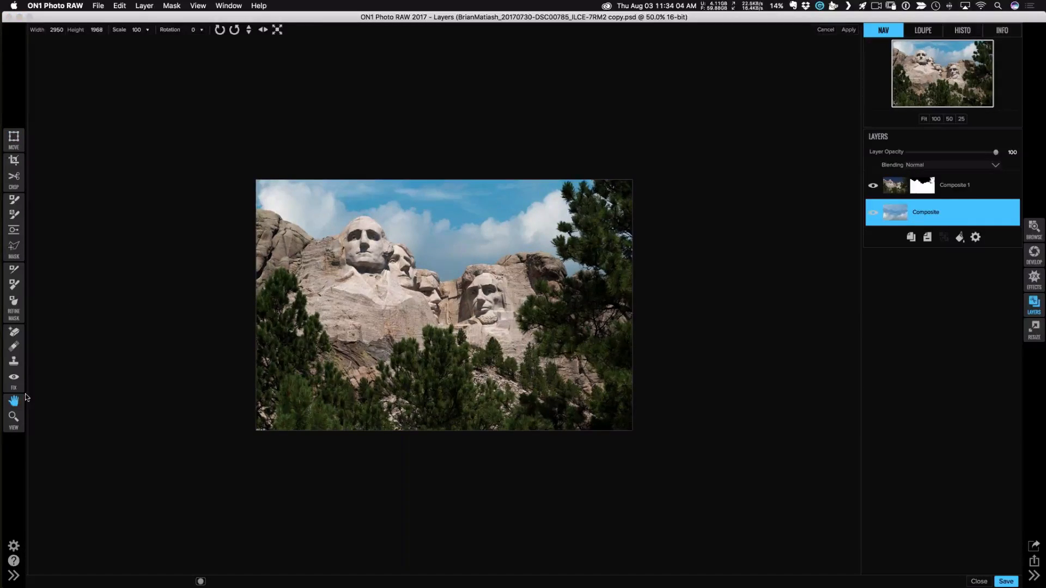
pyautogui.press('super+0')
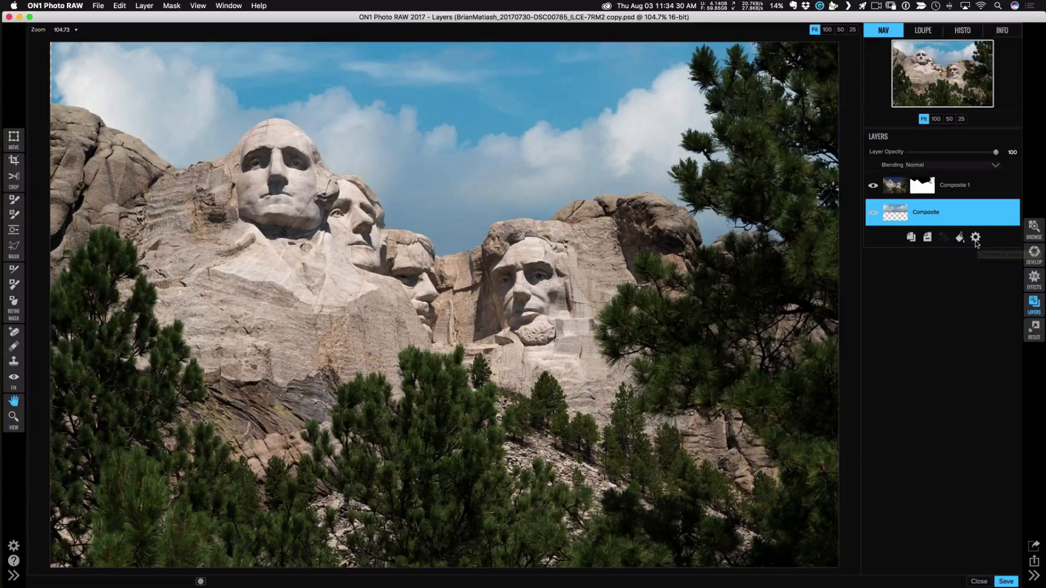
# Convert the cloud layer to a smart layer and apply a Motion Blur with distance 500 and angle -16 in Effects.
pyautogui.click(975, 238)
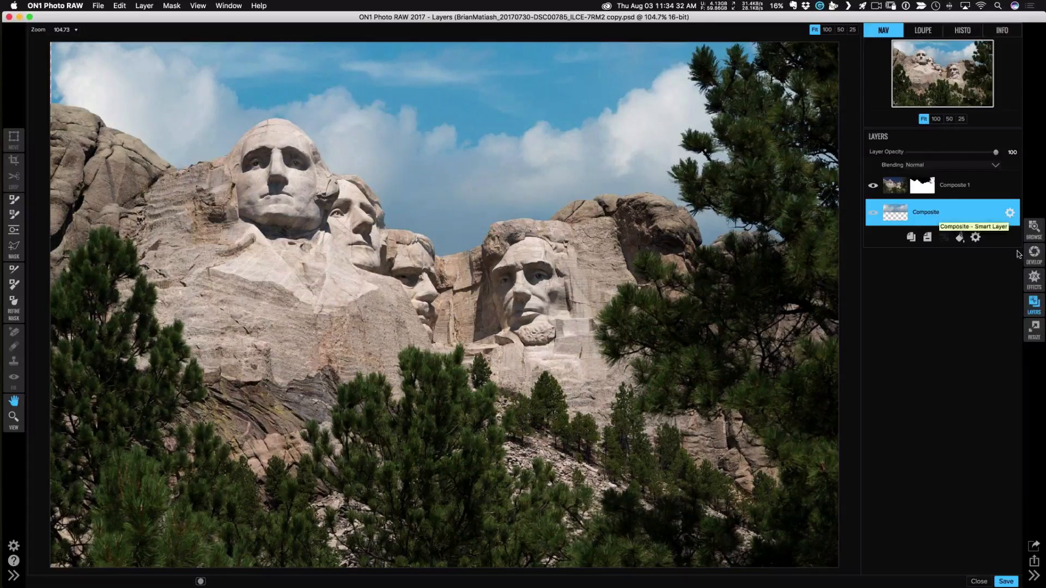
pyautogui.click(1034, 279)
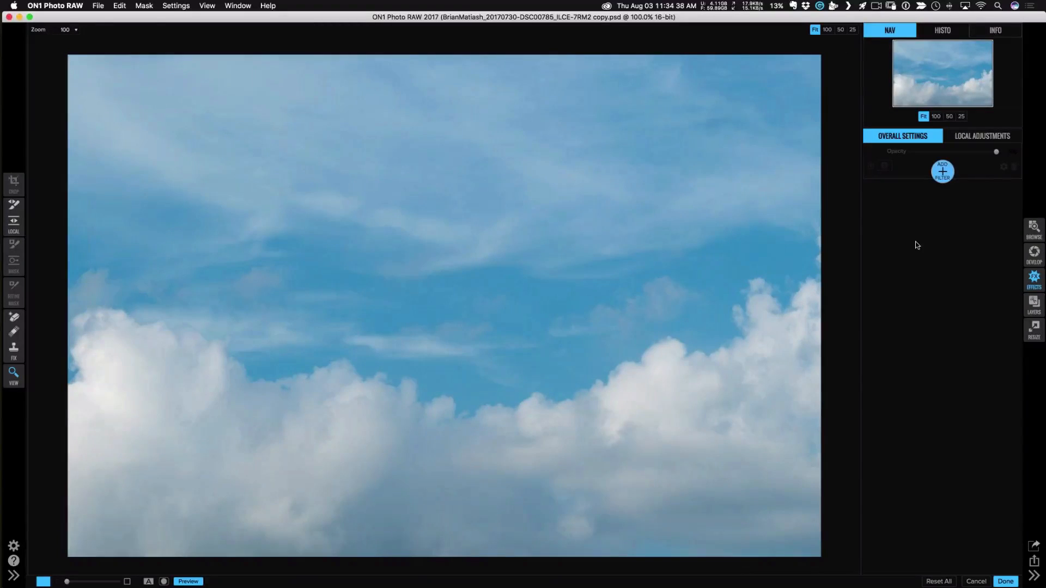
pyautogui.click(942, 174)
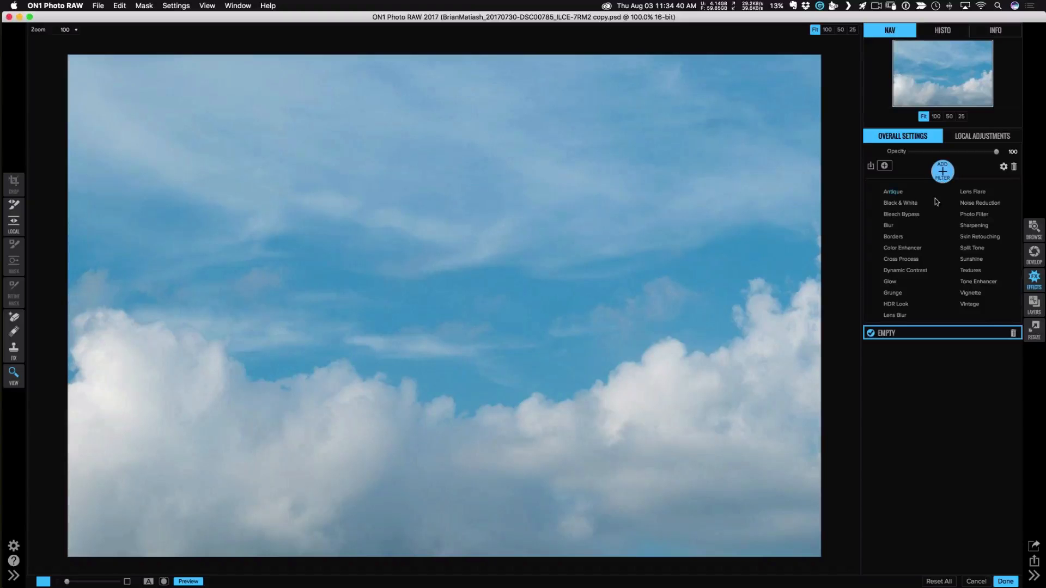
pyautogui.click(889, 226)
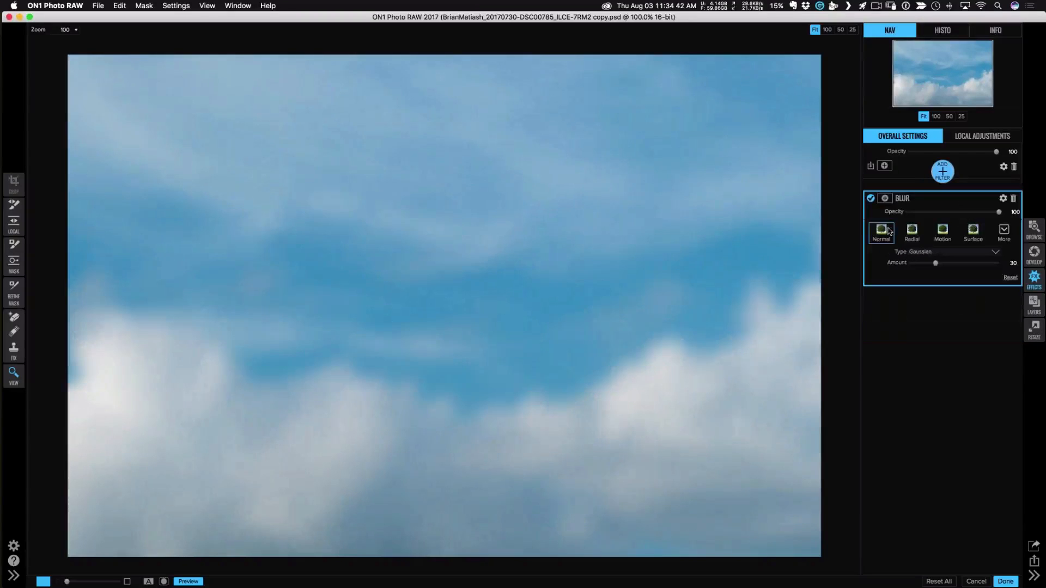
pyautogui.click(940, 235)
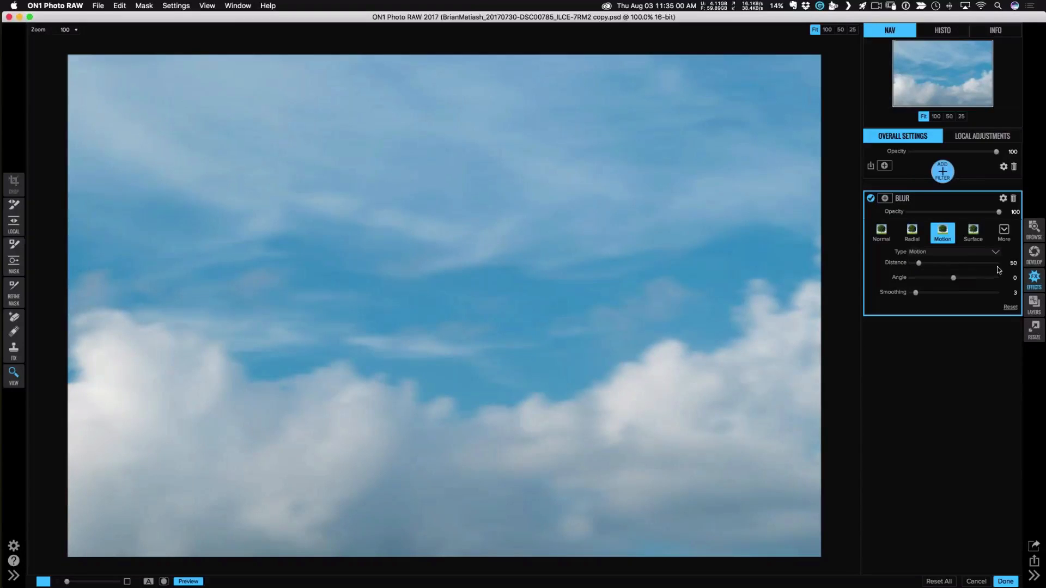
pyautogui.moveTo(918, 264); pyautogui.dragTo(921, 264)
pyautogui.moveTo(921, 264); pyautogui.dragTo(1005, 266)
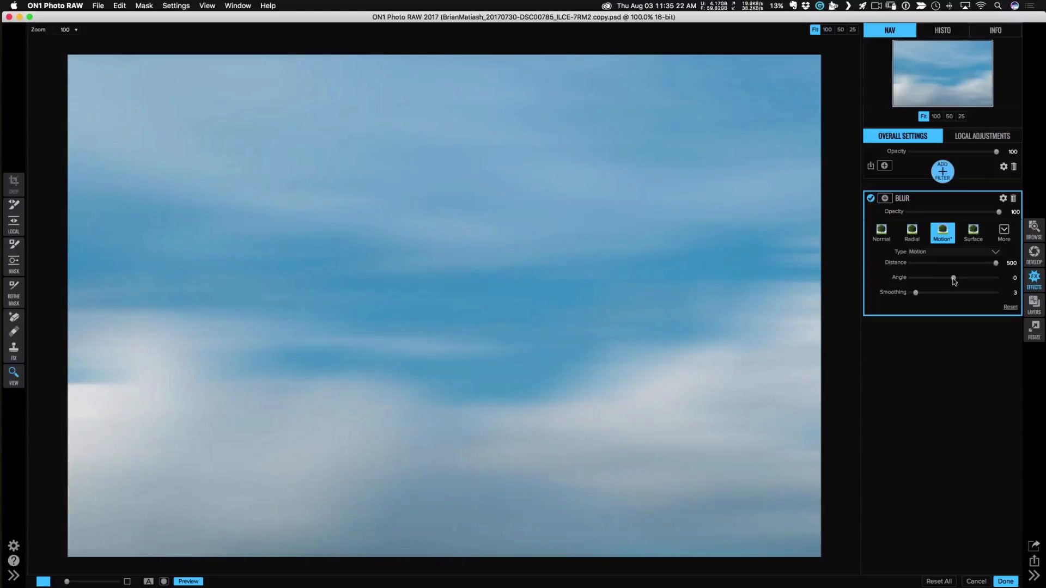
pyautogui.moveTo(953, 278); pyautogui.dragTo(944, 281)
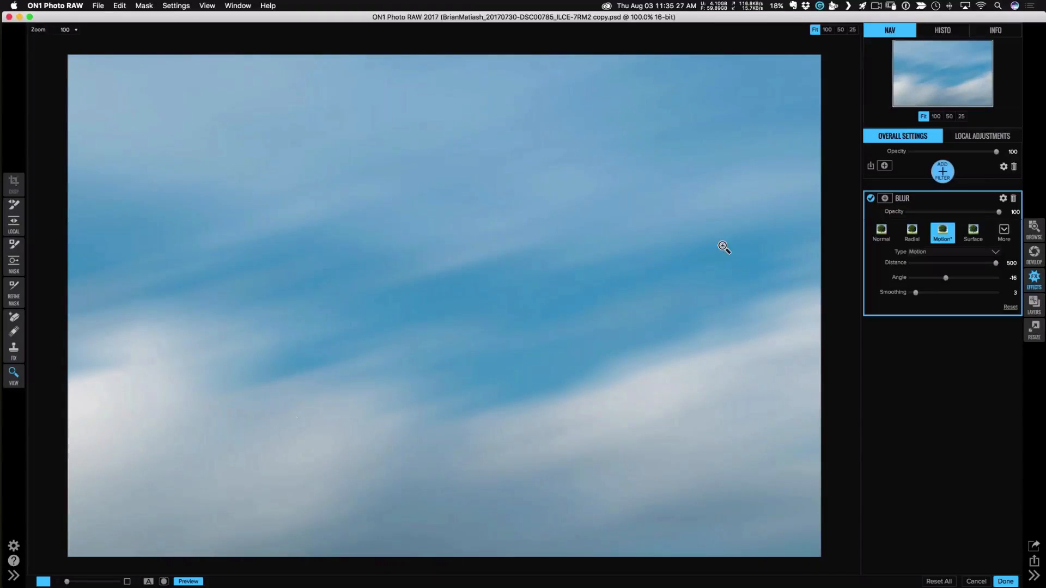
pyautogui.click(1003, 582)
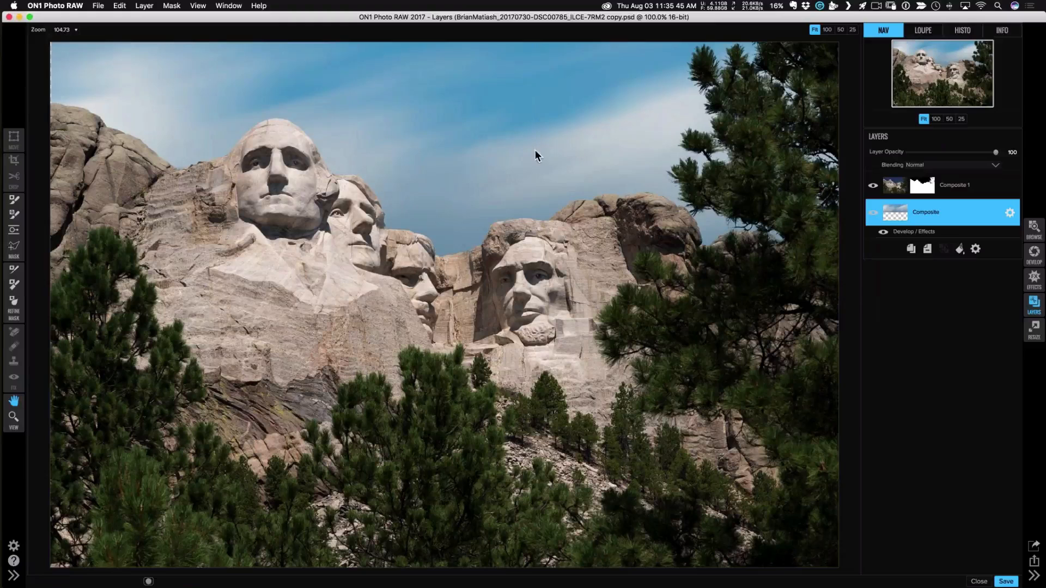
# Brighten the cloud layer in Develop with exposure 0.25 and highlights 4, and raise its saturation.
pyautogui.click(1034, 256)
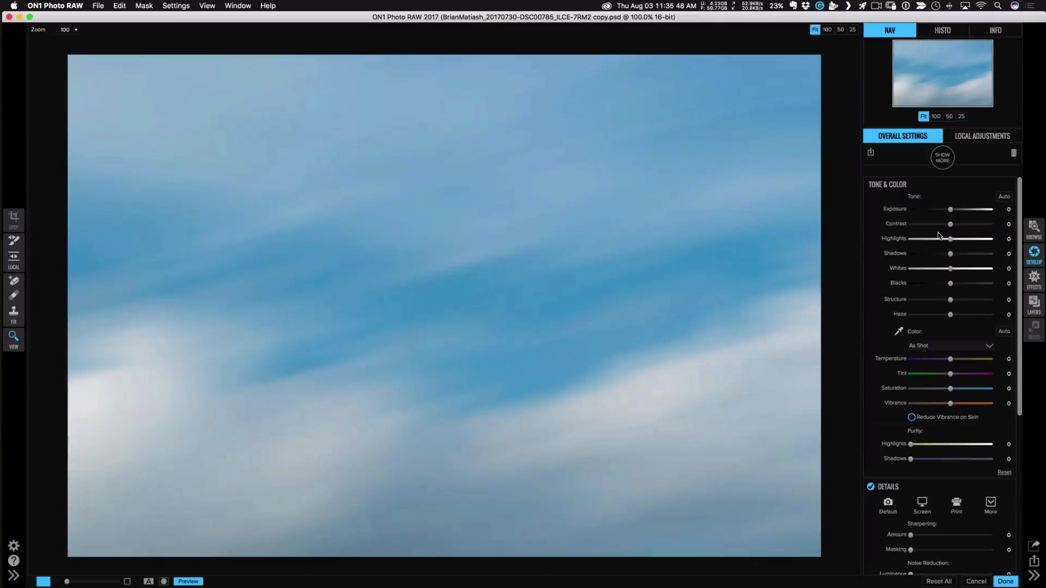
pyautogui.moveTo(951, 210); pyautogui.dragTo(954, 244)
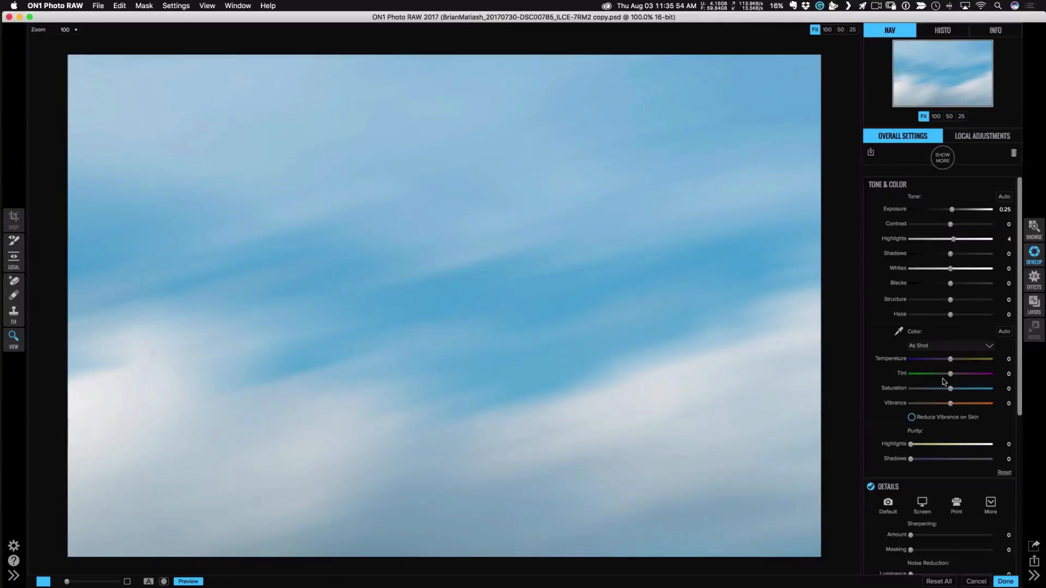
pyautogui.moveTo(951, 389); pyautogui.dragTo(963, 390)
pyautogui.press('Return')
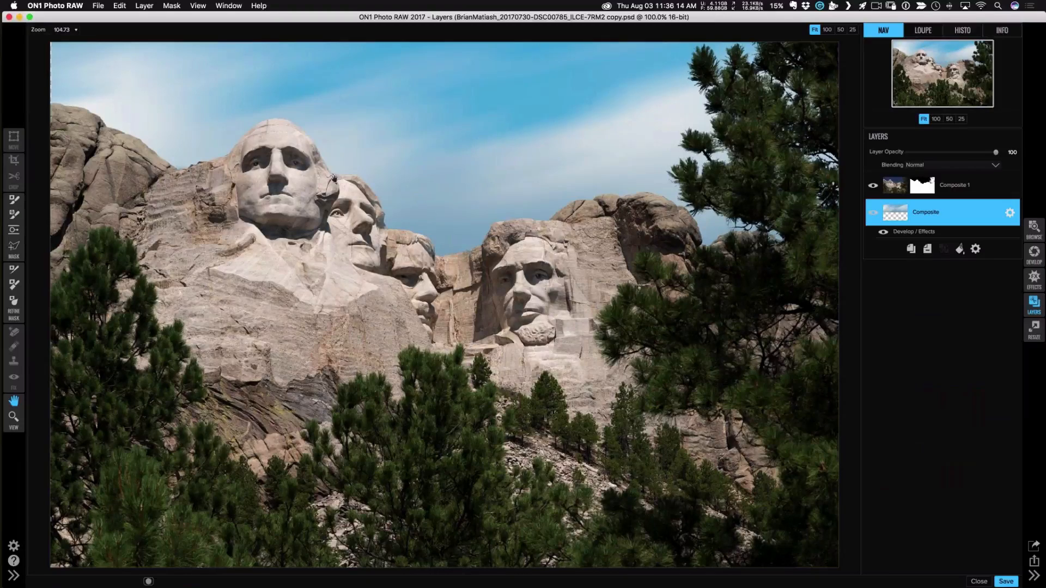
pyautogui.click(135, 4)
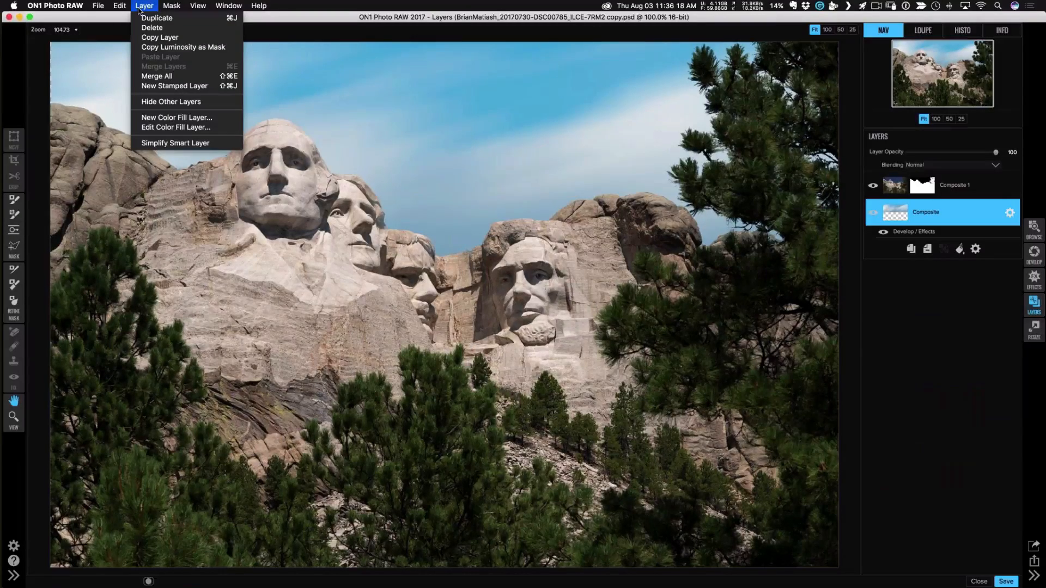
pyautogui.click(170, 86)
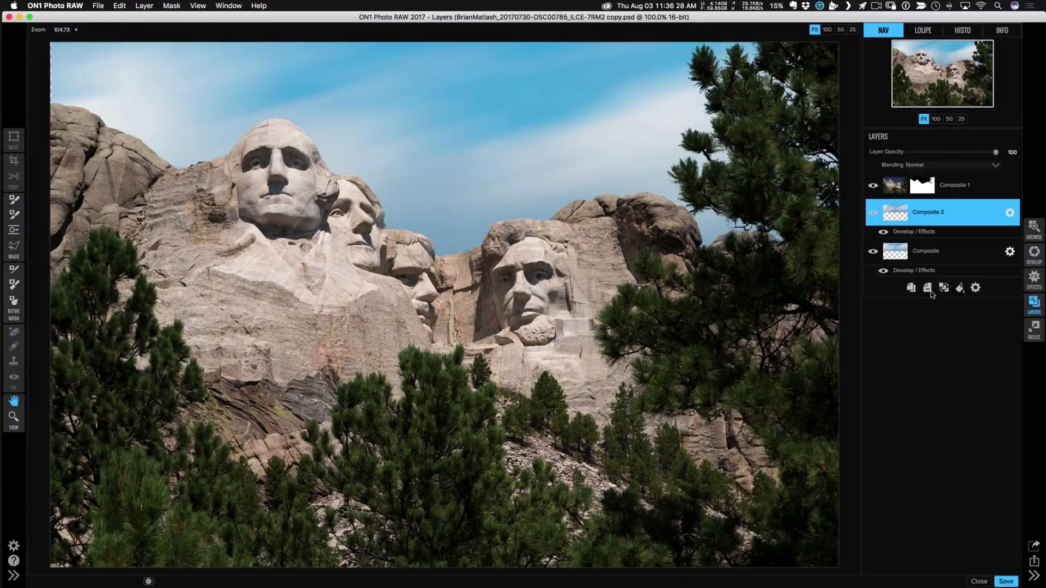
pyautogui.click(928, 287)
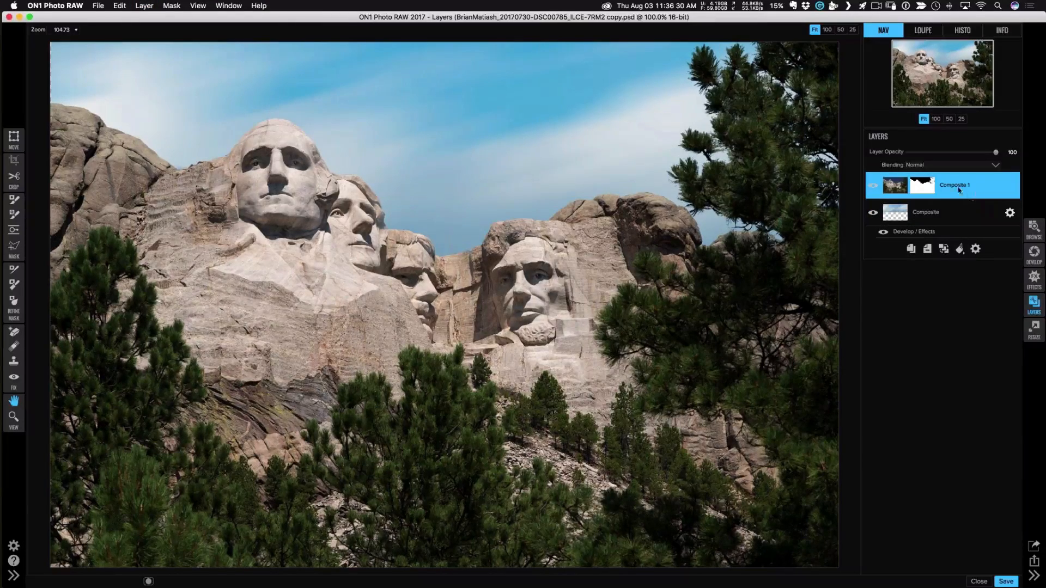
# Create a new stamped layer above the masked mountain layer and hide the mountain and cloud layers beneath it.
pyautogui.click(144, 5)
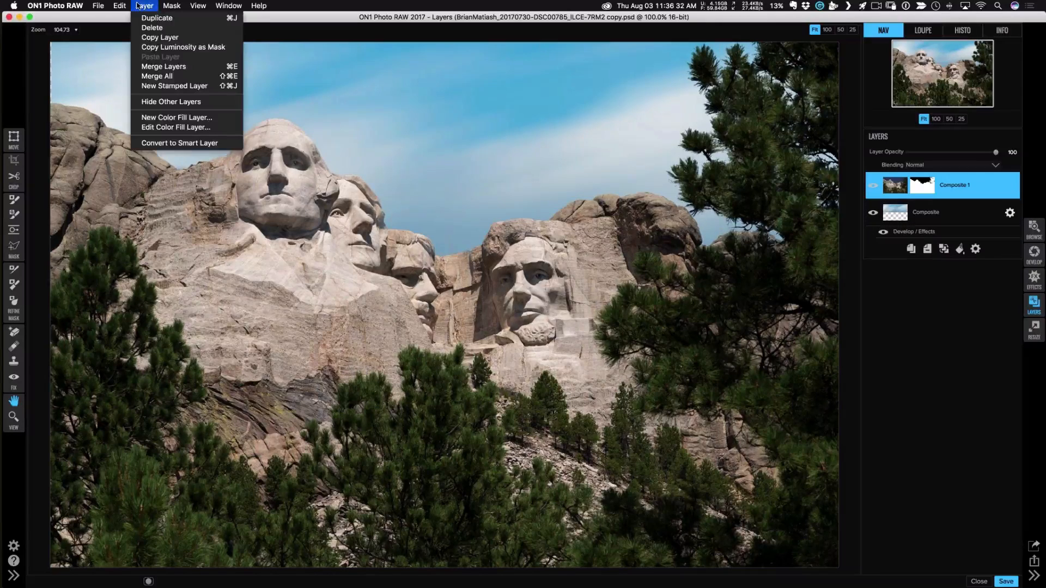
pyautogui.click(164, 83)
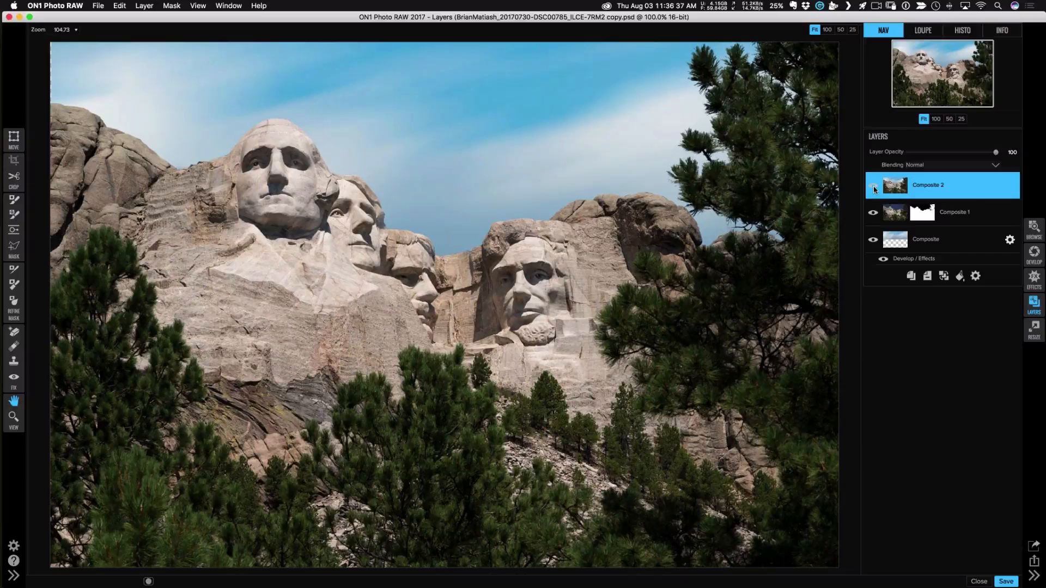
pyautogui.click(873, 213)
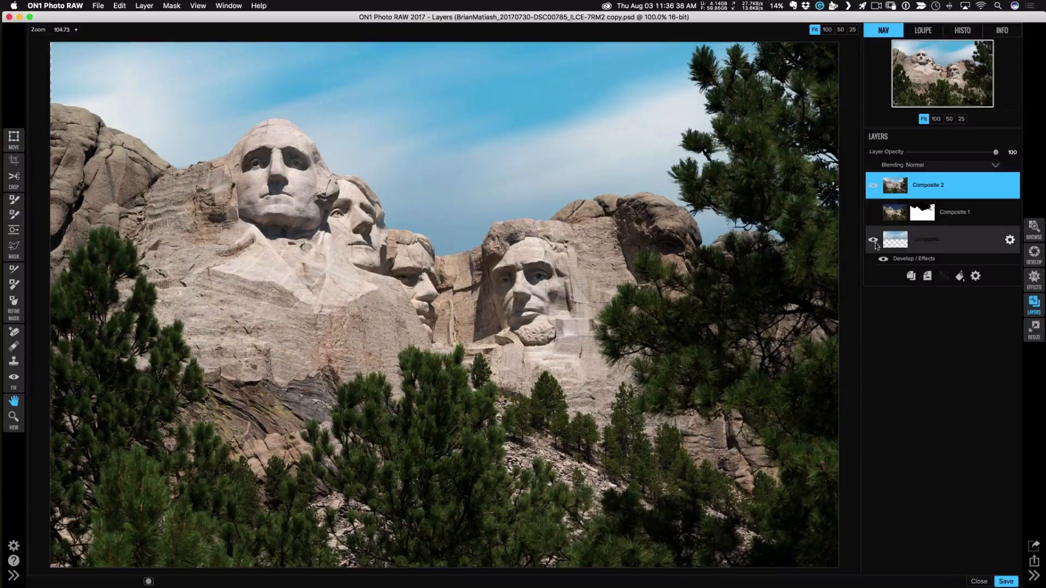
pyautogui.click(873, 241)
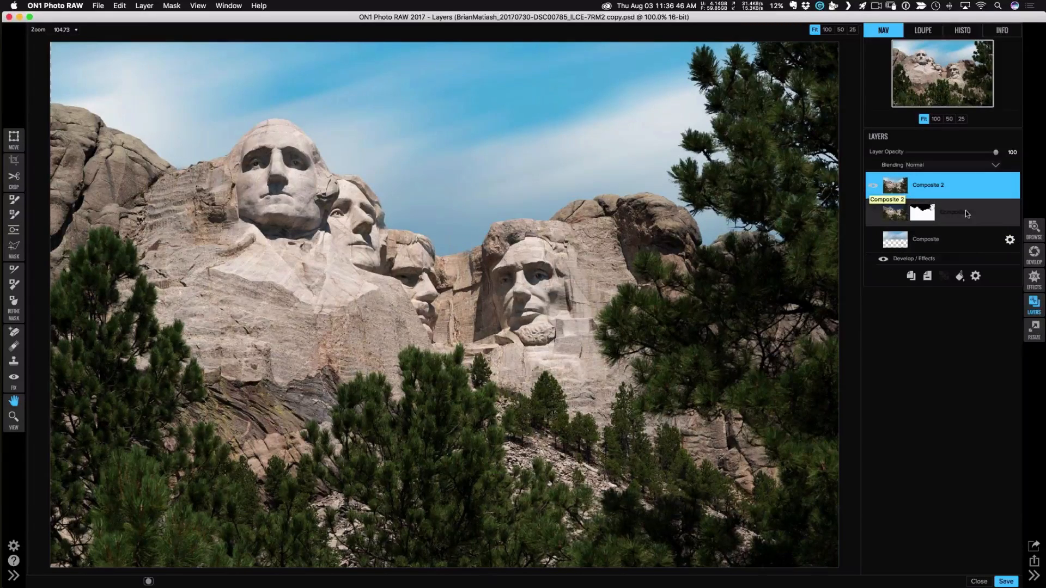
# Compare the stamped layer with the masked mountain and cloud layers by switching their visibility, leaving only the stamped layer shown.
pyautogui.click(872, 186)
pyautogui.click(873, 213)
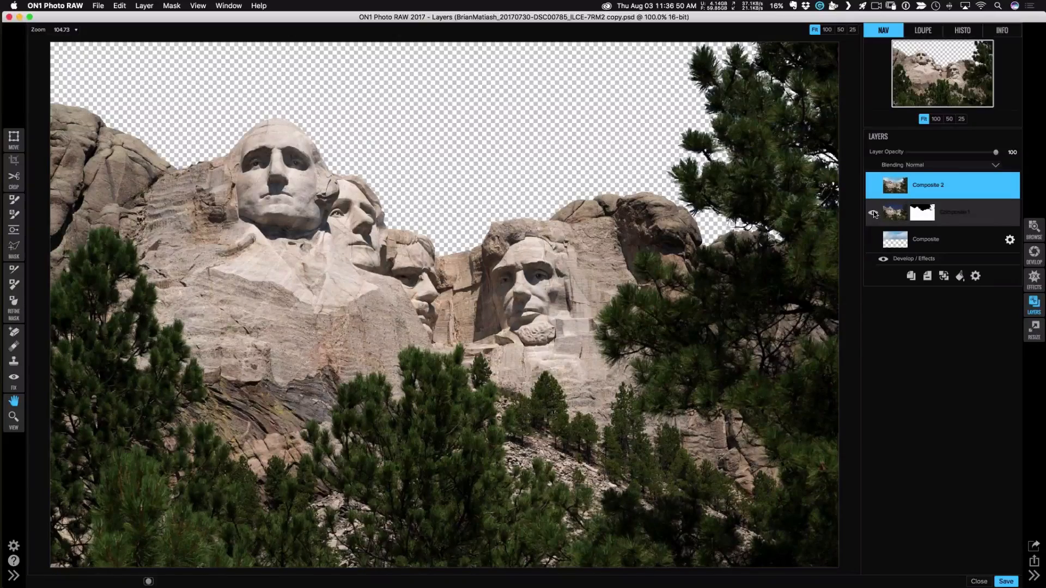
pyautogui.click(873, 239)
pyautogui.click(983, 209)
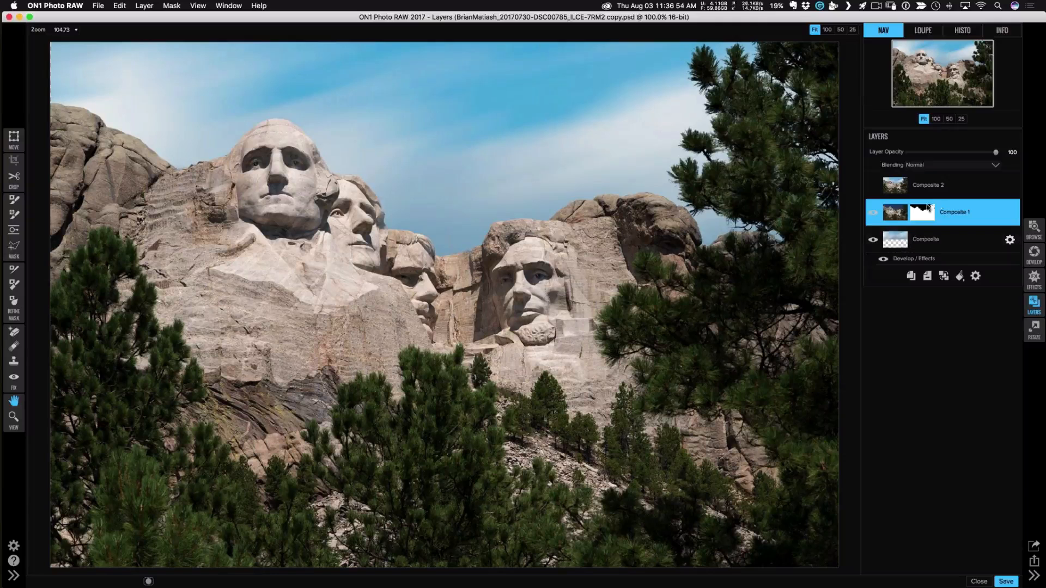
pyautogui.click(957, 188)
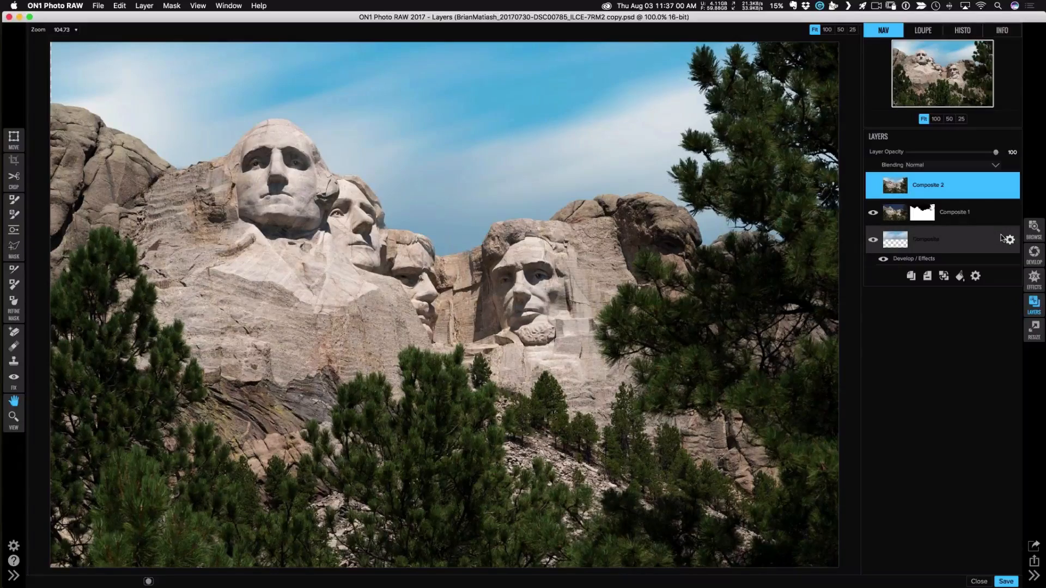
pyautogui.click(874, 213)
pyautogui.click(873, 240)
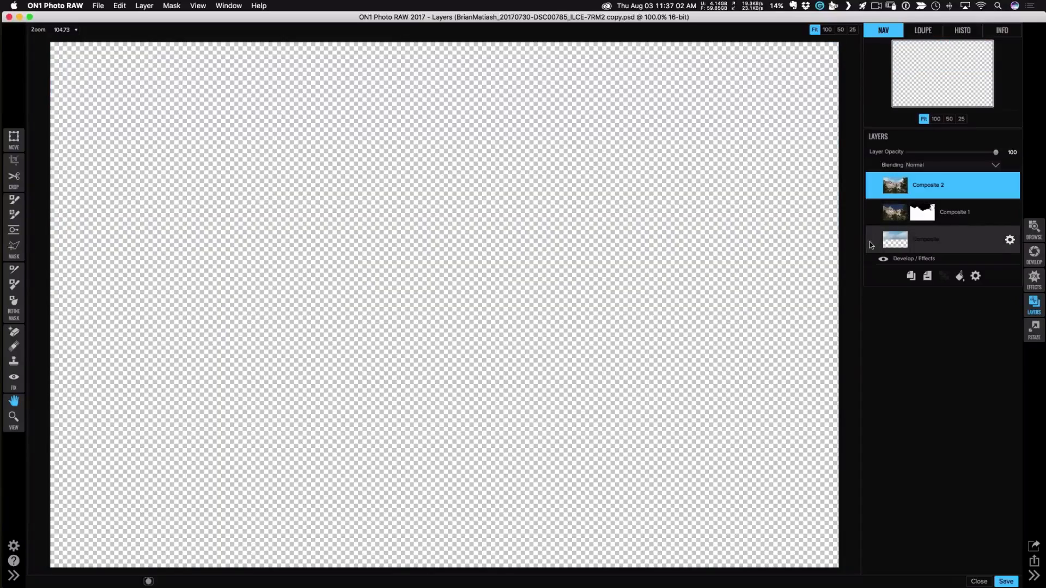
pyautogui.click(873, 186)
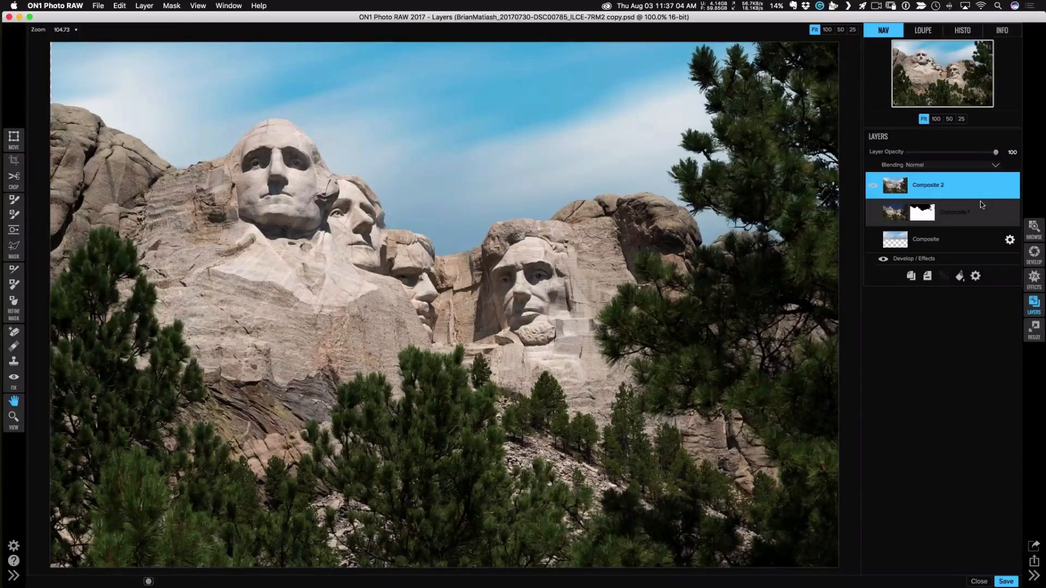
pyautogui.click(1035, 279)
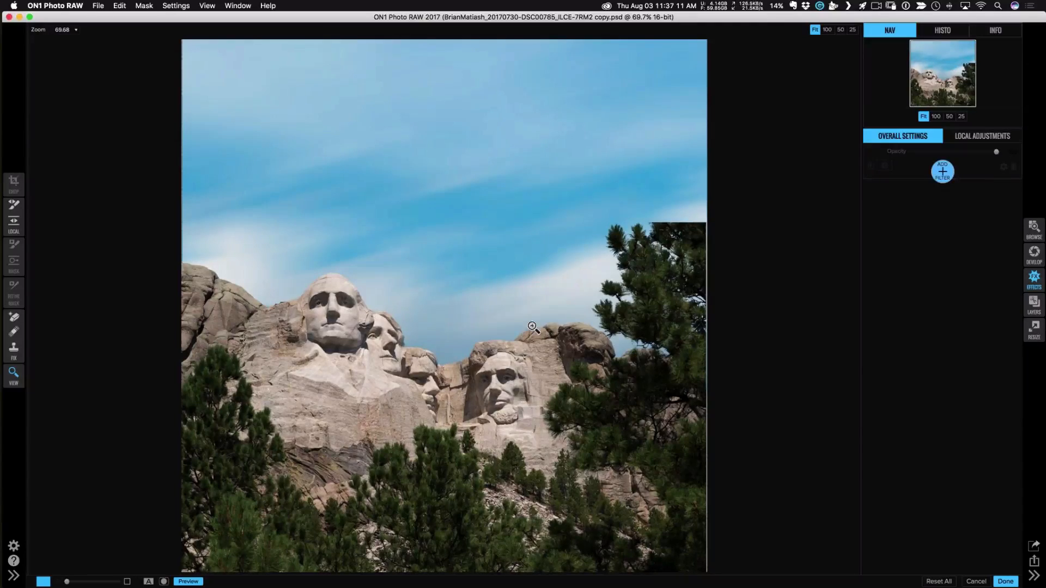
pyautogui.click(977, 581)
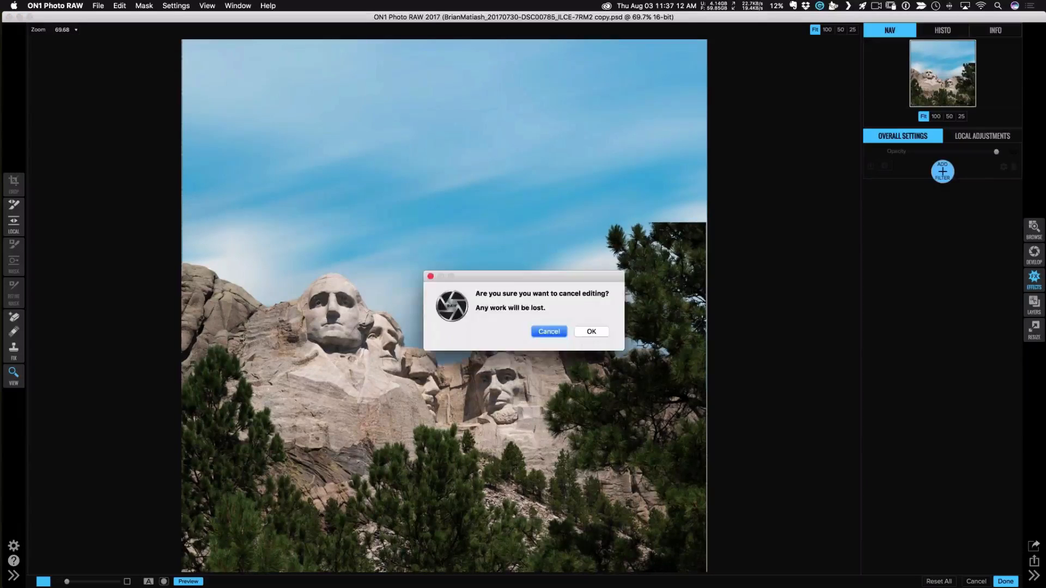
pyautogui.click(599, 335)
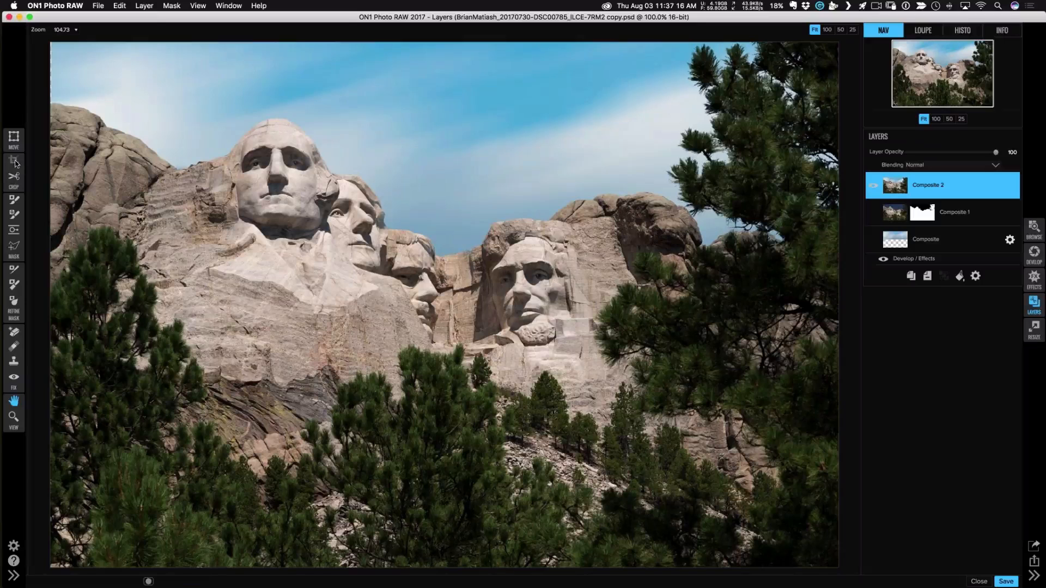
# Trim the stamped layer to a region of about 2914 by 1940 pixels just inside the canvas edges.
pyautogui.click(14, 176)
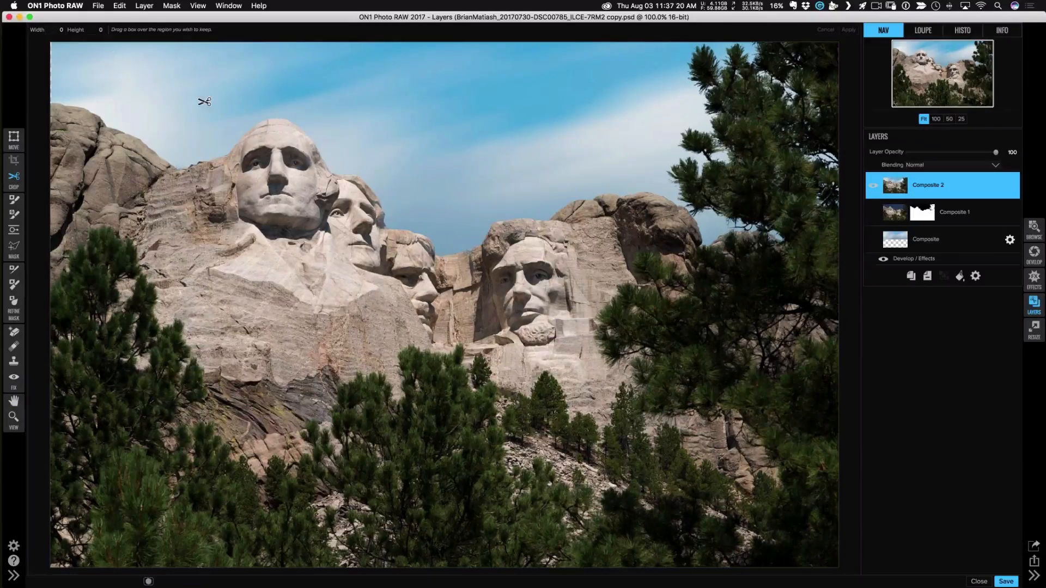
pyautogui.moveTo(56, 44); pyautogui.dragTo(834, 563)
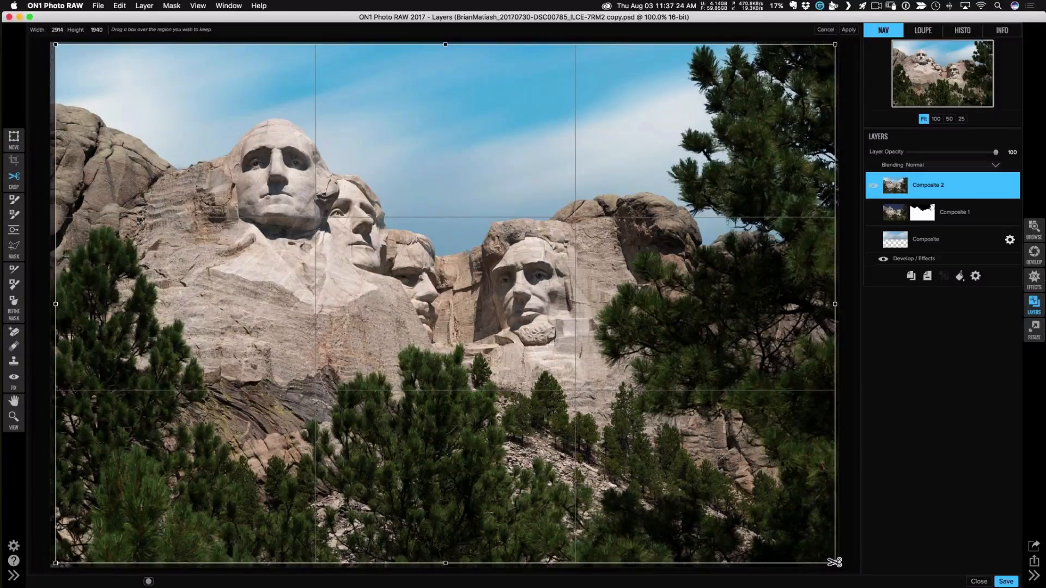
pyautogui.click(849, 30)
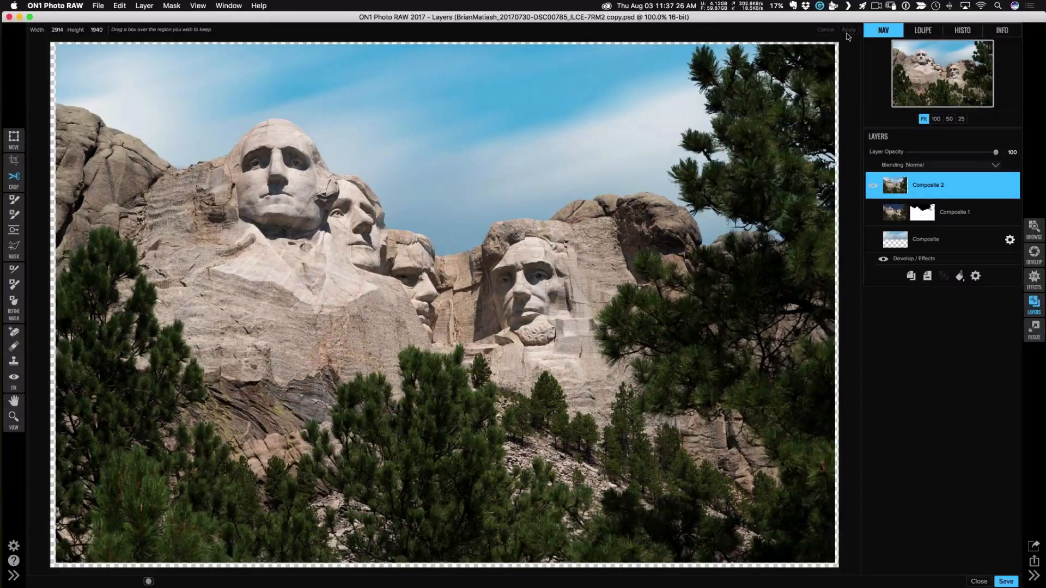
# Add a Dynamic Contrast filter to the stamped layer in Effects with small, medium and large at 9 and opacity 50.
pyautogui.click(1033, 278)
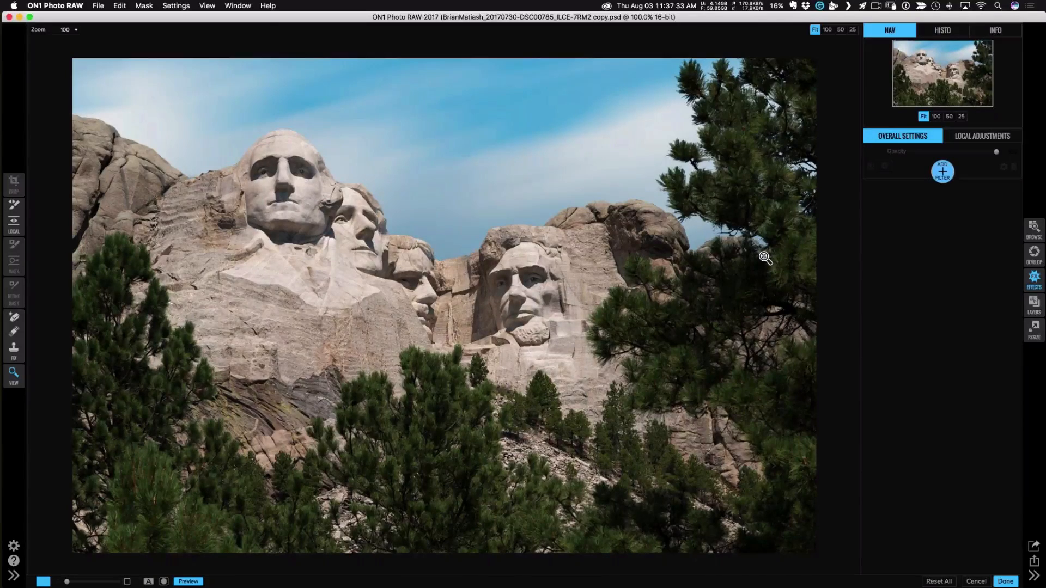
pyautogui.click(943, 173)
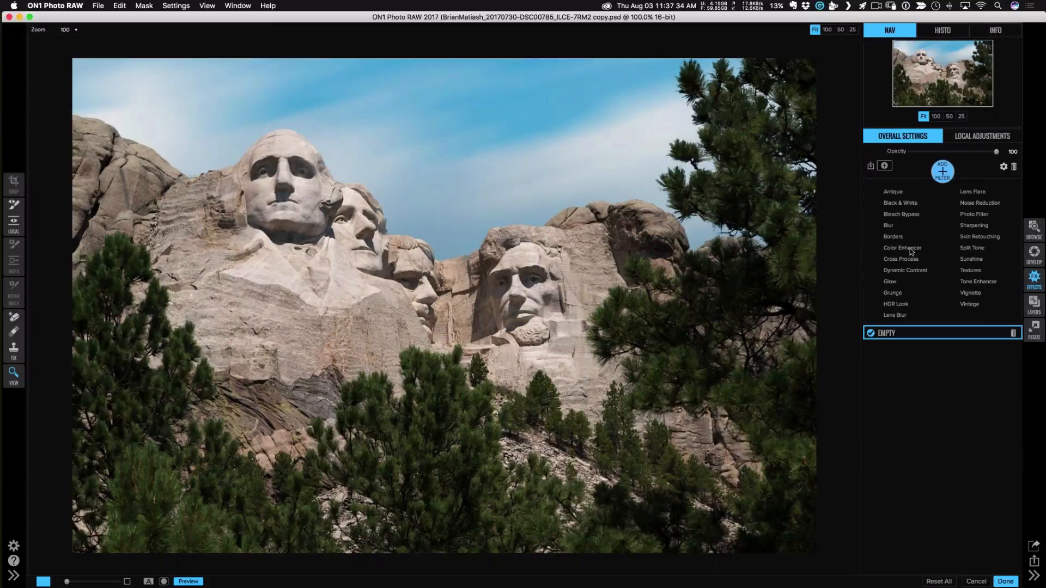
pyautogui.click(908, 271)
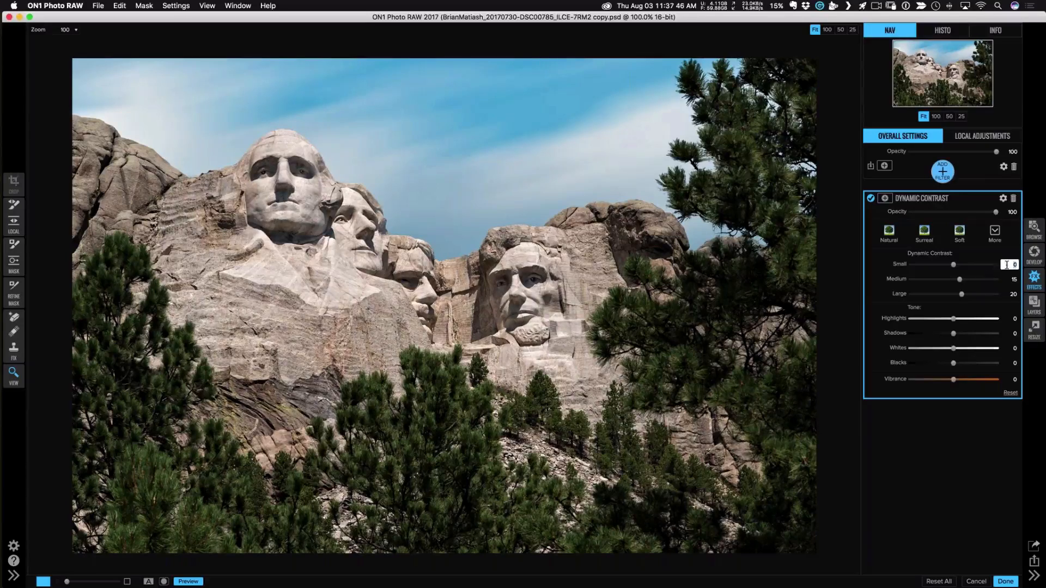
pyautogui.press('Tab')
pyautogui.write('9')
pyautogui.press('Tab')
pyautogui.write('9')
pyautogui.press('Tab')
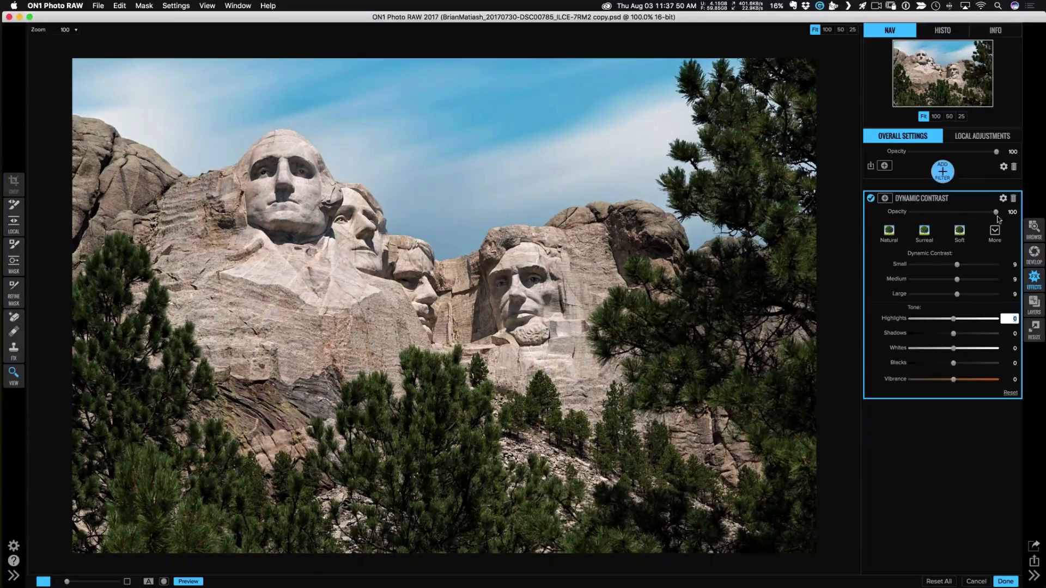
pyautogui.click(953, 212)
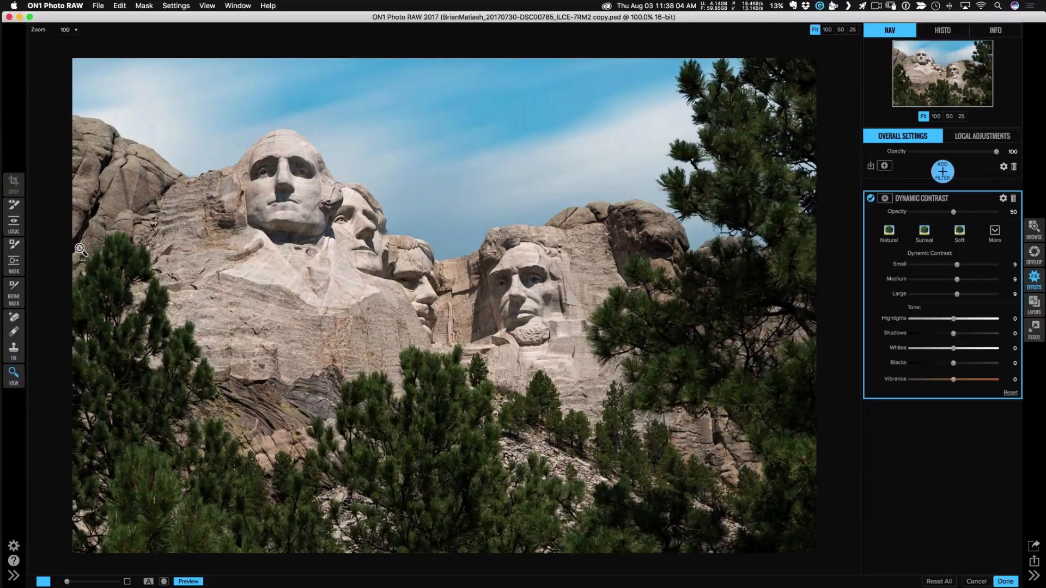
# Set up the masking brush in Paint Out mode with Perfect Brush enabled and a size of 400.
pyautogui.click(19, 248)
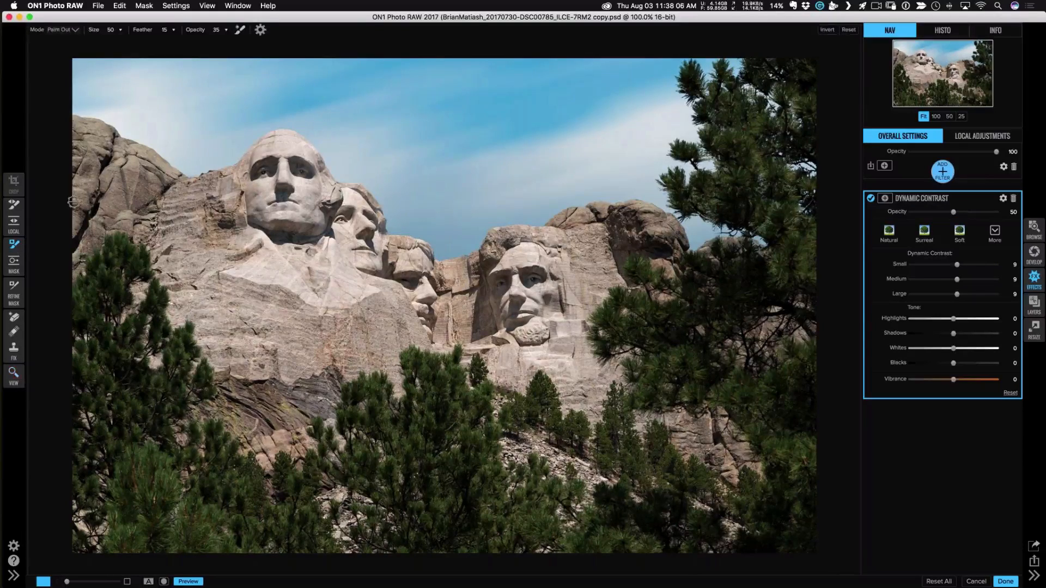
pyautogui.click(261, 31)
pyautogui.click(326, 52)
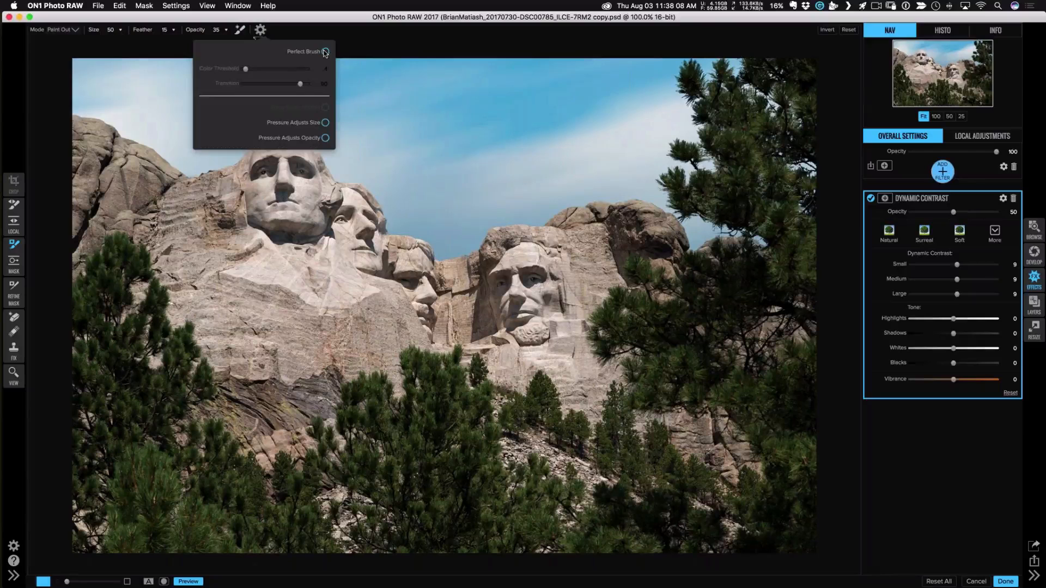
pyautogui.press(']')
pyautogui.press(']')
pyautogui.press(']')
pyautogui.press(']')
pyautogui.press(']')
pyautogui.press(']')
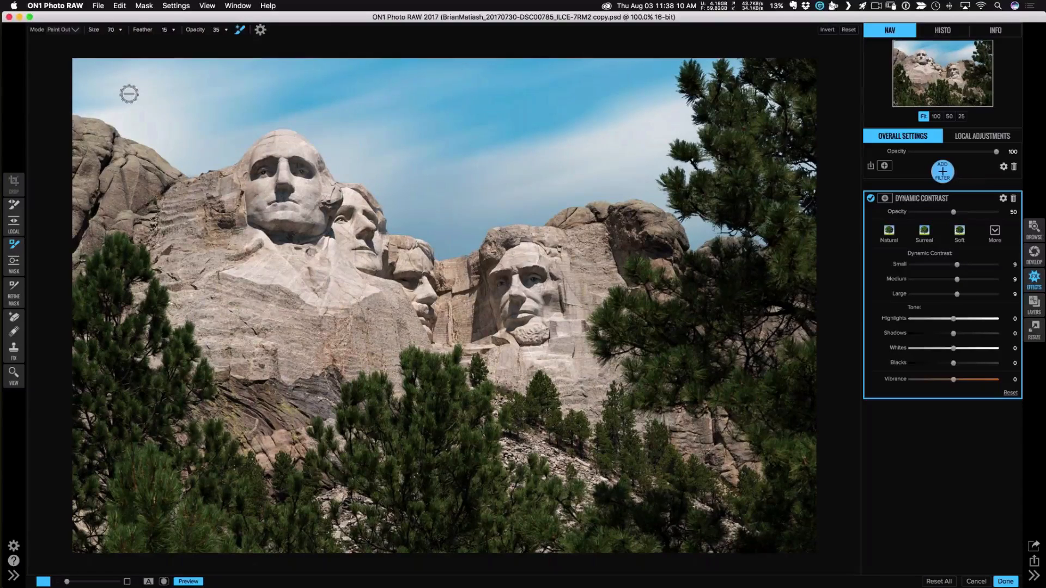
pyautogui.press(']')
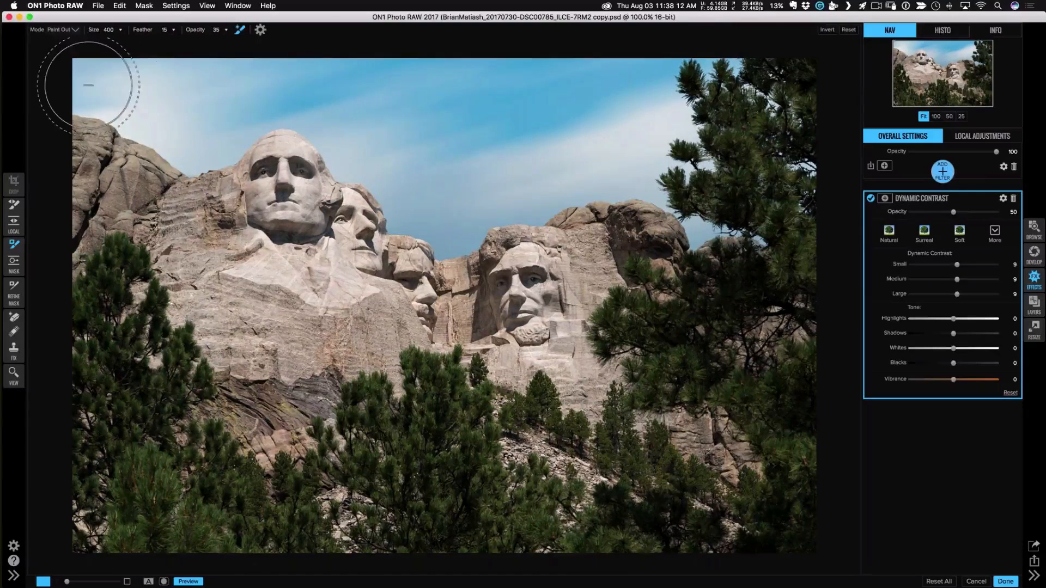
# Paint the Dynamic Contrast effect out of the sky, raising the brush opacity to 100.
pyautogui.moveTo(252, 94)
pyautogui.mouseDown()
pyautogui.moveTo(327, 113)
pyautogui.moveTo(415, 180)
pyautogui.moveTo(433, 212)
pyautogui.mouseUp()
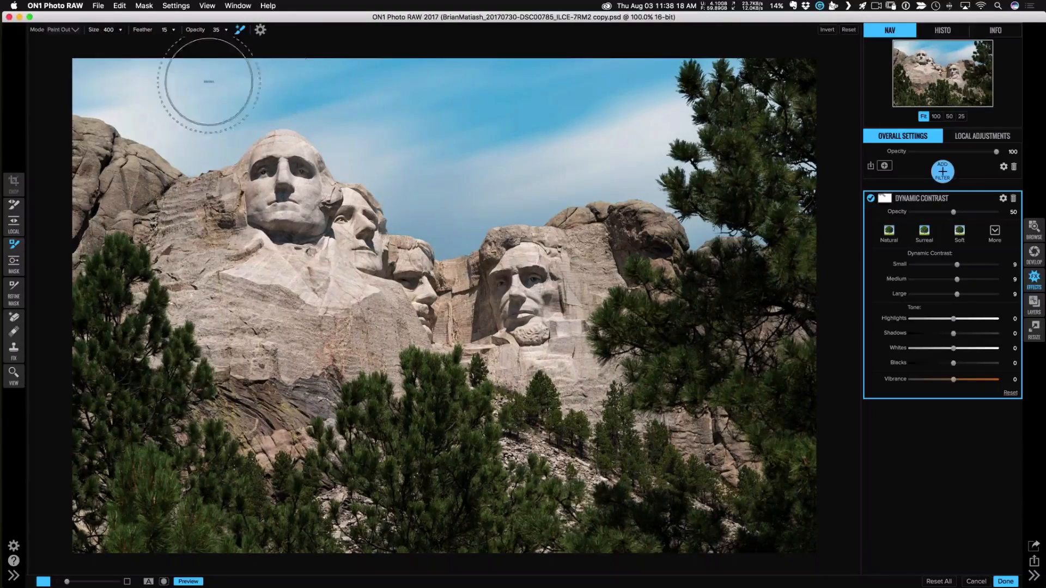
pyautogui.click(226, 31)
pyautogui.moveTo(190, 40); pyautogui.dragTo(225, 41)
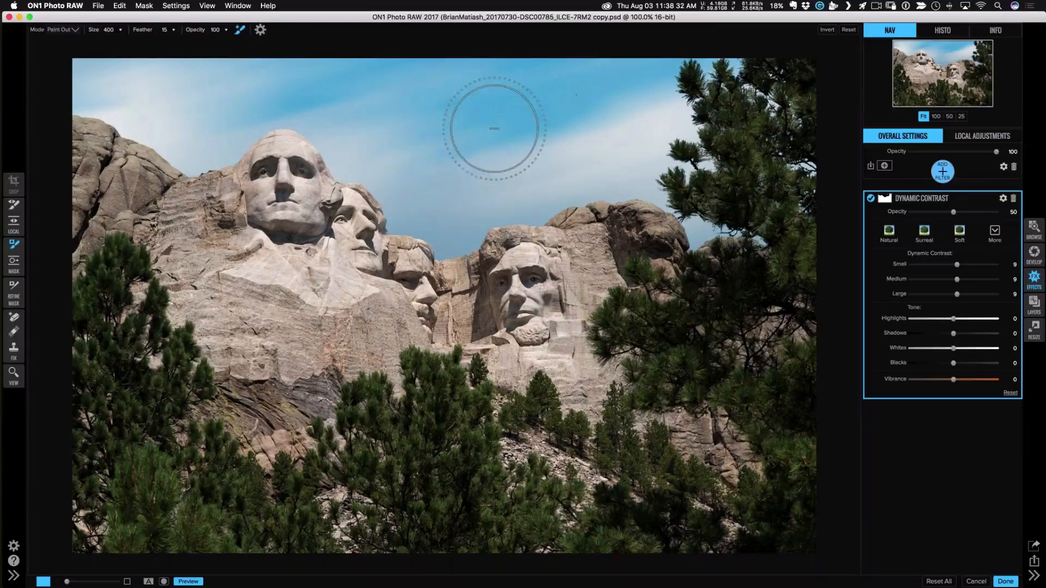
# Add a Bleach Bypass filter with the High-Key Warm style and lower its opacity to 24.
pyautogui.click(949, 176)
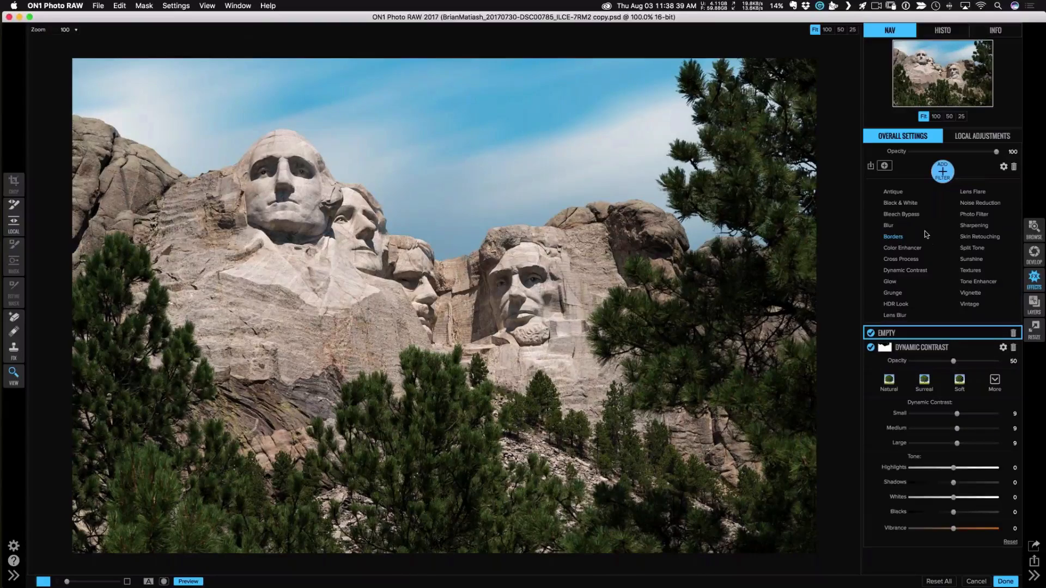
pyautogui.click(902, 214)
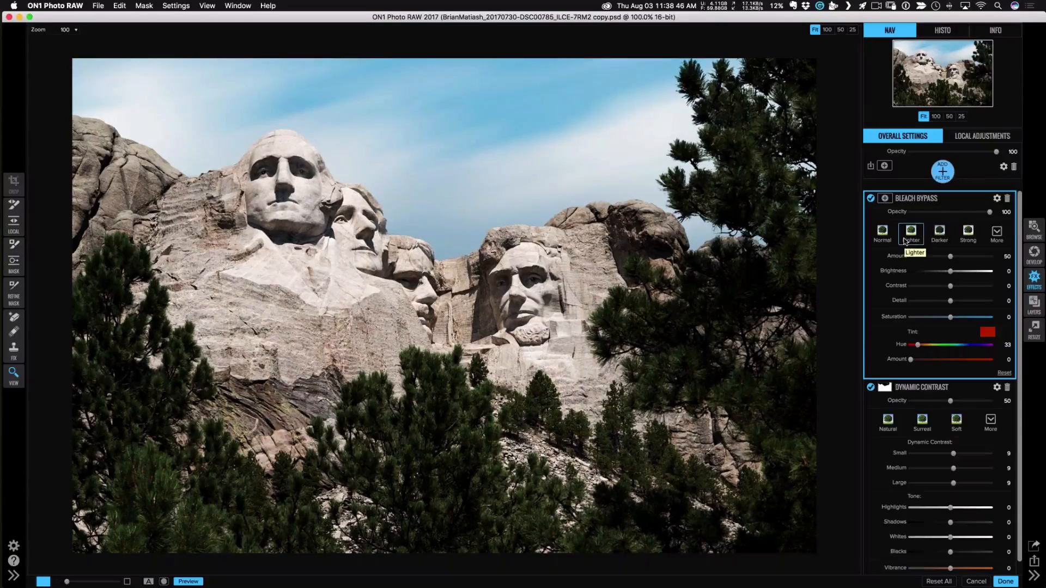
pyautogui.click(997, 232)
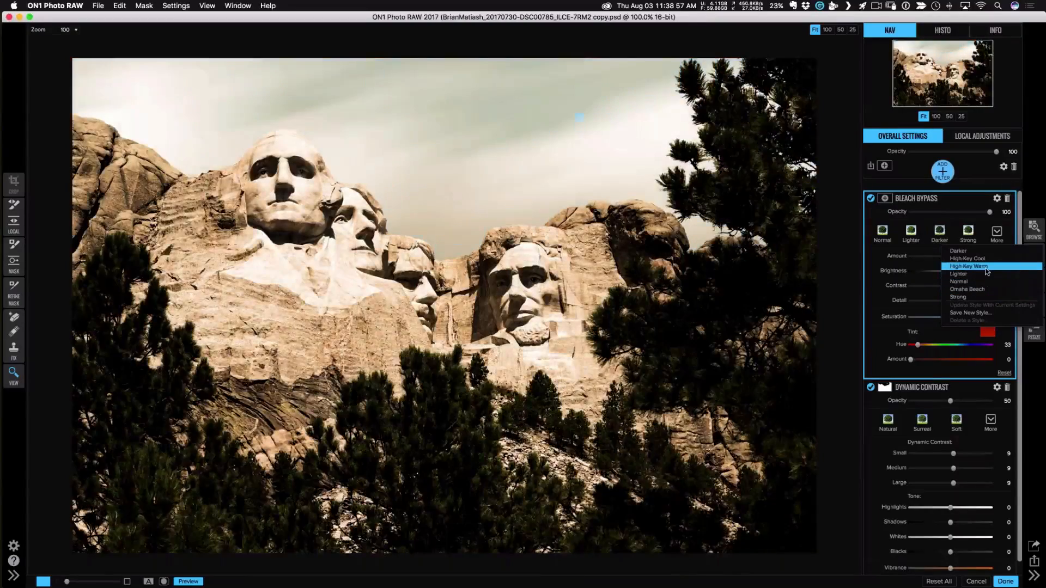
pyautogui.click(987, 271)
pyautogui.moveTo(991, 212); pyautogui.dragTo(930, 215)
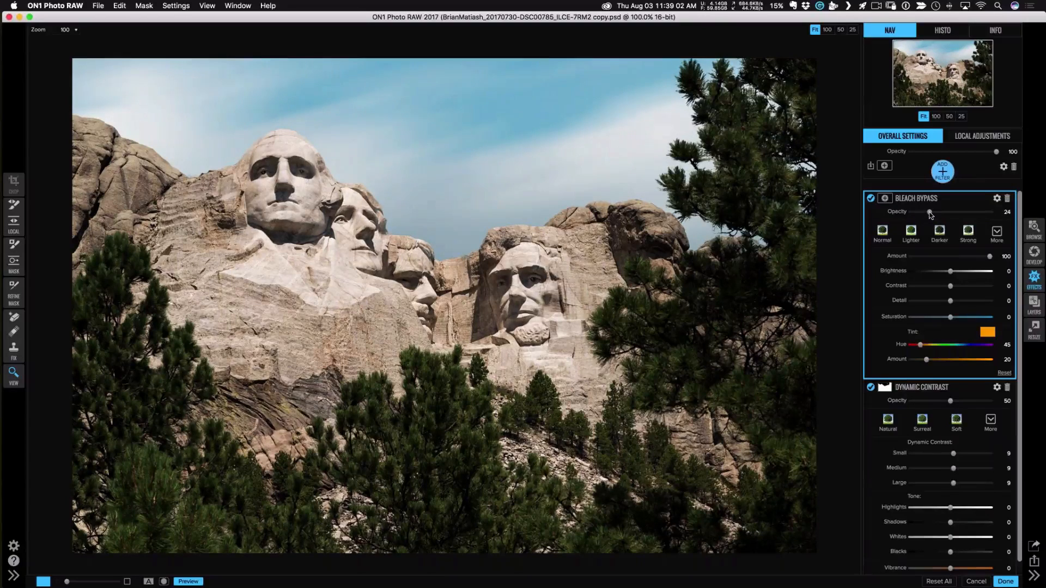
# Add a Glow filter with the Normal style and lower its opacity to 21.
pyautogui.click(946, 179)
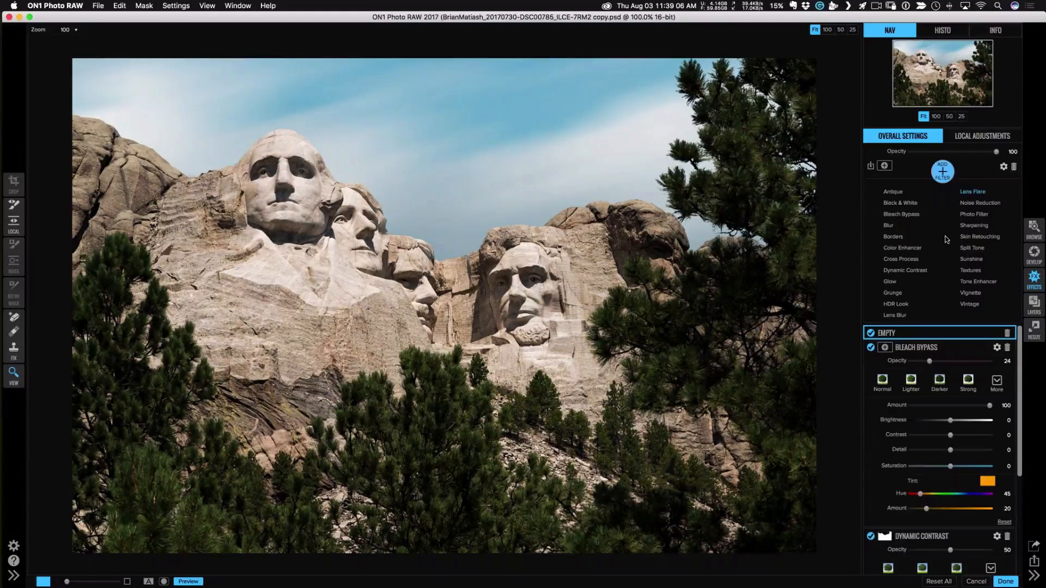
pyautogui.click(896, 282)
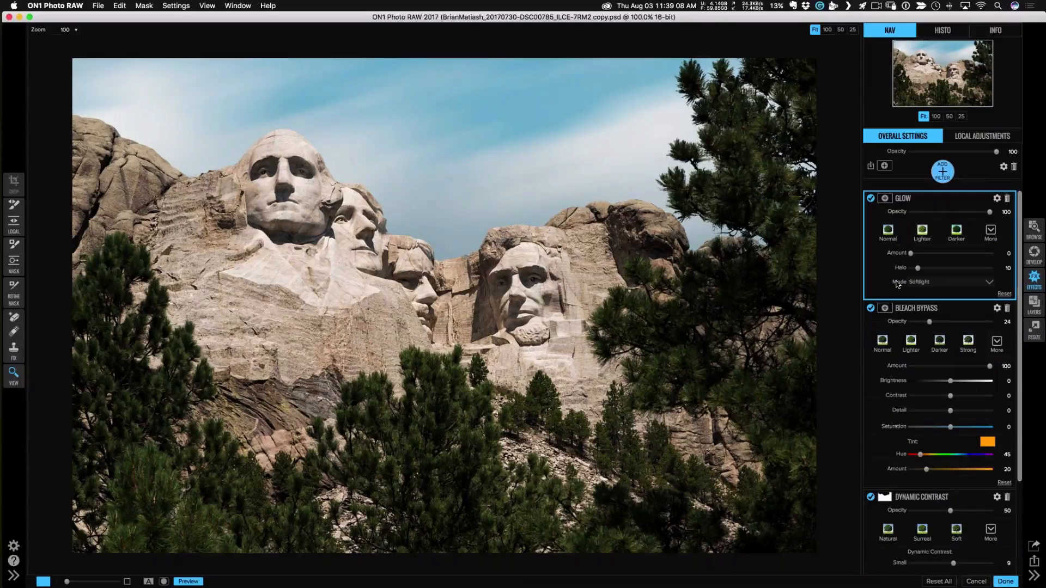
pyautogui.click(888, 231)
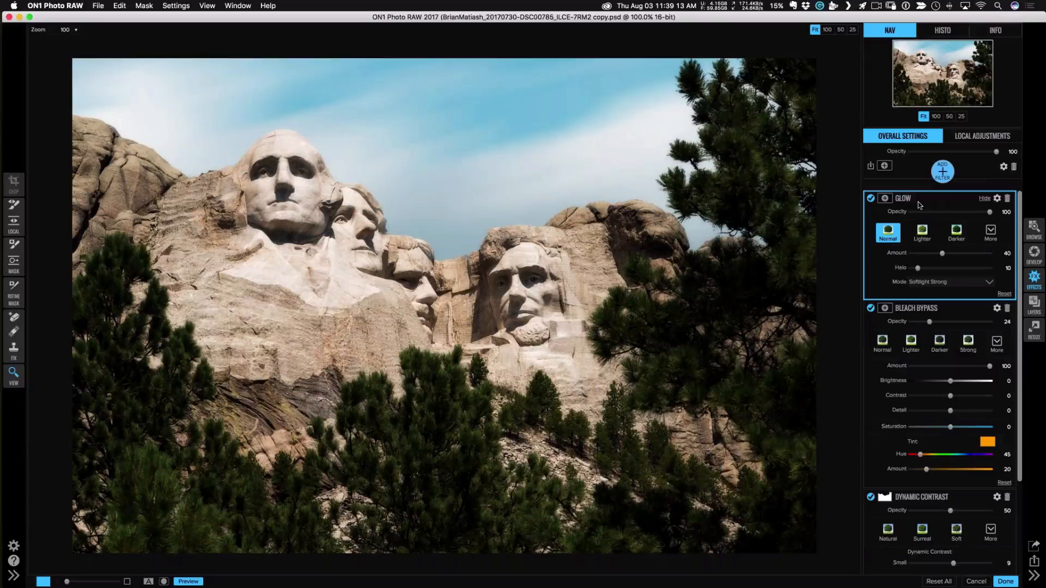
pyautogui.moveTo(990, 212); pyautogui.dragTo(928, 220)
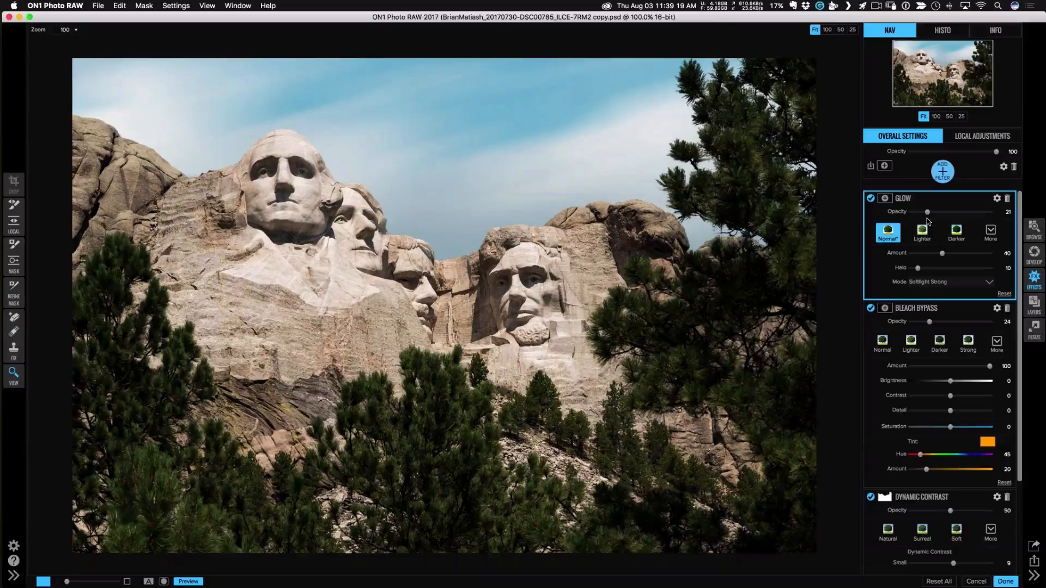
# Add a Vignette filter to the stamped layer with the Subtle style.
pyautogui.click(944, 182)
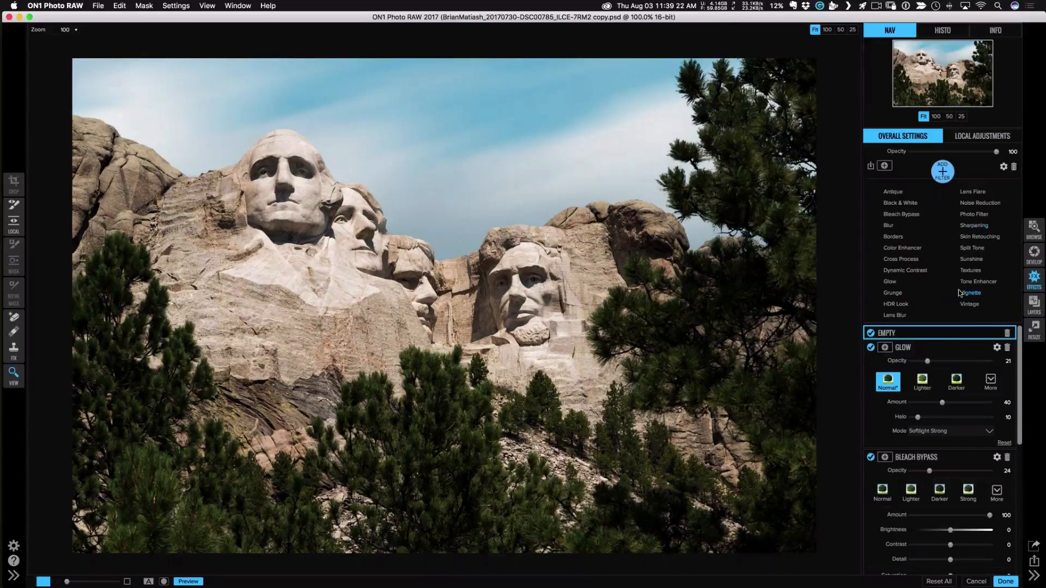
pyautogui.click(967, 294)
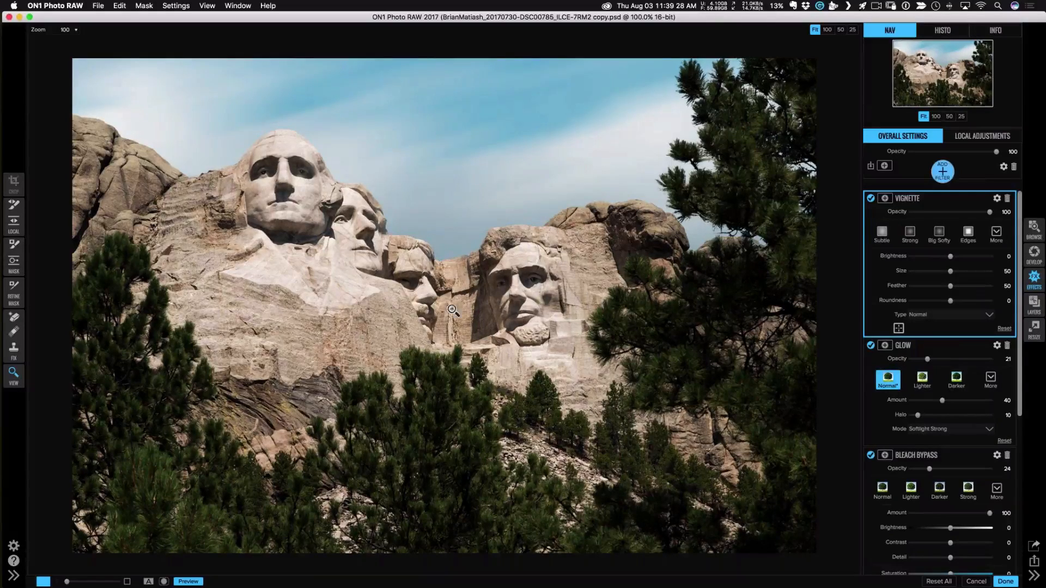
pyautogui.click(881, 234)
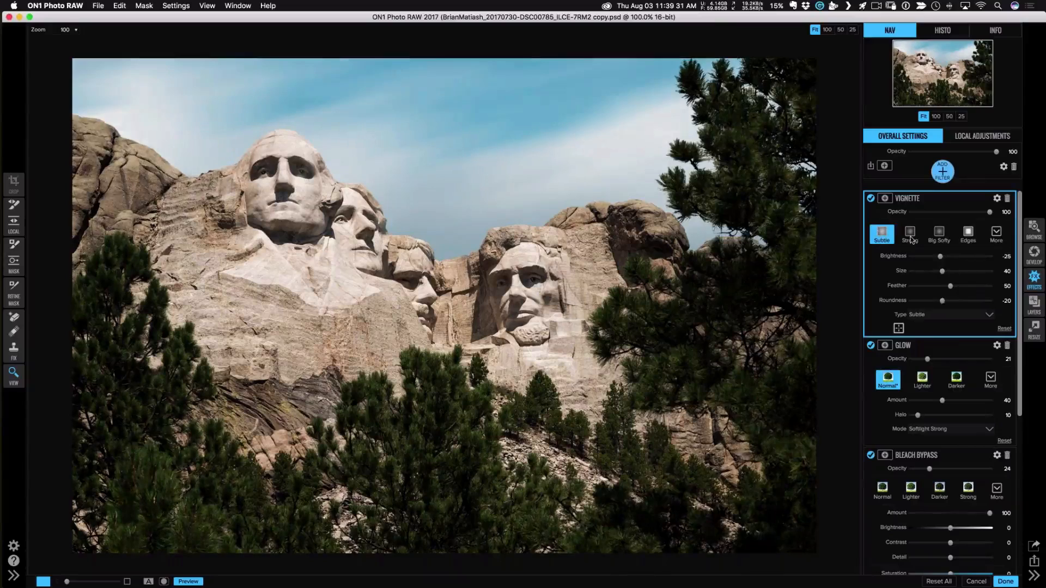
# Set the Vignette brightness to -51, compare with the original, and apply the effects to the Mount Rushmore photo.
pyautogui.moveTo(940, 257); pyautogui.dragTo(930, 260)
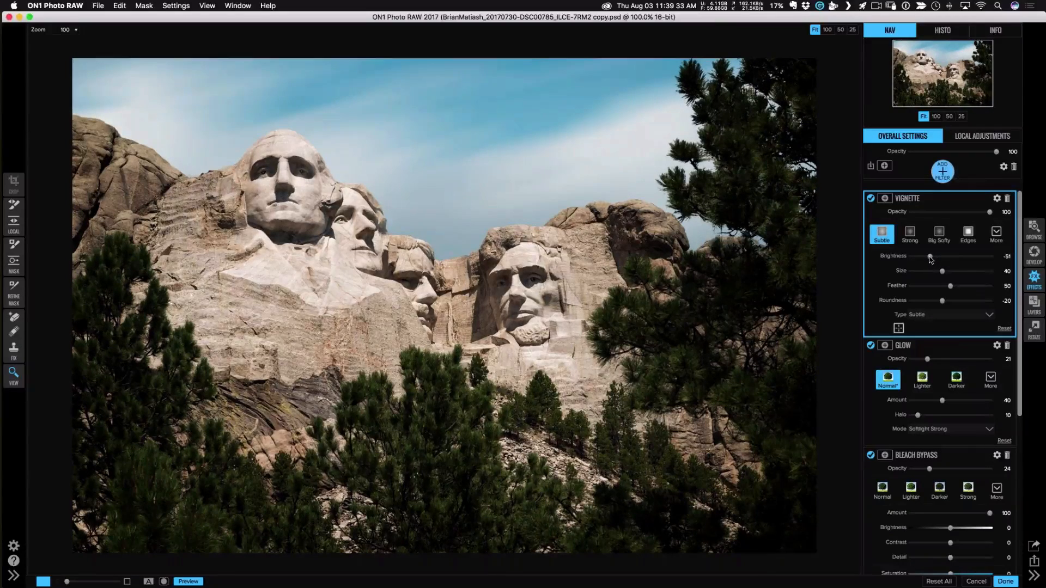
pyautogui.click(187, 582)
pyautogui.click(188, 582)
pyautogui.click(194, 582)
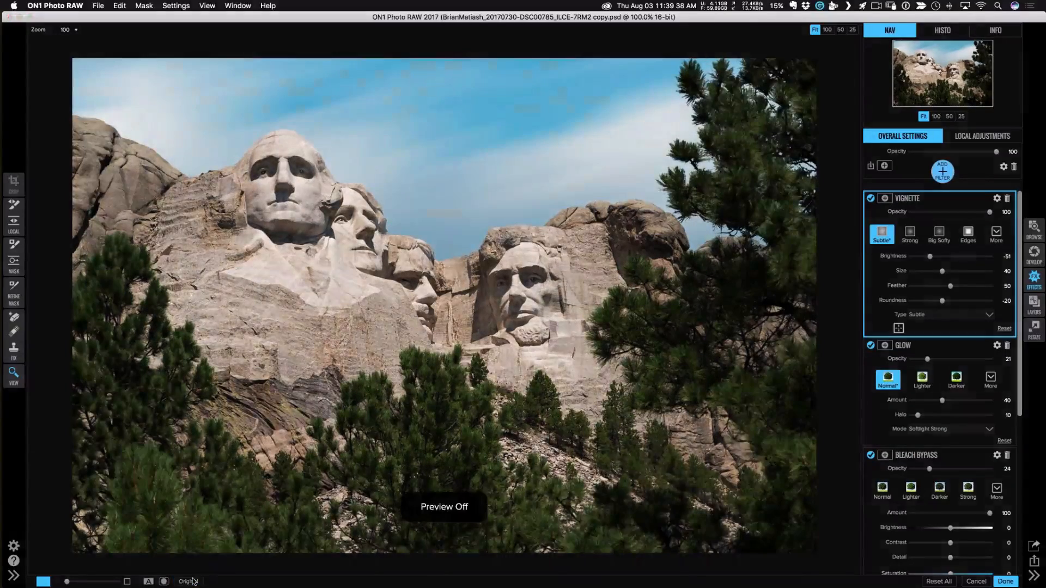
pyautogui.click(193, 582)
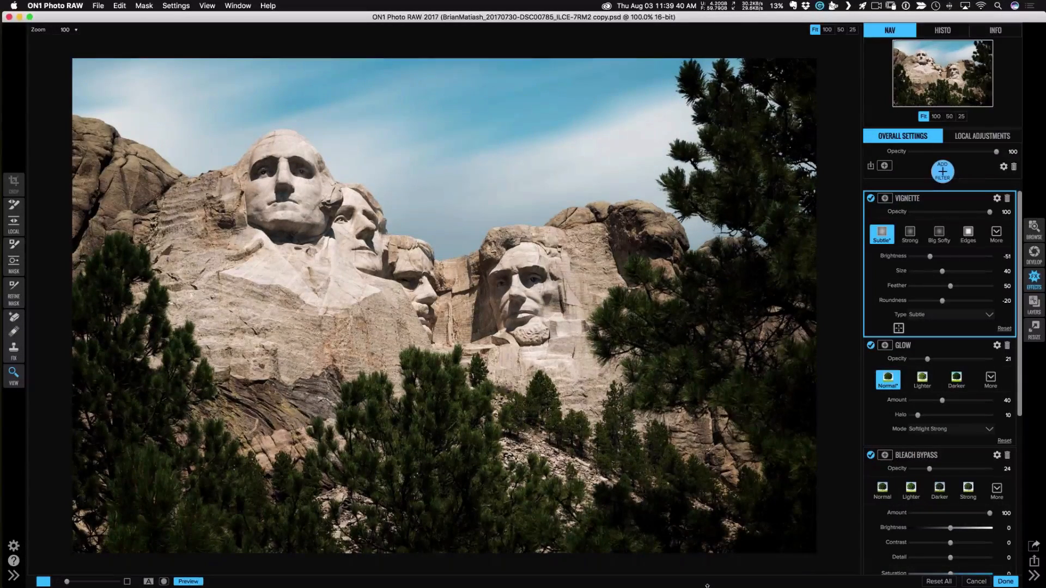
pyautogui.click(1014, 582)
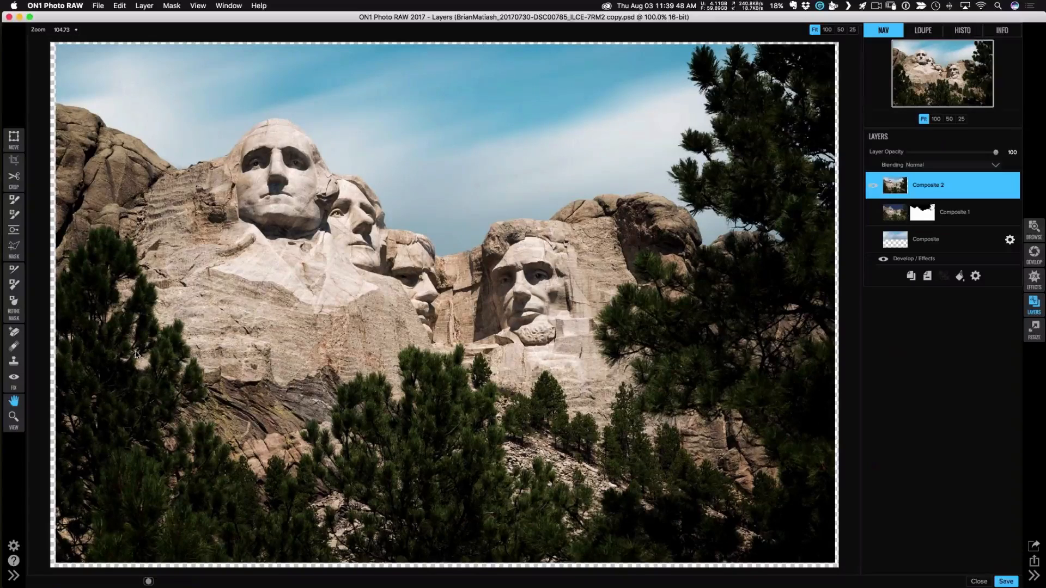
# Save the layered Mount Rushmore file and return to the photo folder with no photo selected.
pyautogui.click(1004, 582)
pyautogui.click(1035, 229)
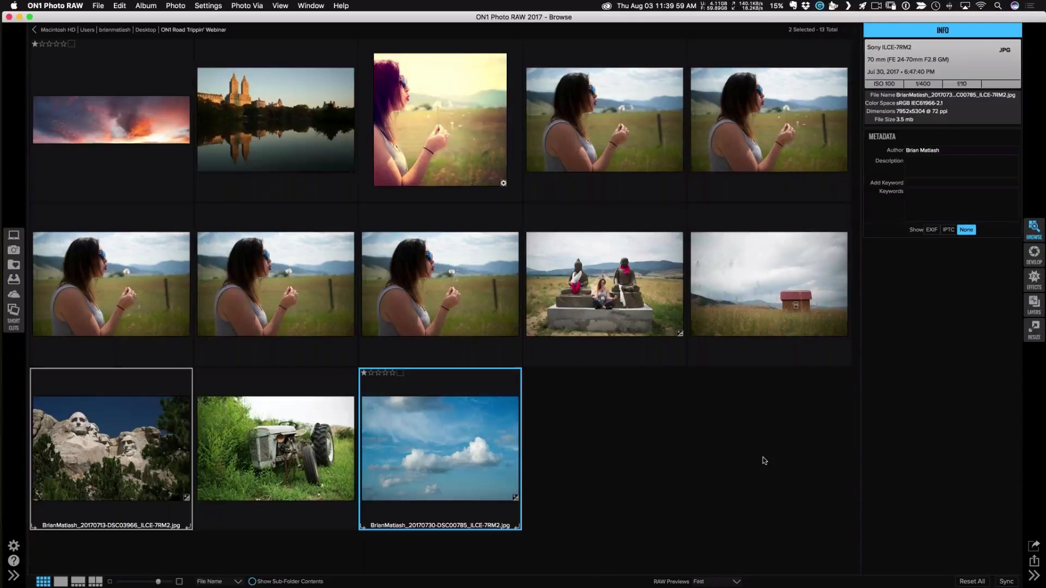
pyautogui.click(738, 453)
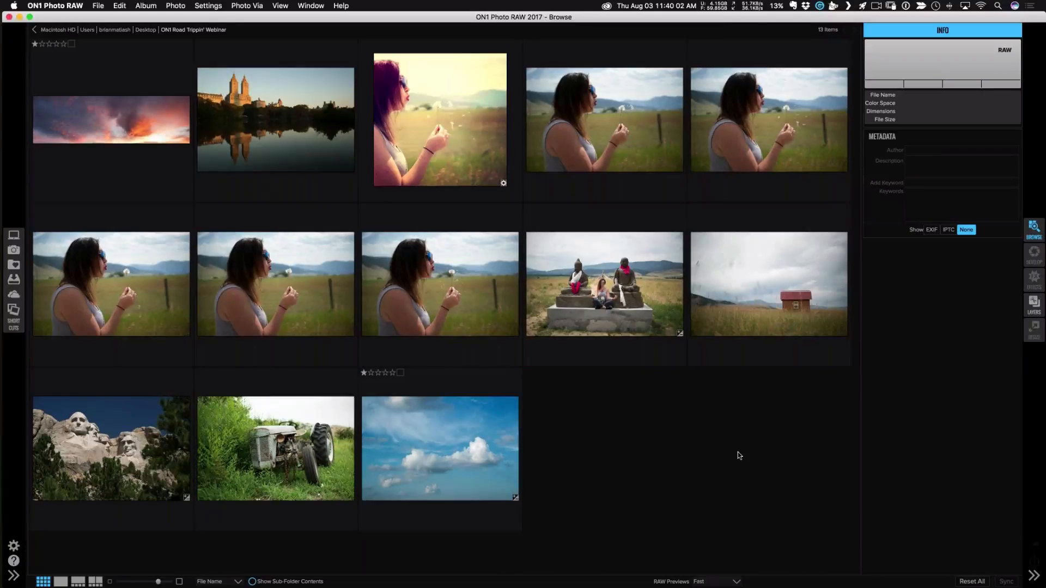
# Open the photo of the woman between two Buddha statues in single-photo view and show its file information.
pyautogui.click(590, 314)
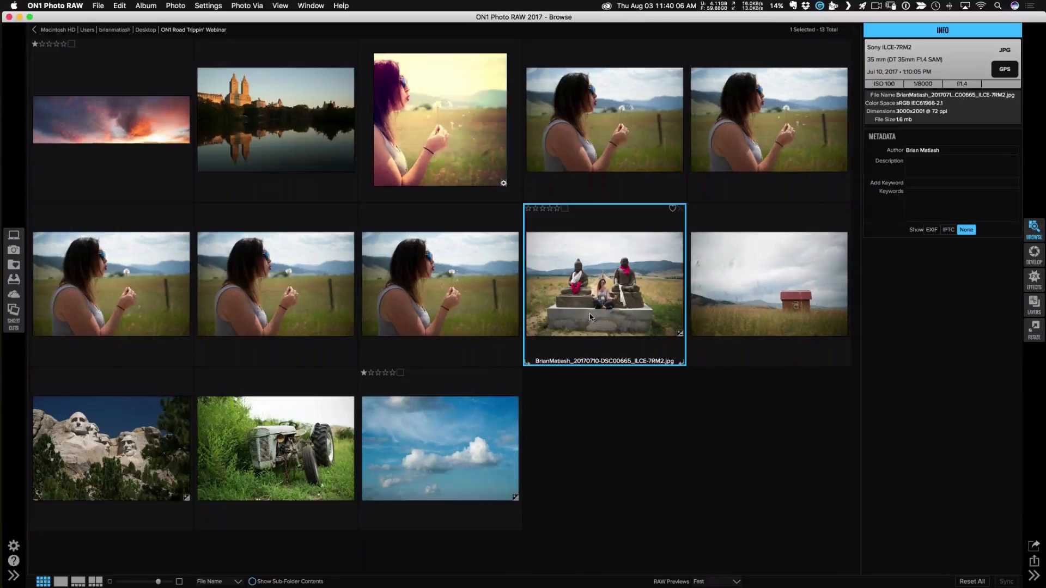
pyautogui.doubleClick(590, 313)
pyautogui.click(620, 438)
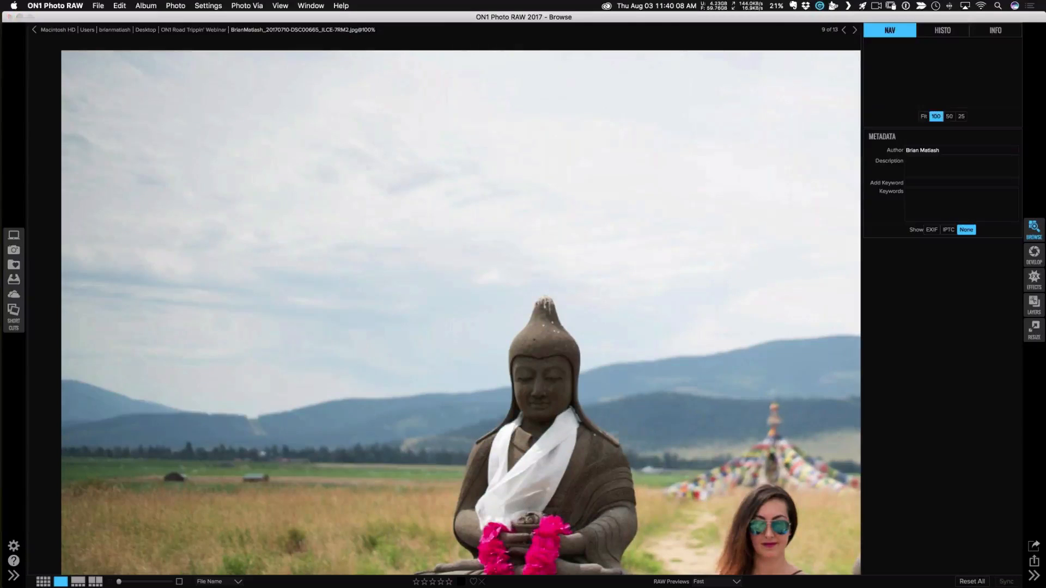
pyautogui.click(620, 438)
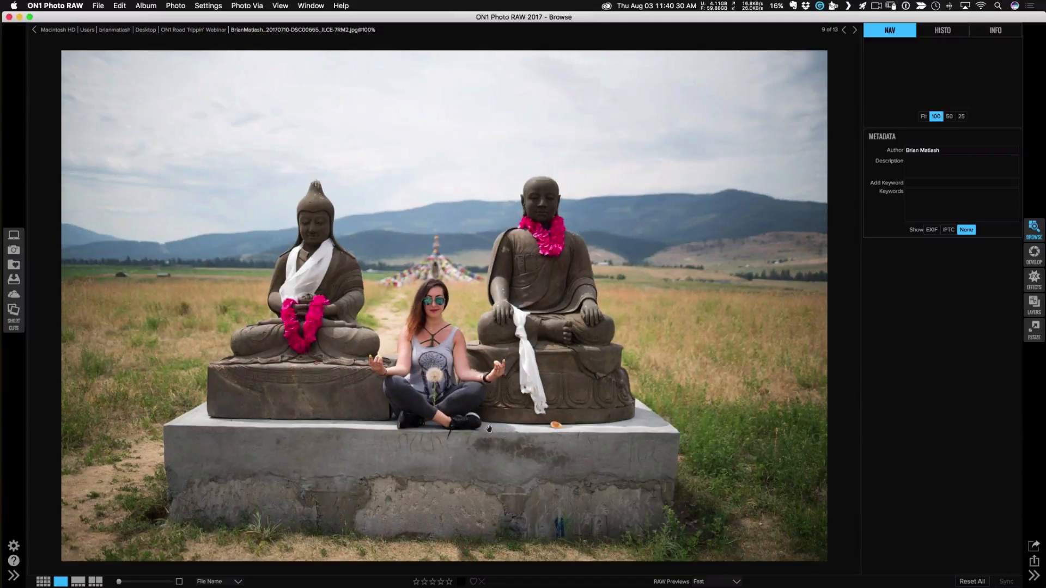
pyautogui.click(993, 31)
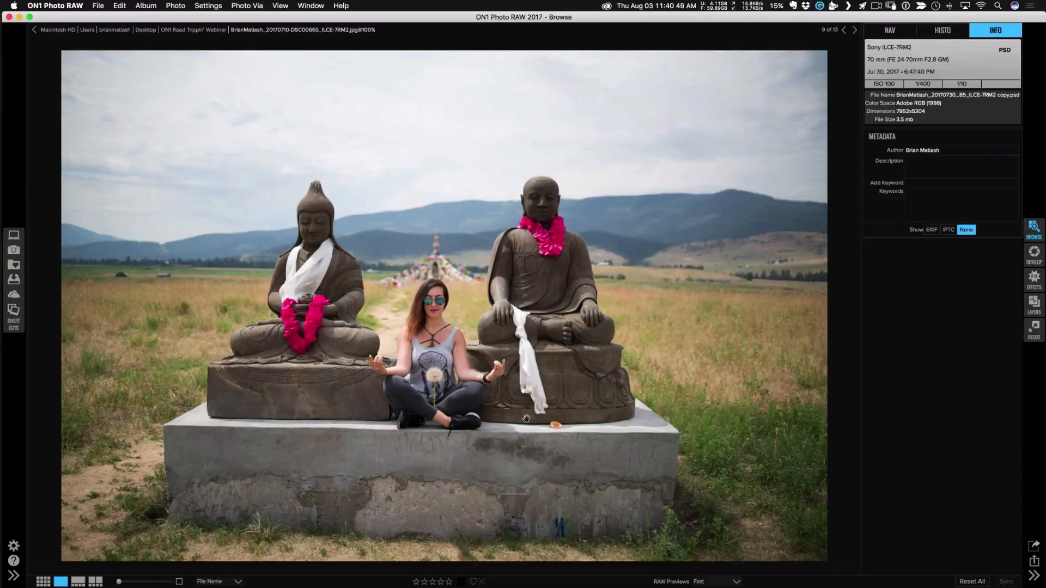
pyautogui.click(1034, 306)
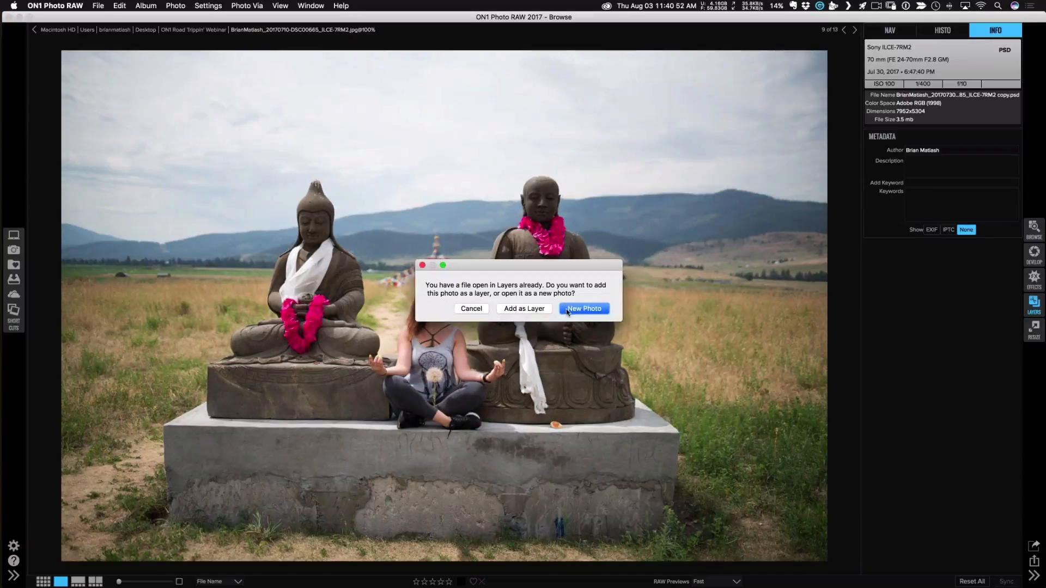
pyautogui.click(459, 309)
pyautogui.click(471, 309)
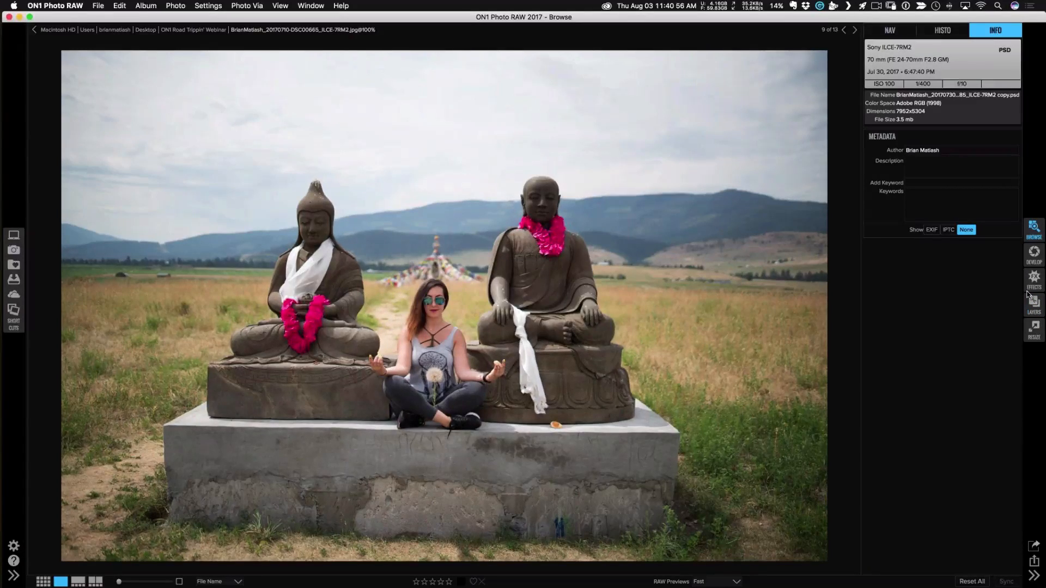
# Open the Buddha statues photo in Layers as a new photo.
pyautogui.click(1033, 305)
pyautogui.press('Return')
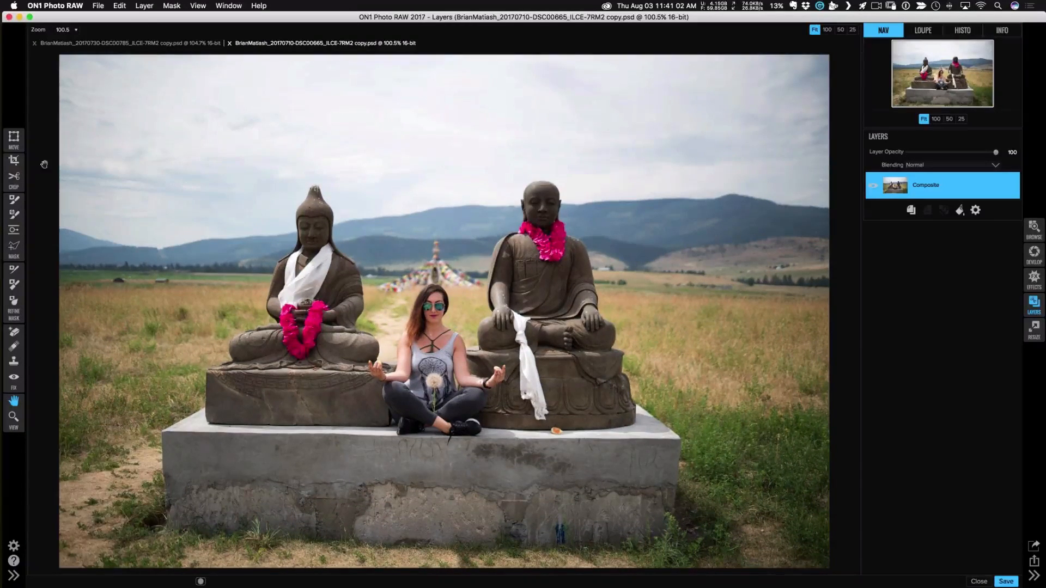
# Rotate the photo layer slightly counterclockwise with the Move tool to straighten the scene, and apply the transformation.
pyautogui.click(15, 140)
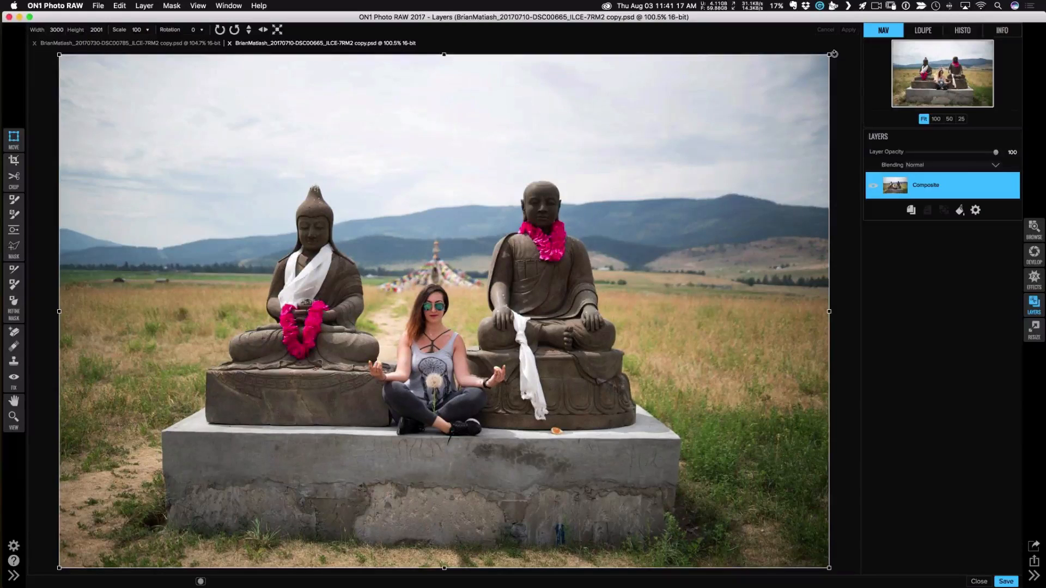
pyautogui.moveTo(834, 53); pyautogui.dragTo(831, 50)
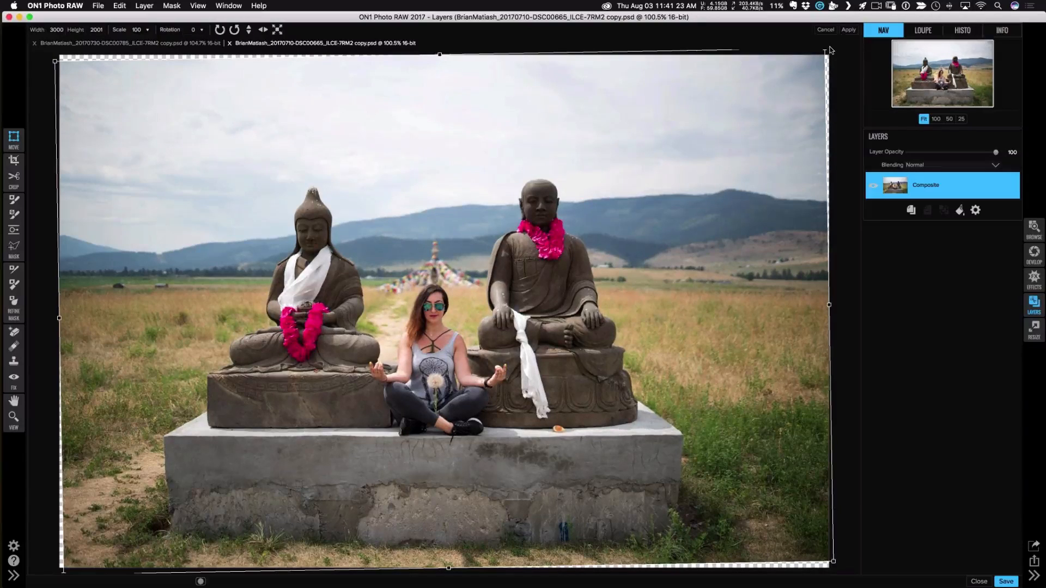
pyautogui.click(847, 30)
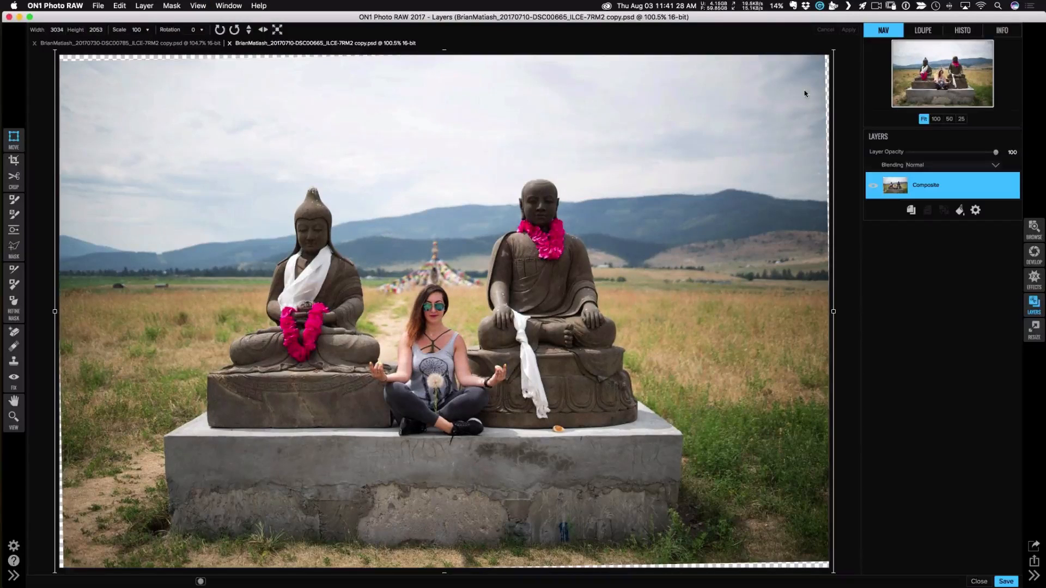
# Crop the photo to a 1x1 (Square) ratio around the statues and woman, excluding the transparent edges.
pyautogui.click(96, 30)
pyautogui.press('c')
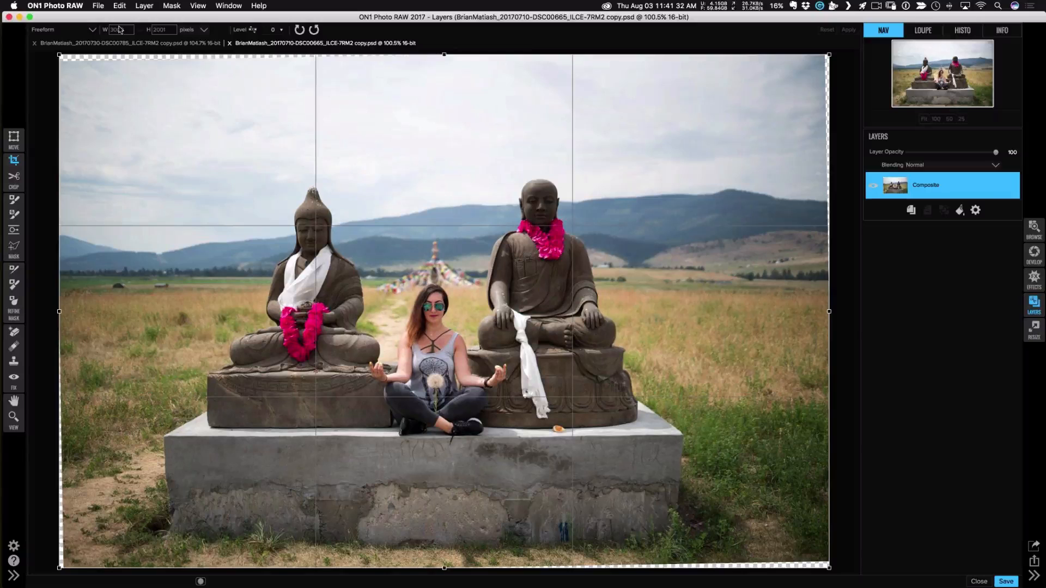
pyautogui.click(92, 29)
pyautogui.click(86, 58)
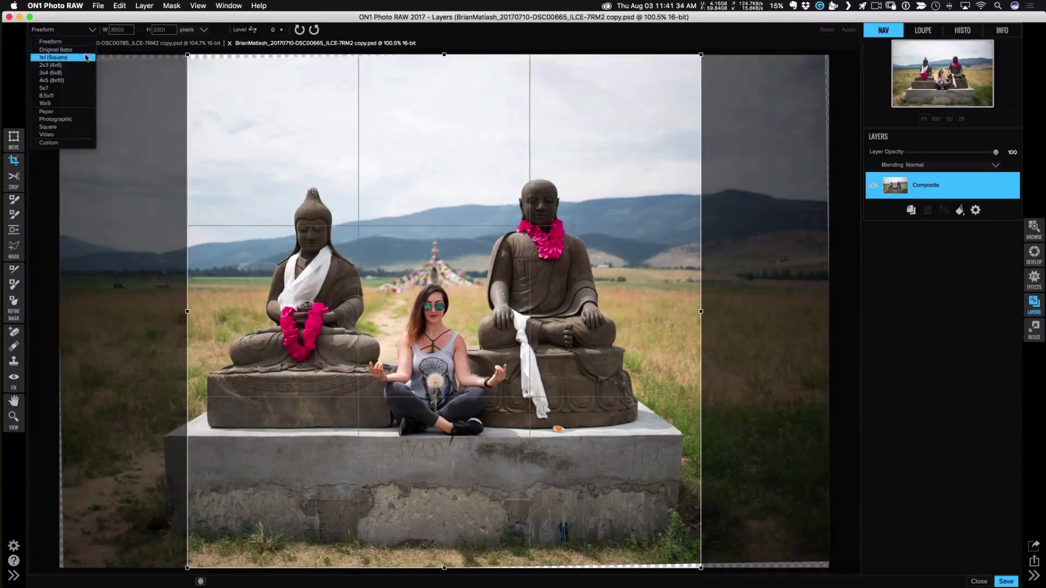
pyautogui.click(86, 58)
pyautogui.moveTo(446, 54); pyautogui.dragTo(445, 63)
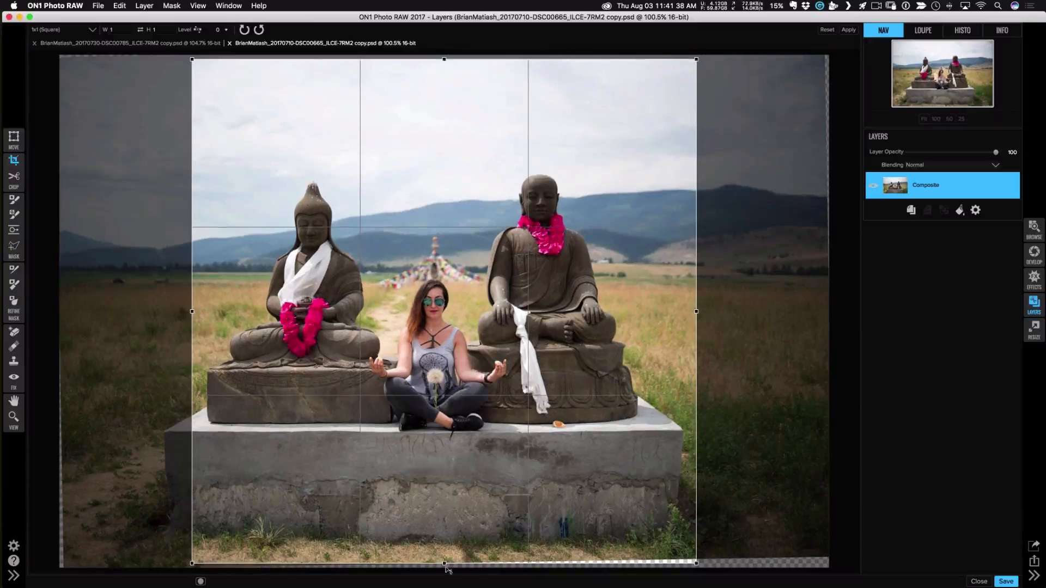
pyautogui.moveTo(446, 564); pyautogui.dragTo(445, 561)
pyautogui.moveTo(464, 517); pyautogui.dragTo(470, 517)
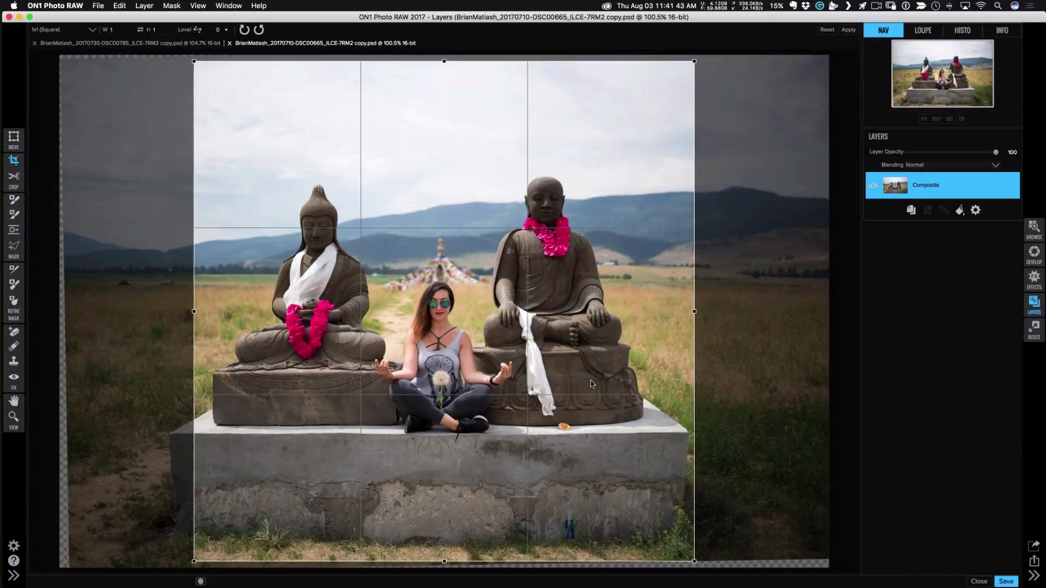
pyautogui.press('Return')
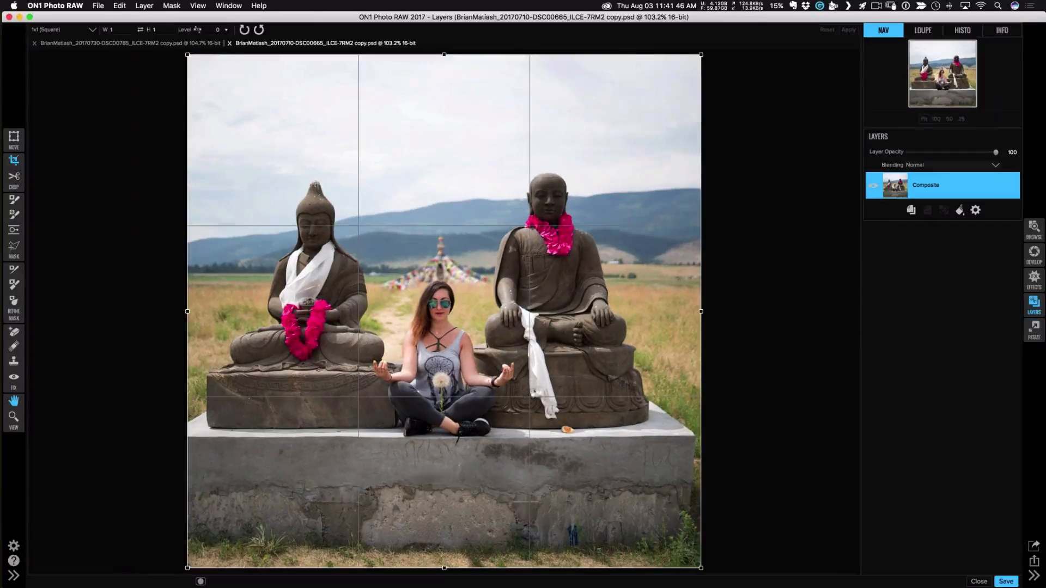
pyautogui.click(14, 401)
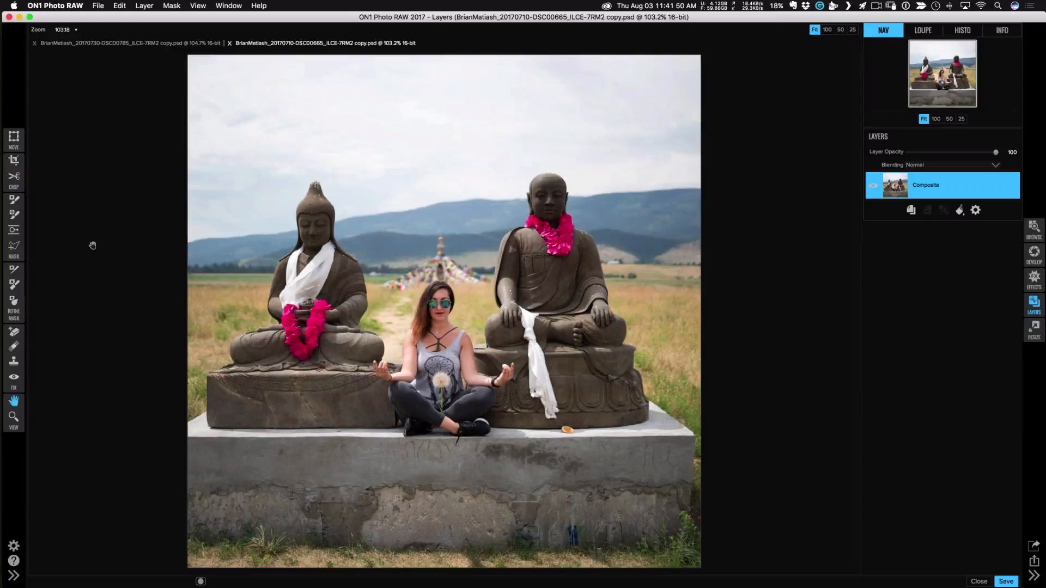
# Crop the square photo slightly tighter around the two statues and apply the crop.
pyautogui.click(19, 165)
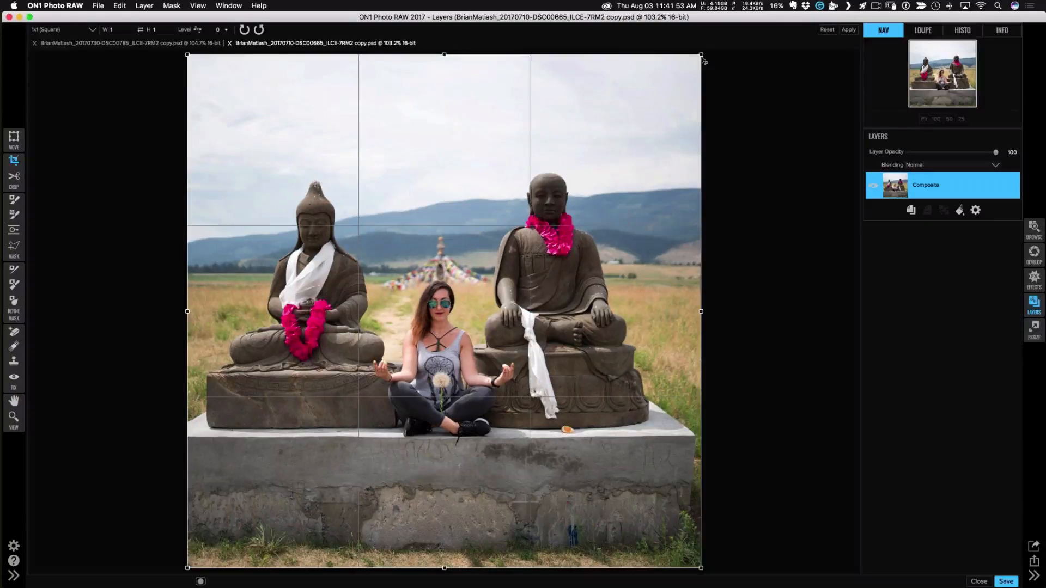
pyautogui.moveTo(702, 61); pyautogui.dragTo(696, 61)
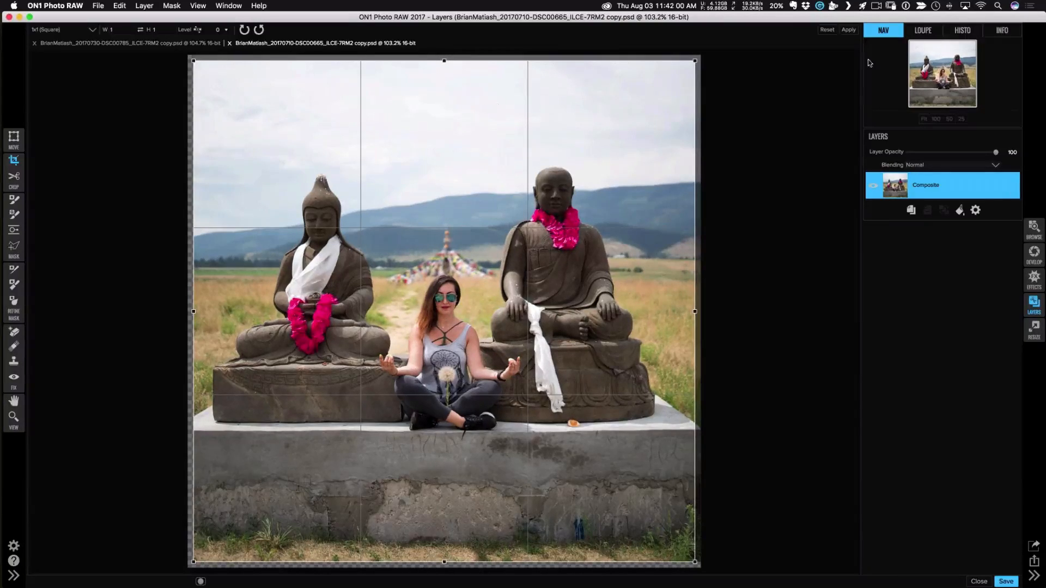
pyautogui.click(849, 30)
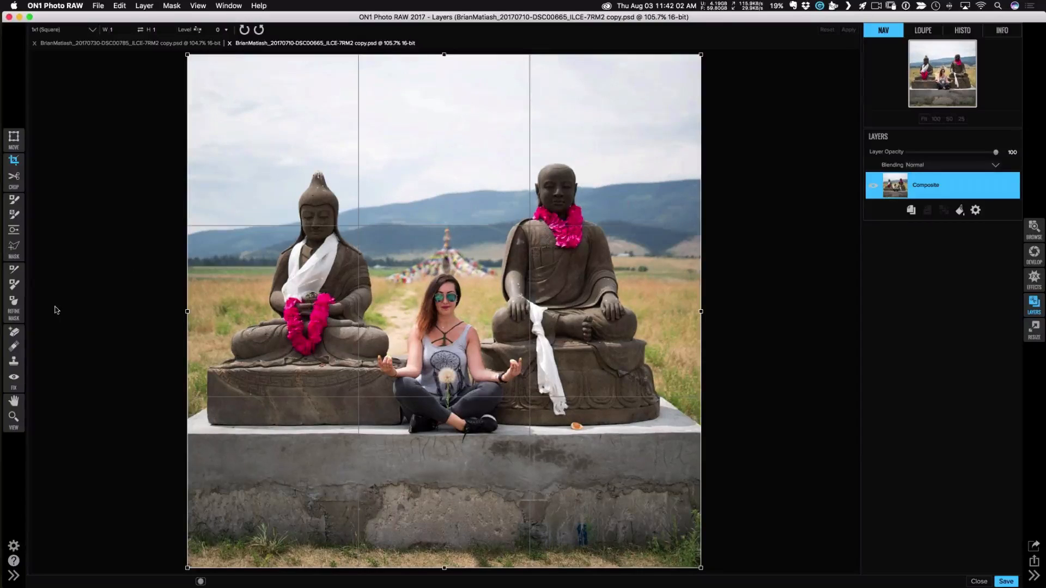
pyautogui.click(14, 403)
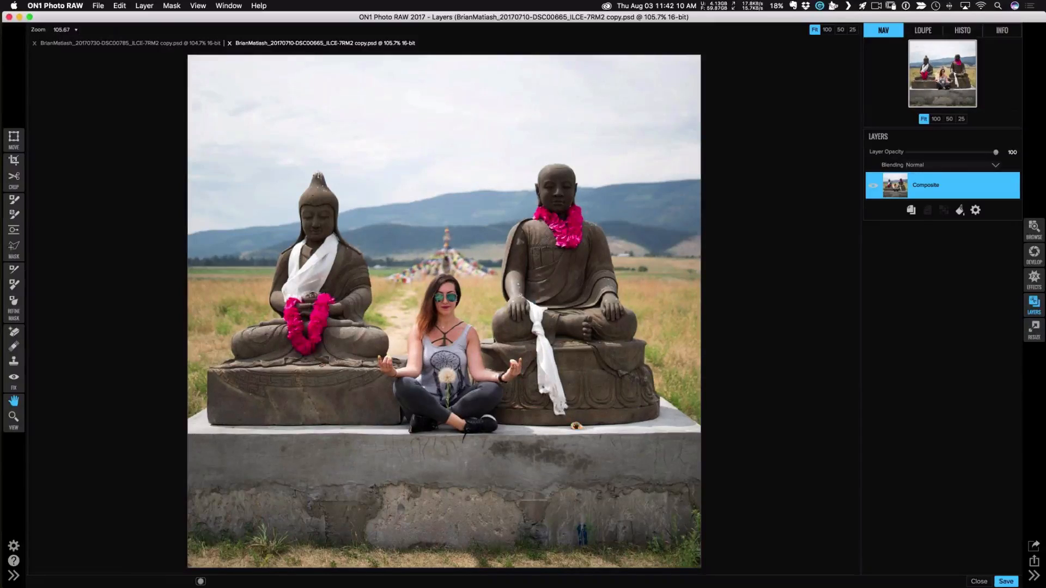
# Remove the small orange object from the ledge beside the seated statue's base with a much smaller retouching brush.
pyautogui.click(15, 332)
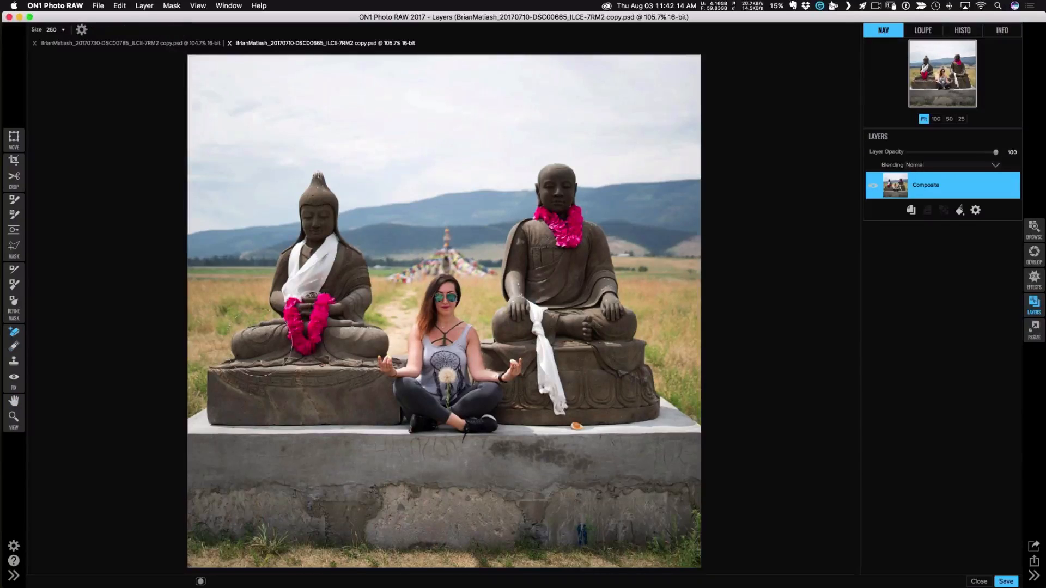
pyautogui.press('[')
pyautogui.press('[')
pyautogui.press('[')
pyautogui.press('[')
pyautogui.press('[')
pyautogui.press('[')
pyautogui.press('[')
pyautogui.press('[')
pyautogui.press('[')
pyautogui.press('[')
pyautogui.click(575, 426)
pyautogui.press('h')
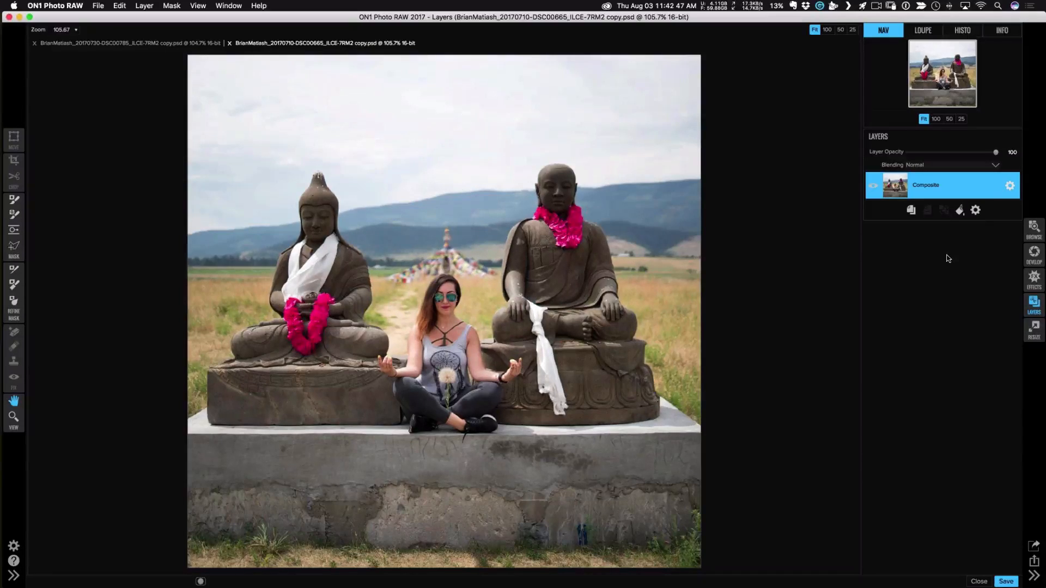
# Open the photo in Develop, show the histogram with highlight clipping, and set the exposure to 0.3.
pyautogui.click(1032, 254)
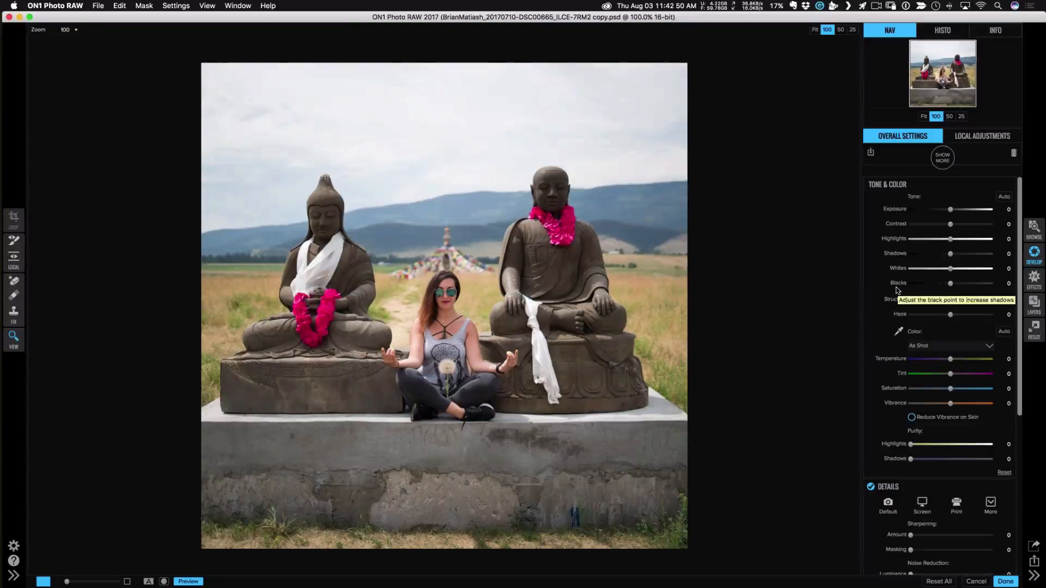
pyautogui.click(948, 33)
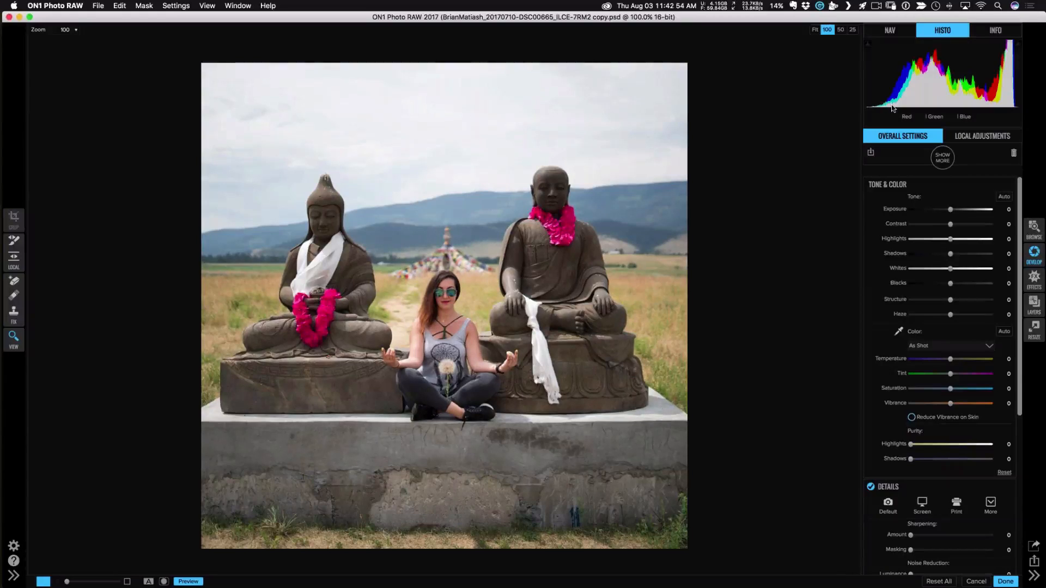
pyautogui.moveTo(950, 210); pyautogui.dragTo(962, 209)
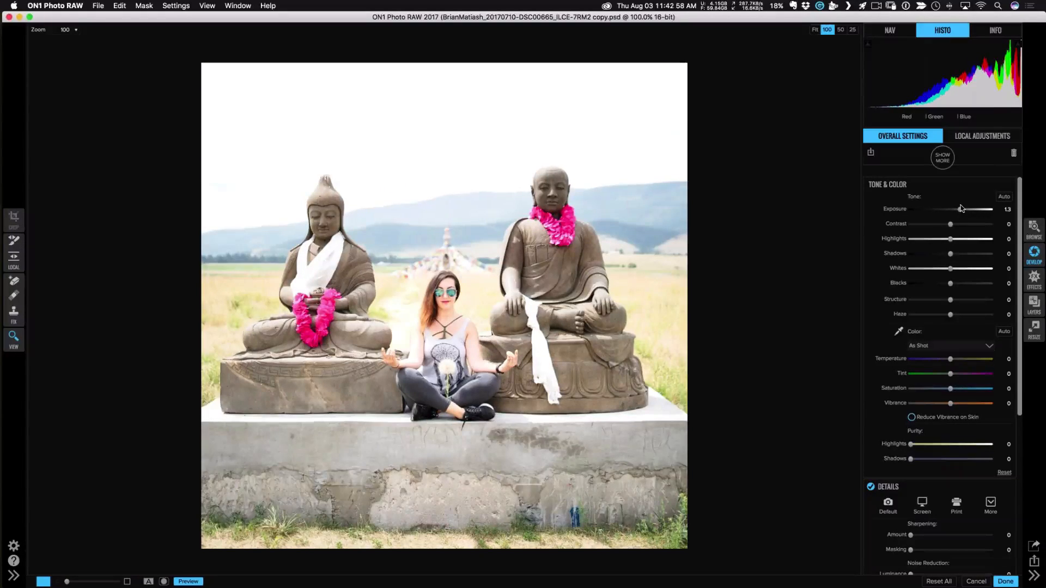
pyautogui.click(1019, 47)
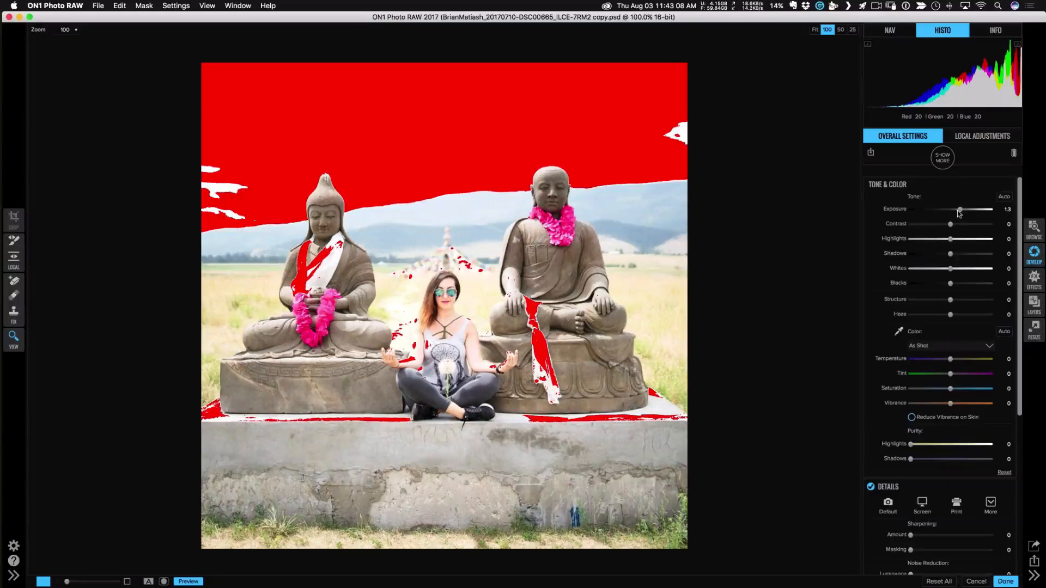
pyautogui.moveTo(960, 213); pyautogui.dragTo(954, 214)
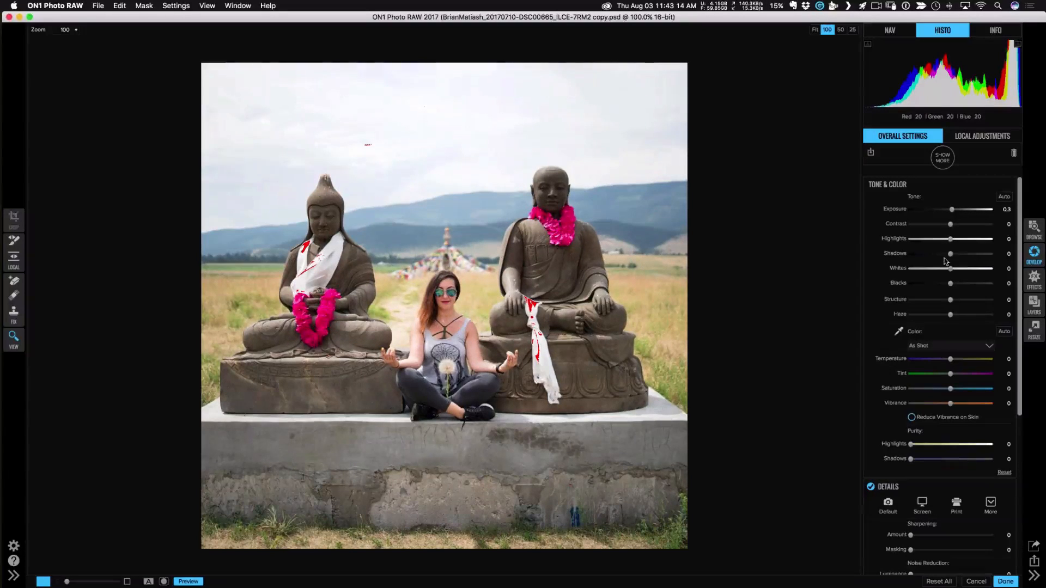
# Set the tone highlights to -9 and the color temperature to 5.
pyautogui.moveTo(951, 239)
pyautogui.mouseDown()
pyautogui.moveTo(963, 242)
pyautogui.moveTo(938, 242)
pyautogui.mouseUp()
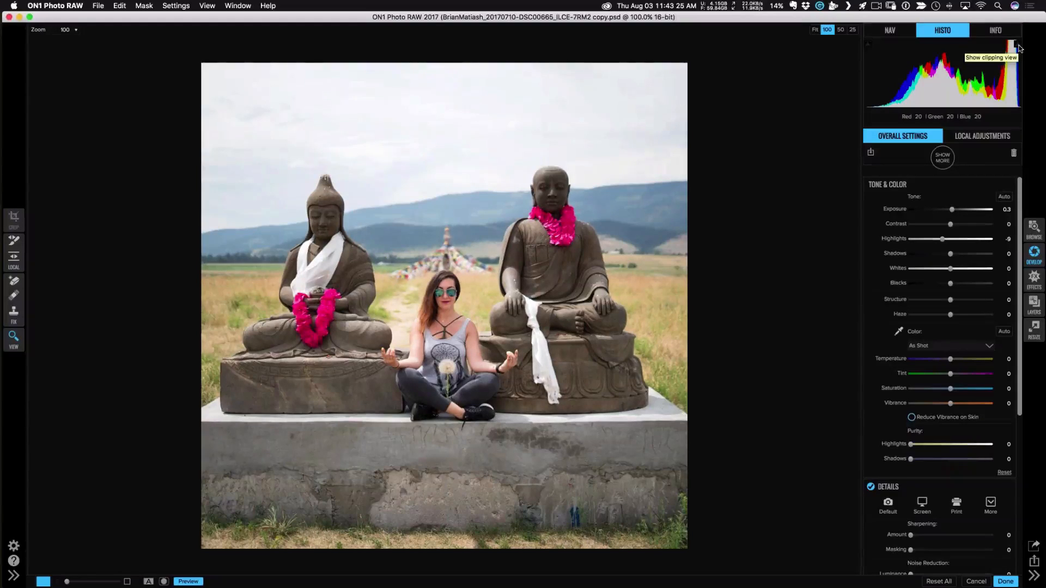
pyautogui.click(950, 360)
pyautogui.moveTo(951, 361); pyautogui.dragTo(954, 360)
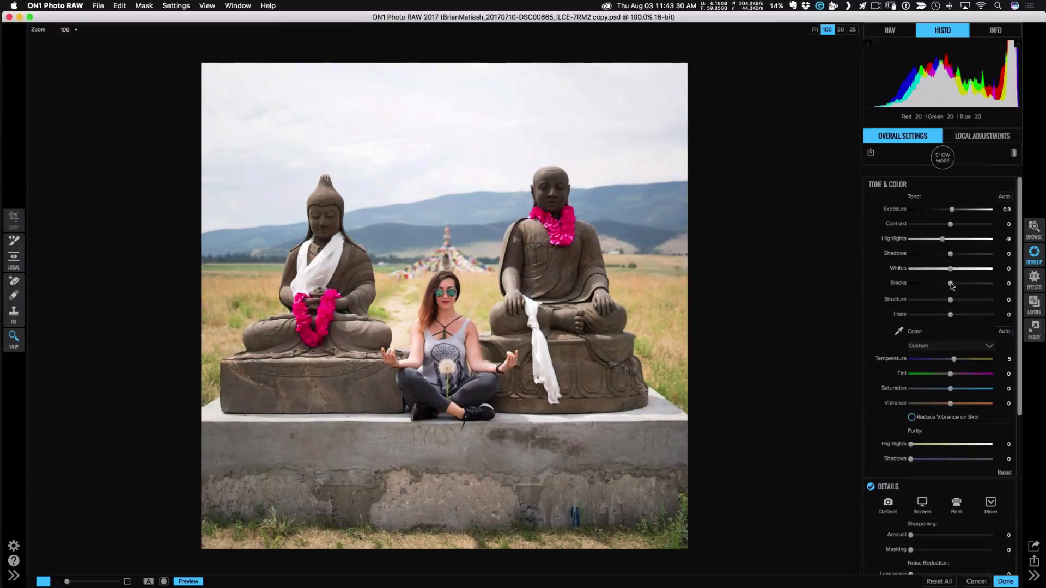
# Set the tone blacks to -6 and the shadows to -4, and compare the photo with and without the edits.
pyautogui.moveTo(951, 283); pyautogui.dragTo(947, 256)
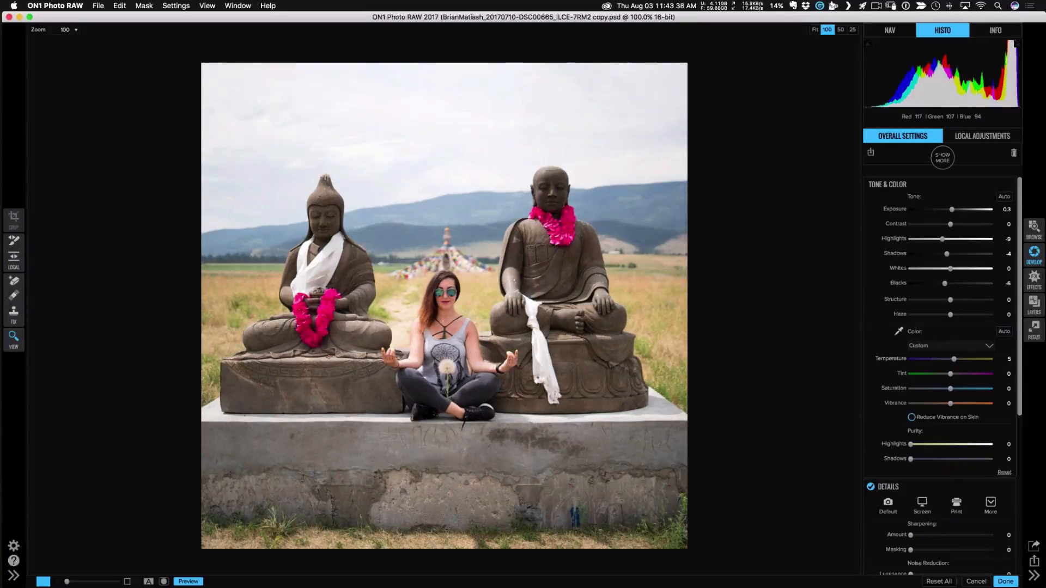
pyautogui.click(197, 581)
pyautogui.click(194, 582)
# Set the vibrance to 10, check the before-and-after preview, and apply the Develop adjustments.
pyautogui.click(952, 211)
pyautogui.moveTo(952, 212); pyautogui.dragTo(953, 215)
pyautogui.moveTo(950, 403); pyautogui.dragTo(959, 403)
pyautogui.click(189, 581)
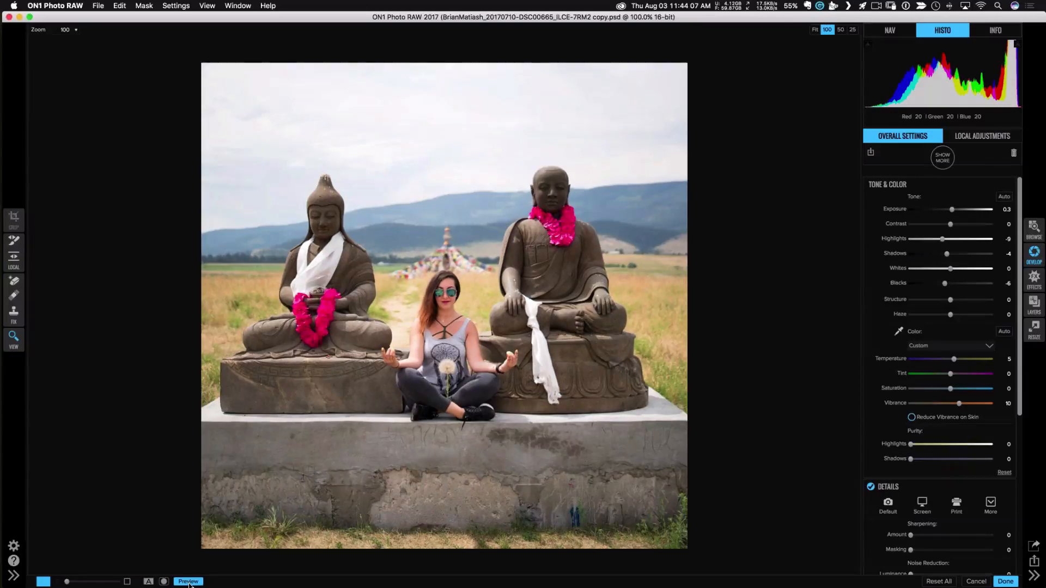
pyautogui.click(1002, 581)
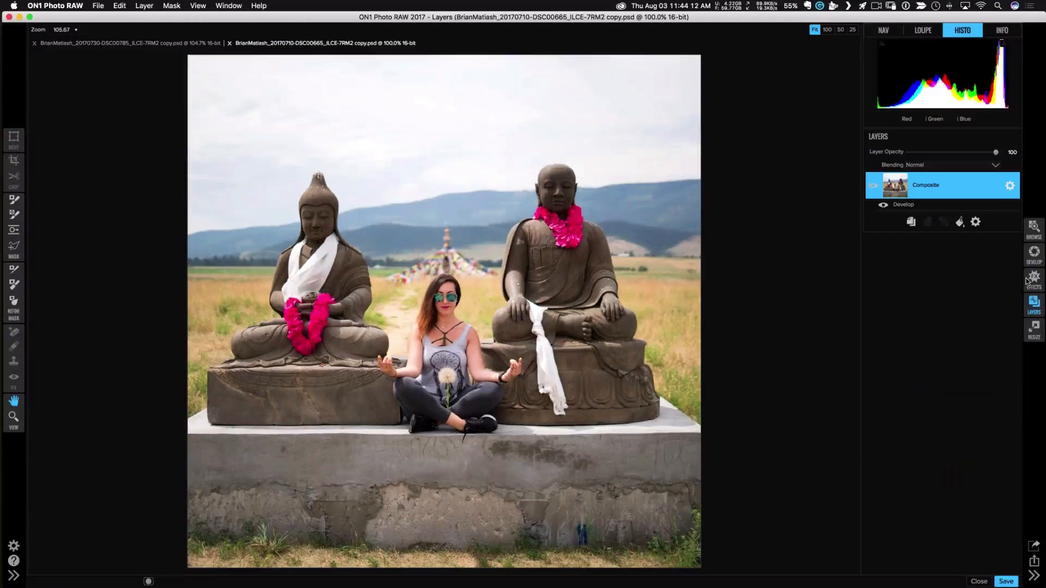
# Add a Dynamic Contrast filter in Effects with small, medium and large contrast at 9 and the filter opacity at 49.
pyautogui.click(1027, 280)
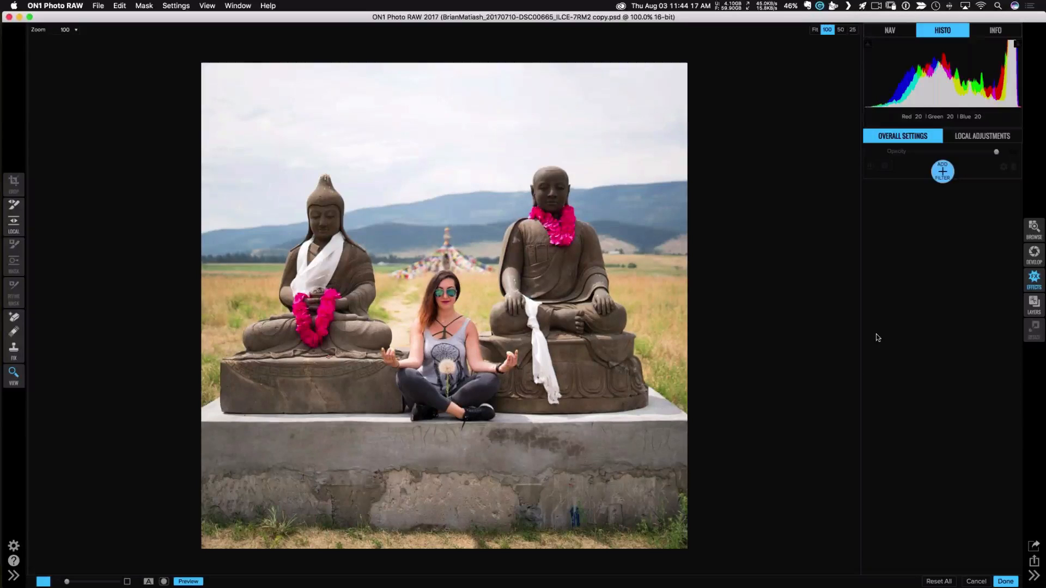
pyautogui.click(946, 173)
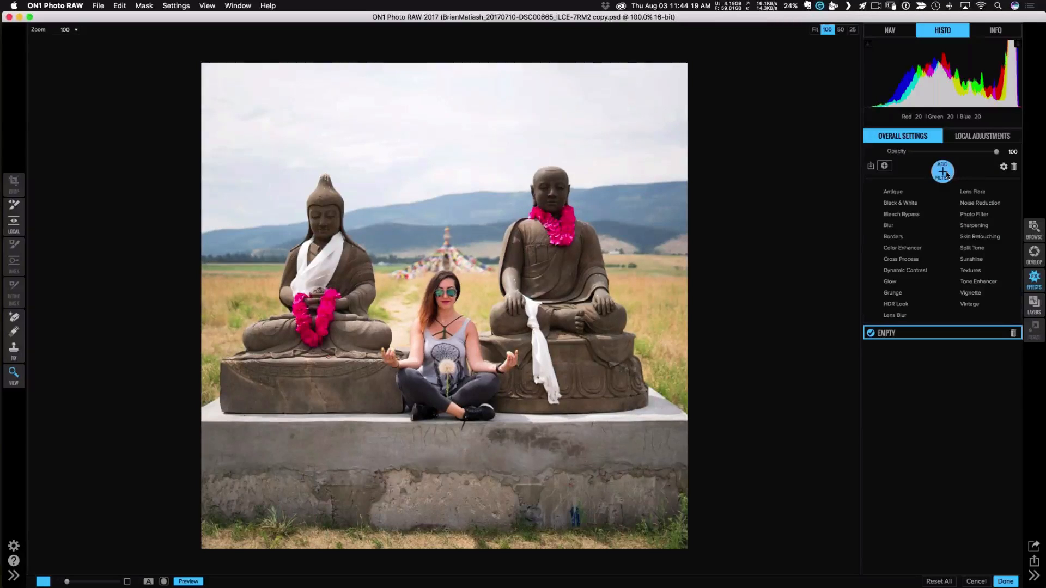
pyautogui.click(915, 271)
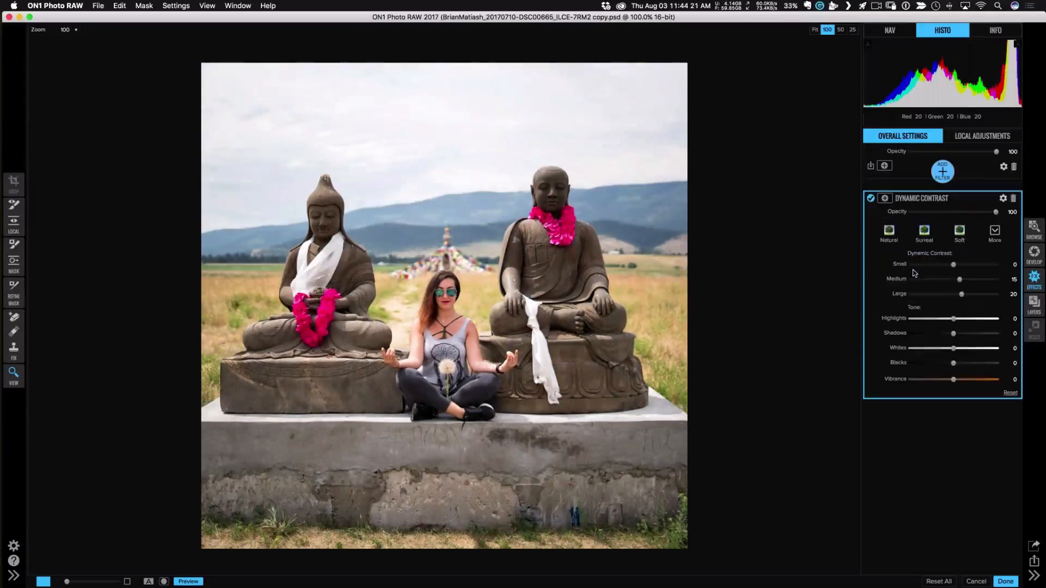
pyautogui.click(1013, 265)
pyautogui.write('9')
pyautogui.press('Tab')
pyautogui.write('9')
pyautogui.press('Tab')
pyautogui.write('9')
pyautogui.press('Tab')
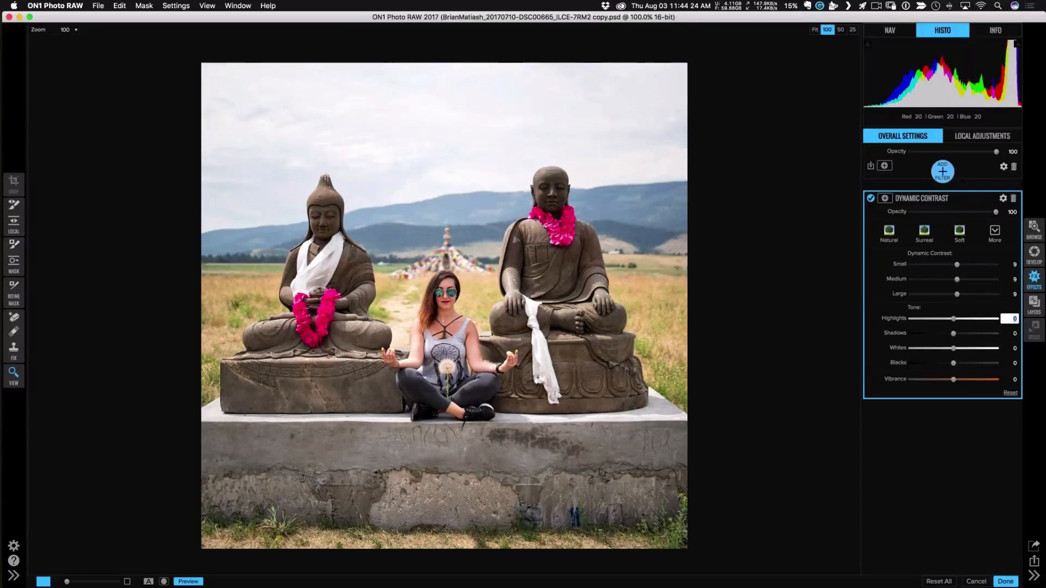
pyautogui.click(952, 212)
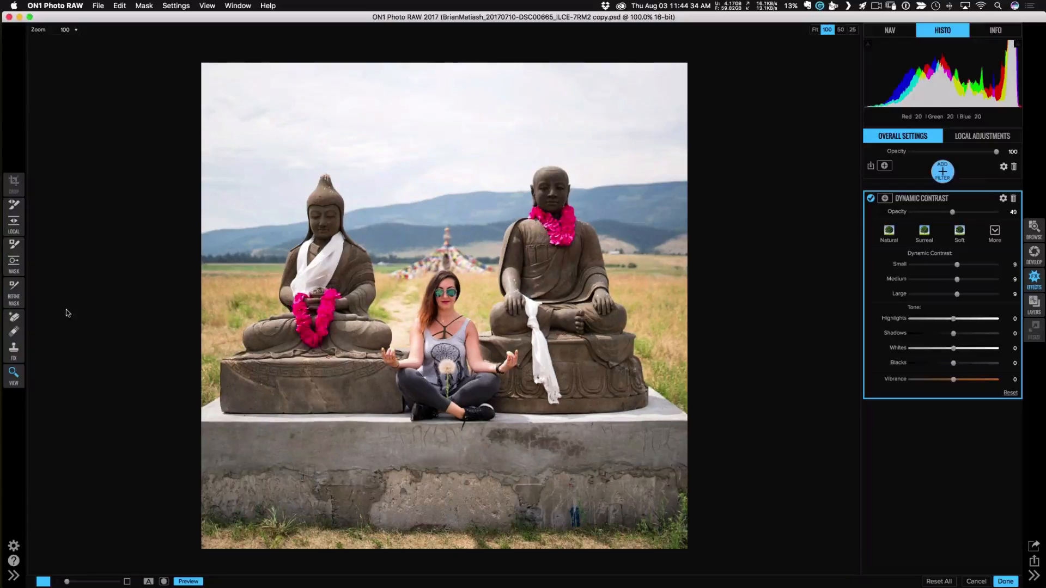
# Paint the Dynamic Contrast filter out of the woman's face, arms and hands with the Perfect Brush at size 80.
pyautogui.click(14, 244)
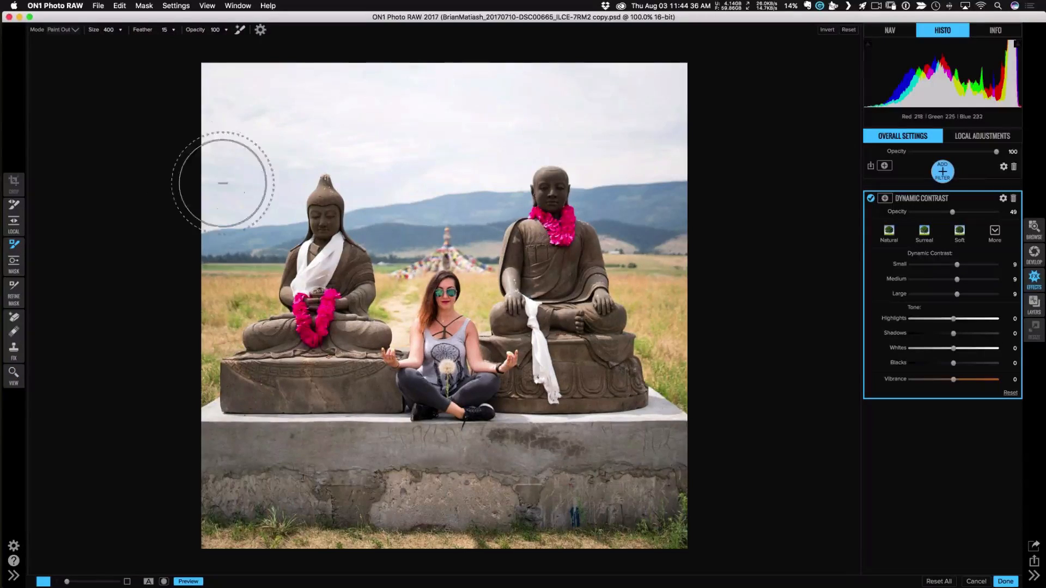
pyautogui.click(260, 29)
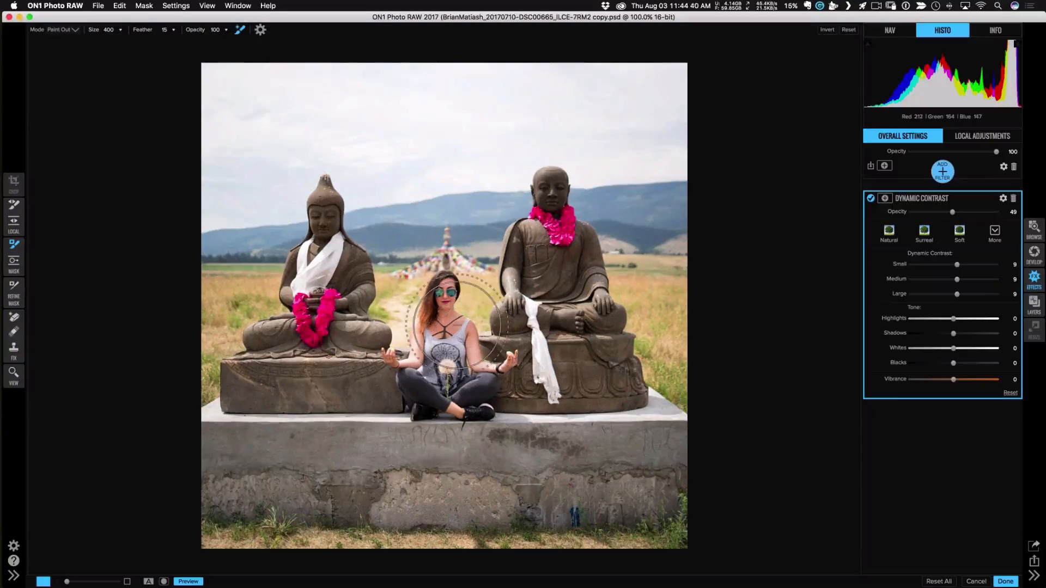
pyautogui.press('[')
pyautogui.press('[')
pyautogui.press('[')
pyautogui.press('[')
pyautogui.press('[')
pyautogui.press('[')
pyautogui.press('[')
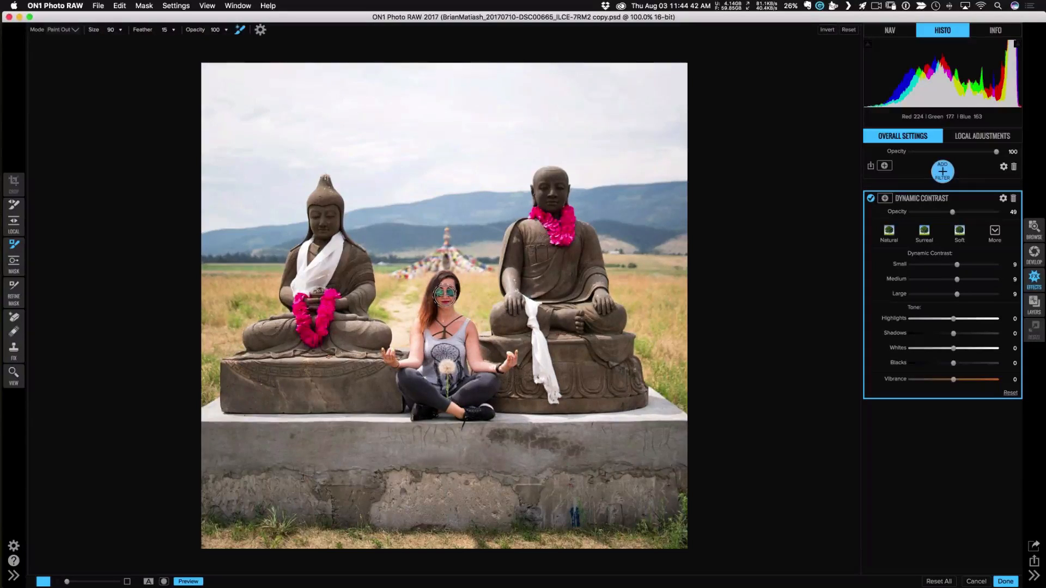
pyautogui.press('[')
pyautogui.moveTo(449, 287)
pyautogui.mouseDown()
pyautogui.moveTo(442, 329)
pyautogui.moveTo(458, 324)
pyautogui.moveTo(472, 332)
pyautogui.moveTo(475, 356)
pyautogui.moveTo(508, 362)
pyautogui.mouseUp()
pyautogui.moveTo(387, 368)
pyautogui.mouseDown()
pyautogui.moveTo(417, 333)
pyautogui.moveTo(415, 358)
pyautogui.moveTo(386, 355)
pyautogui.mouseUp()
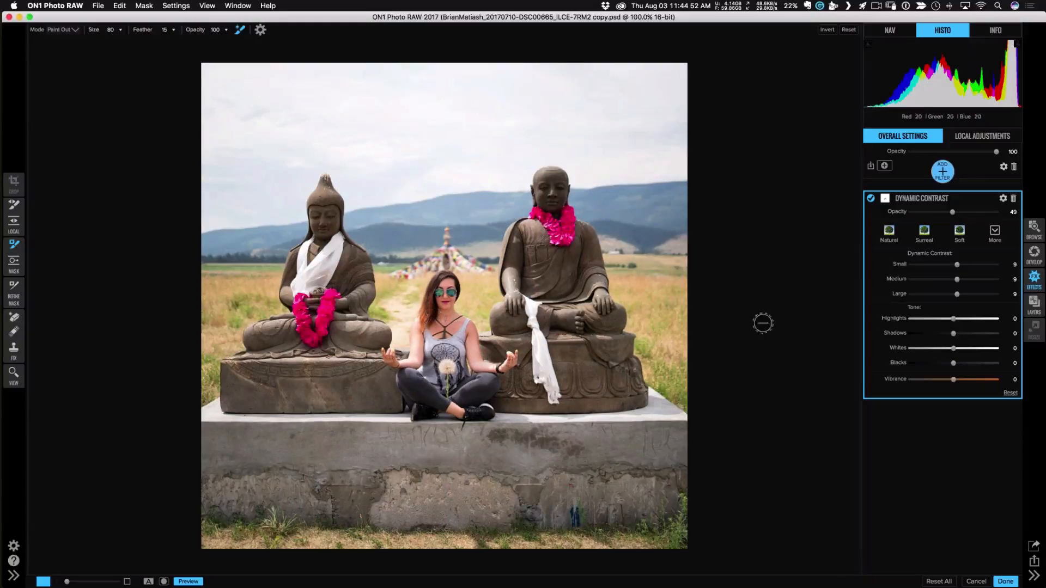
# Inspect the Dynamic Contrast filter's mask and hide it again.
pyautogui.click(886, 201)
pyautogui.click(886, 200)
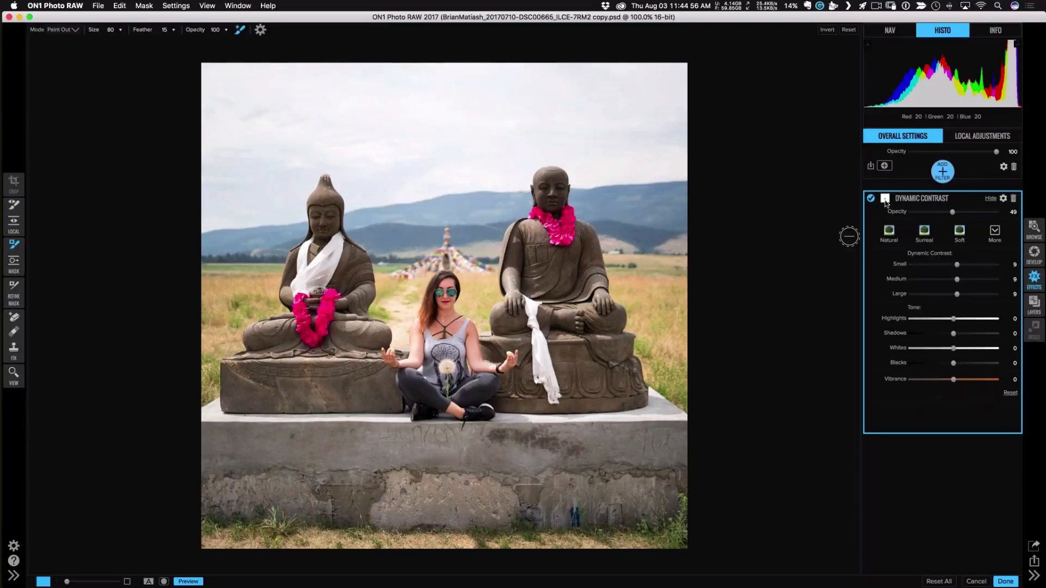
pyautogui.click(886, 201)
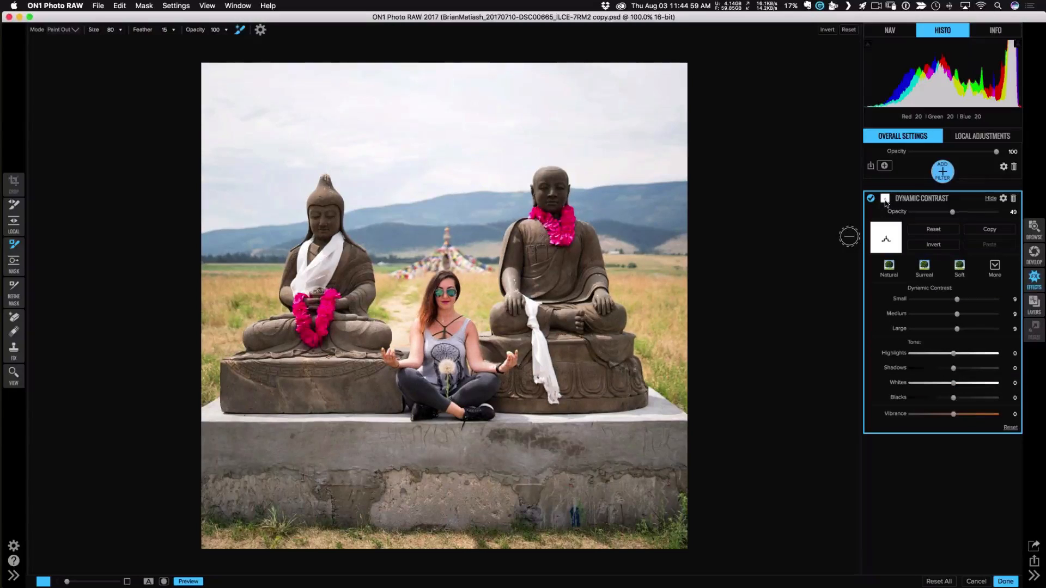
pyautogui.click(886, 201)
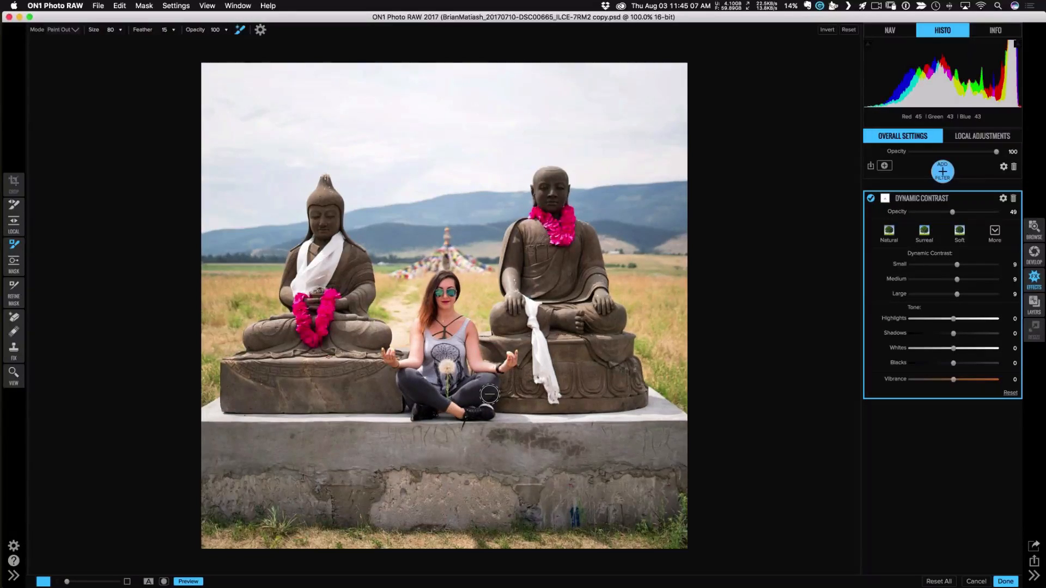
# Add a Sunshine filter with the Strong style and reduce its opacity to 63.
pyautogui.click(933, 173)
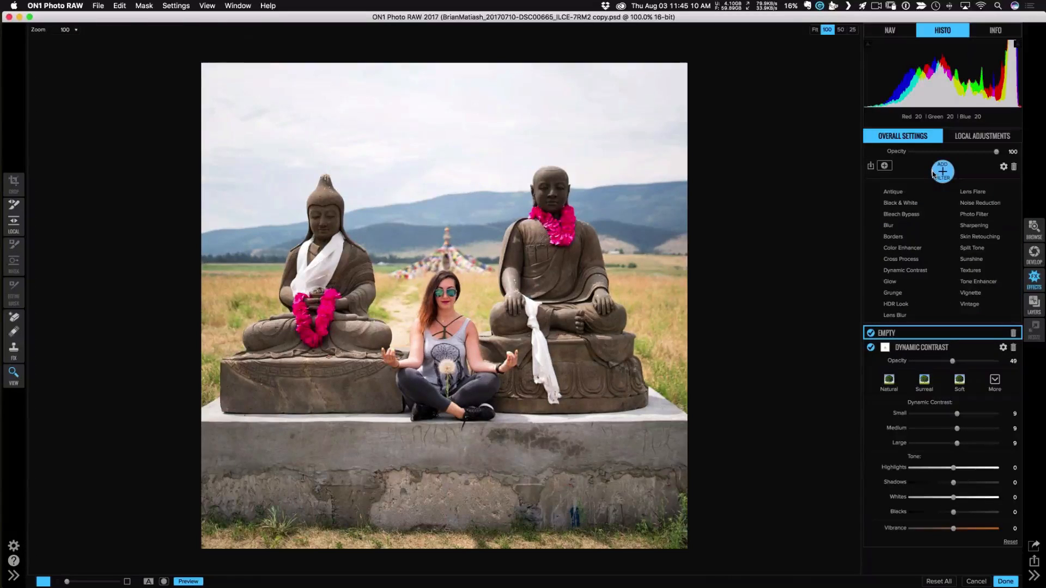
pyautogui.click(970, 259)
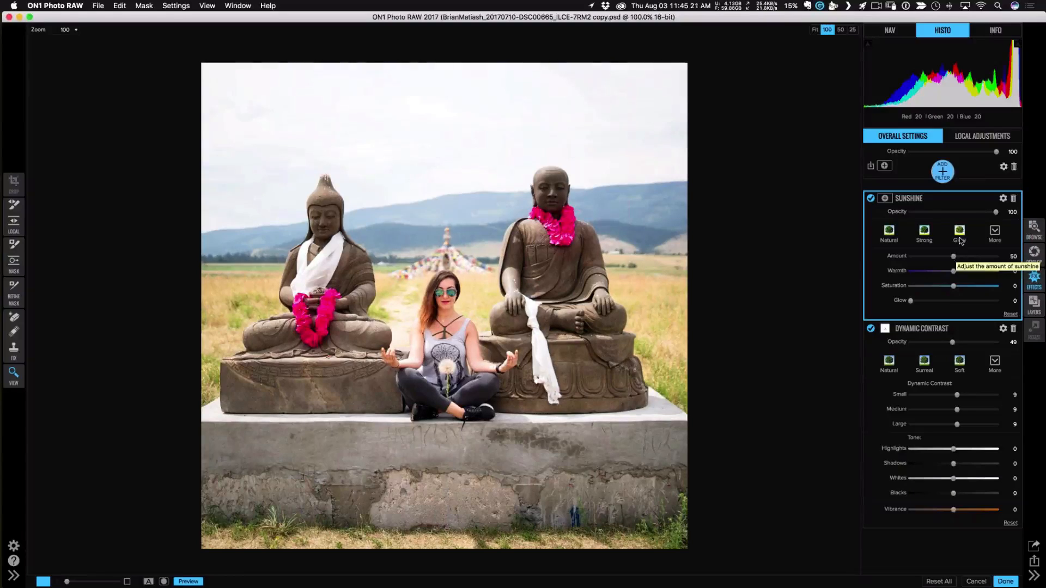
pyautogui.click(995, 232)
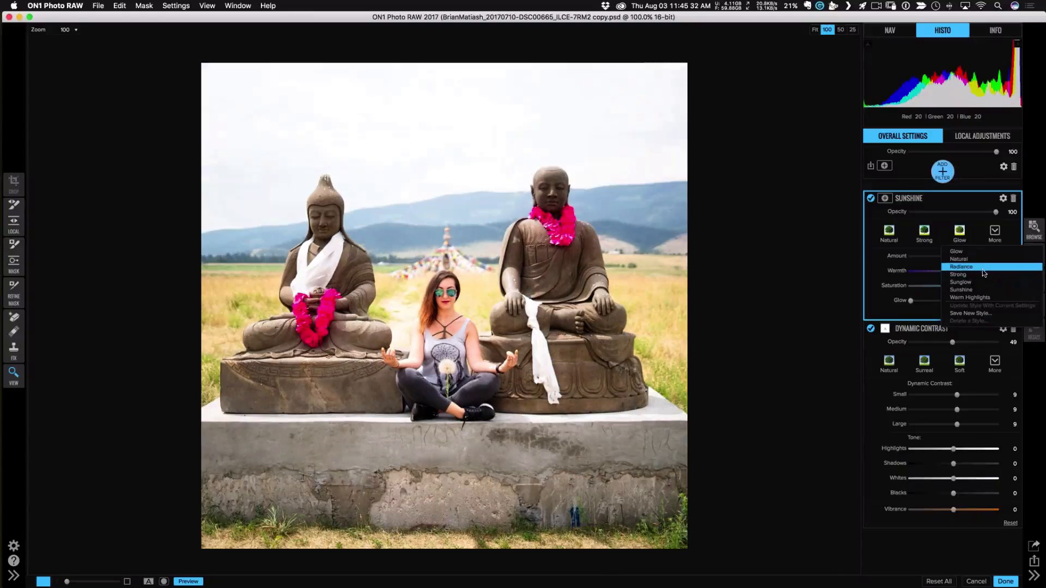
pyautogui.click(983, 274)
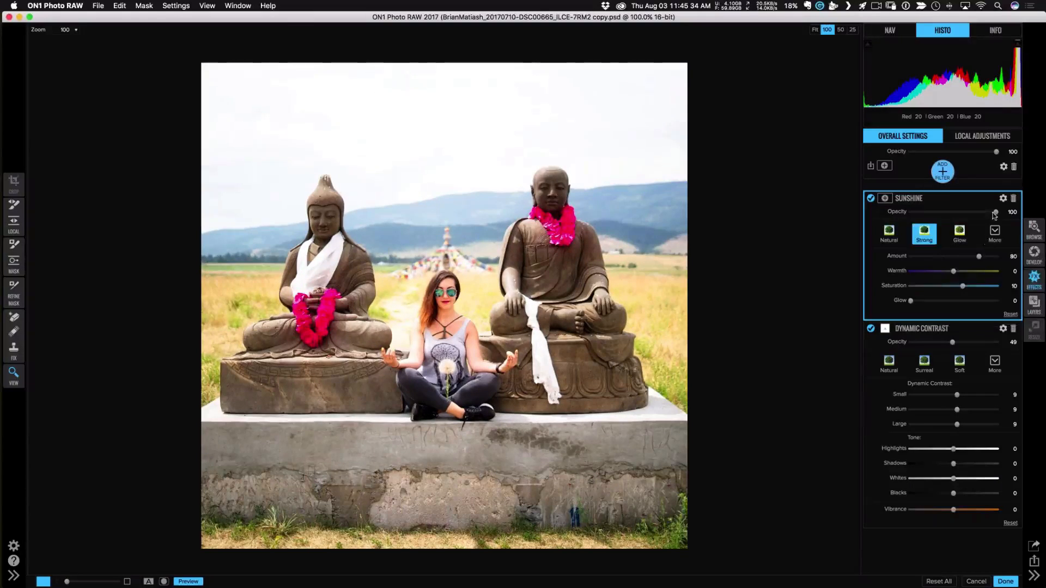
pyautogui.moveTo(992, 212); pyautogui.dragTo(966, 214)
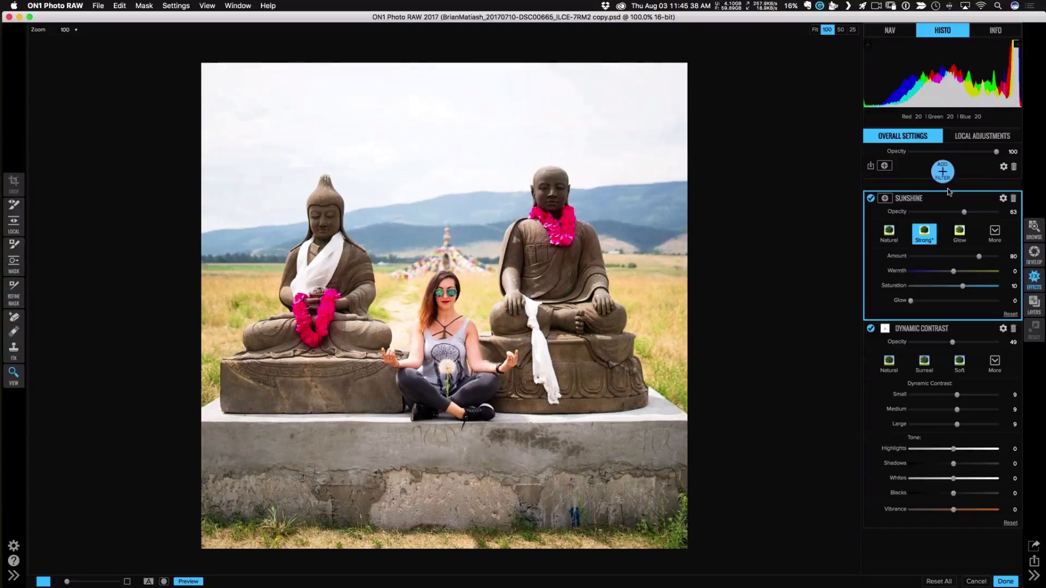
pyautogui.click(939, 173)
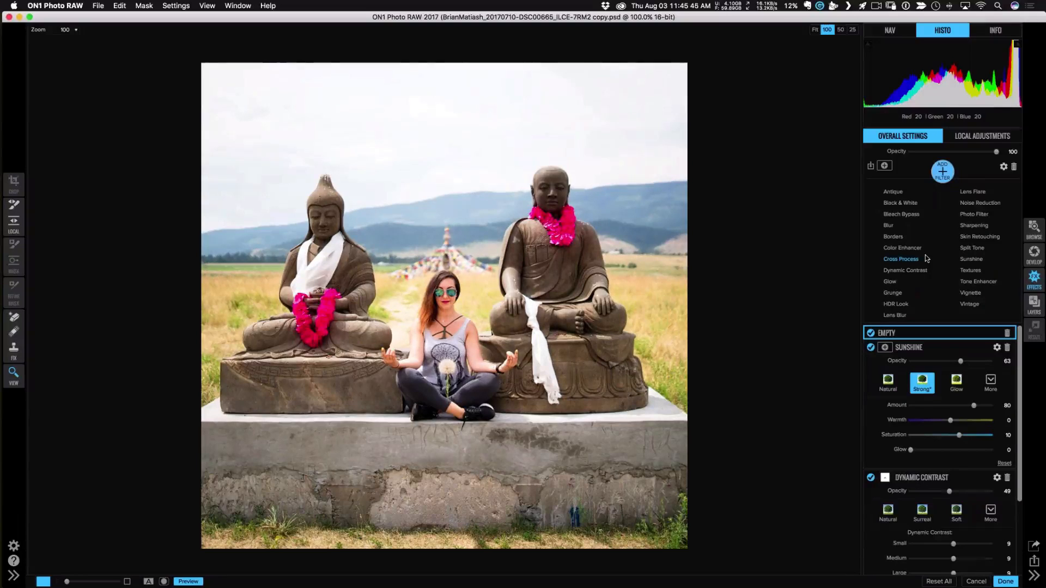
pyautogui.click(963, 193)
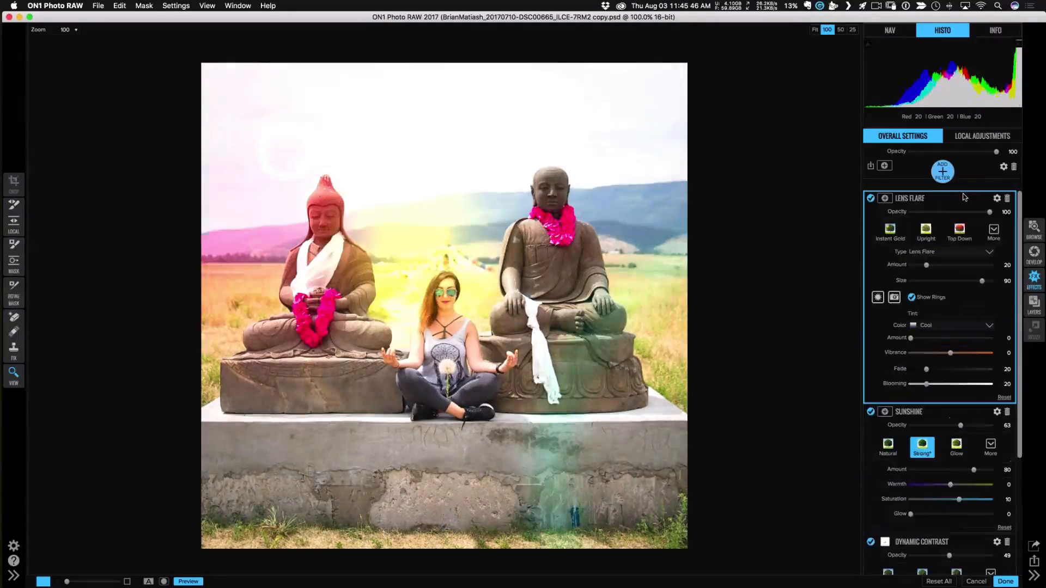
pyautogui.click(928, 231)
pyautogui.moveTo(990, 212); pyautogui.dragTo(1022, 212)
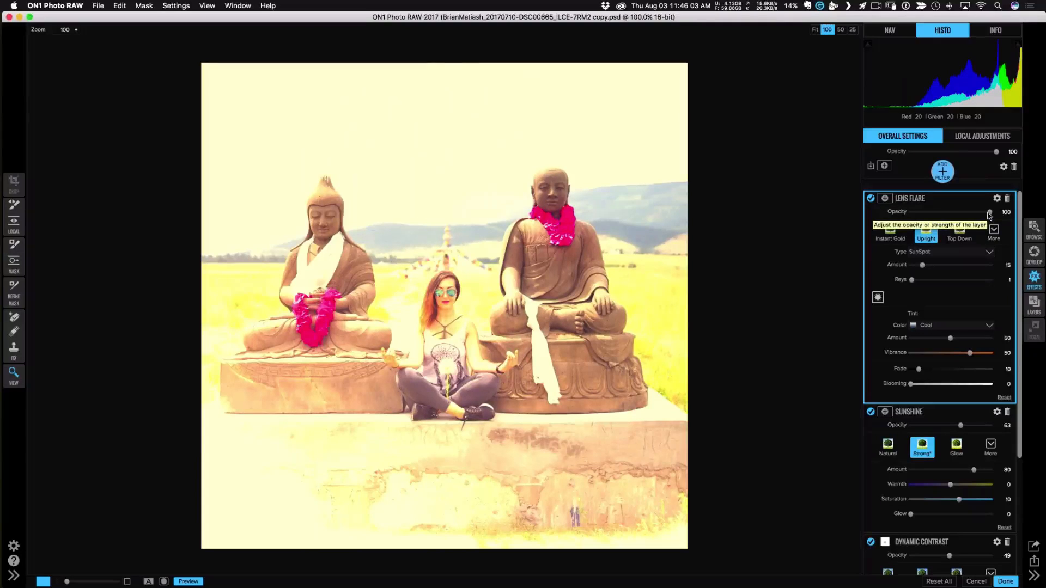
pyautogui.click(1007, 198)
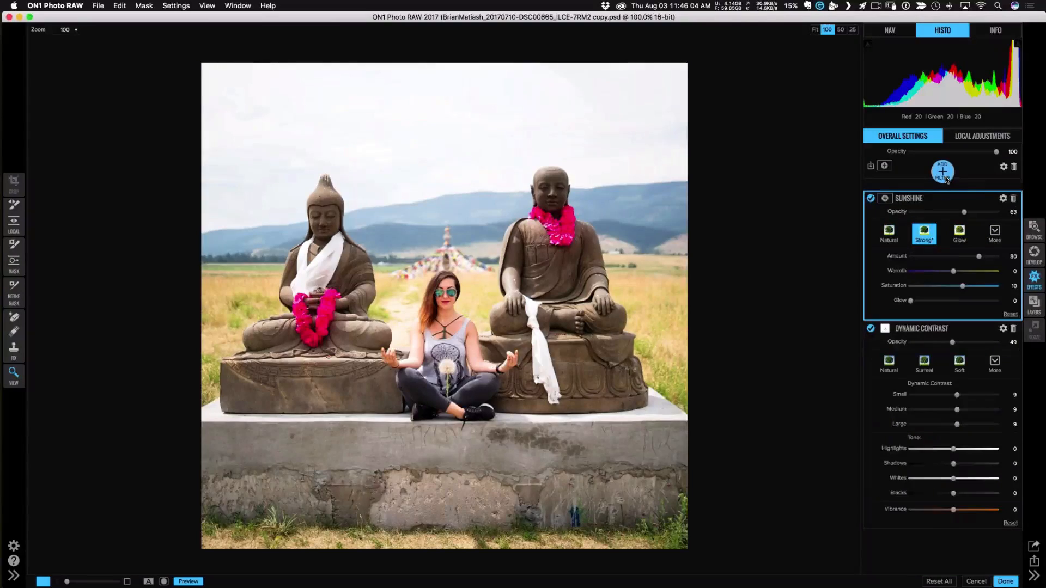
# Add a Lens Flare filter with the Upright style and set its opacity to 43.
pyautogui.click(947, 179)
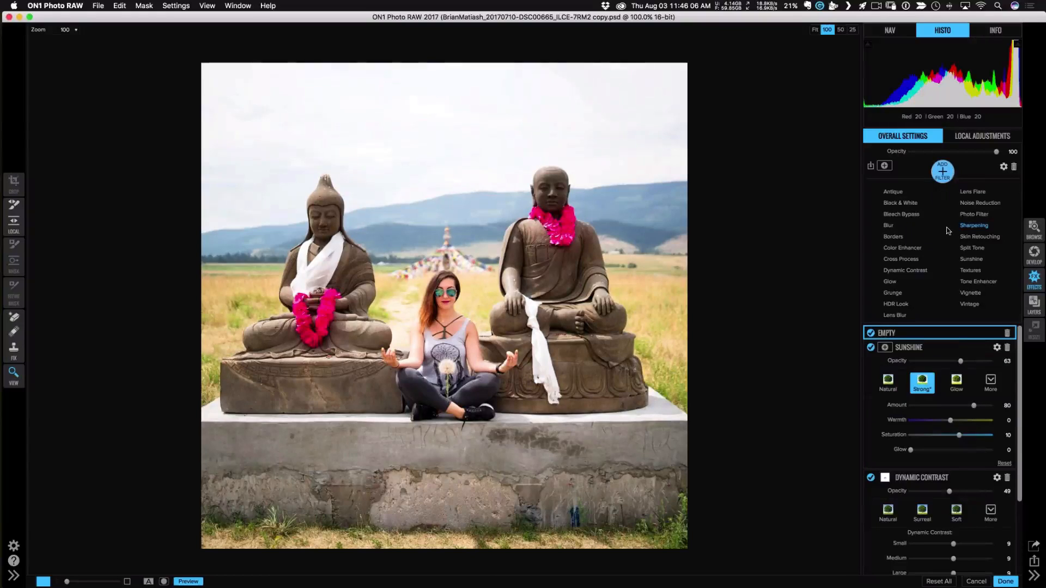
pyautogui.click(965, 194)
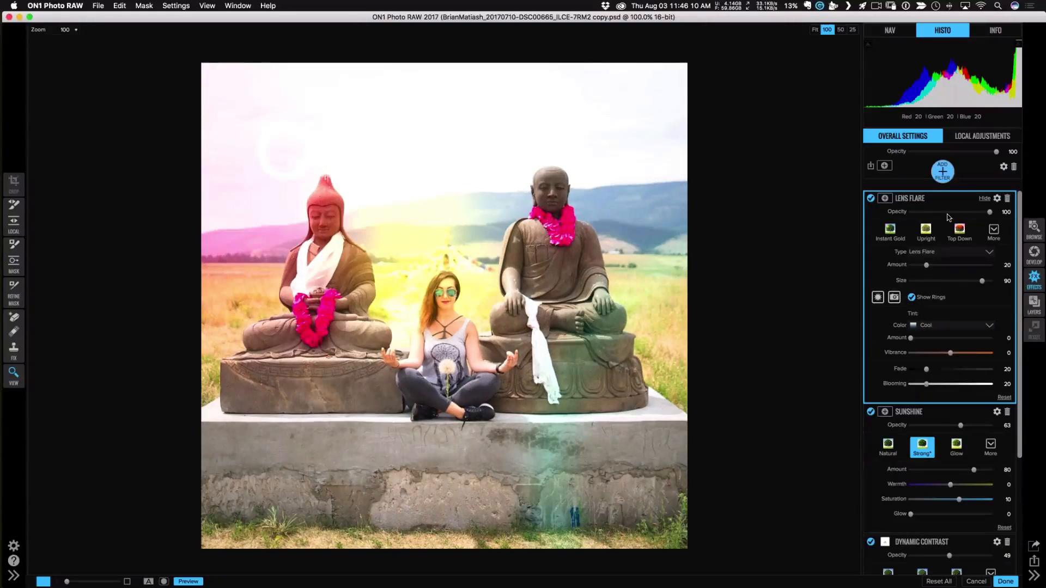
pyautogui.click(933, 232)
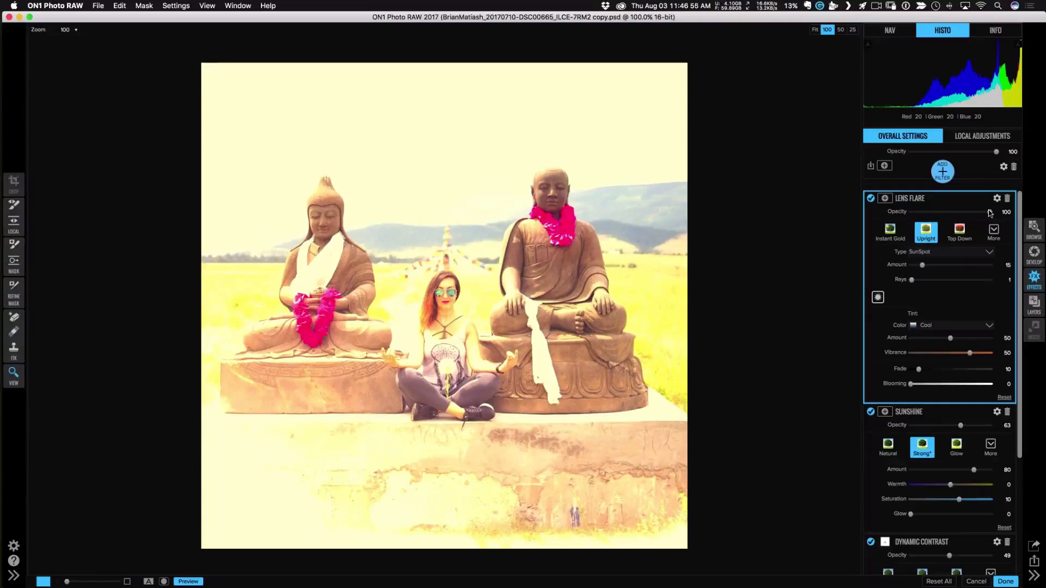
pyautogui.moveTo(990, 212); pyautogui.dragTo(889, 224)
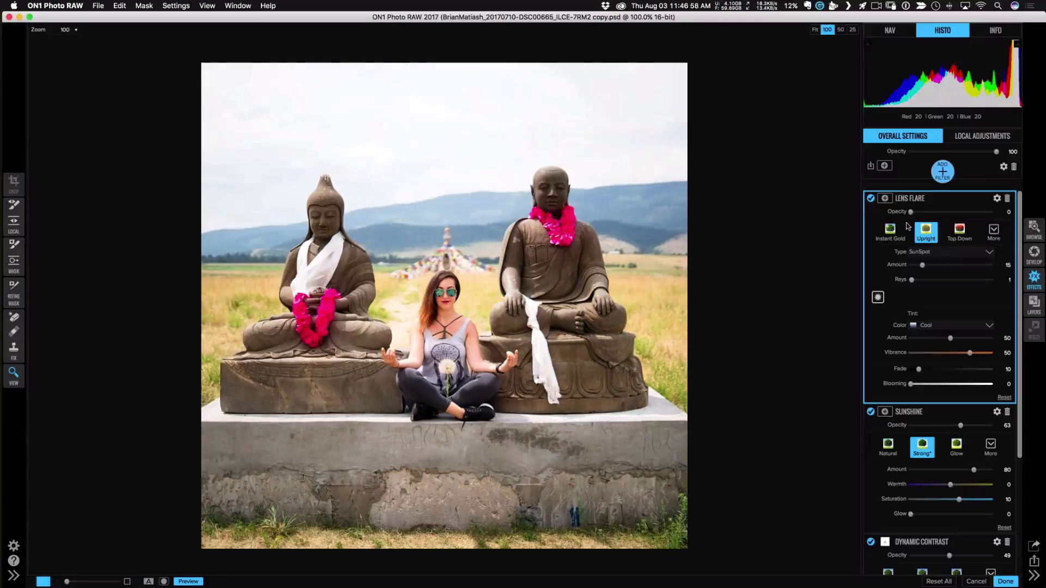
pyautogui.moveTo(907, 226); pyautogui.dragTo(922, 224)
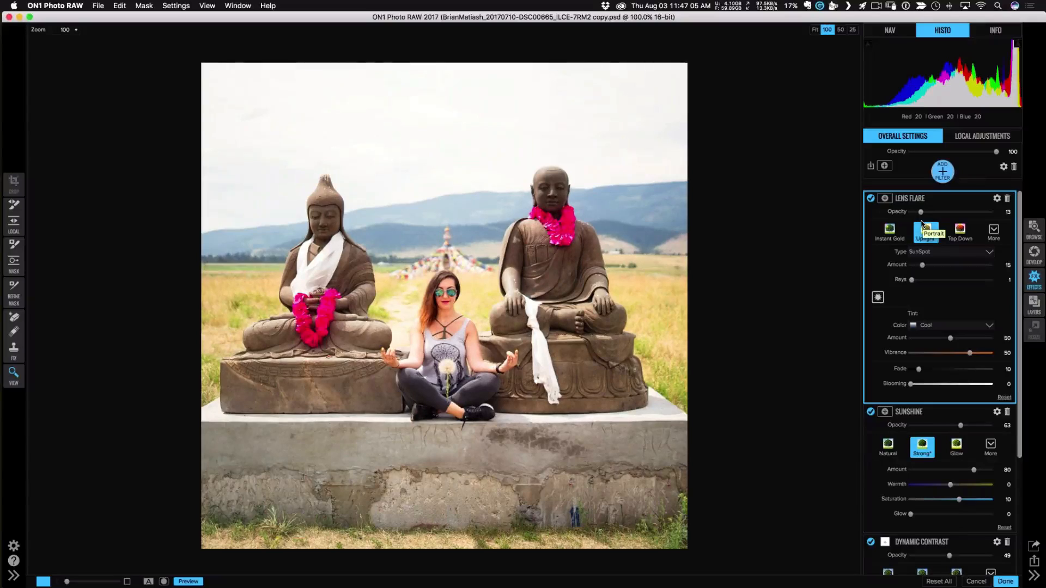
pyautogui.moveTo(921, 213); pyautogui.dragTo(936, 215)
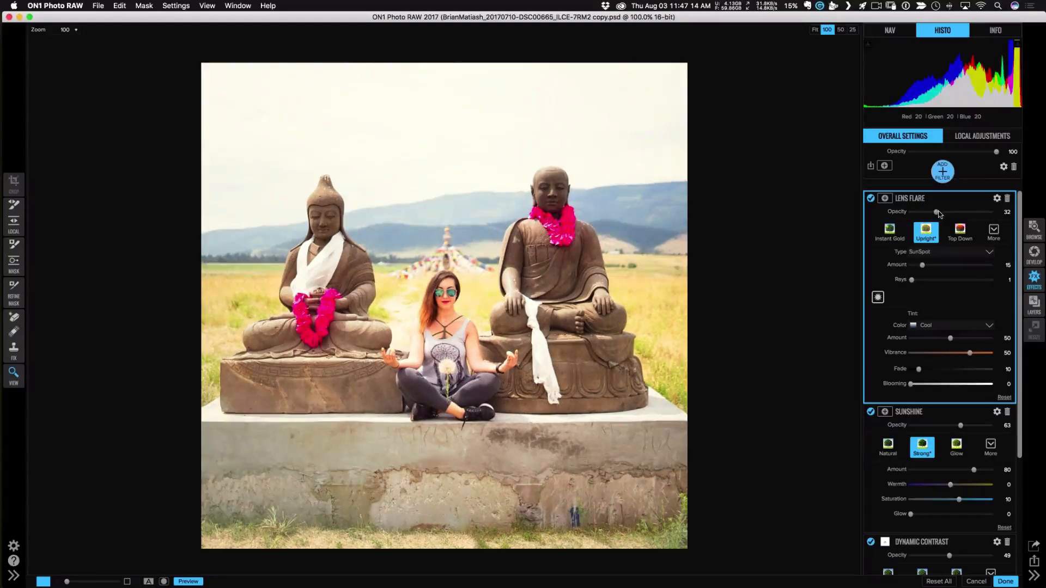
pyautogui.moveTo(939, 214); pyautogui.dragTo(944, 214)
pyautogui.moveTo(945, 214); pyautogui.dragTo(946, 213)
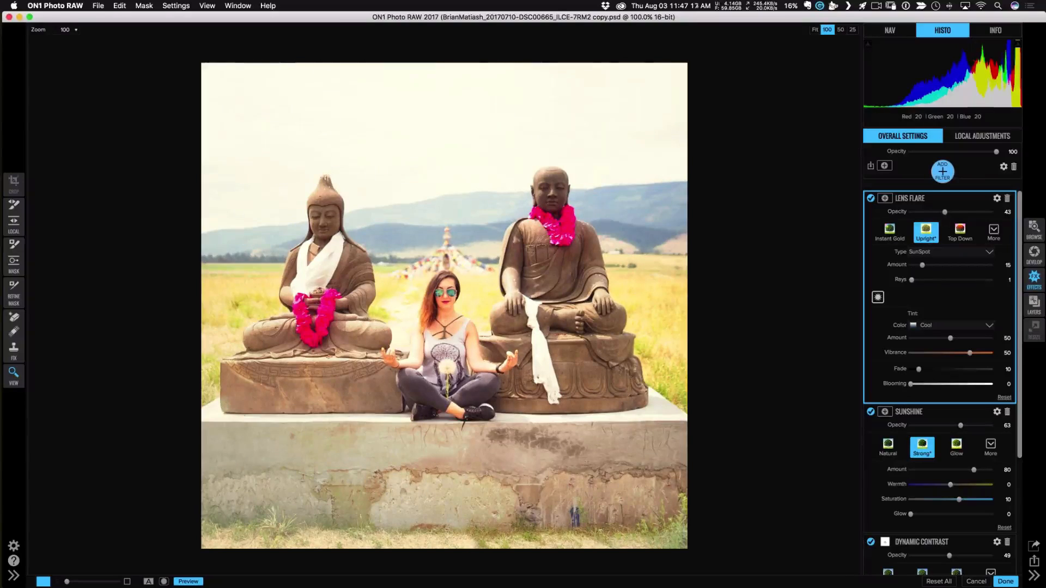
# Partially paint the Lens Flare filter out over the woman with the masking brush at 49 opacity.
pyautogui.click(14, 245)
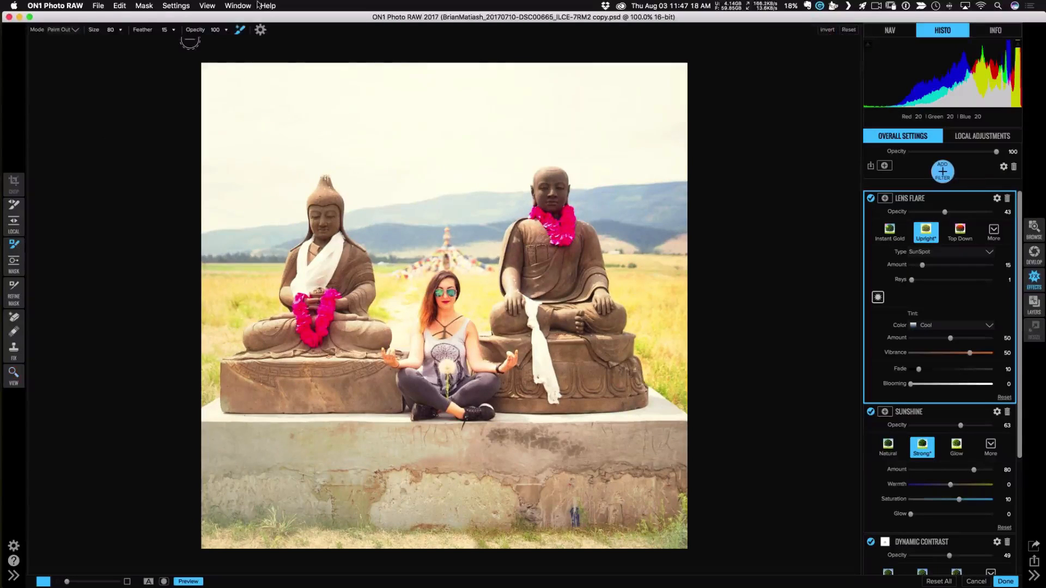
pyautogui.click(226, 31)
pyautogui.moveTo(222, 40); pyautogui.dragTo(196, 40)
pyautogui.click(240, 29)
pyautogui.moveTo(439, 316)
pyautogui.mouseDown()
pyautogui.moveTo(452, 324)
pyautogui.moveTo(438, 327)
pyautogui.moveTo(445, 302)
pyautogui.mouseUp()
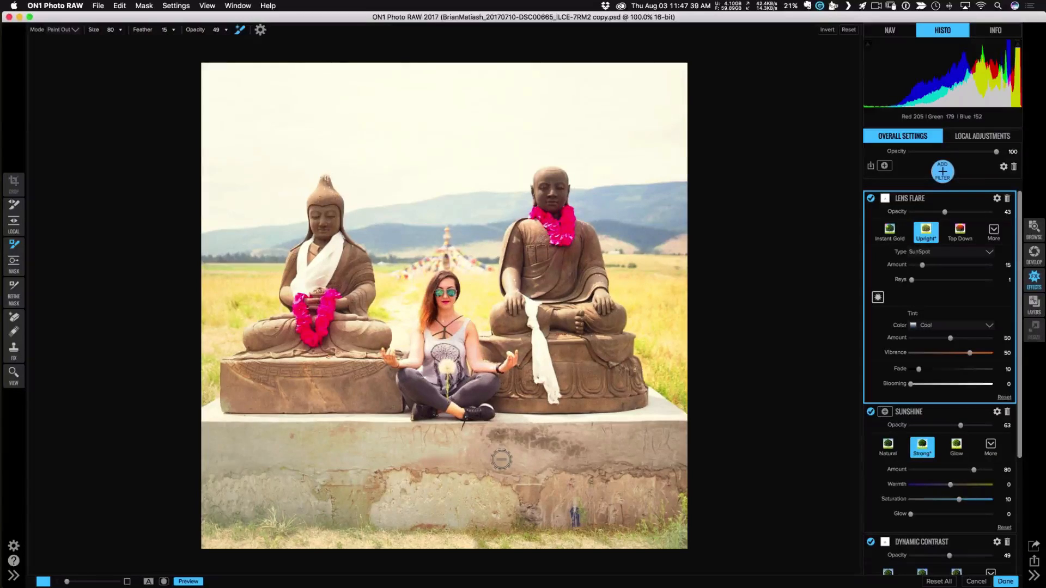
# Add a Textures filter using the Paper category's Rice Paper Light texture and scale the texture to 26.
pyautogui.click(943, 173)
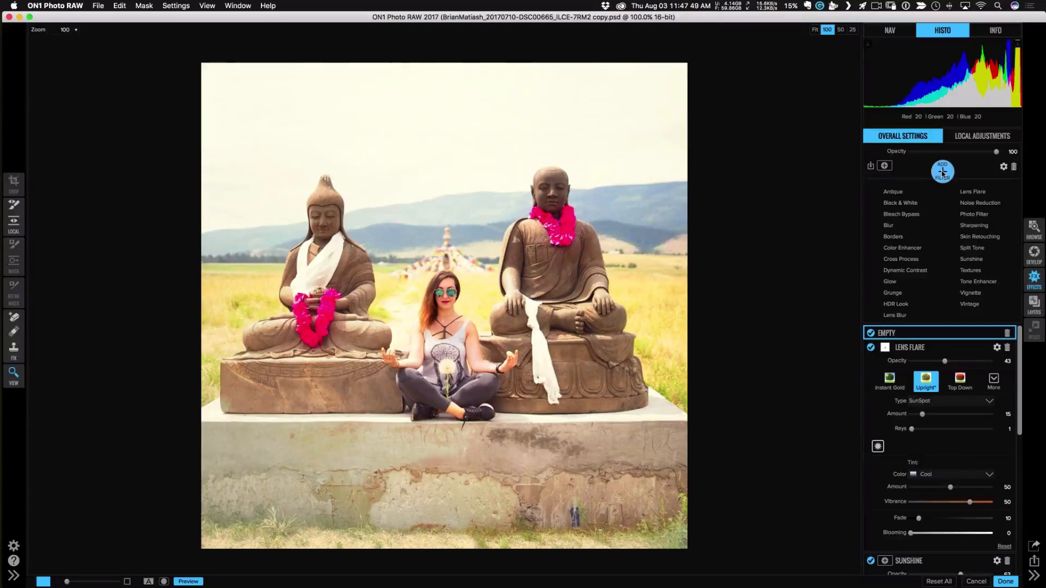
pyautogui.click(963, 273)
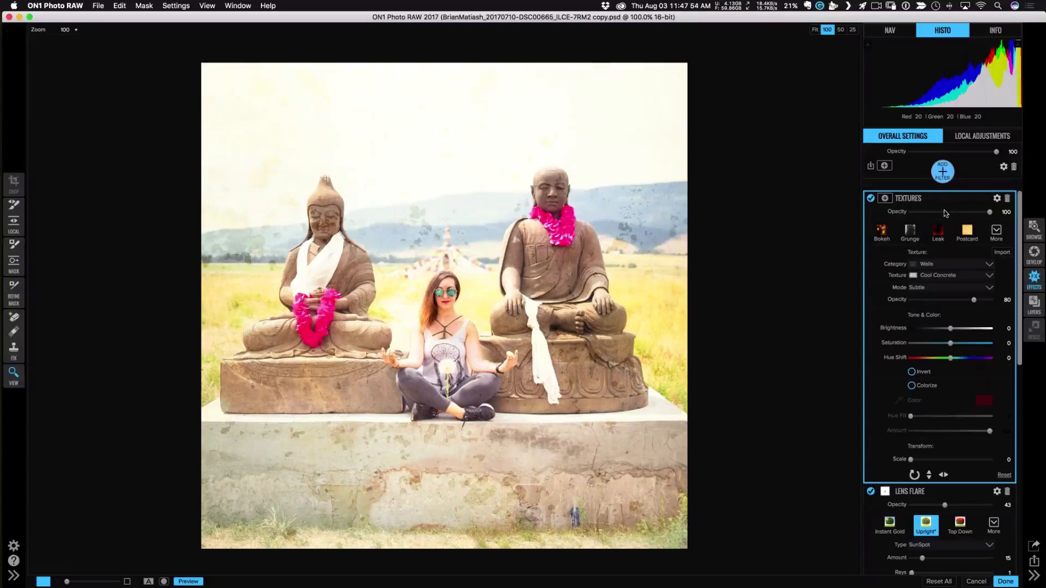
pyautogui.click(941, 266)
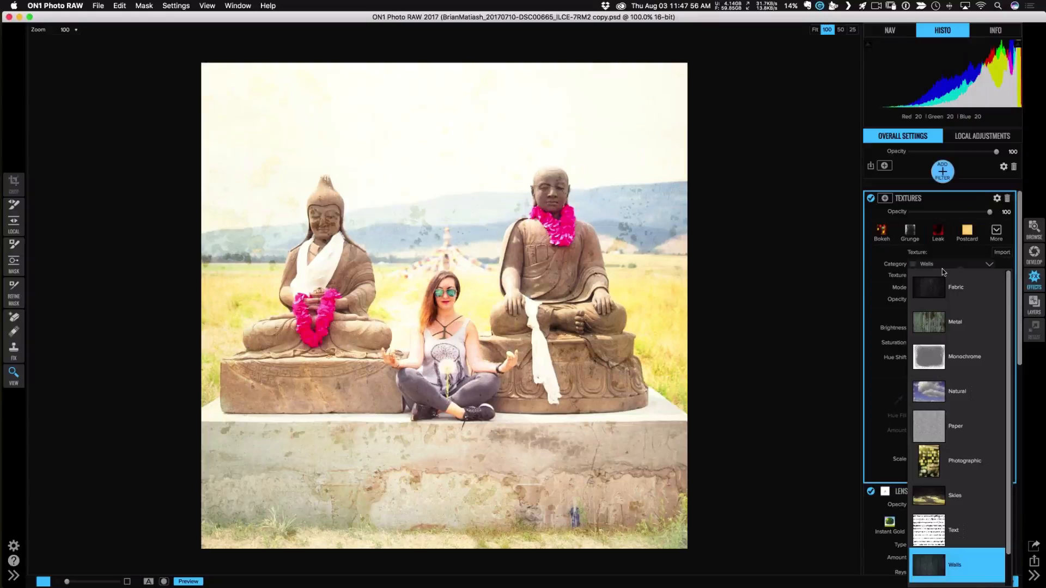
pyautogui.click(956, 426)
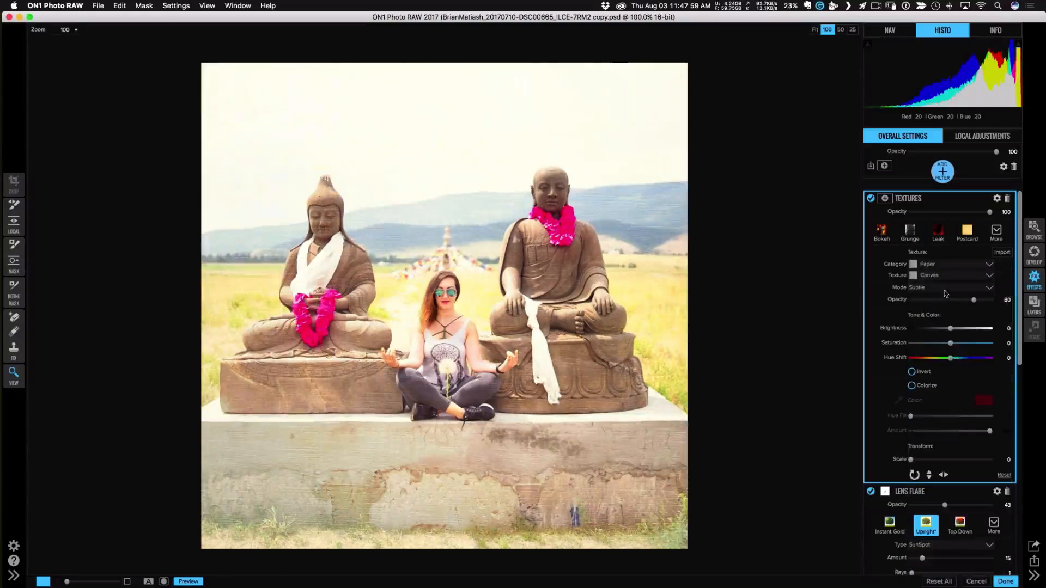
pyautogui.click(940, 275)
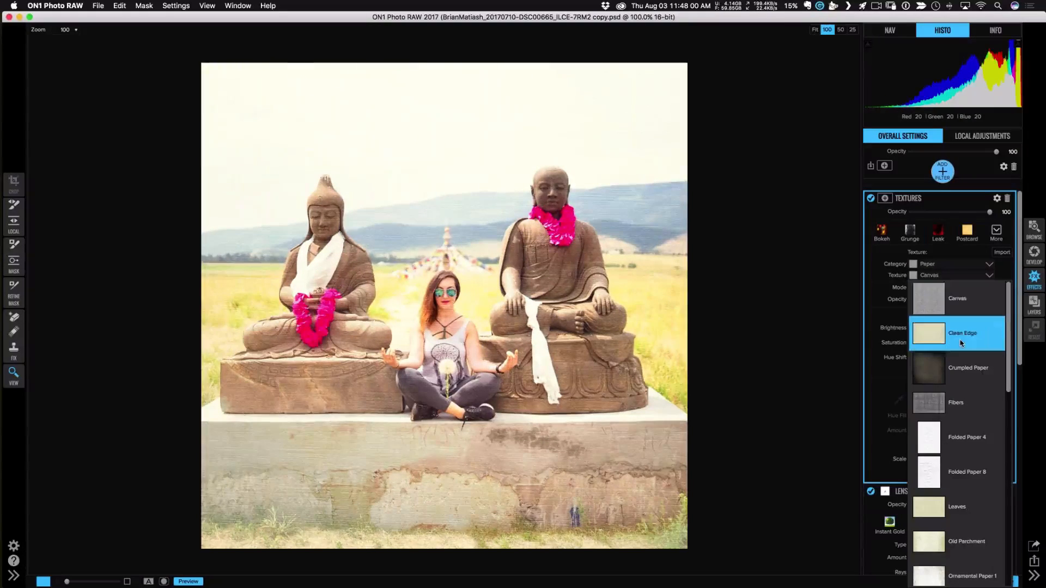
pyautogui.scroll(-10, 962, 382)
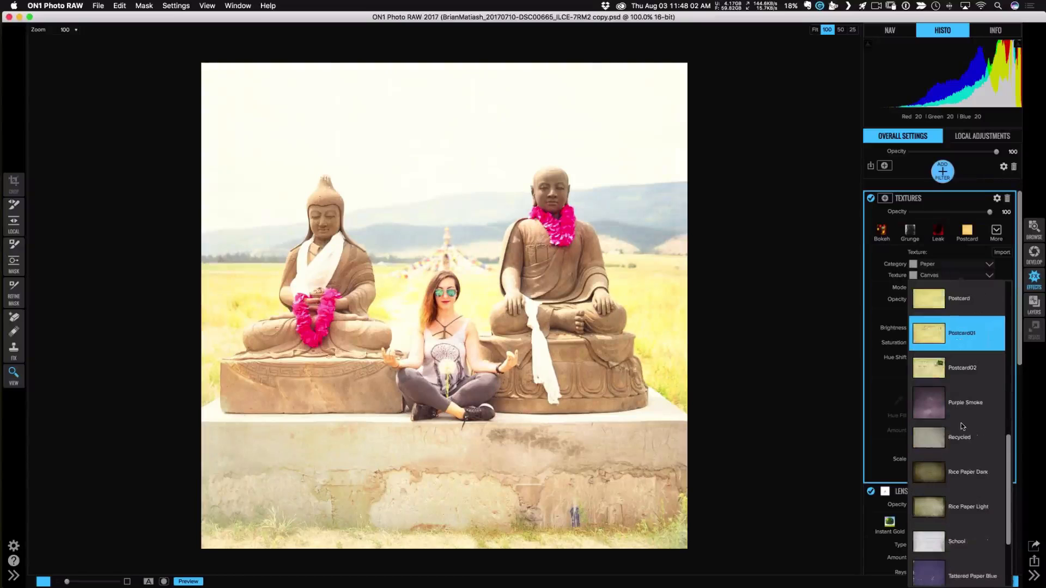
pyautogui.click(951, 504)
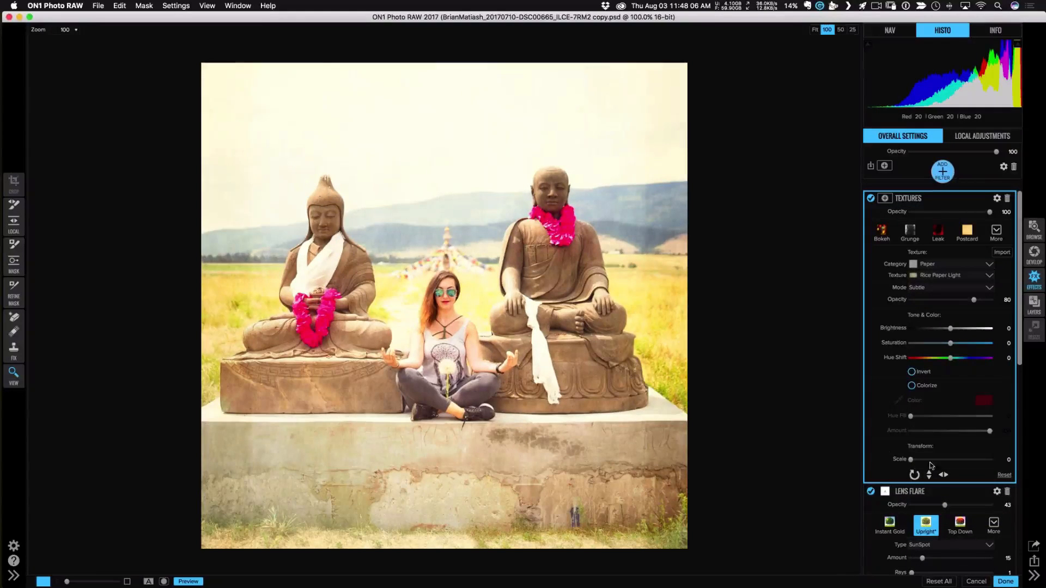
pyautogui.moveTo(911, 460); pyautogui.dragTo(878, 463)
pyautogui.moveTo(911, 459)
pyautogui.mouseDown()
pyautogui.moveTo(901, 463)
pyautogui.moveTo(931, 462)
pyautogui.mouseUp()
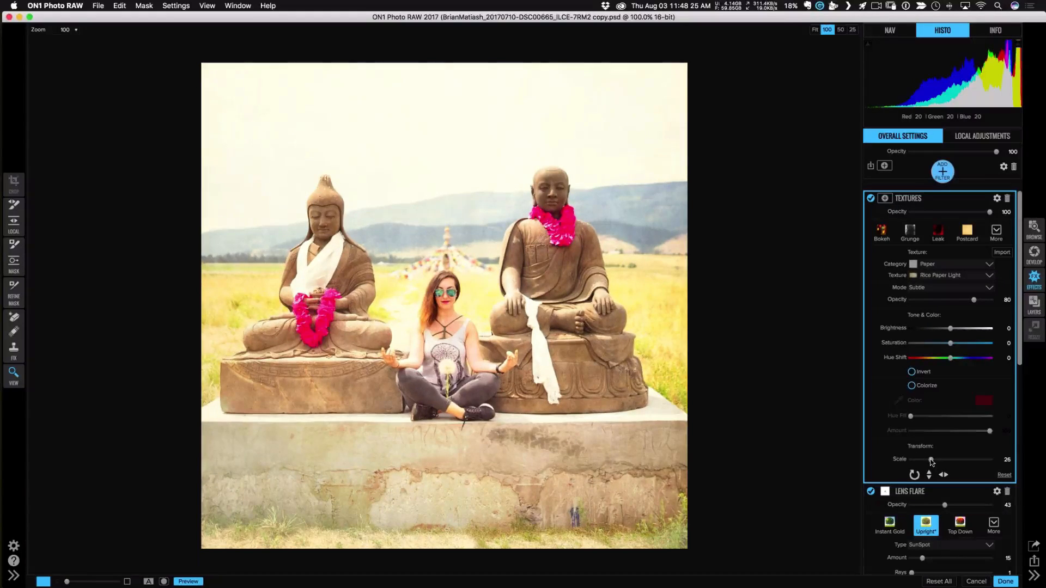
# Set the Textures filter's blending mode to Soft Light and reduce the filter's opacity to 28.
pyautogui.click(997, 200)
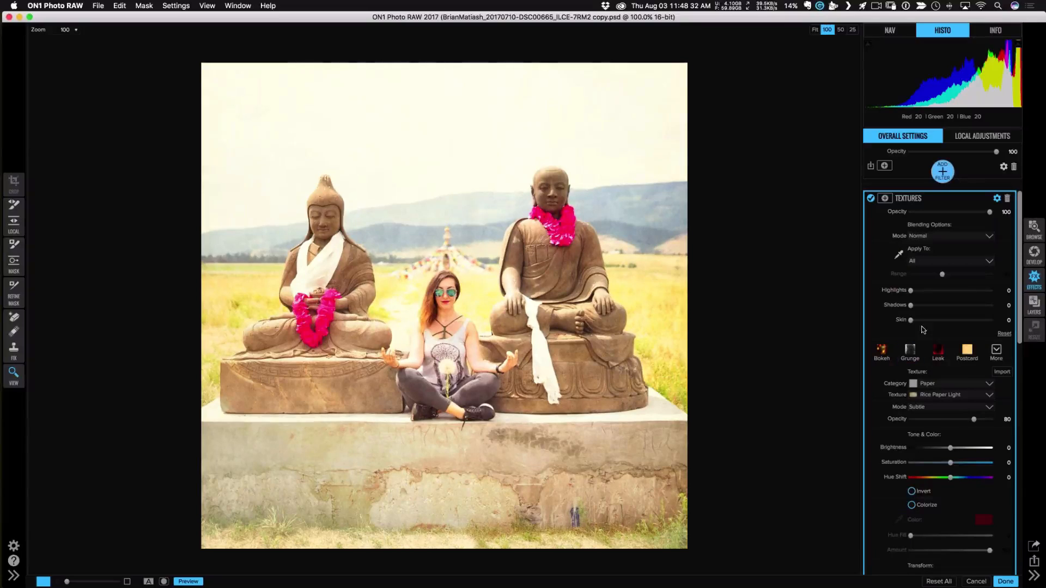
pyautogui.click(947, 238)
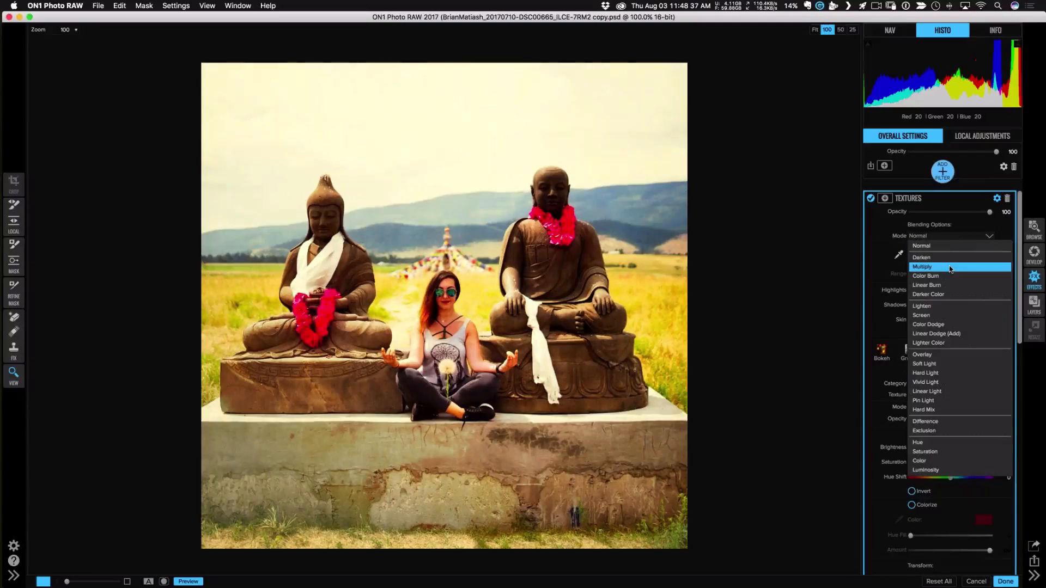
pyautogui.click(931, 365)
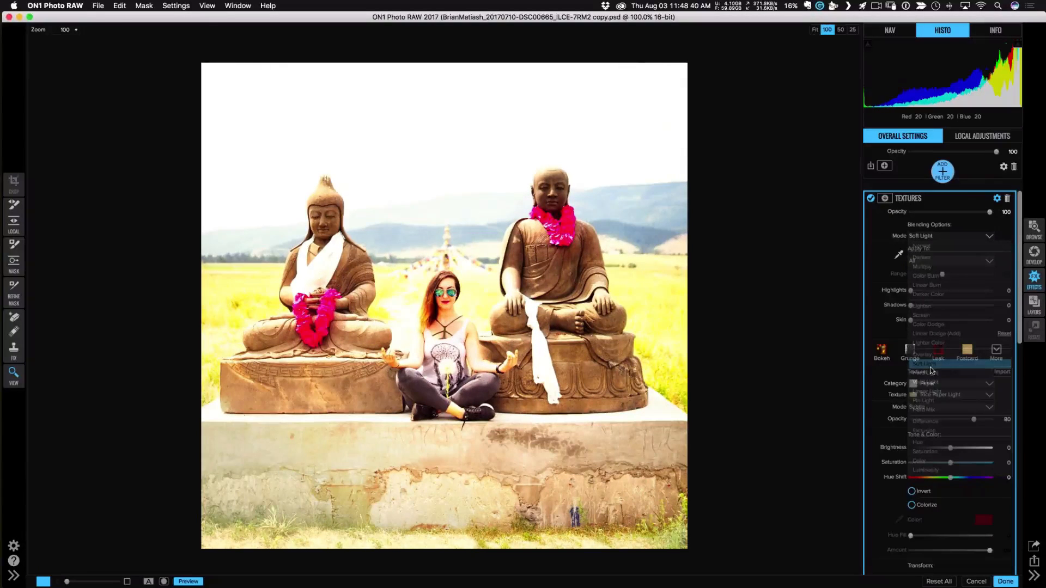
pyautogui.moveTo(990, 212); pyautogui.dragTo(933, 213)
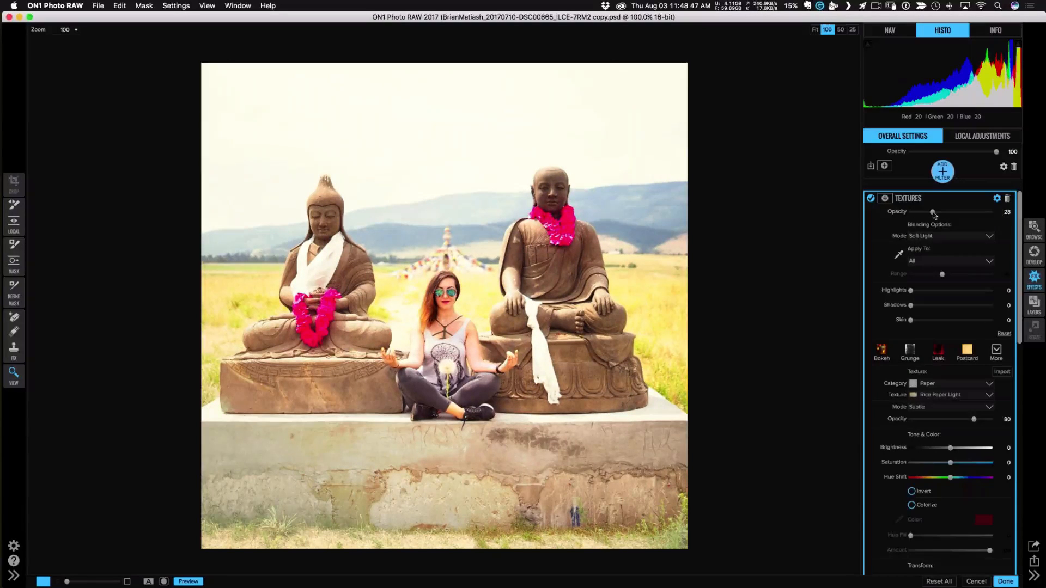
# Add a Vignette filter with the Big Softy style and set its brightness to -60 and size to 9.
pyautogui.click(942, 174)
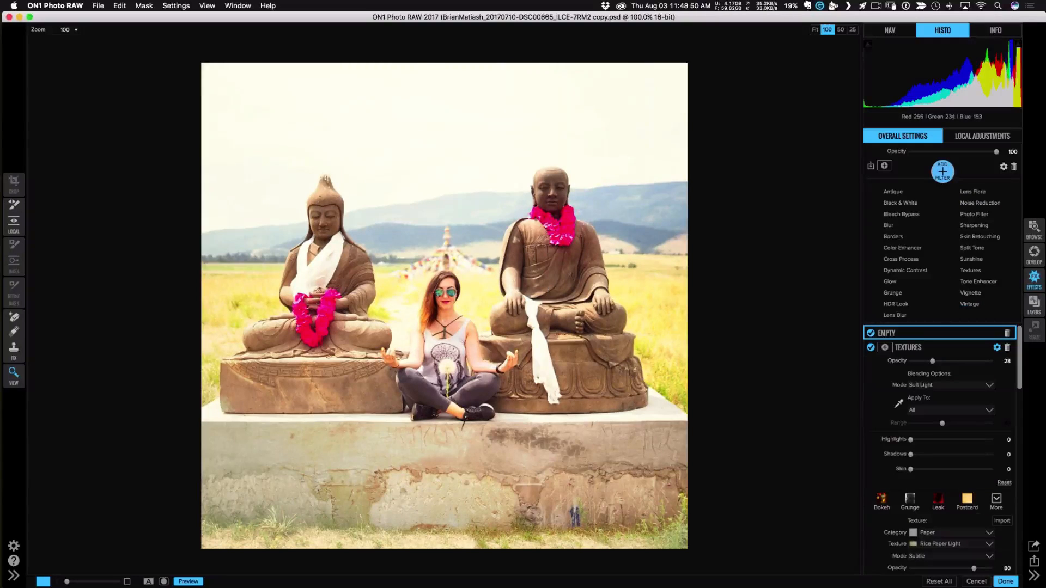
pyautogui.click(967, 293)
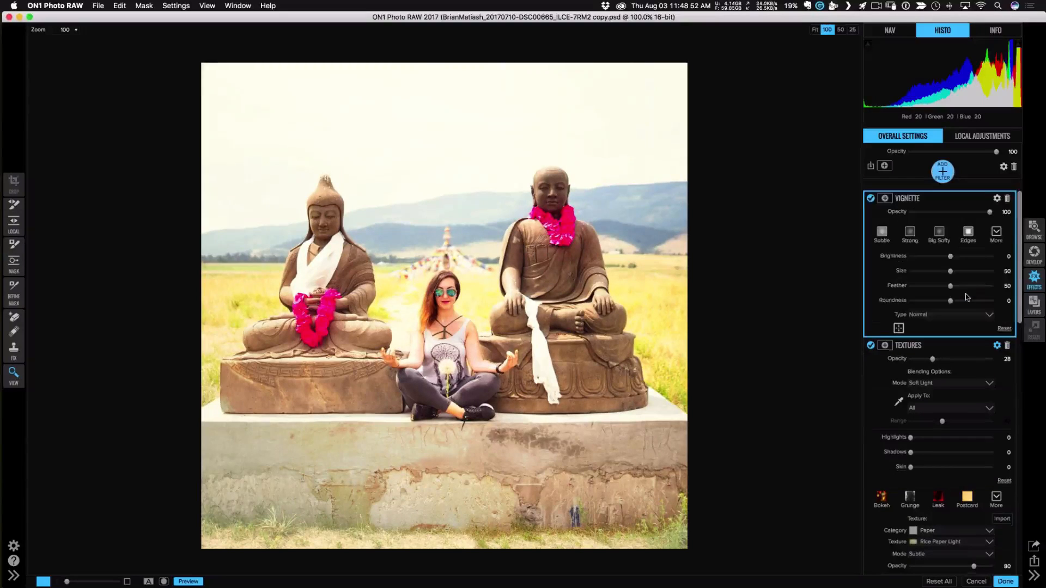
pyautogui.click(940, 245)
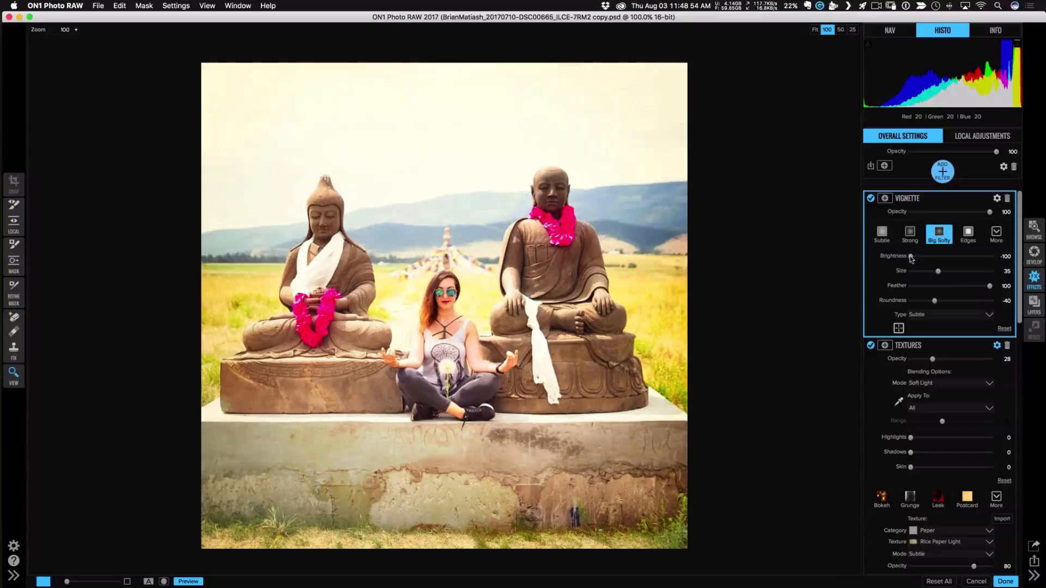
pyautogui.moveTo(911, 257); pyautogui.dragTo(927, 261)
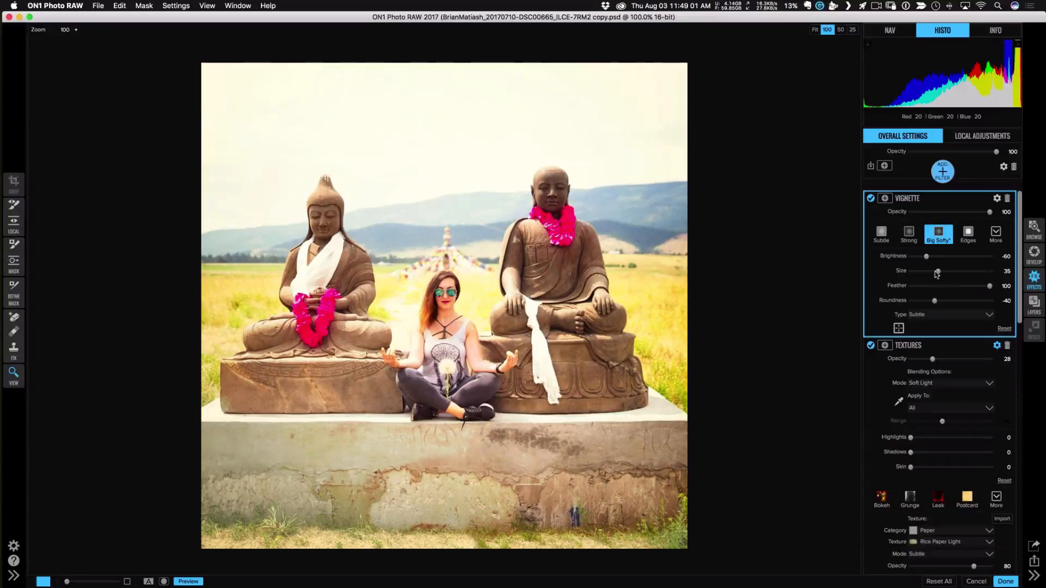
pyautogui.moveTo(936, 272); pyautogui.dragTo(918, 273)
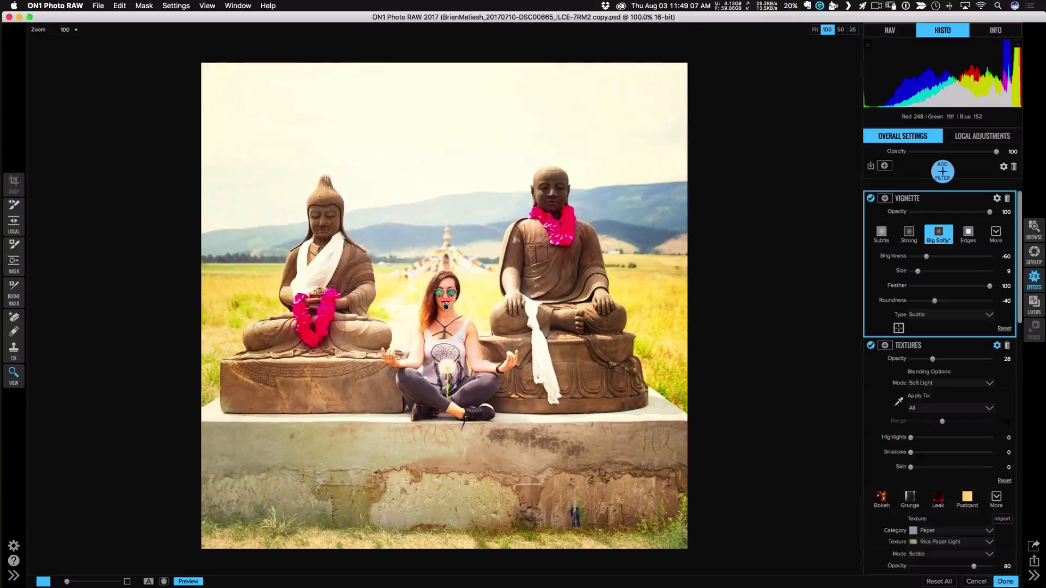
# Compare the photo with and without the effects and apply the filters to the layer.
pyautogui.click(191, 583)
pyautogui.click(191, 583)
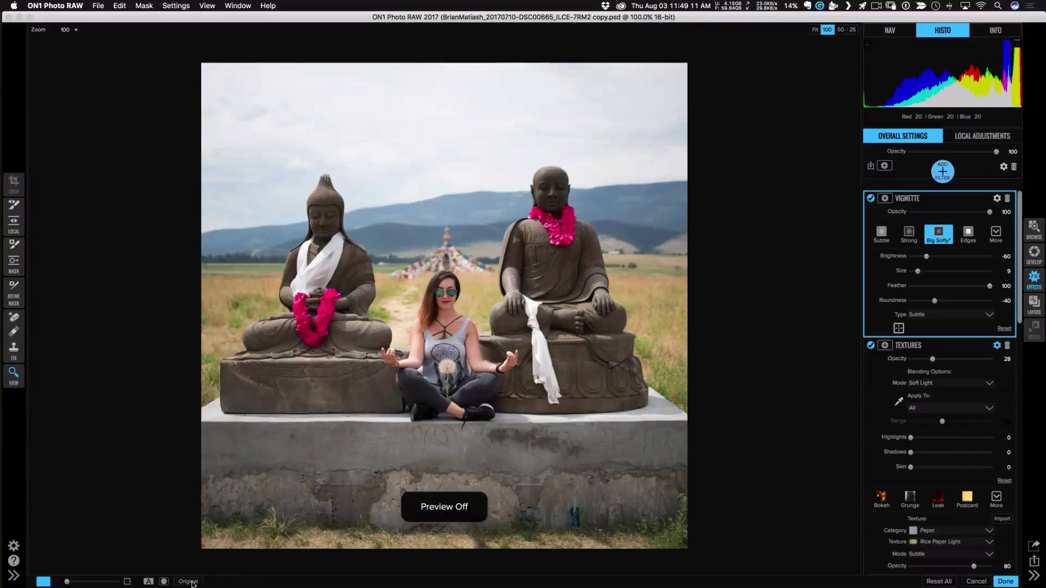
pyautogui.click(190, 582)
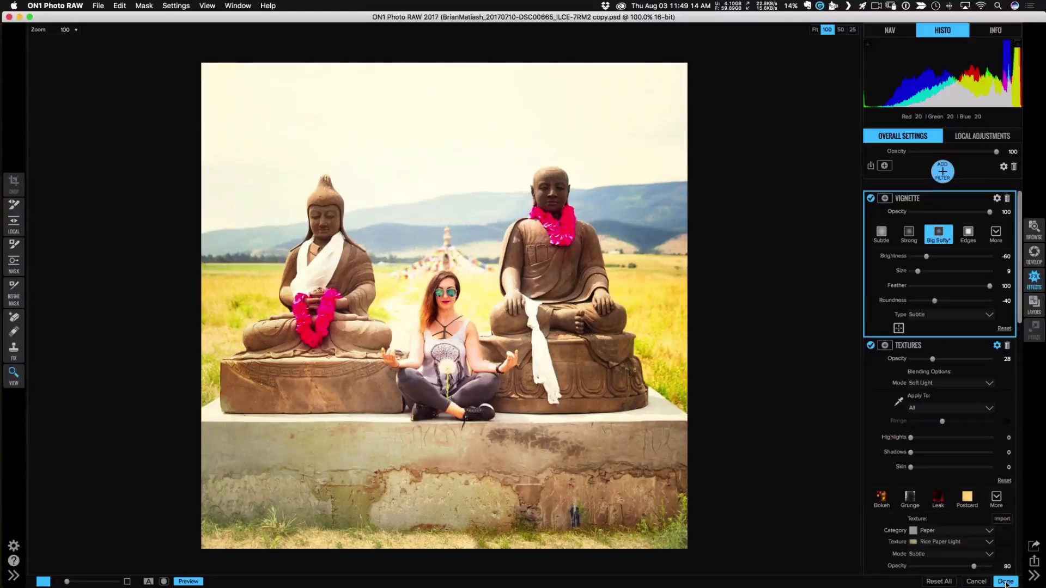
pyautogui.click(1005, 583)
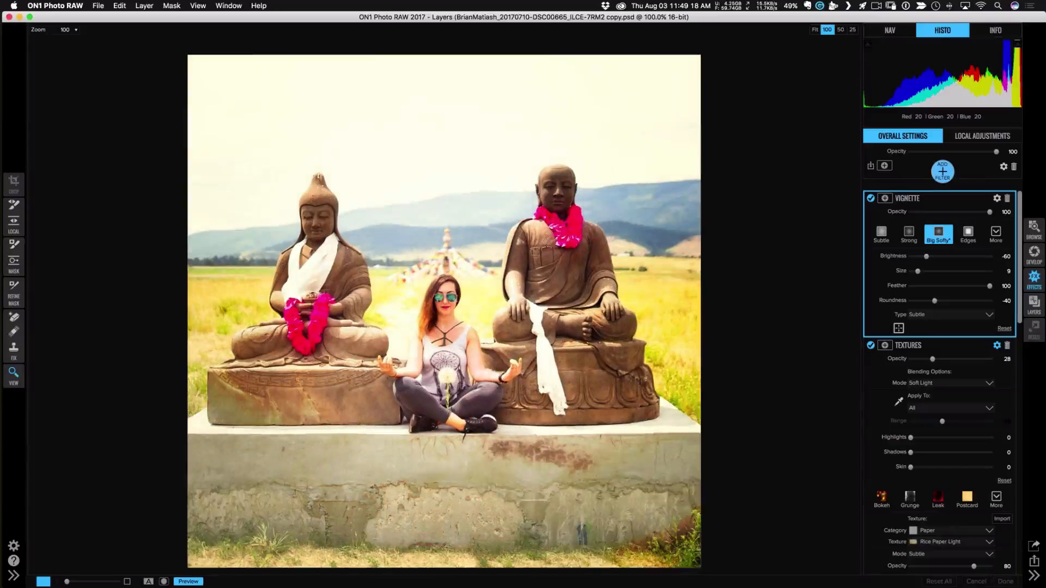
# Compare the Composite layer with its Develop / Effects hidden and shown, and save the file.
pyautogui.click(884, 206)
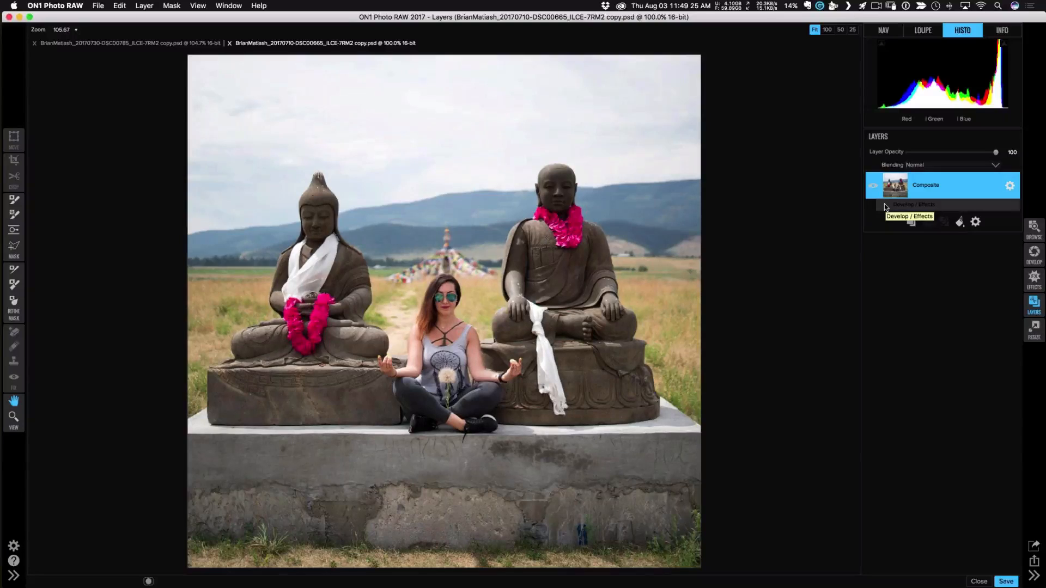
pyautogui.click(883, 205)
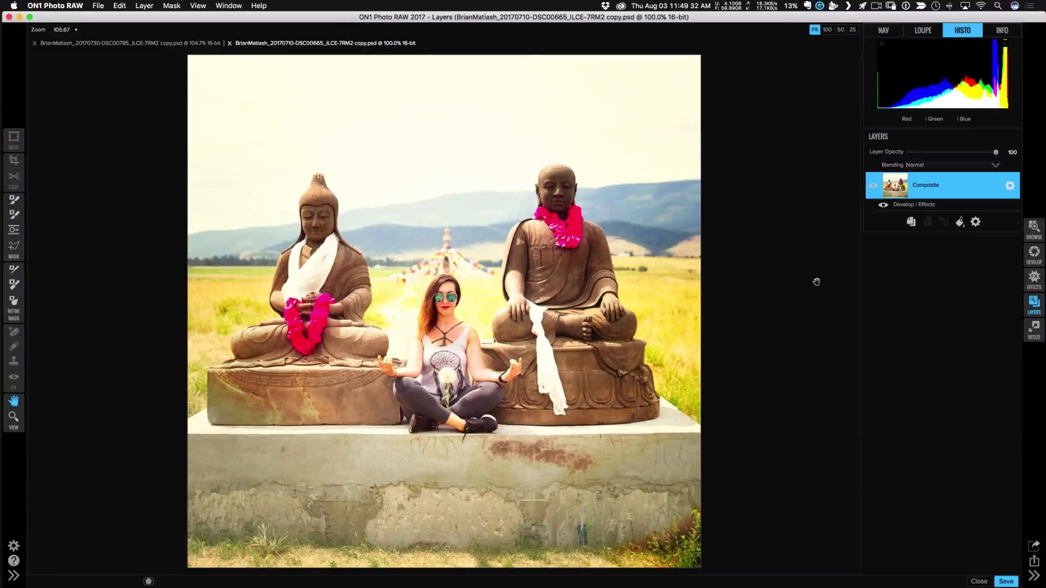
pyautogui.click(1005, 581)
# Open the photo of the red-roofed cabin in the grass field from Browse into Layers as a PSD copy.
pyautogui.click(1034, 230)
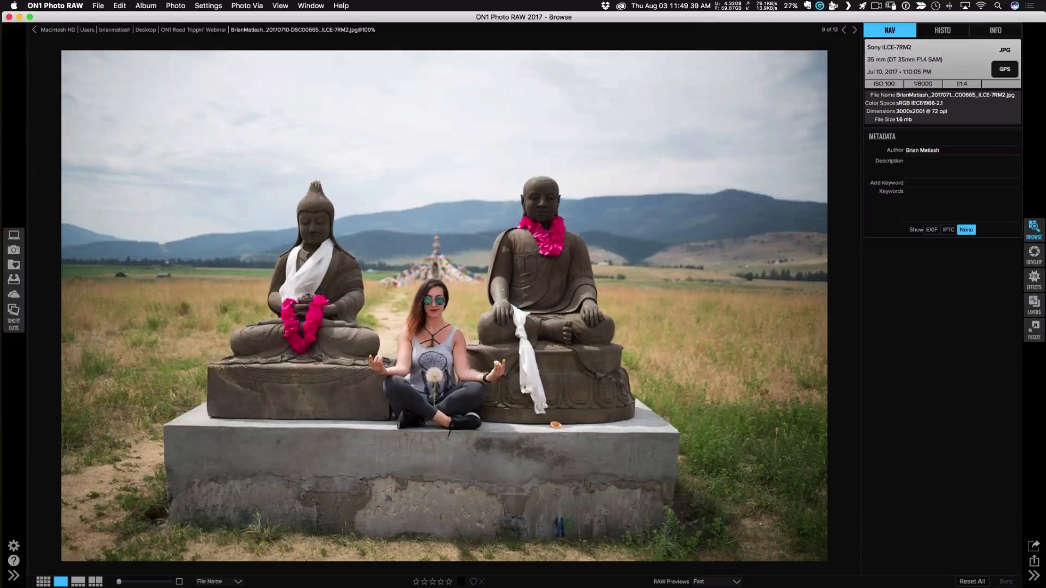
pyautogui.press('g')
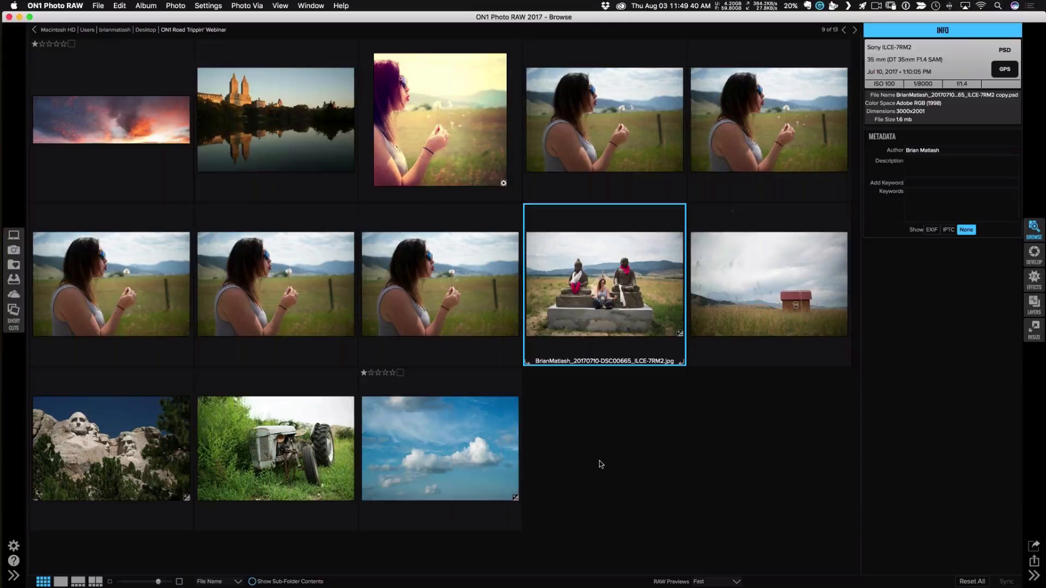
pyautogui.click(774, 300)
pyautogui.doubleClick(775, 299)
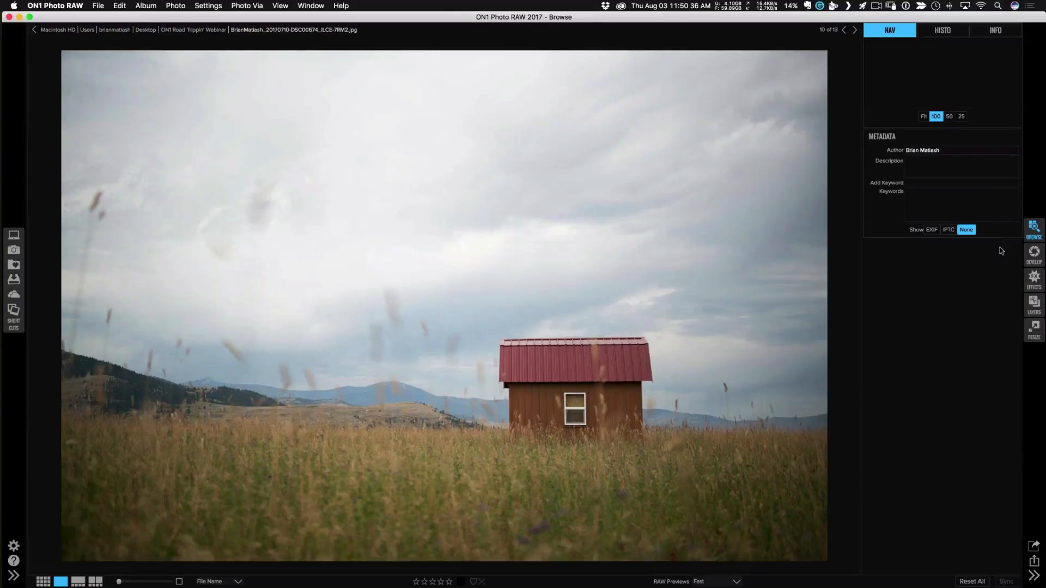
pyautogui.click(1034, 304)
pyautogui.click(599, 310)
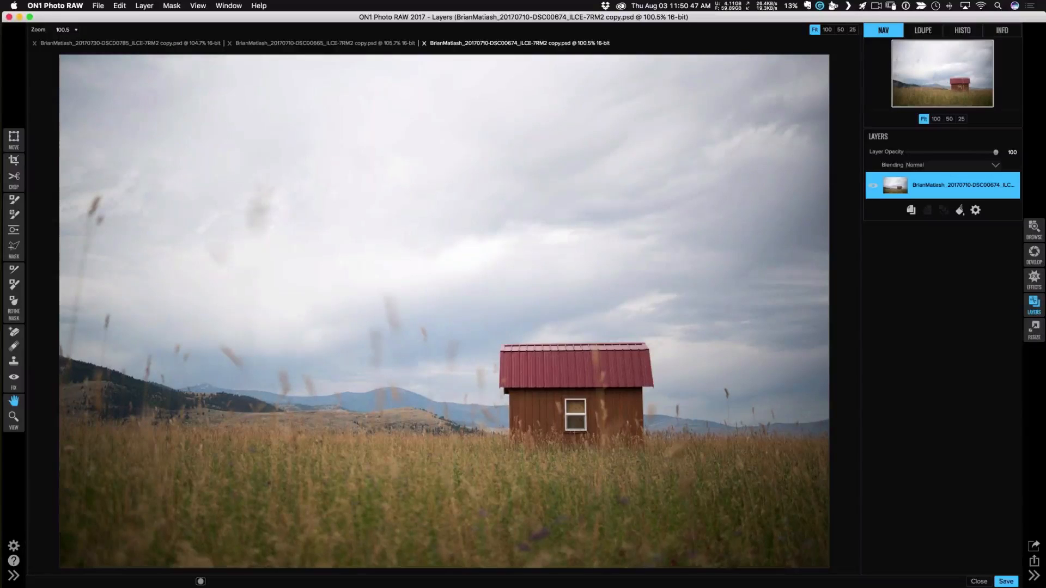
pyautogui.click(14, 160)
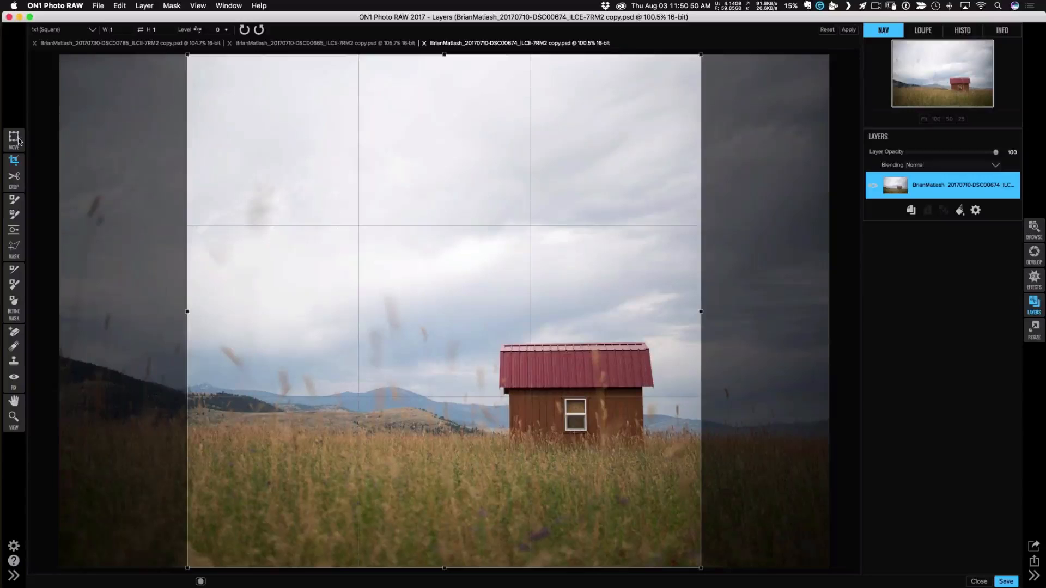
pyautogui.click(13, 138)
pyautogui.click(490, 333)
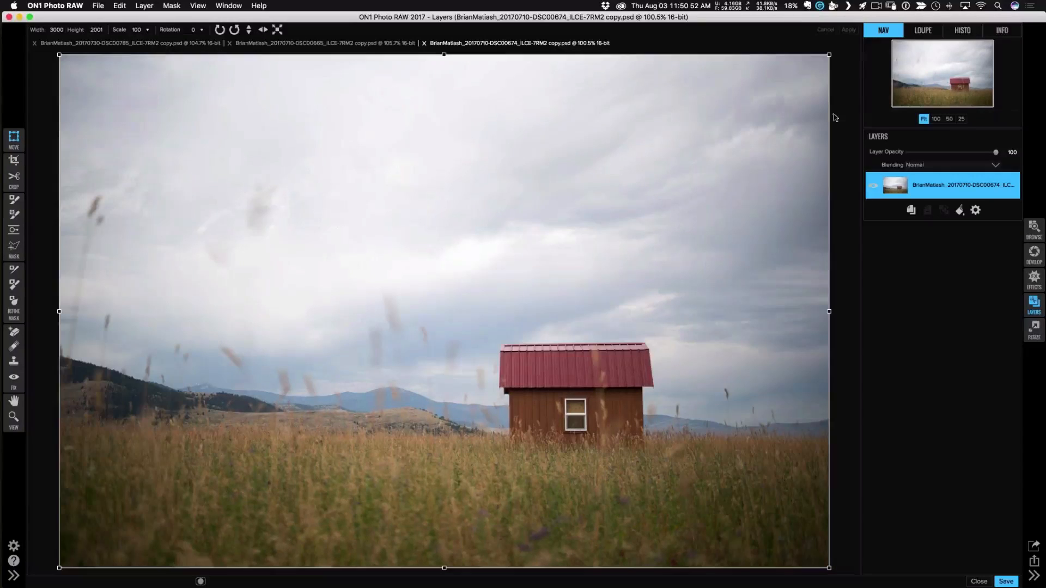
pyautogui.moveTo(838, 54); pyautogui.dragTo(838, 58)
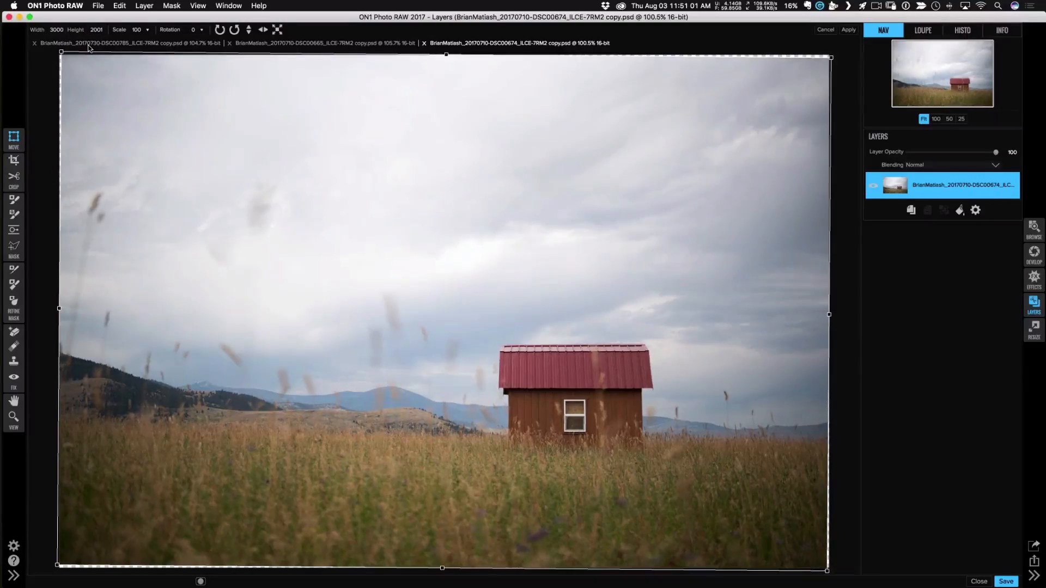
pyautogui.moveTo(62, 53); pyautogui.dragTo(66, 58)
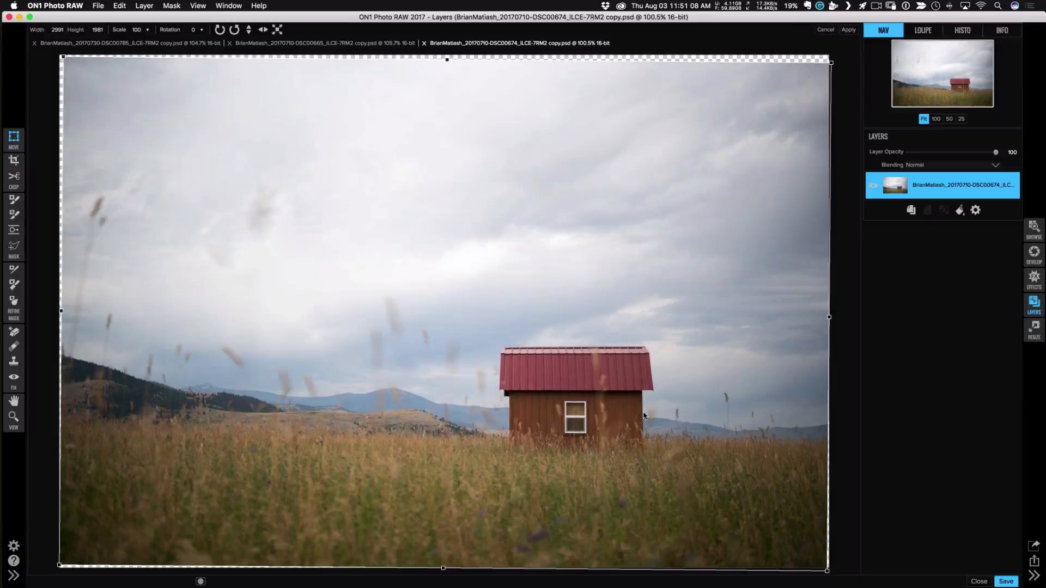
pyautogui.moveTo(829, 318); pyautogui.dragTo(824, 317)
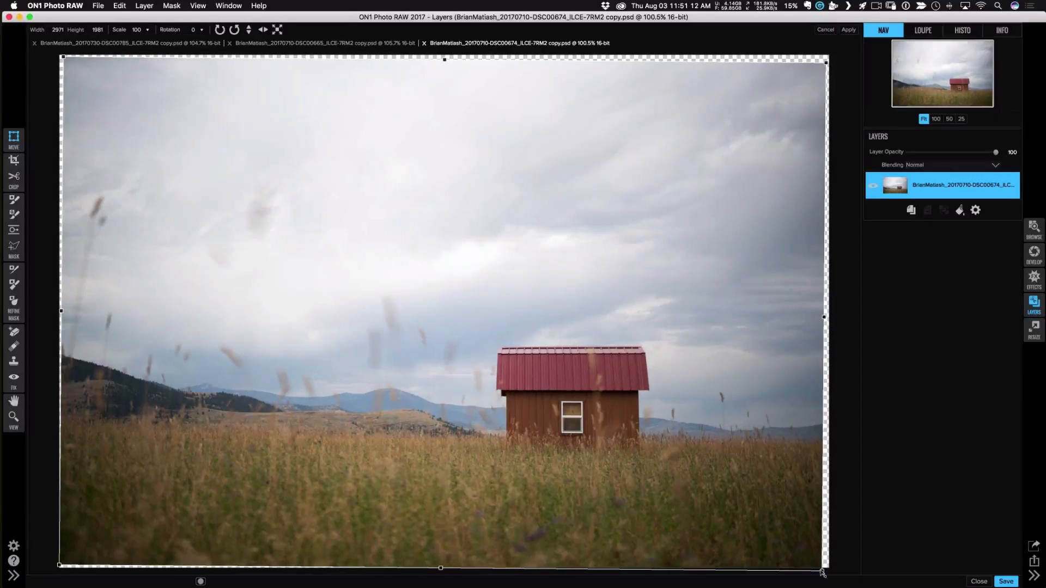
pyautogui.moveTo(823, 573); pyautogui.dragTo(823, 572)
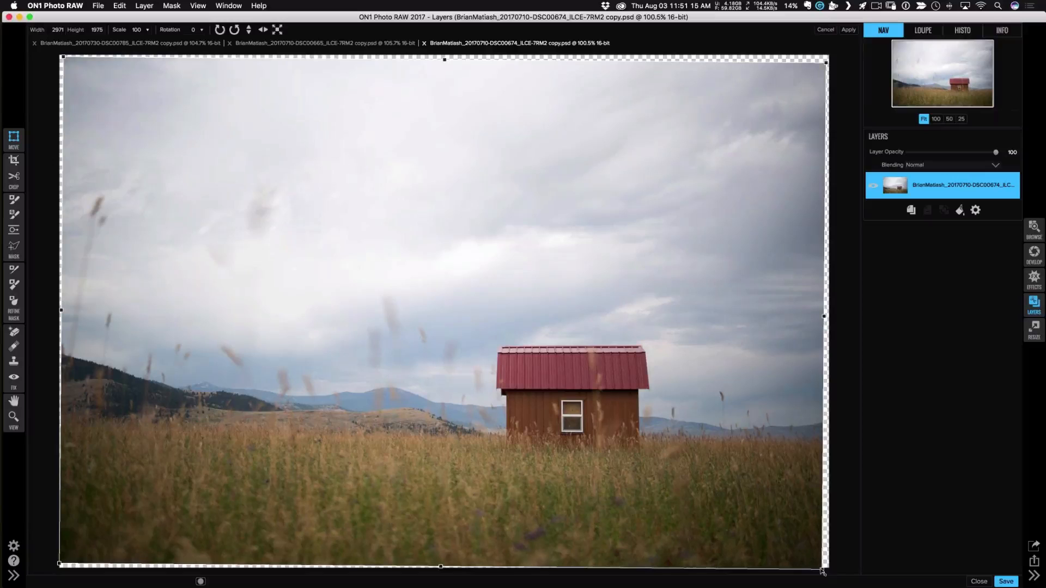
pyautogui.click(824, 31)
# Straighten the cabin photo with the Crop tool by rotating it about 1 degree, and apply the crop.
pyautogui.press('c')
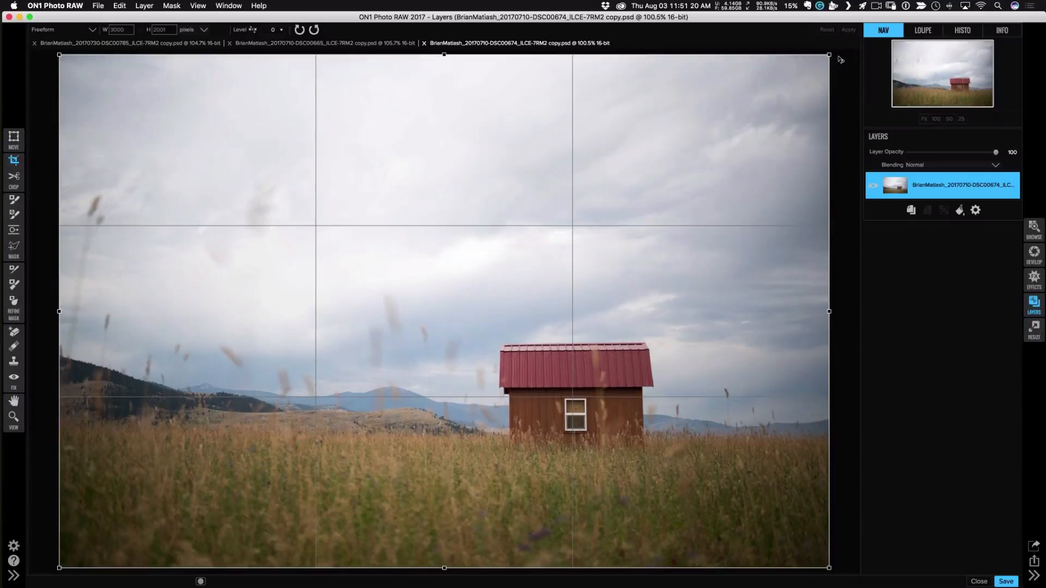
pyautogui.moveTo(840, 58); pyautogui.dragTo(844, 67)
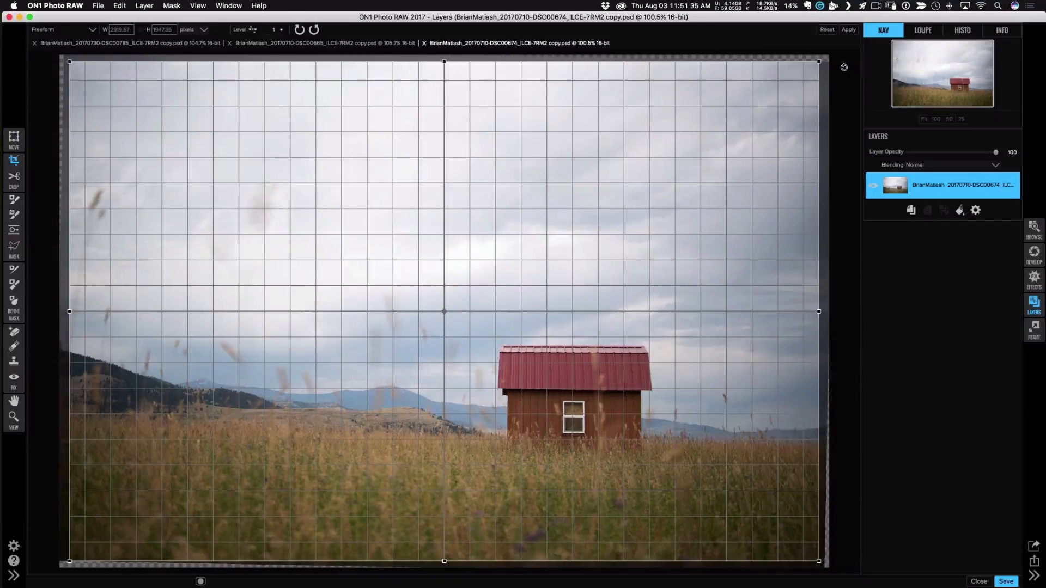
pyautogui.moveTo(844, 67); pyautogui.dragTo(844, 67)
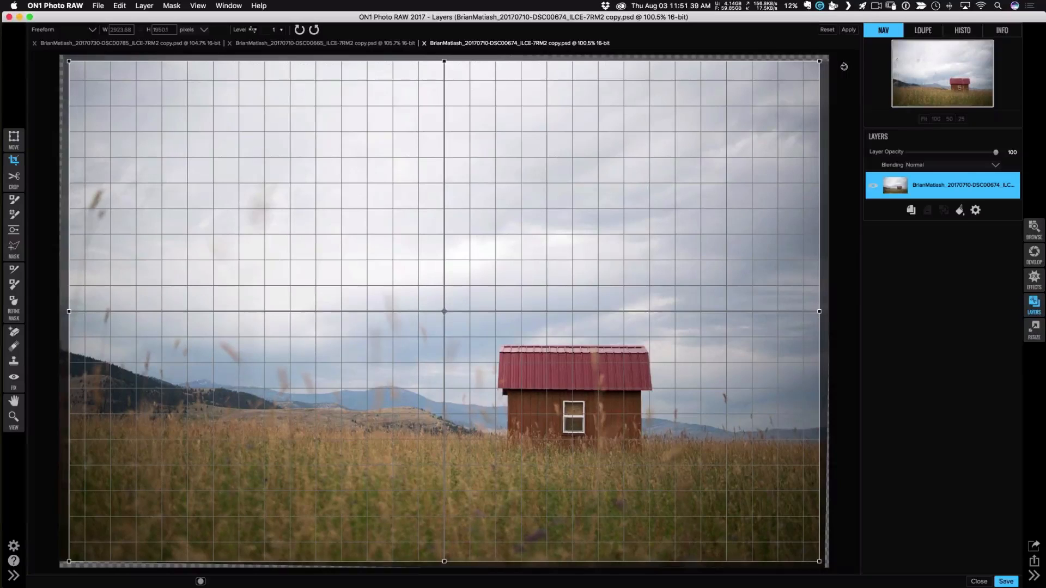
pyautogui.moveTo(844, 66); pyautogui.dragTo(844, 66)
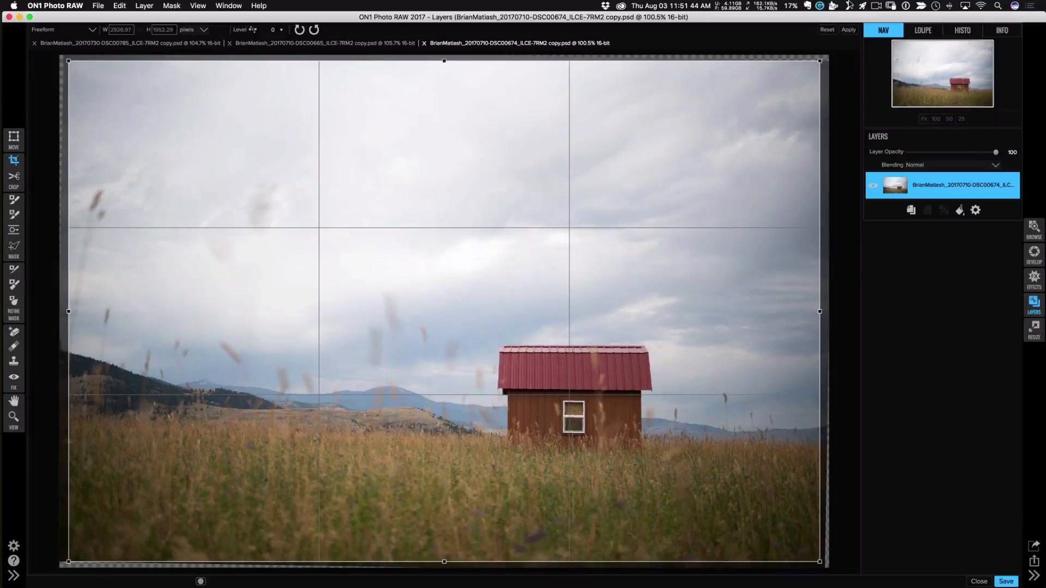
pyautogui.click(849, 30)
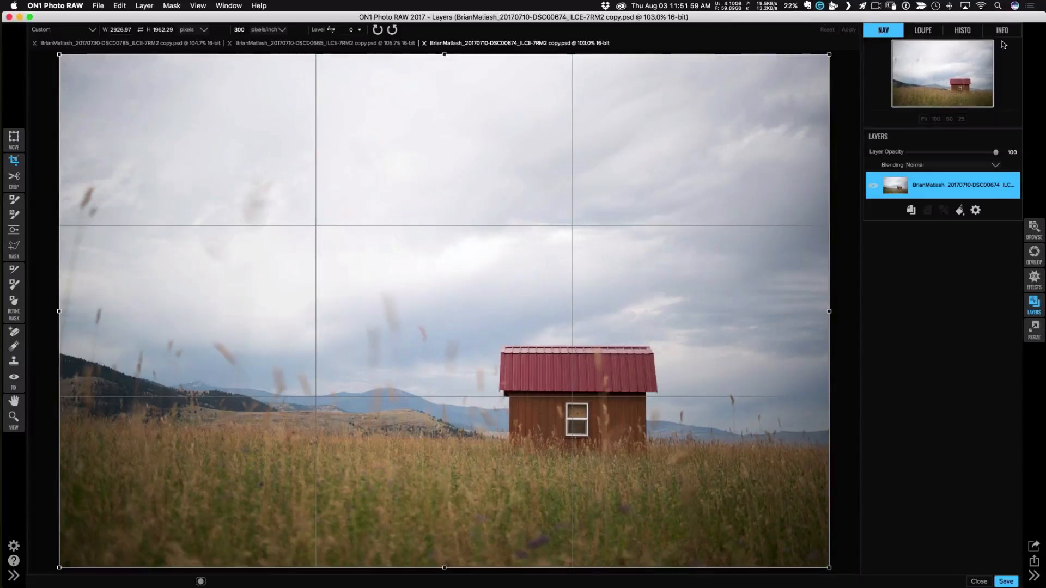
pyautogui.click(1004, 34)
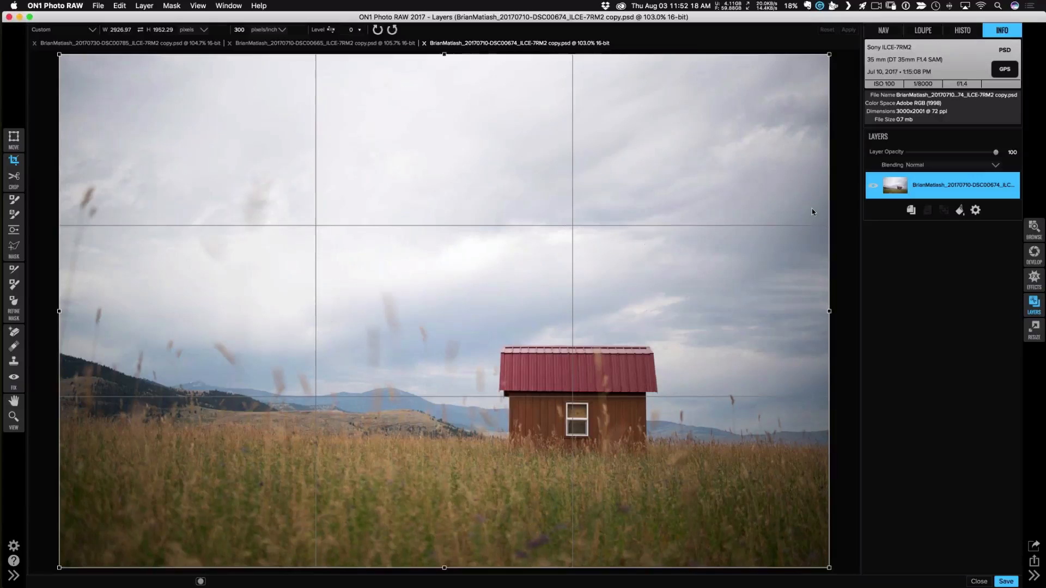
pyautogui.click(976, 211)
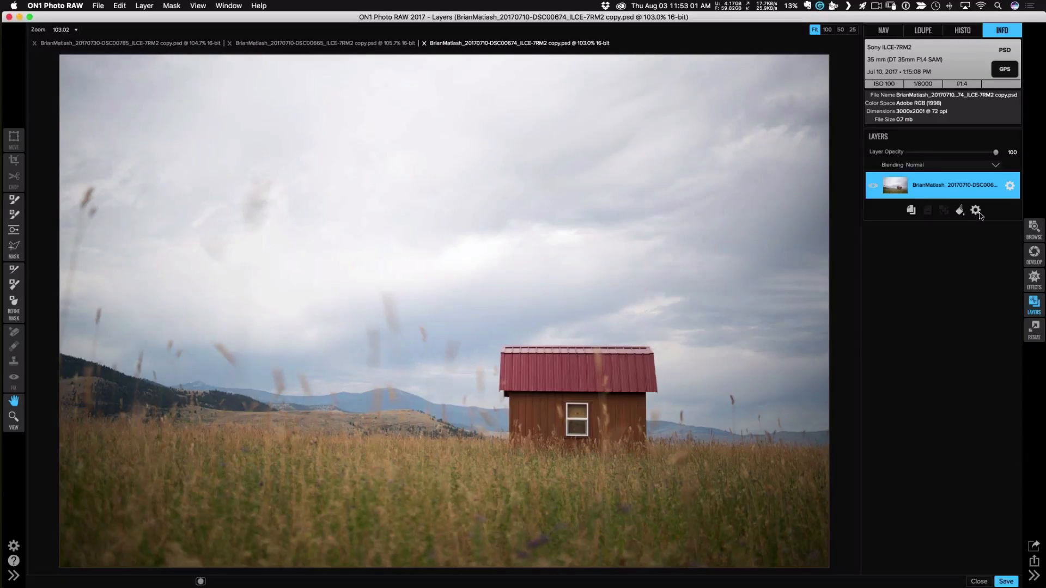
pyautogui.click(1034, 255)
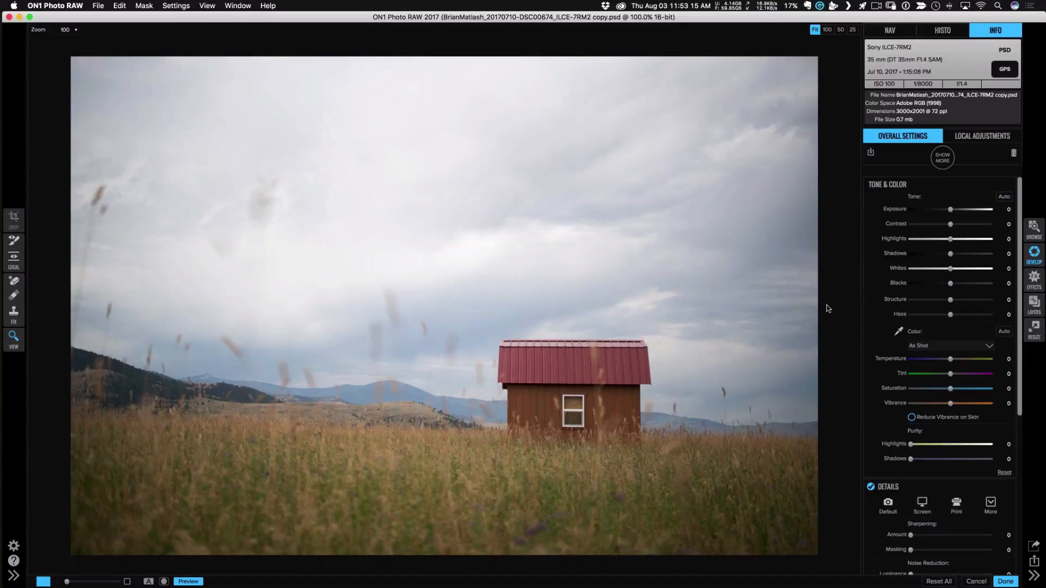
pyautogui.click(944, 31)
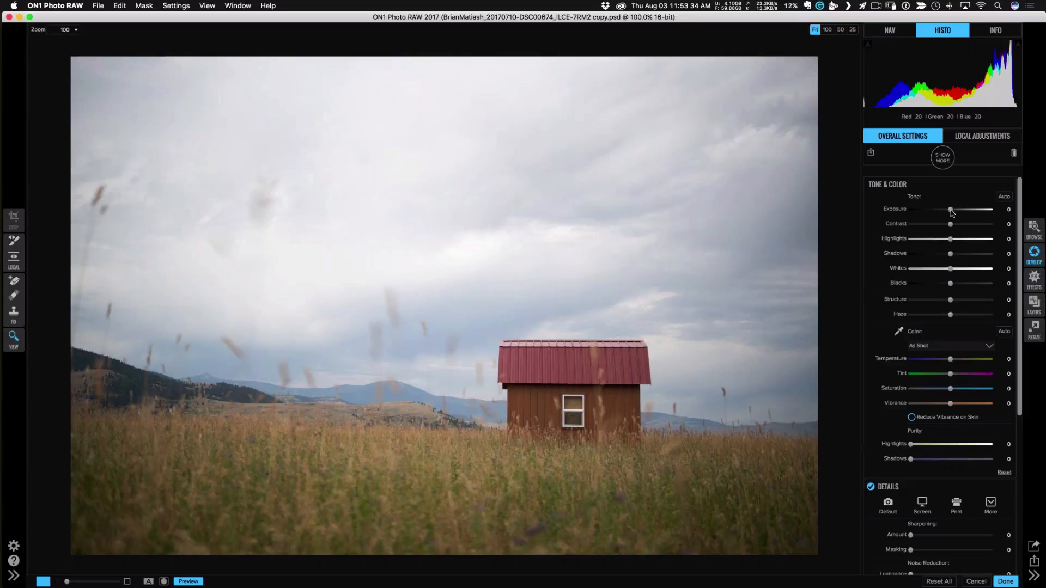
pyautogui.moveTo(950, 211); pyautogui.dragTo(942, 285)
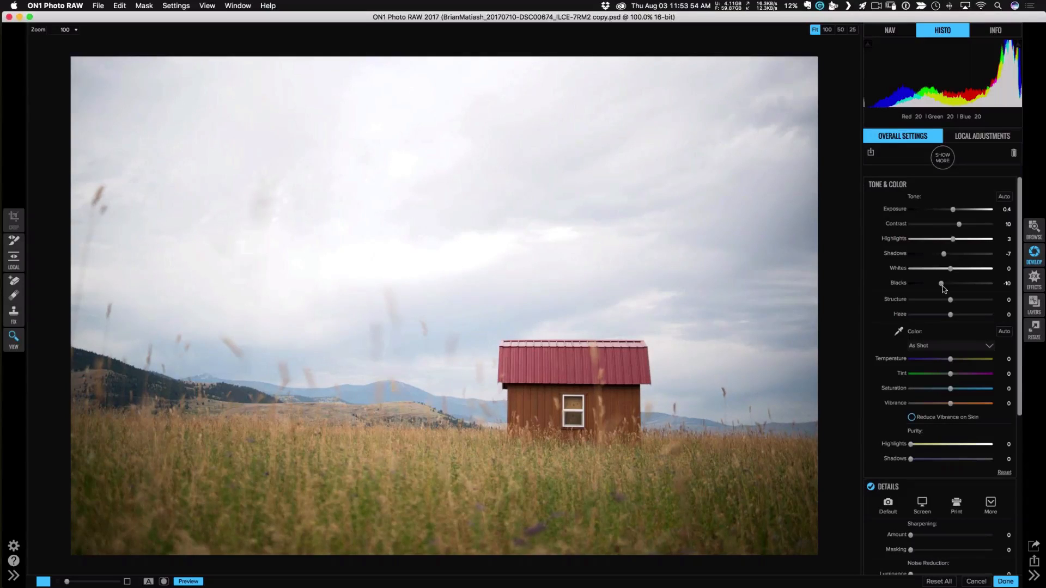
pyautogui.click(987, 582)
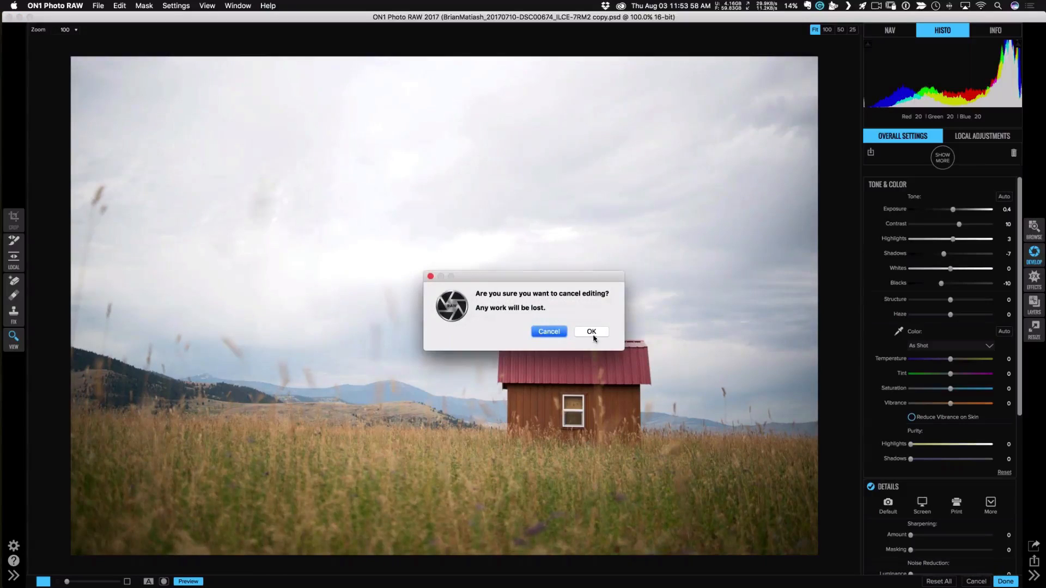
pyautogui.click(592, 332)
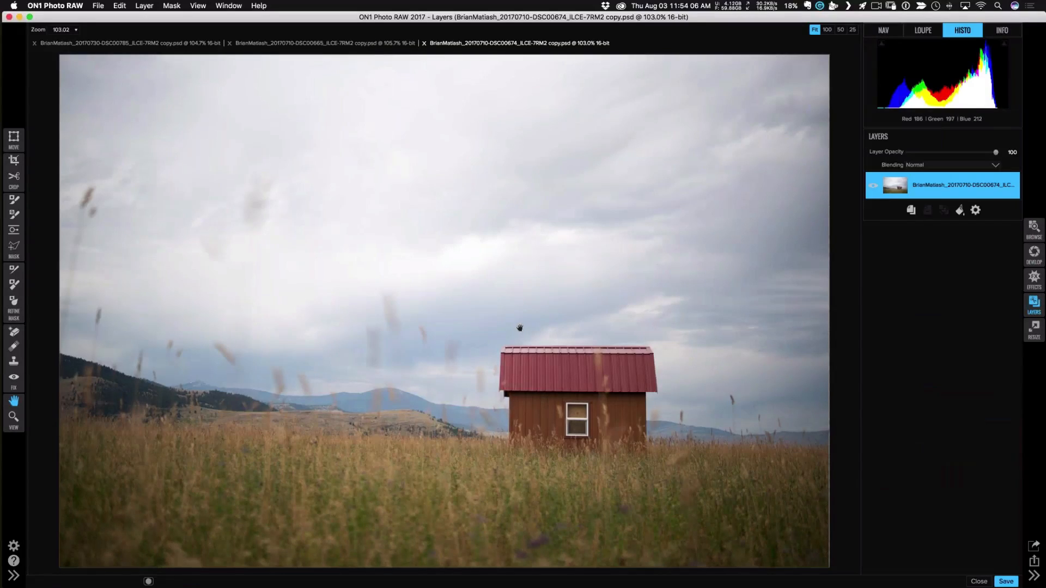
# Level the cabin photo along the ridge of the red roof with the Crop tool's level and apply the crop.
pyautogui.click(15, 160)
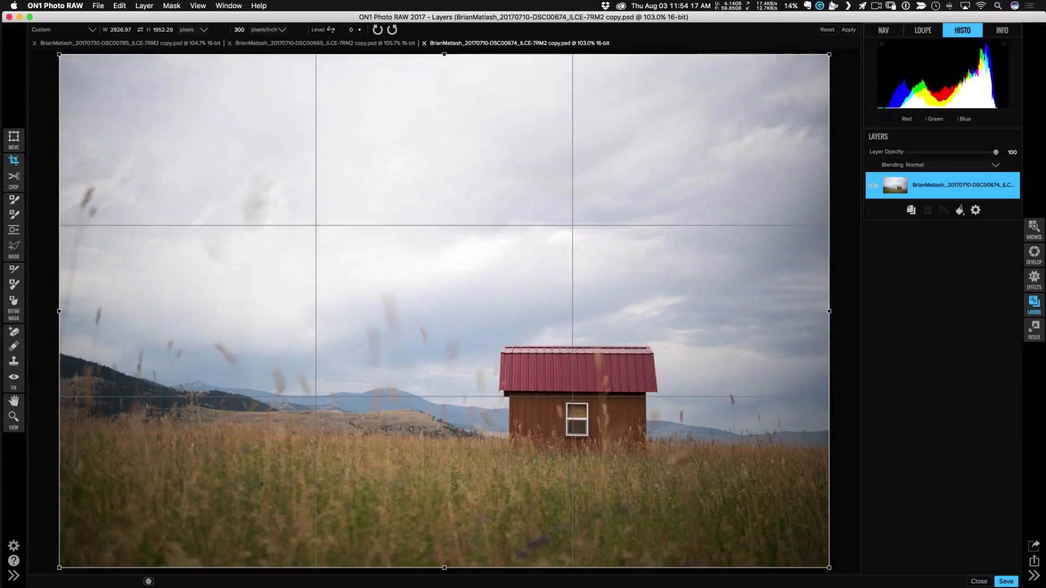
pyautogui.moveTo(837, 50); pyautogui.dragTo(838, 51)
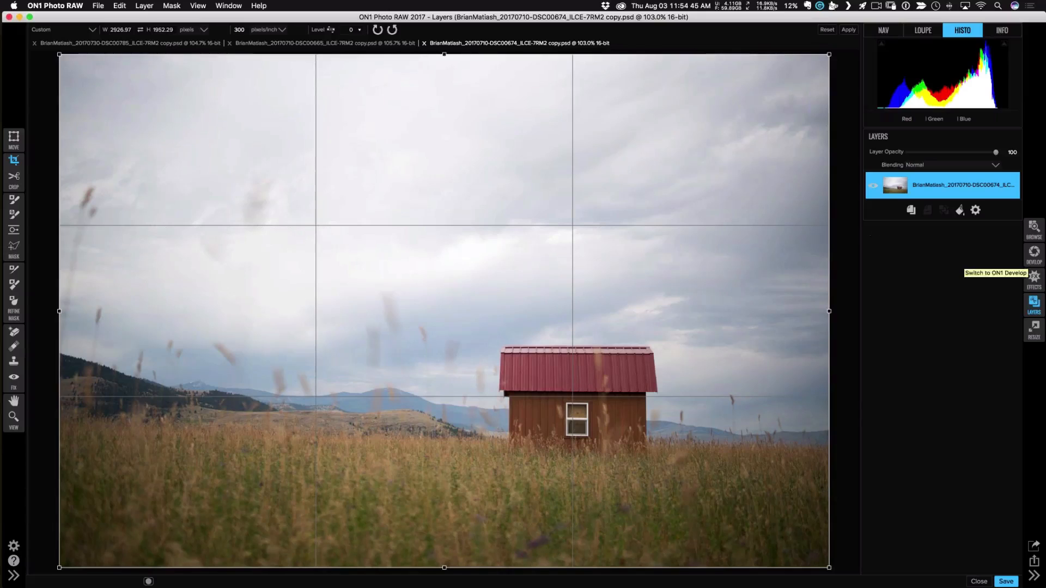
pyautogui.click(975, 212)
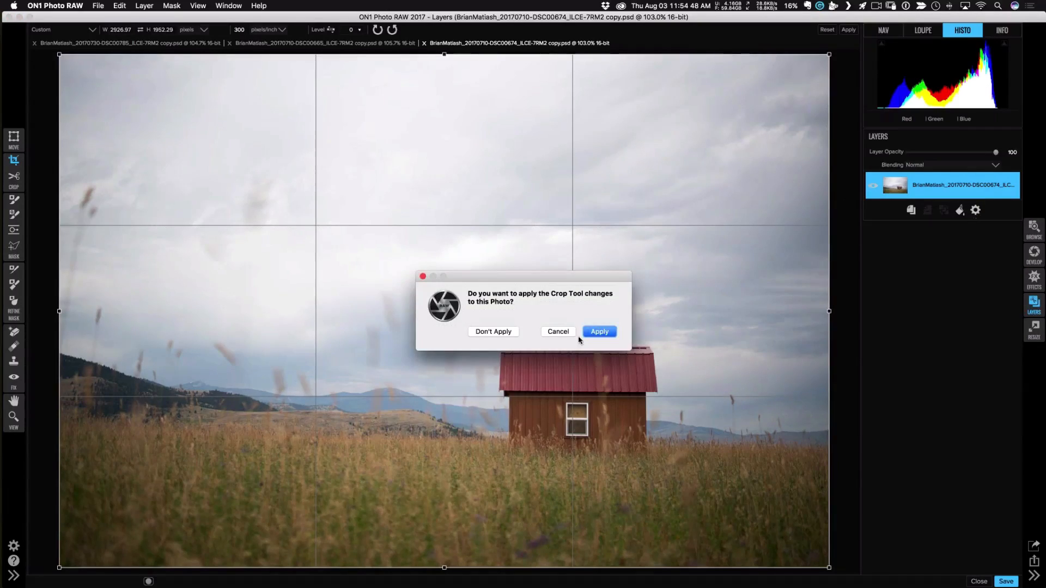
pyautogui.click(563, 332)
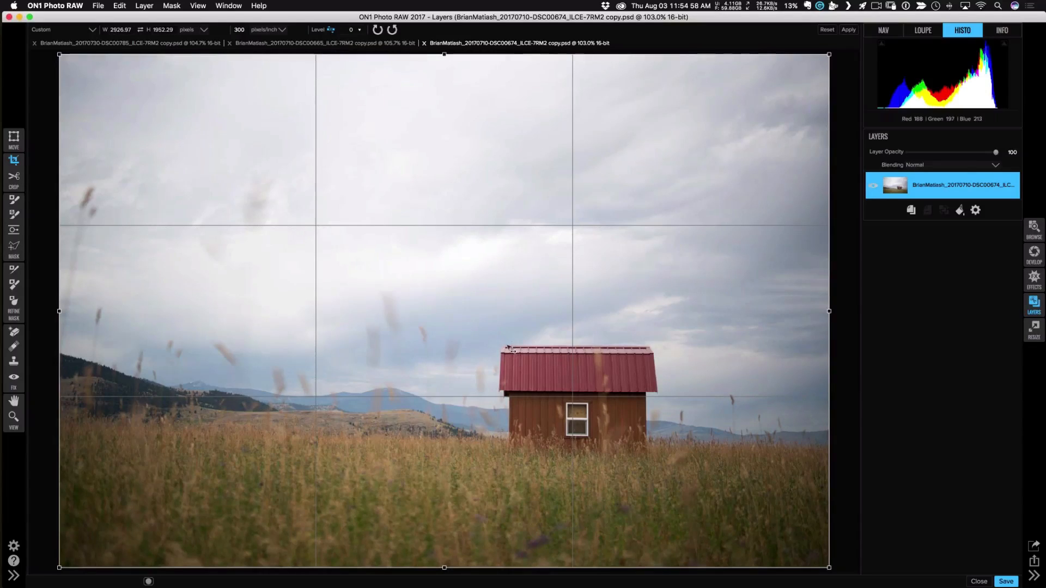
pyautogui.moveTo(506, 345)
pyautogui.mouseDown()
pyautogui.moveTo(650, 350)
pyautogui.moveTo(649, 329)
pyautogui.moveTo(648, 350)
pyautogui.mouseUp()
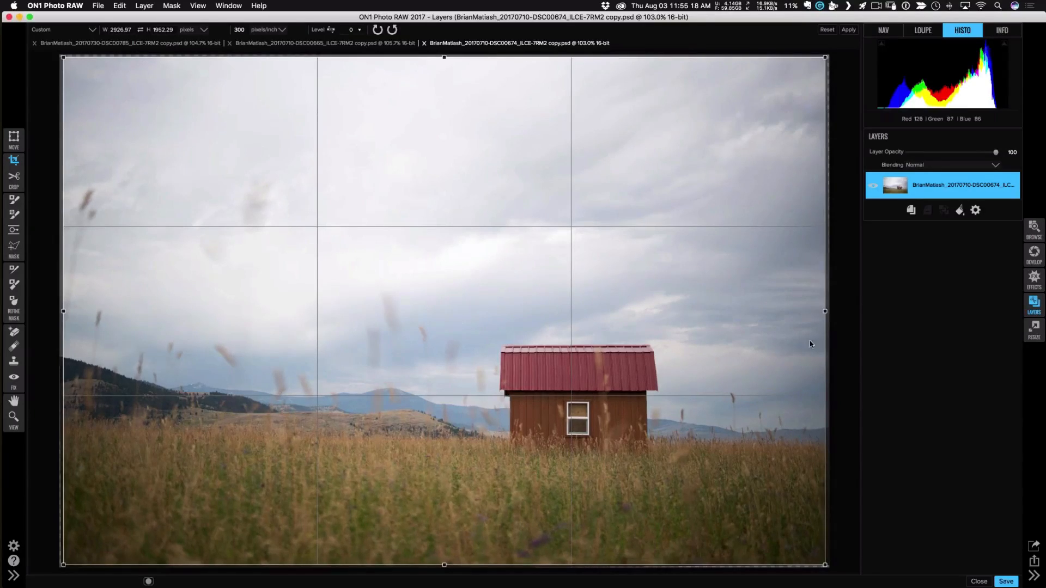
pyautogui.click(15, 401)
pyautogui.click(610, 333)
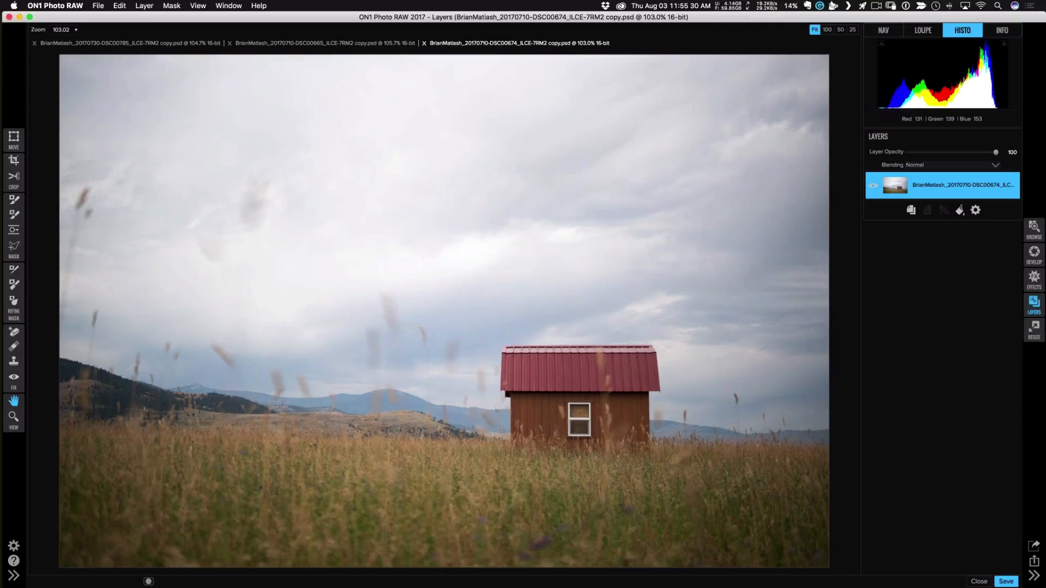
# In Develop, set exposure to 0.35, contrast 15, highlights 6, shadows -7 and blacks -19, and compare with the original.
pyautogui.click(974, 215)
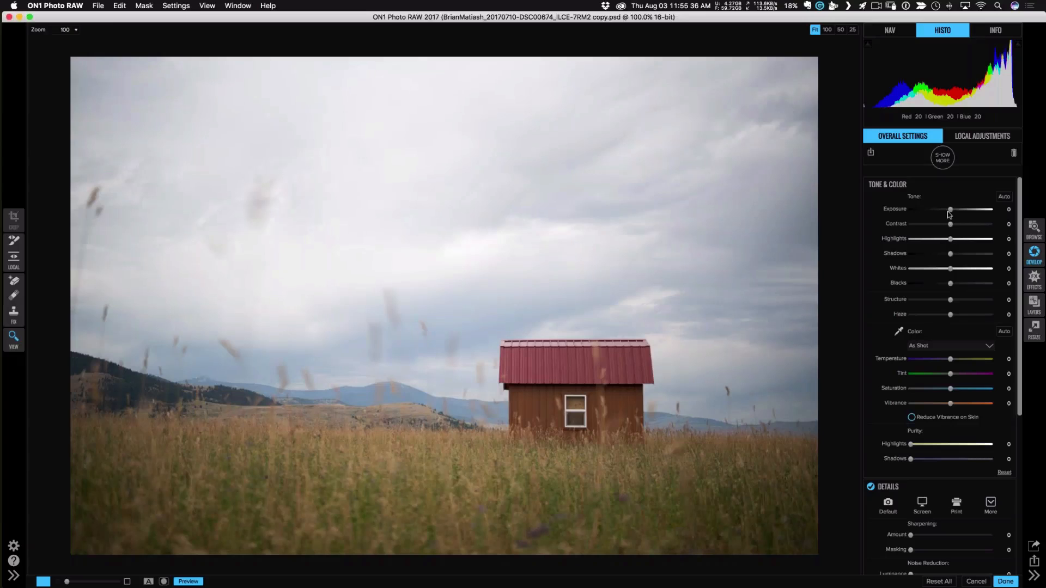
pyautogui.moveTo(949, 212); pyautogui.dragTo(933, 283)
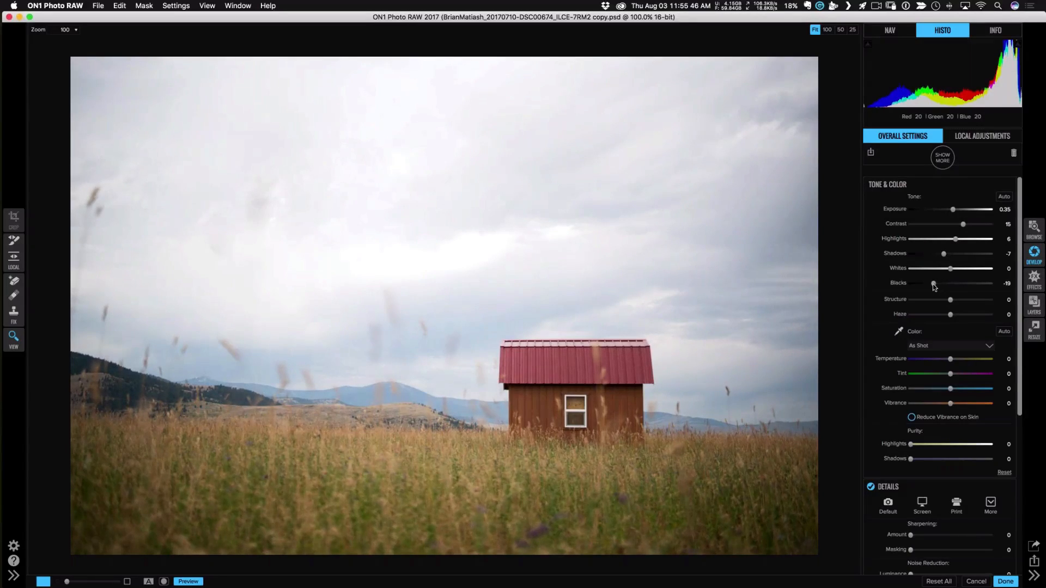
pyautogui.click(188, 581)
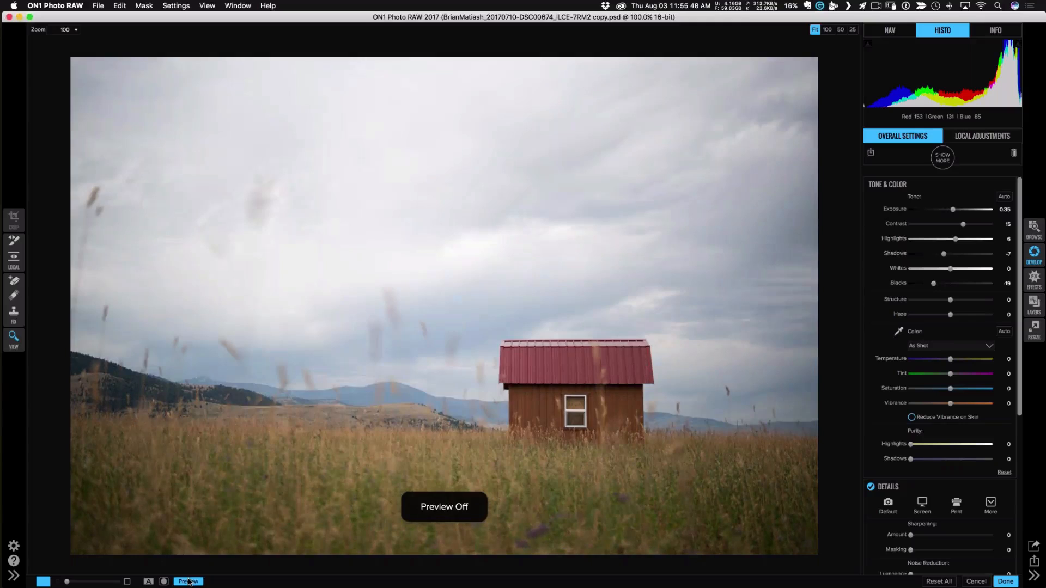
pyautogui.click(189, 581)
pyautogui.click(189, 581)
pyautogui.click(188, 582)
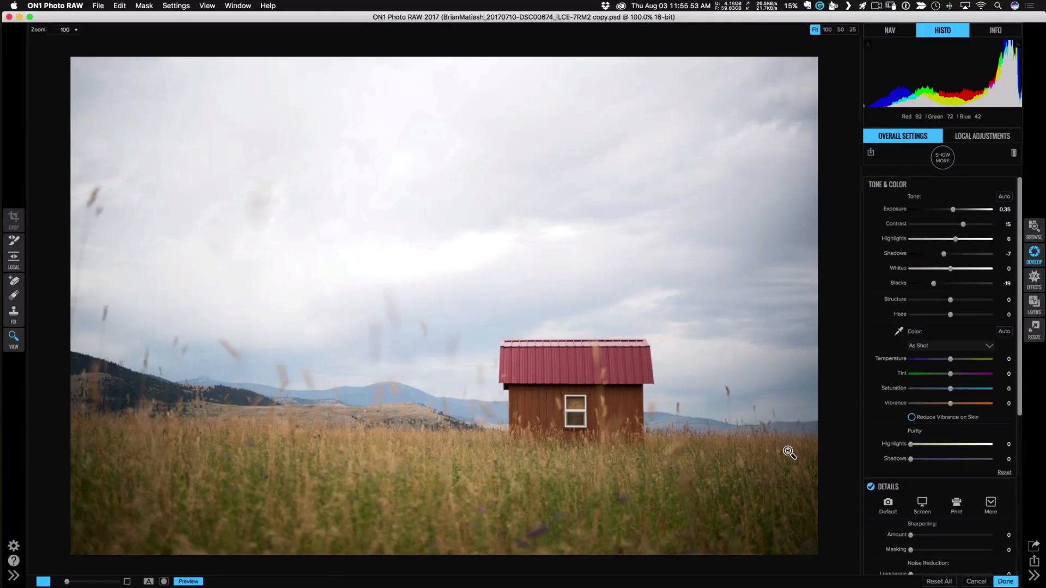
# Set saturation to 7, temperature to 9 and structure to 6, and compare the result with the original.
pyautogui.moveTo(951, 388); pyautogui.dragTo(958, 360)
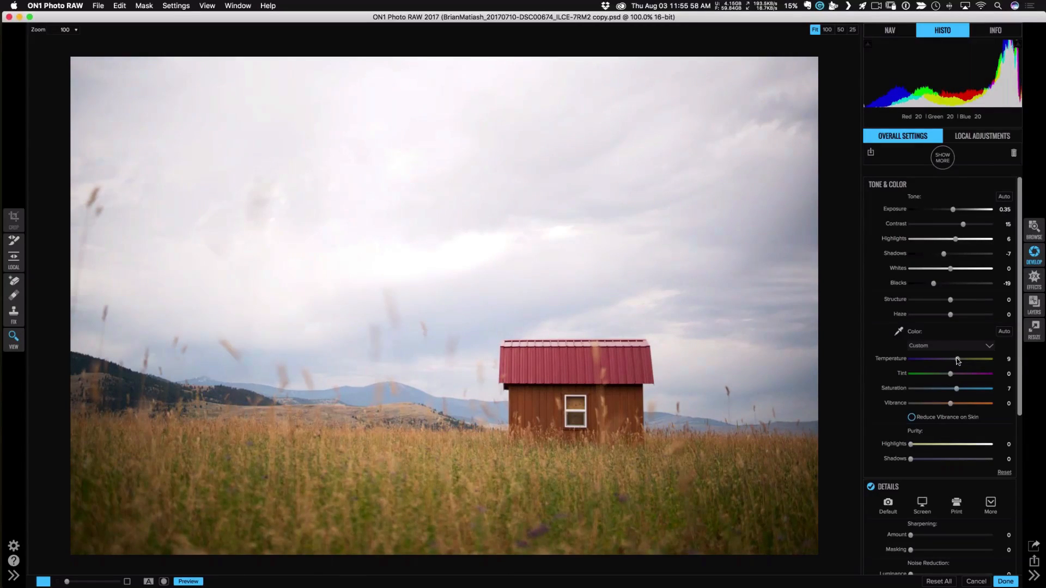
pyautogui.moveTo(951, 301); pyautogui.dragTo(956, 302)
pyautogui.click(189, 582)
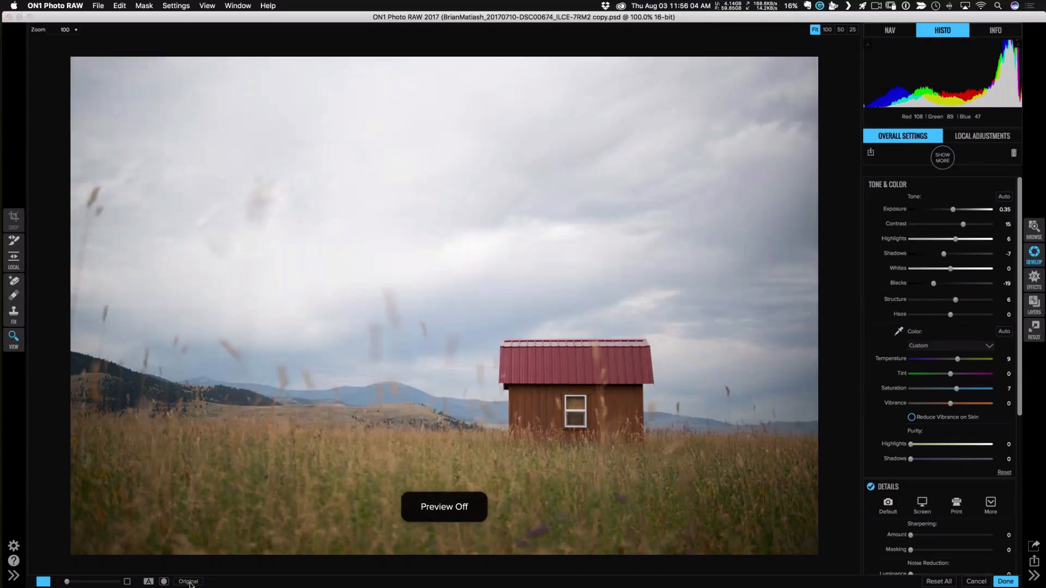
pyautogui.click(189, 582)
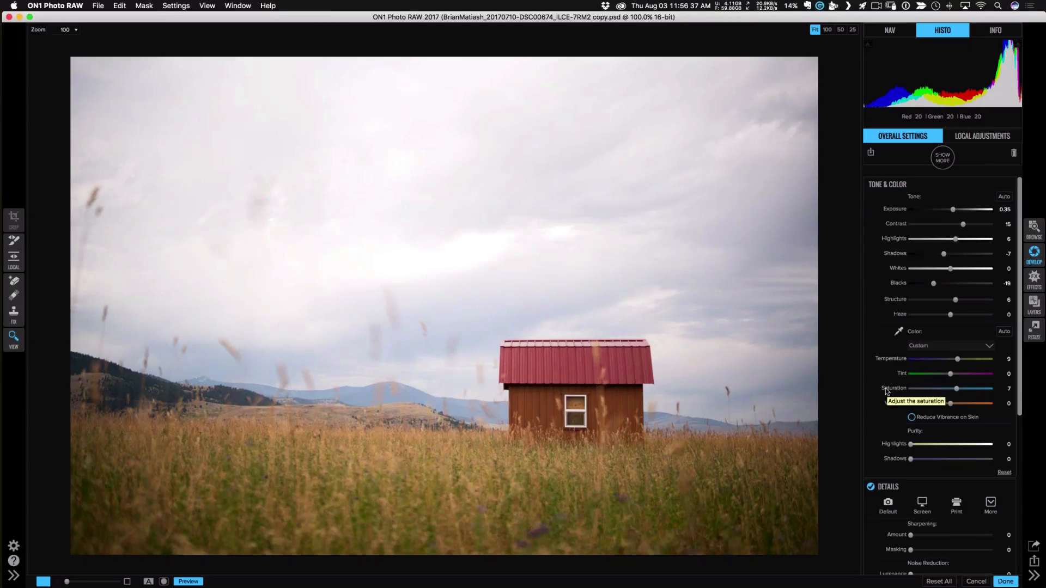
# Switch to Effects and apply the Holga Color preset from the Hipster category to the photo.
pyautogui.click(1031, 275)
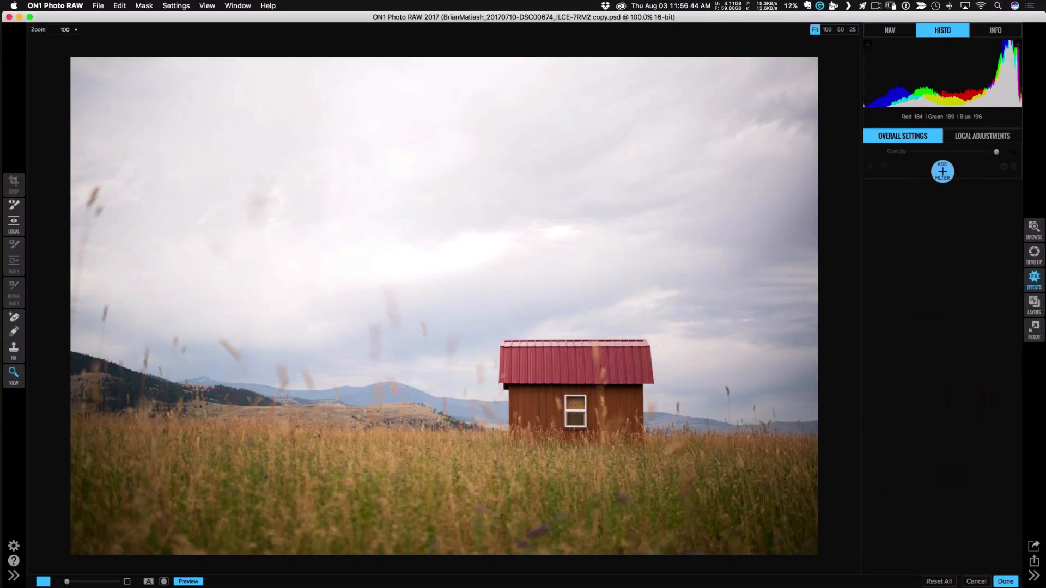
pyautogui.click(13, 577)
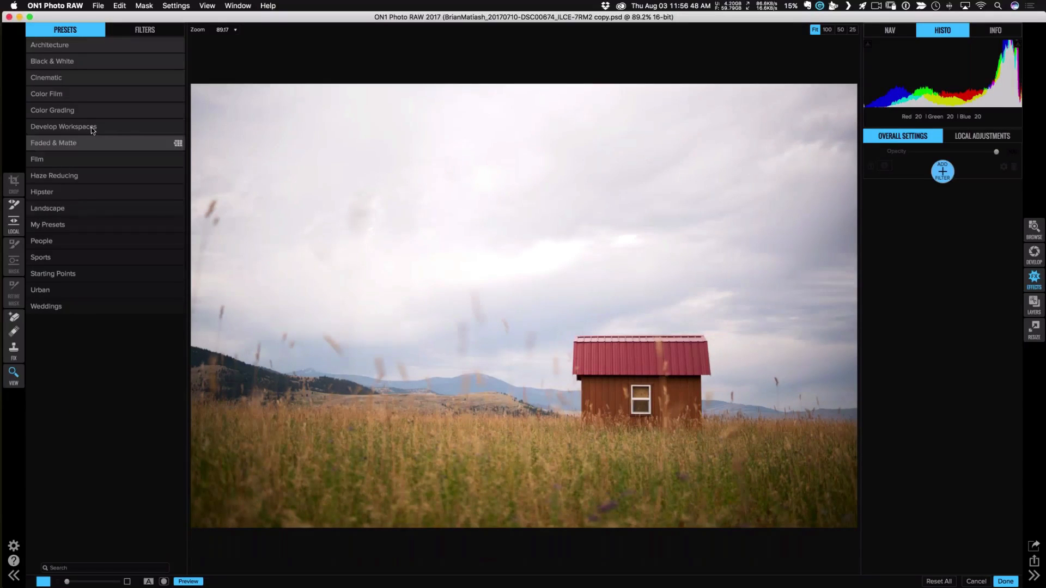
pyautogui.click(67, 191)
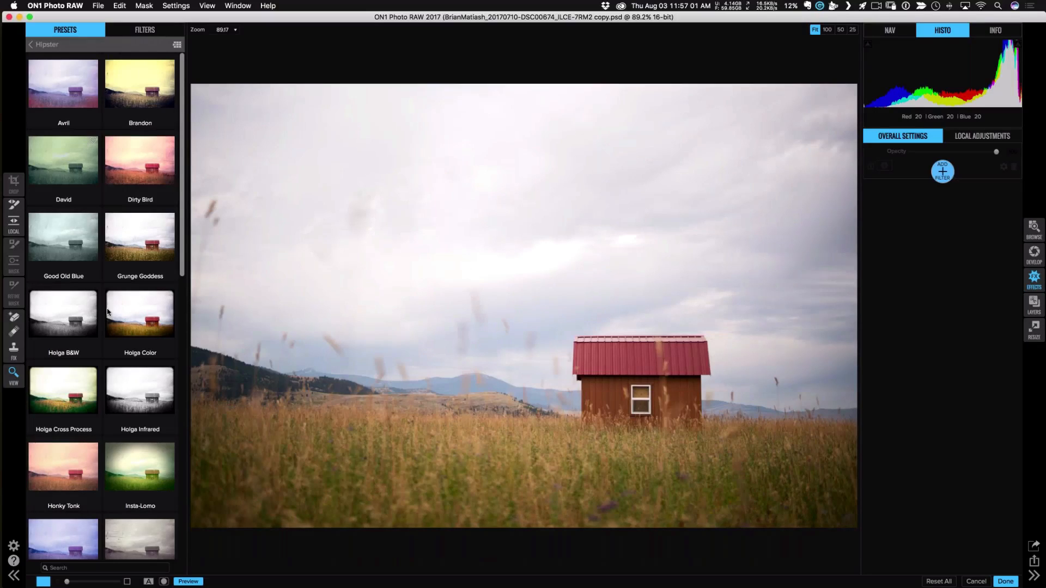
pyautogui.click(136, 317)
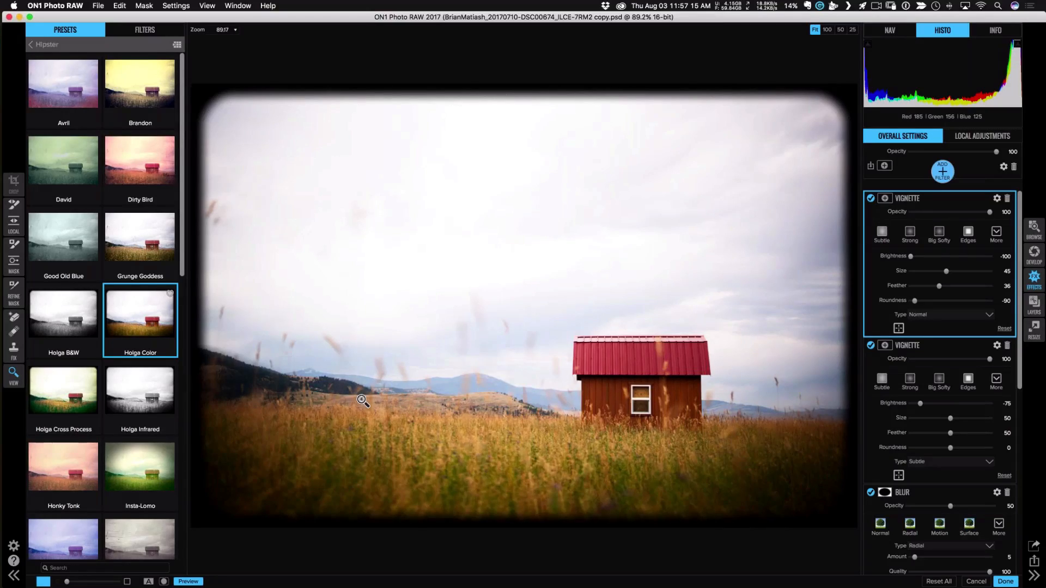
pyautogui.click(13, 576)
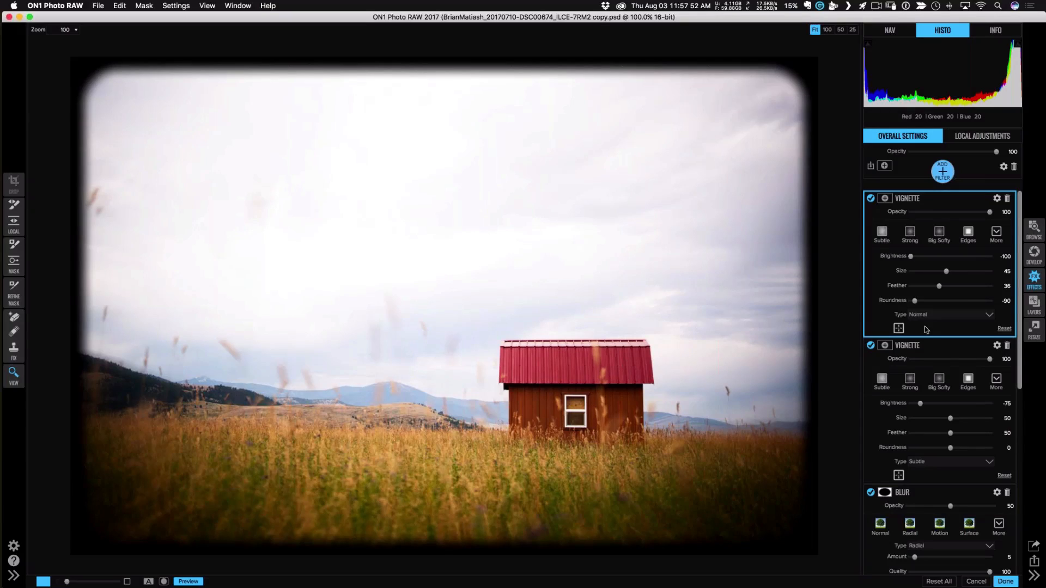
# Compare the photo with the preset's Blur filter off and on, switch the blur to the Normal style and set its opacity to 14.
pyautogui.scroll(-1, 943, 331)
pyautogui.scroll(-5, 943, 330)
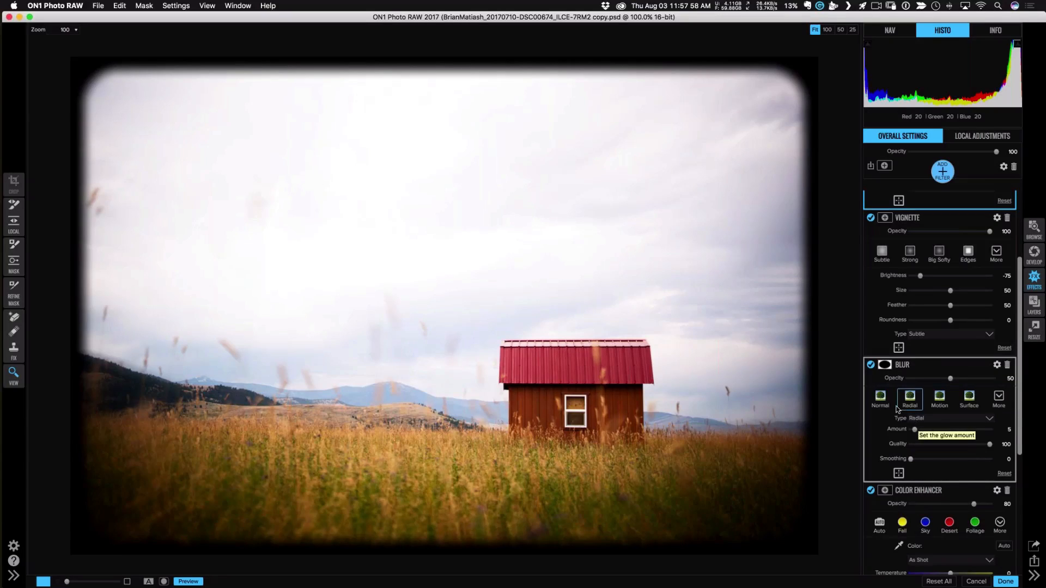
pyautogui.click(870, 365)
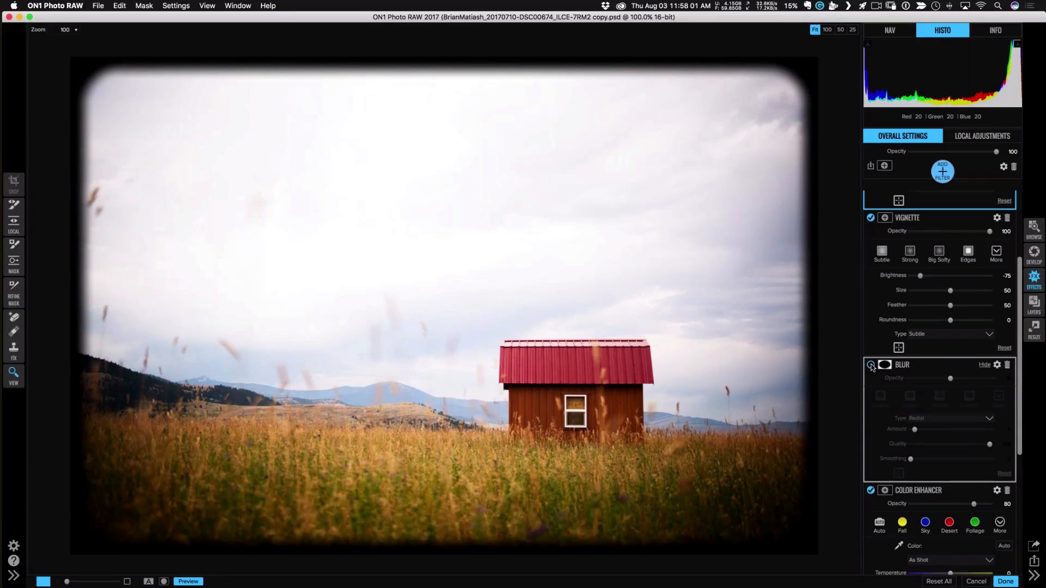
pyautogui.click(871, 365)
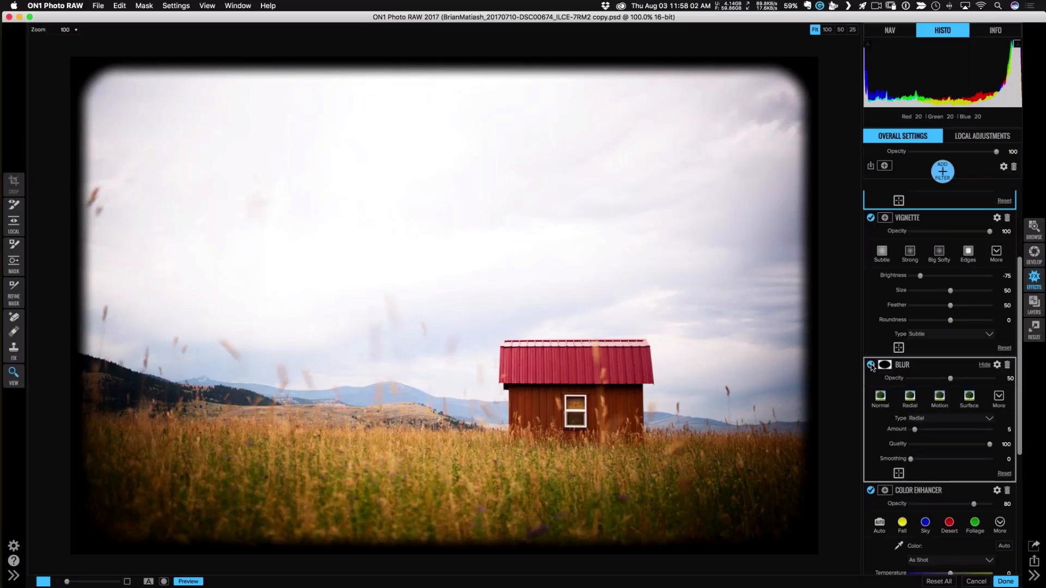
pyautogui.click(881, 398)
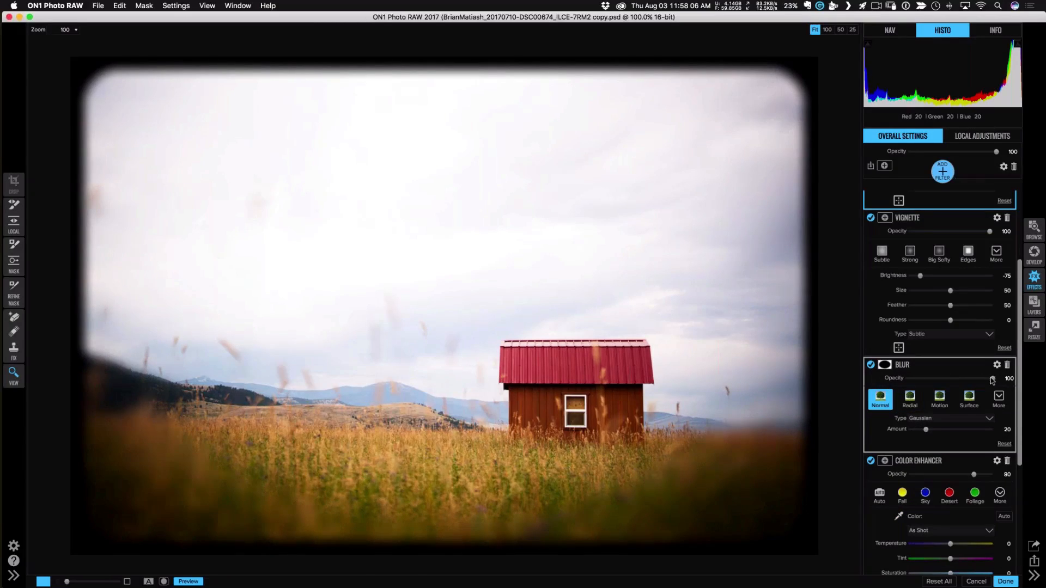
pyautogui.moveTo(992, 378); pyautogui.dragTo(920, 383)
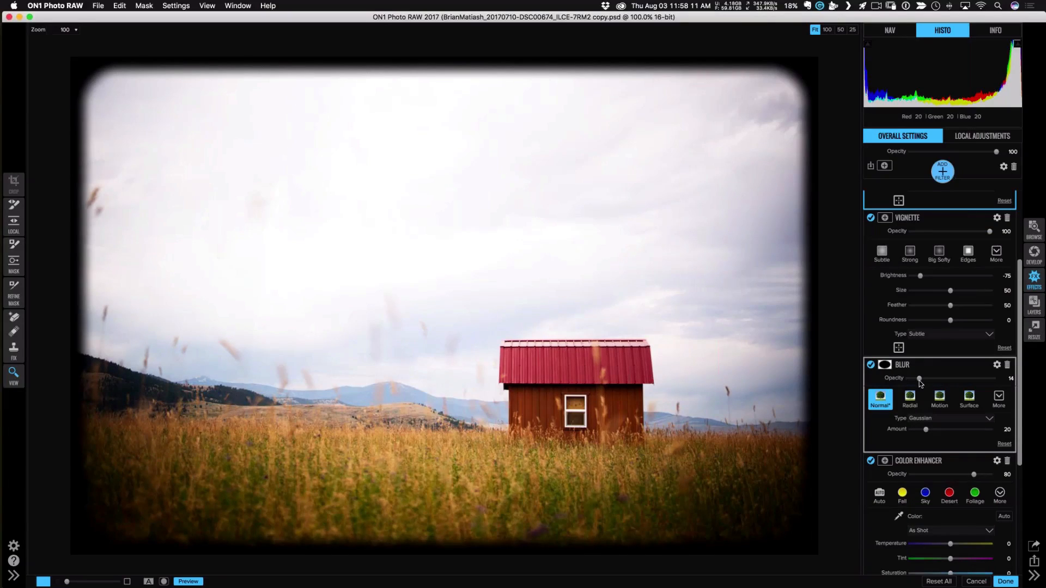
# Turn off the Holga Color preset's Blur filter and delete it.
pyautogui.click(871, 366)
pyautogui.click(1007, 365)
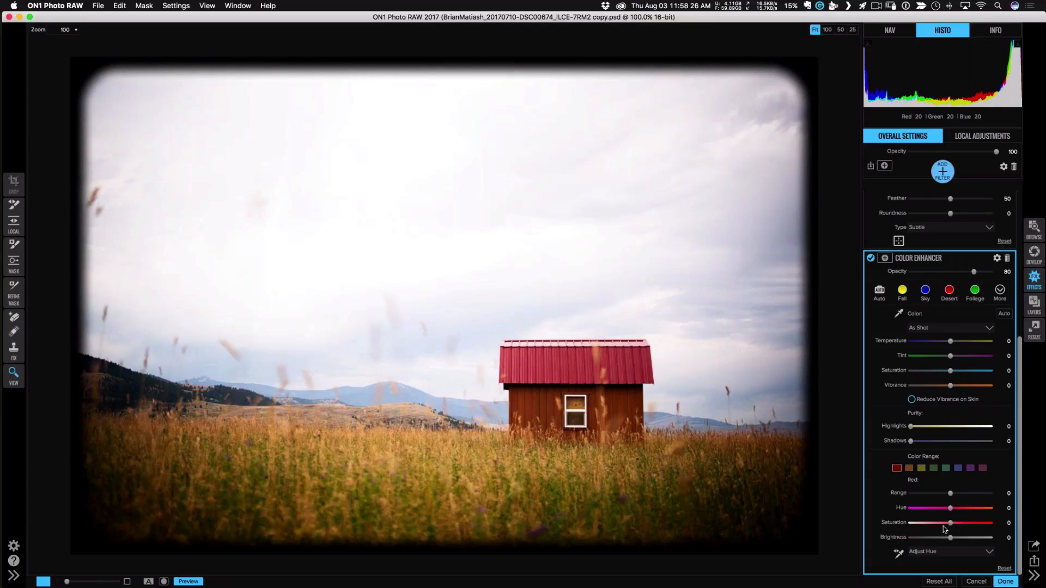
# Try adjusting the red range's brightness and the orange range's saturation in the Color Enhancer filter.
pyautogui.moveTo(950, 538)
pyautogui.mouseDown()
pyautogui.moveTo(964, 539)
pyautogui.moveTo(946, 540)
pyautogui.mouseUp()
pyautogui.moveTo(946, 541)
pyautogui.mouseDown()
pyautogui.moveTo(979, 541)
pyautogui.moveTo(910, 543)
pyautogui.moveTo(944, 541)
pyautogui.mouseUp()
pyautogui.click(898, 554)
pyautogui.press('z')
pyautogui.click(636, 493)
pyautogui.click(909, 467)
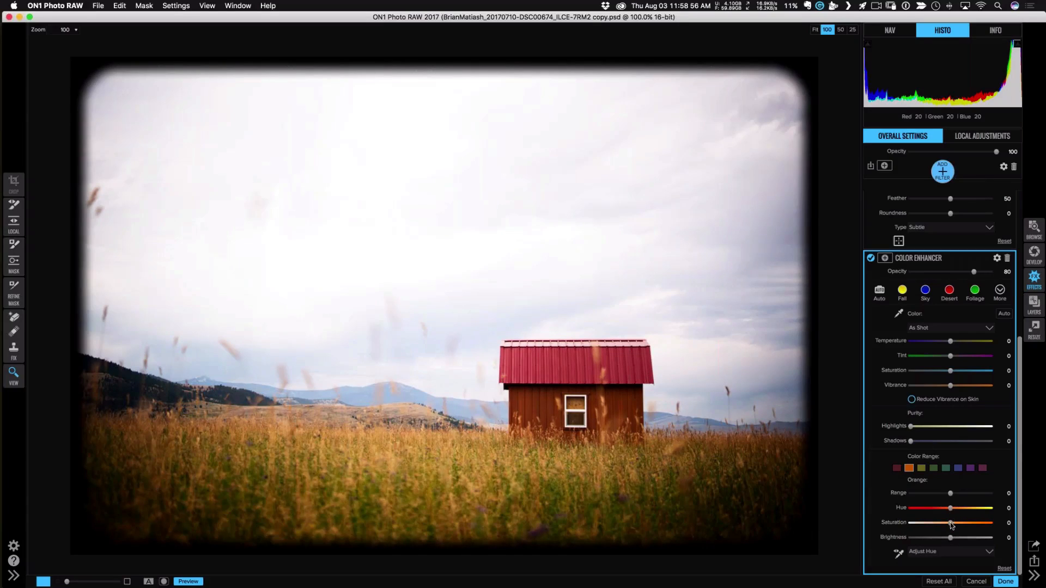
pyautogui.moveTo(960, 523)
pyautogui.mouseDown()
pyautogui.moveTo(934, 524)
pyautogui.moveTo(973, 523)
pyautogui.moveTo(956, 525)
pyautogui.mouseUp()
# Compare the photo with the two Vignette filters off and on, and set the upper Vignette's brightness to -75.
pyautogui.scroll(1, 956, 526)
pyautogui.scroll(15, 956, 525)
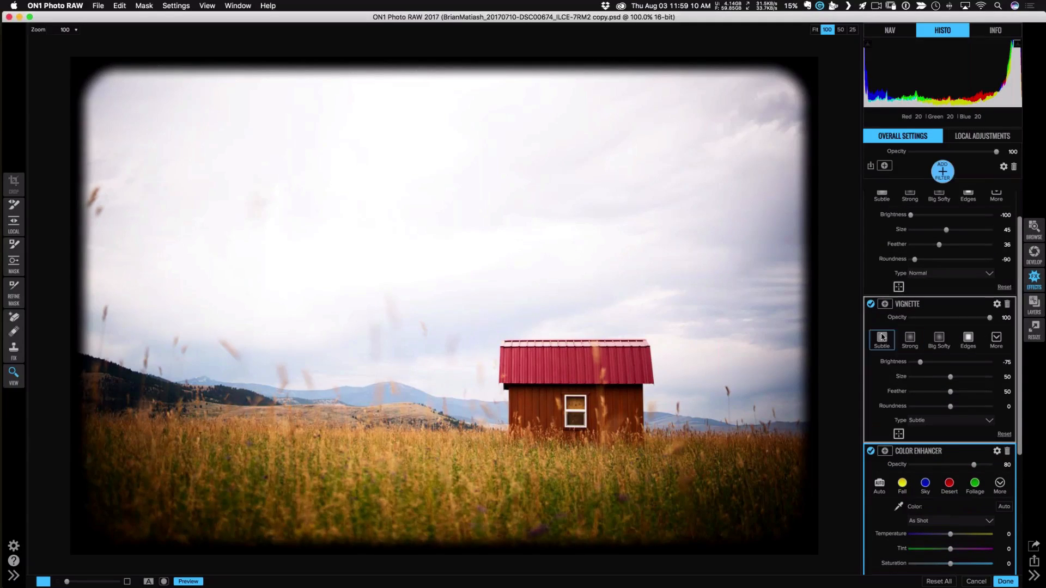
pyautogui.click(871, 305)
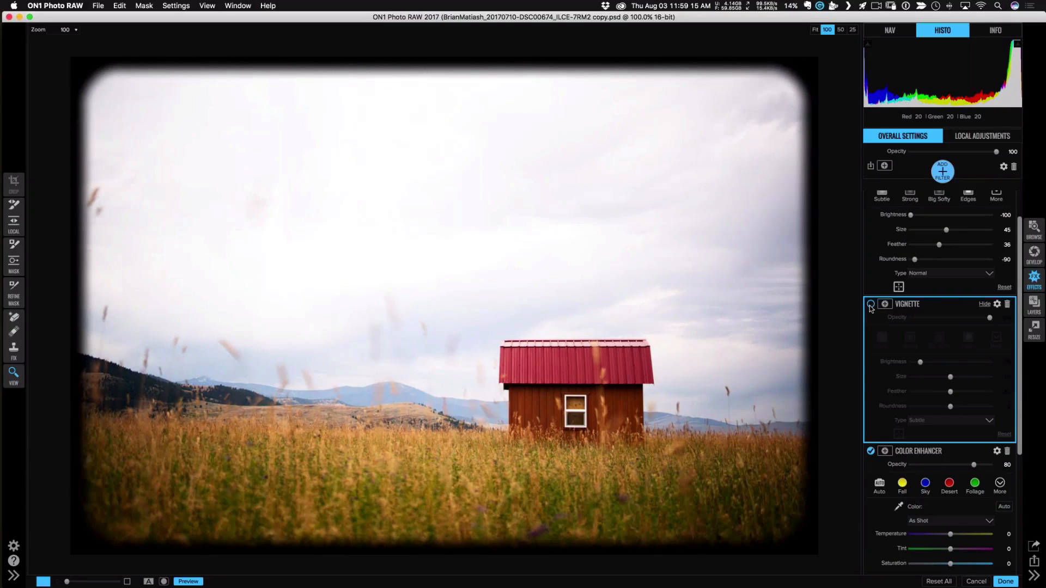
pyautogui.scroll(2, 870, 308)
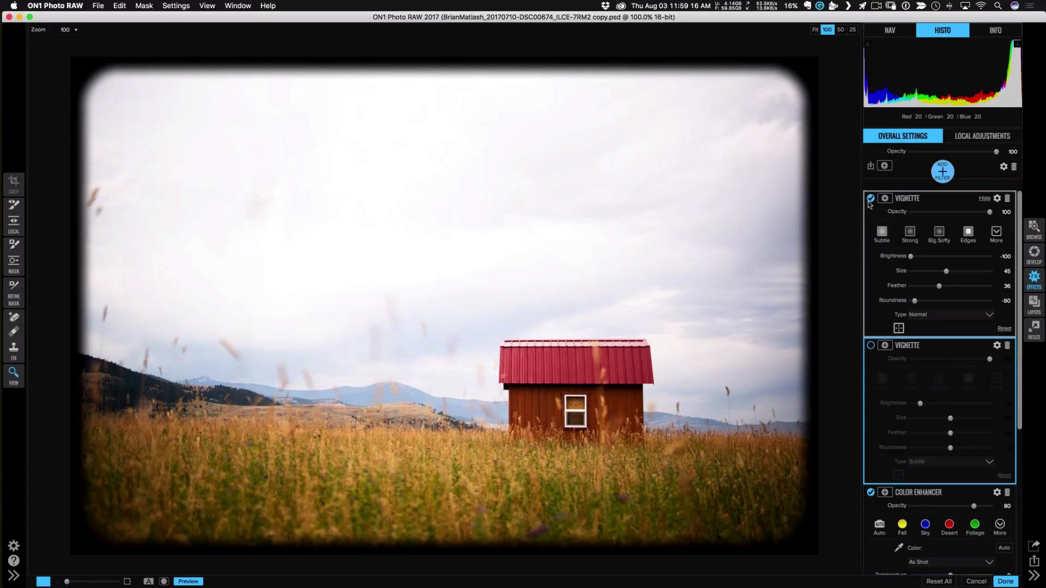
pyautogui.click(870, 199)
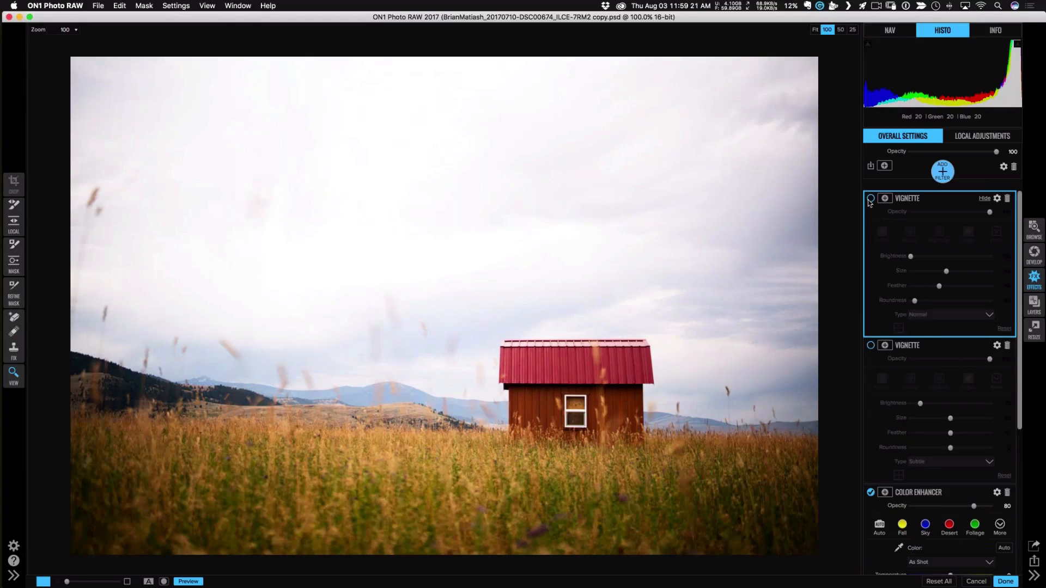
pyautogui.click(870, 199)
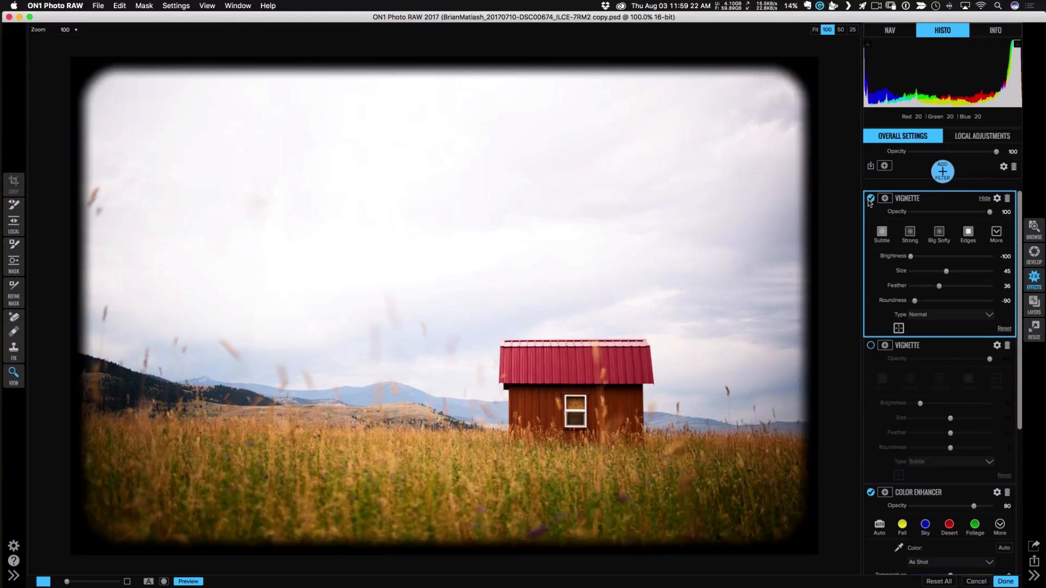
pyautogui.click(871, 346)
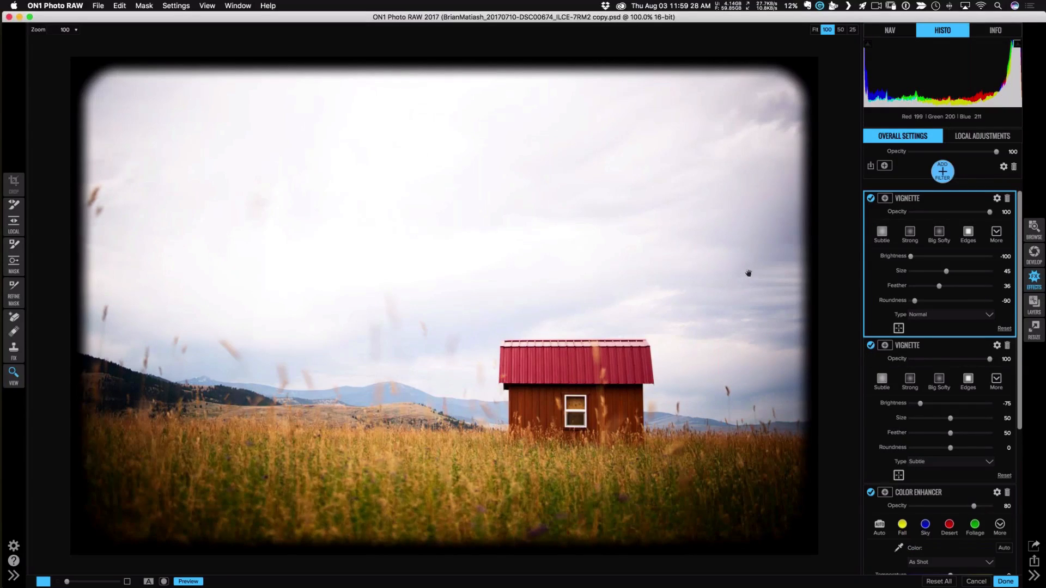
pyautogui.moveTo(946, 271); pyautogui.dragTo(921, 261)
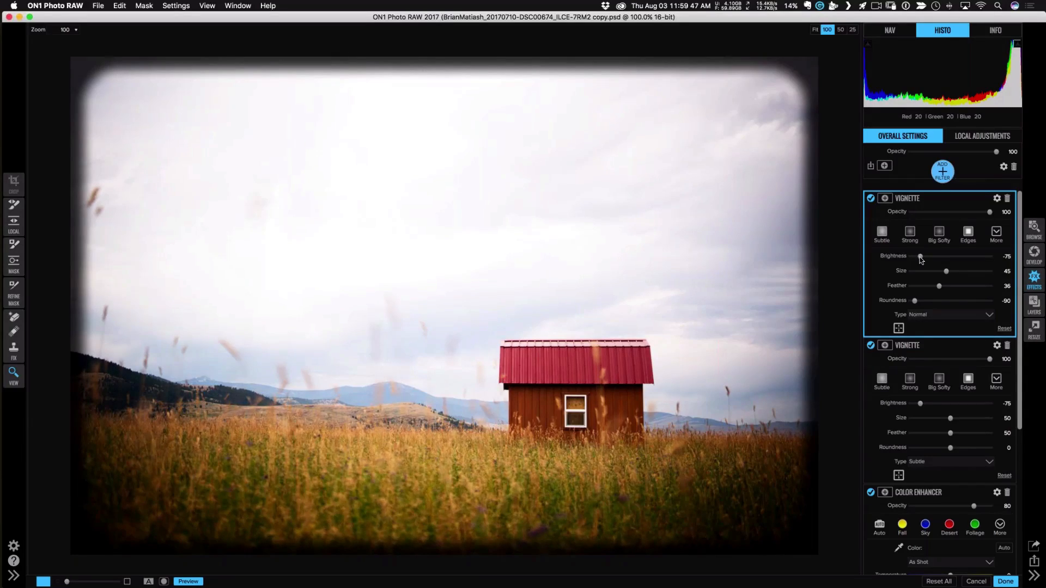
# Add a Dynamic Contrast filter with small, medium and large contrast at 9 each and opacity at 48.
pyautogui.click(947, 173)
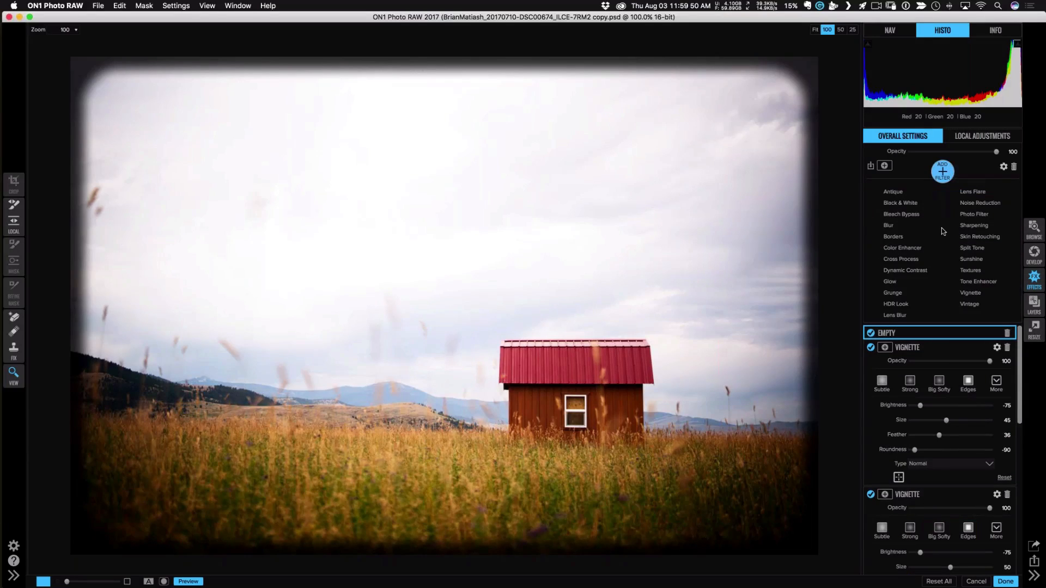
pyautogui.click(913, 272)
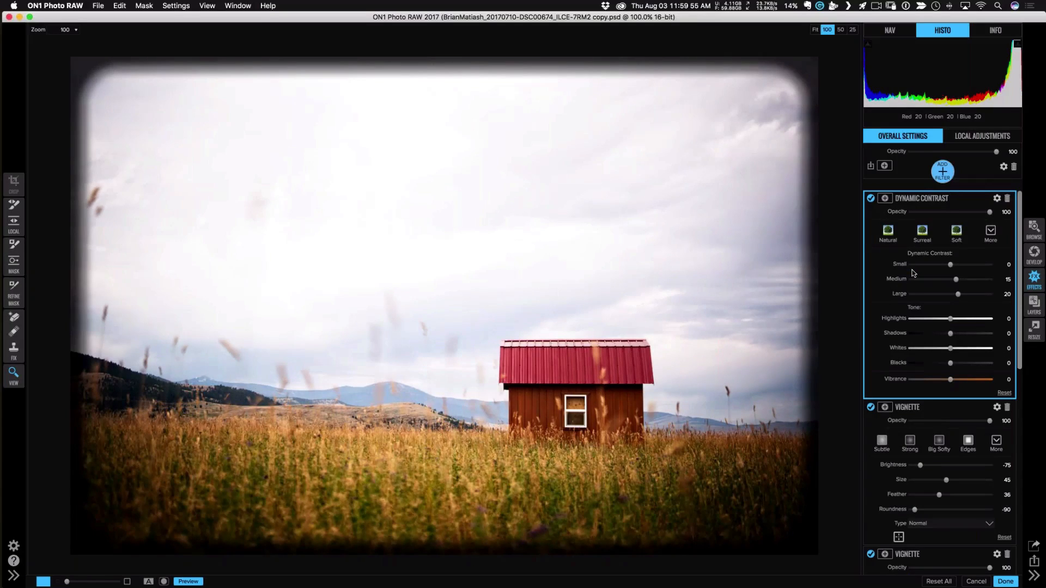
pyautogui.click(1008, 265)
pyautogui.write('9')
pyautogui.press('Tab')
pyautogui.write('9')
pyautogui.press('Tab')
pyautogui.write('9')
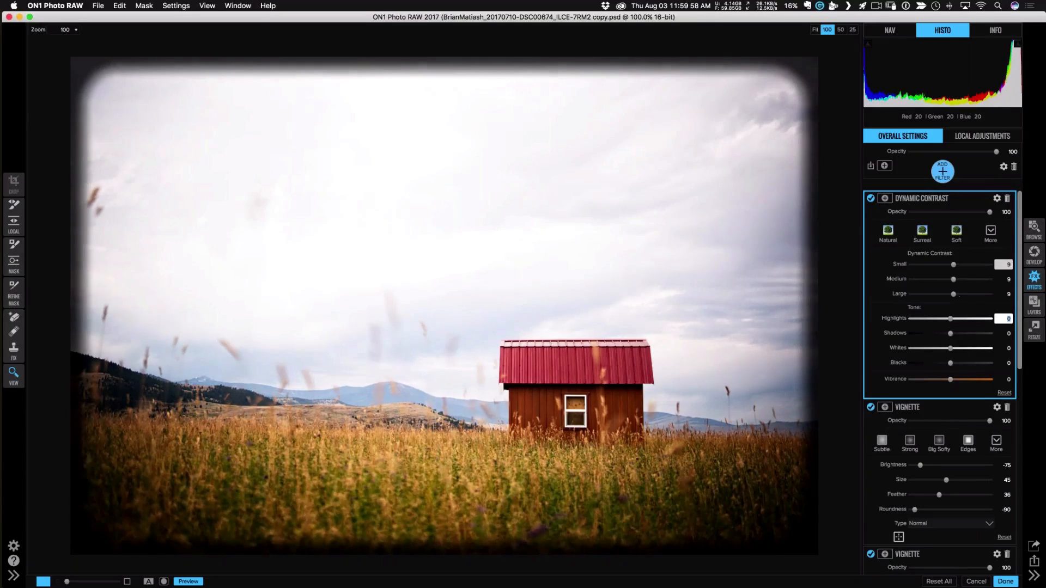
pyautogui.press('Tab')
pyautogui.click(949, 212)
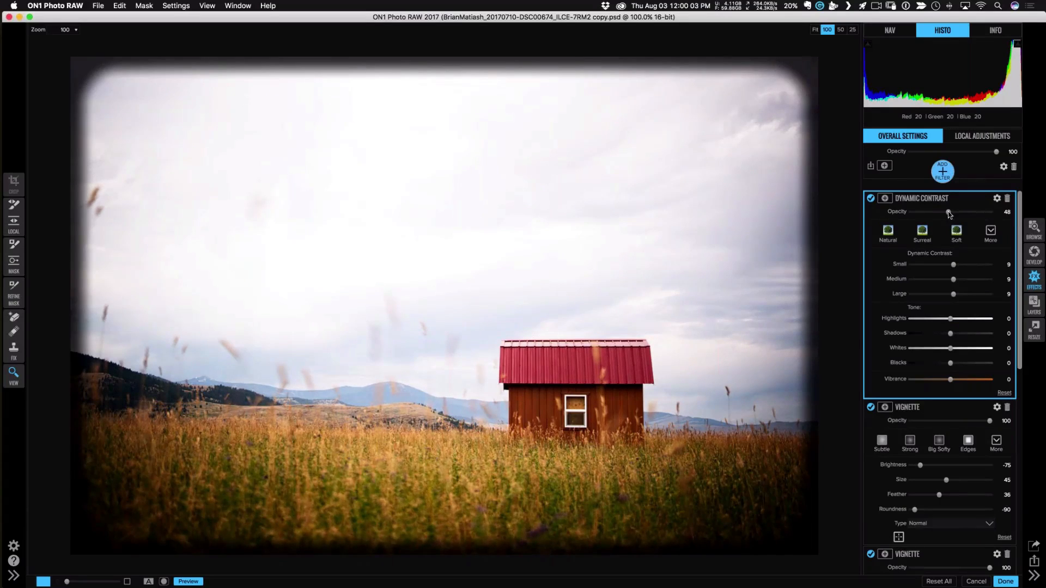
# Invert the Dynamic Contrast mask and paint the effect in over the cabin and grass with a 250-size brush at opacity 100.
pyautogui.click(885, 198)
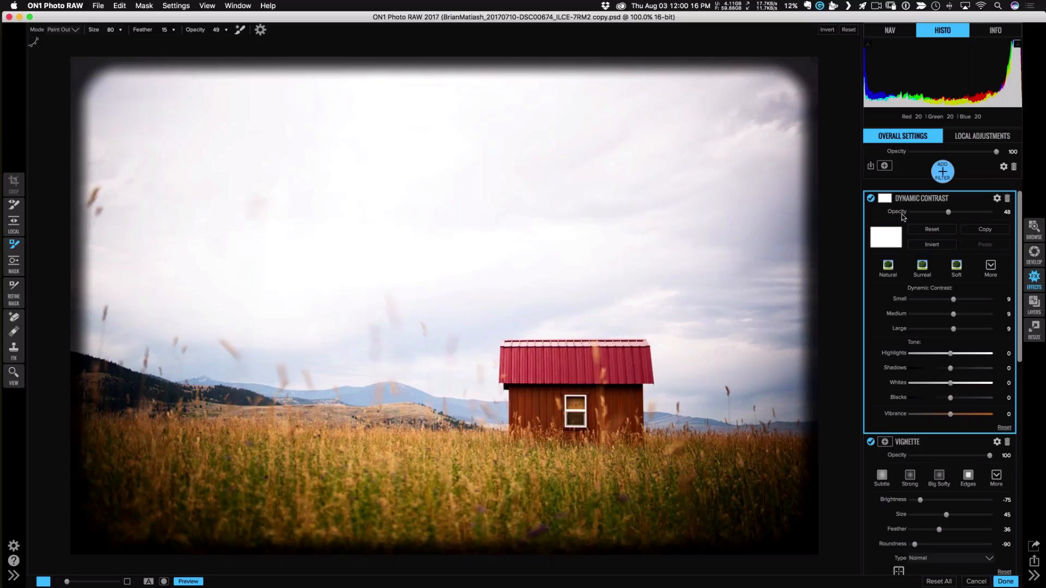
pyautogui.click(927, 245)
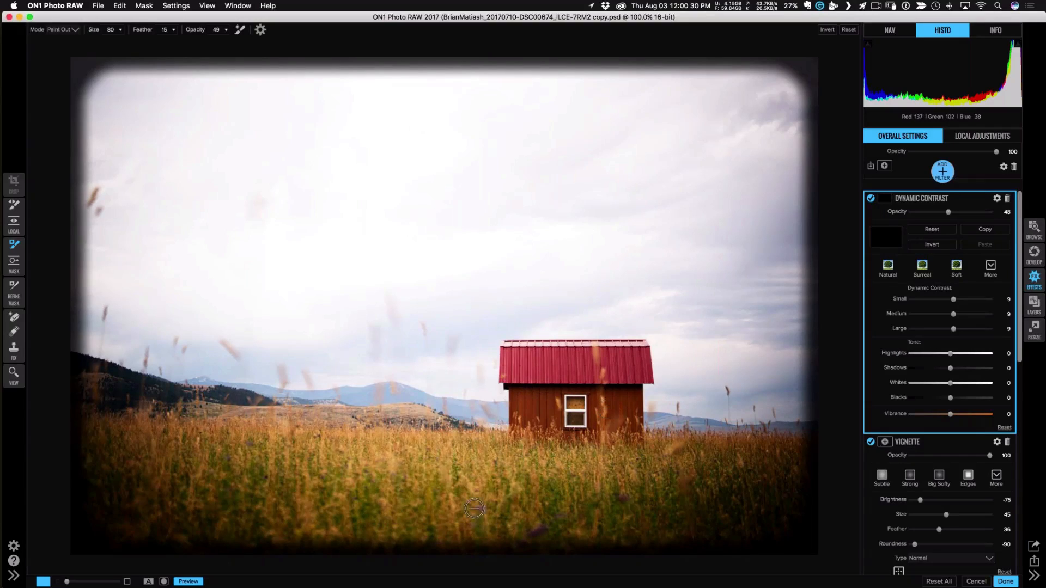
pyautogui.press('x')
pyautogui.moveTo(574, 365); pyautogui.dragTo(545, 363)
pyautogui.press(']')
pyautogui.press(']')
pyautogui.press(']')
pyautogui.press(']')
pyautogui.press(']')
pyautogui.click(227, 31)
pyautogui.moveTo(213, 40); pyautogui.dragTo(223, 40)
pyautogui.moveTo(458, 482); pyautogui.dragTo(575, 471)
pyautogui.moveTo(440, 458); pyautogui.dragTo(293, 449)
# Add a Sunshine filter, paste a copy of the Dynamic Contrast mask onto it, and compare the photo with it off and on.
pyautogui.click(943, 173)
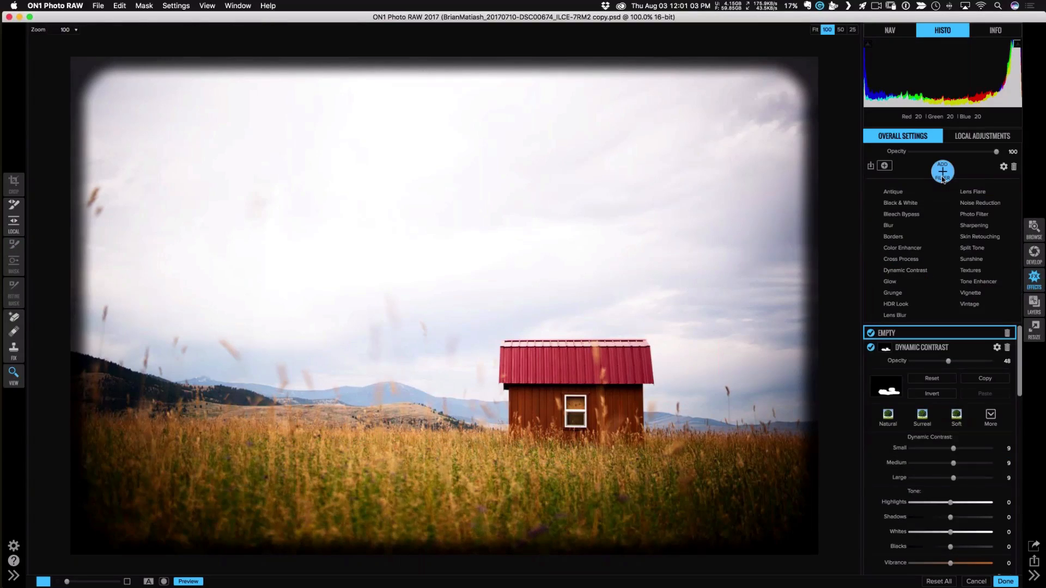
pyautogui.click(969, 260)
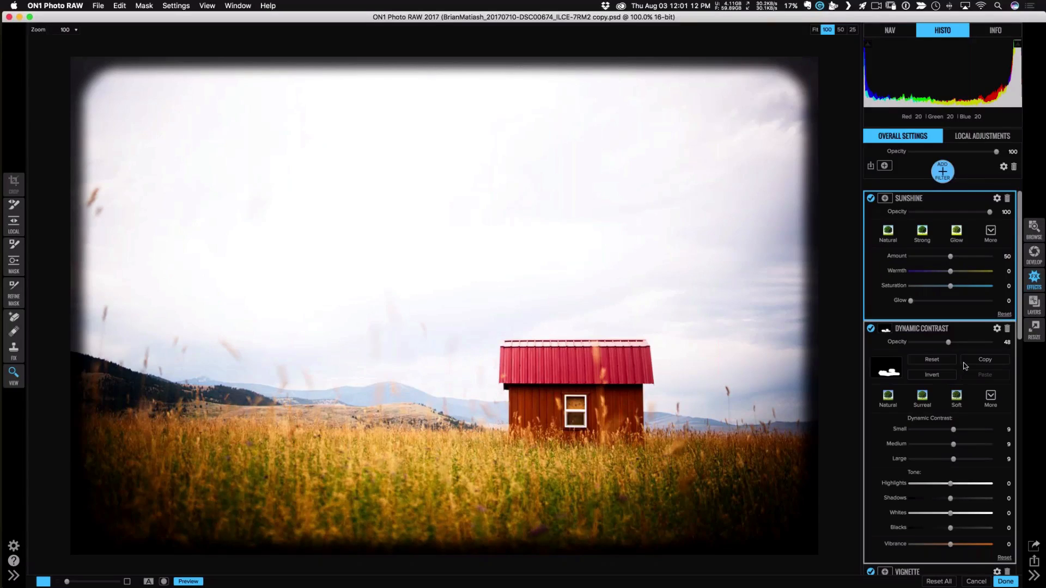
pyautogui.click(969, 337)
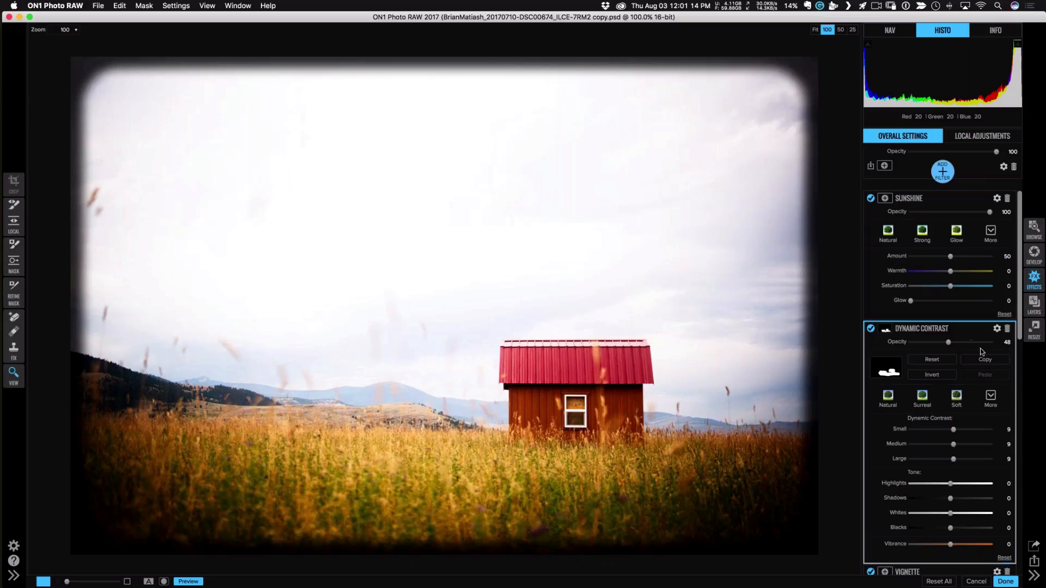
pyautogui.click(983, 361)
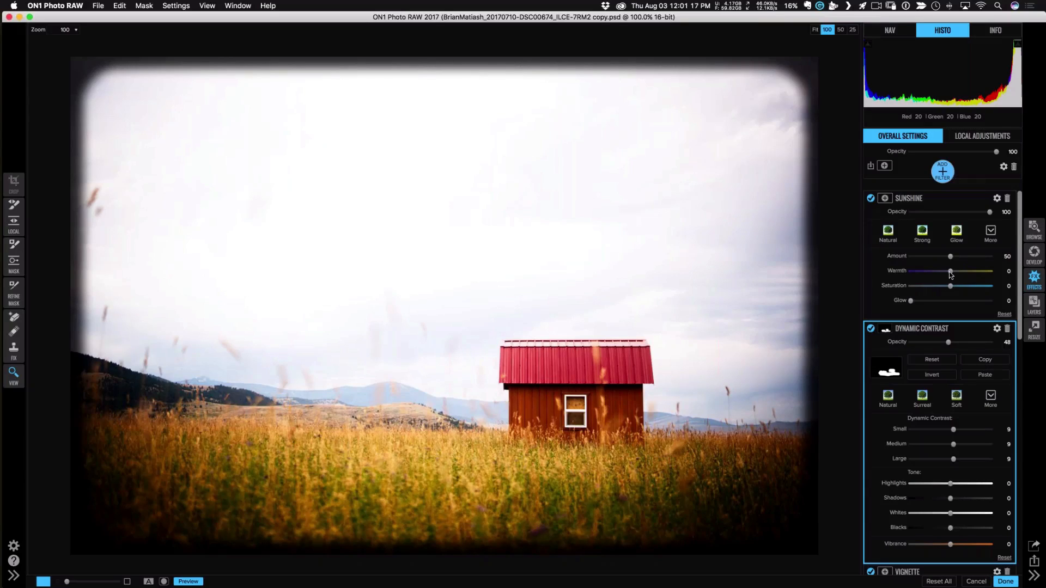
pyautogui.click(885, 199)
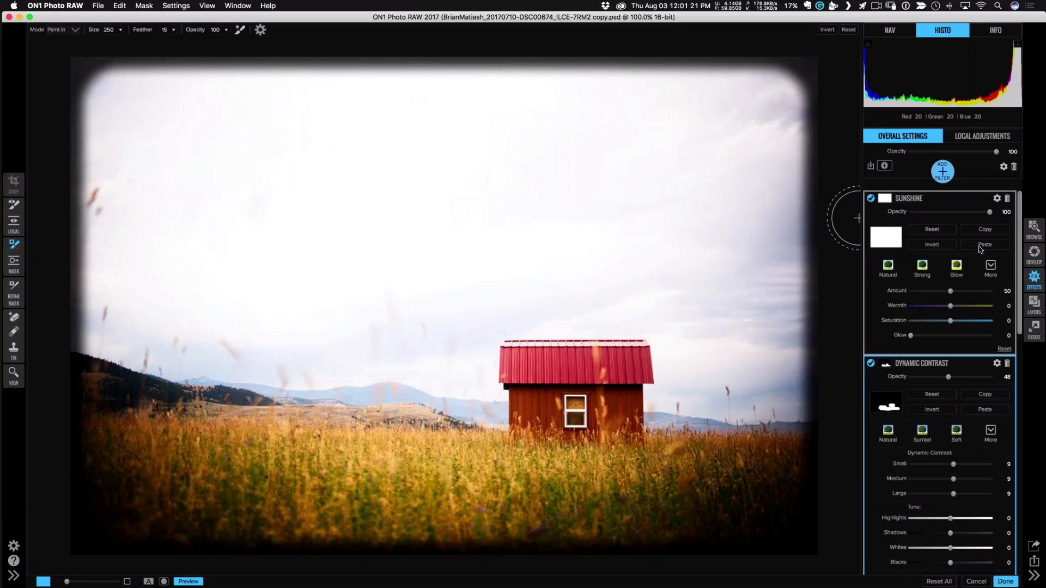
pyautogui.click(983, 246)
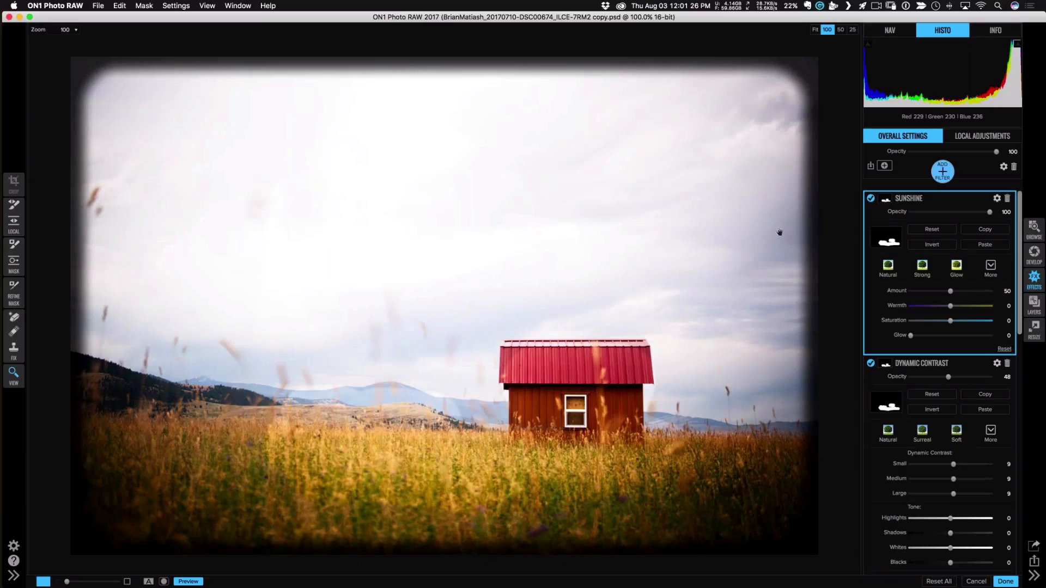
pyautogui.click(871, 198)
pyautogui.click(871, 197)
# Paint more of the cabin area into the Sunshine mask, and switch the Masking Brush to Paint Out with Perfect Brush enabled.
pyautogui.click(14, 244)
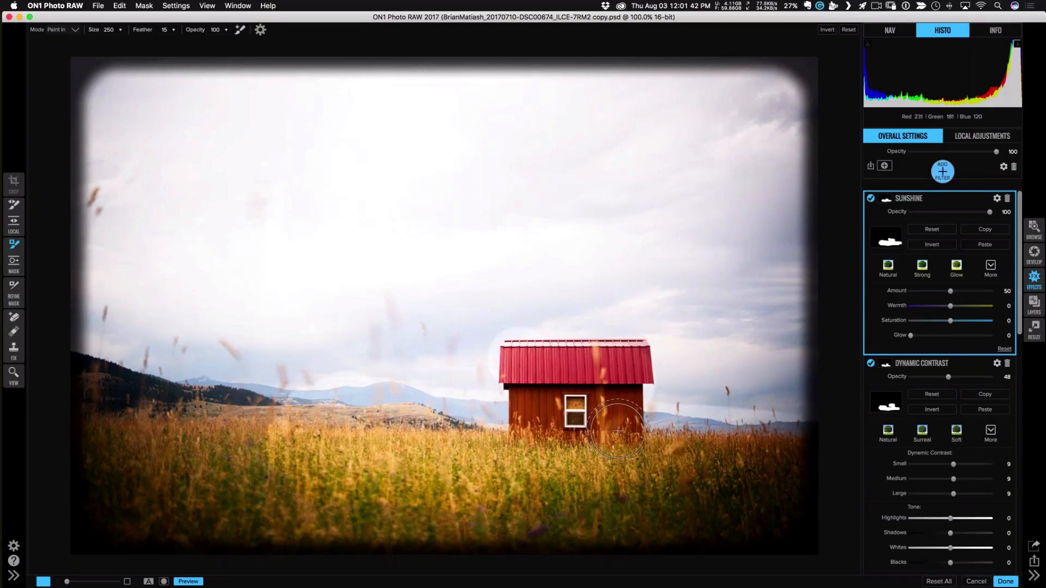
pyautogui.press('x')
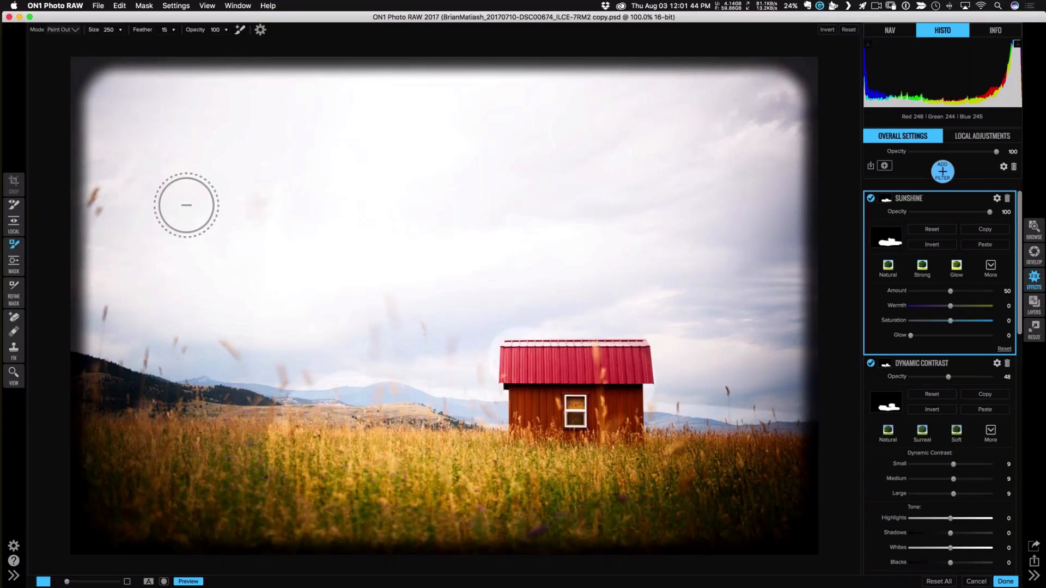
pyautogui.click(261, 30)
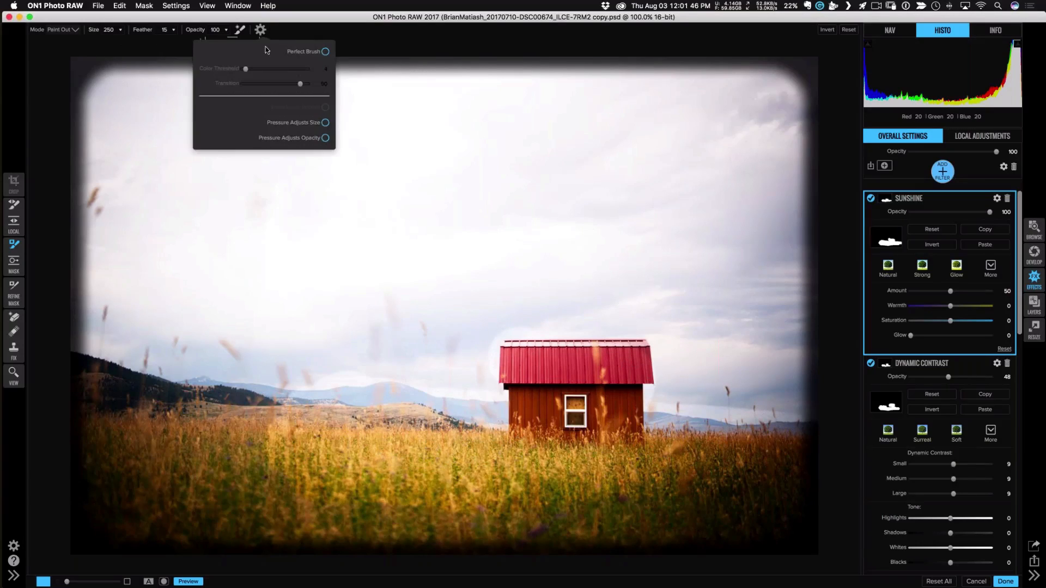
pyautogui.click(326, 52)
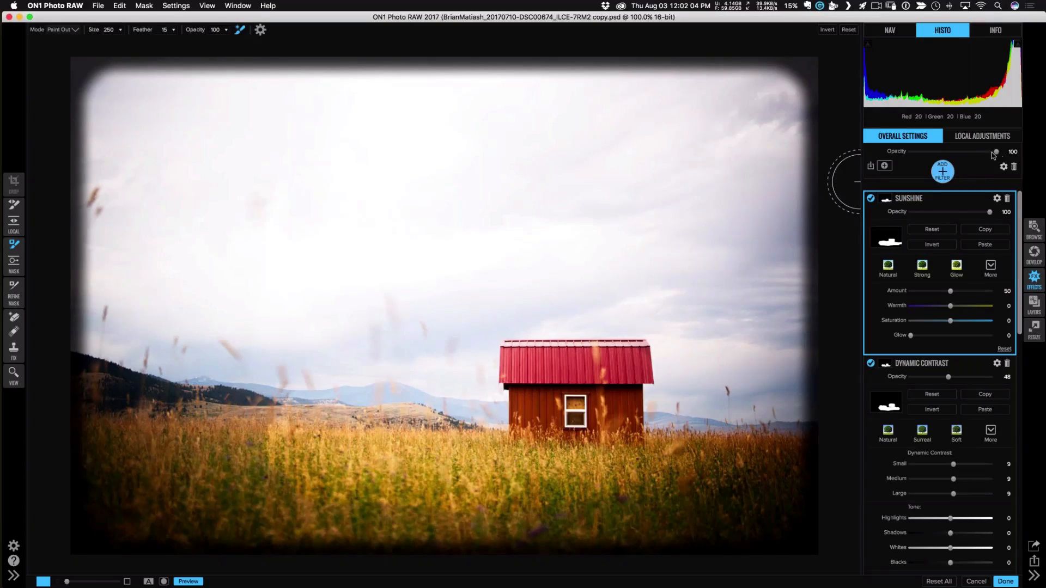
# Try the overall effects opacity, keep it at 100, and compare the photo with the preview off and on.
pyautogui.moveTo(992, 152)
pyautogui.mouseDown()
pyautogui.moveTo(857, 155)
pyautogui.moveTo(1002, 156)
pyautogui.mouseUp()
pyautogui.click(188, 581)
pyautogui.click(189, 582)
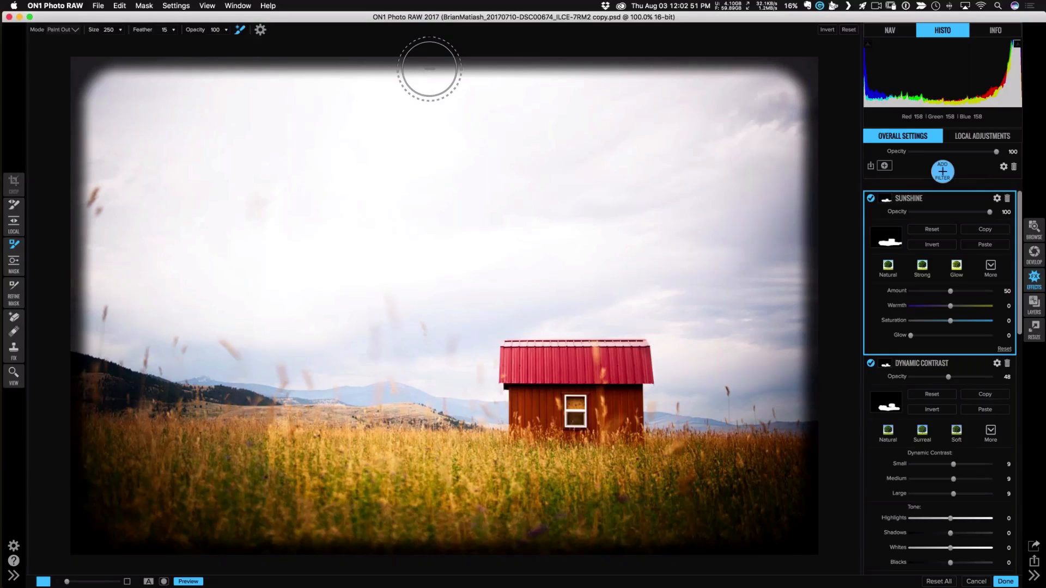
# Save all Develop and Effects settings as a custom Holga preset in a new category, titling both as better than a colleague's.
pyautogui.click(170, 5)
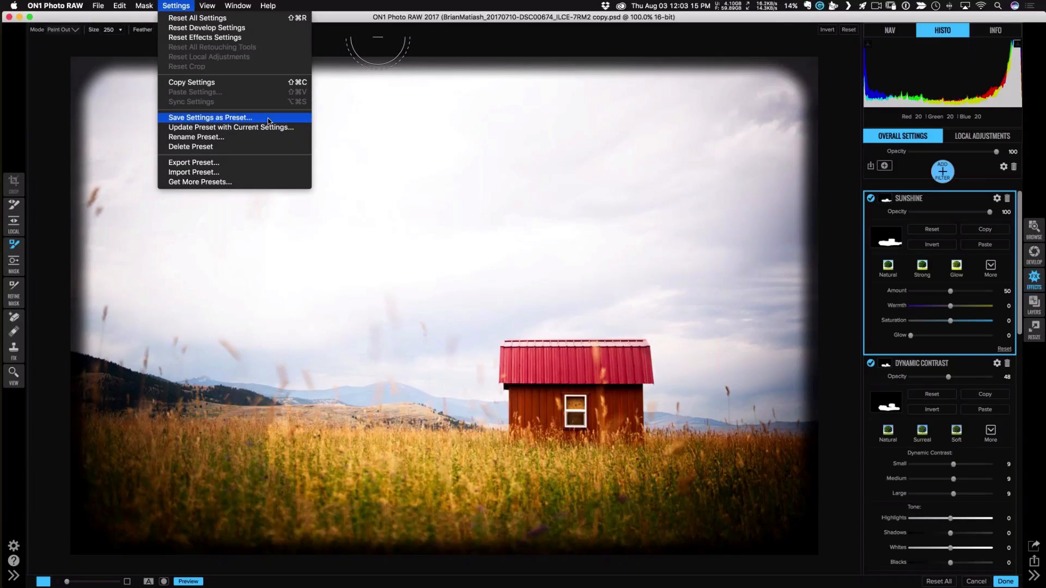
pyautogui.click(249, 120)
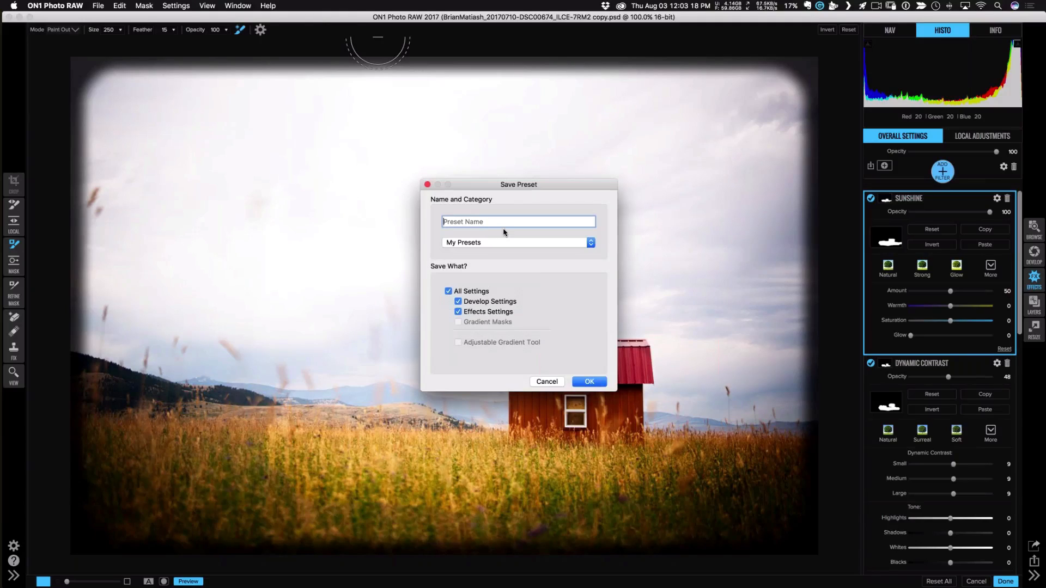
pyautogui.write("Even Better Than Dan's Holga Preset")
pyautogui.click(498, 243)
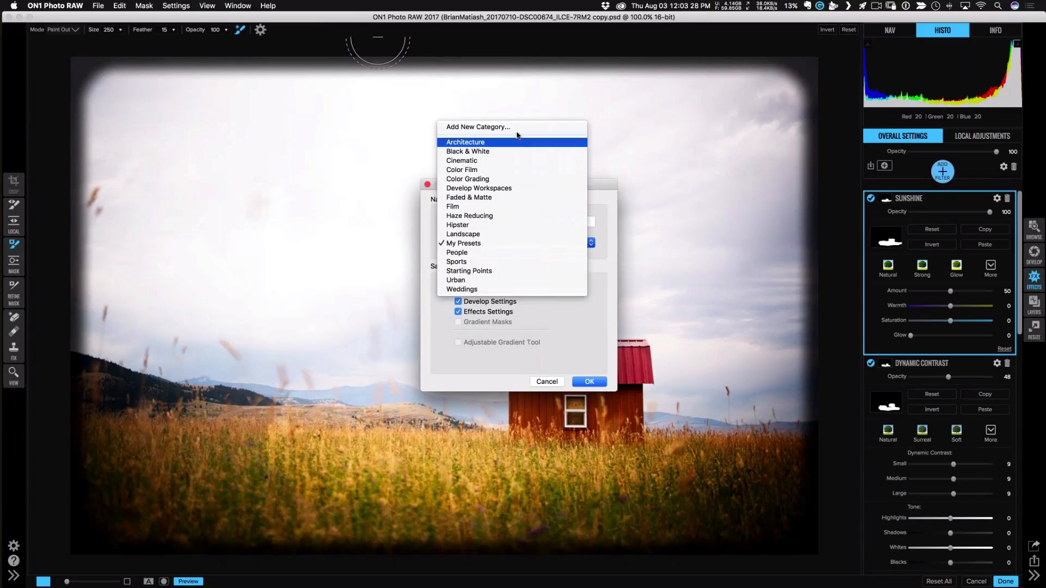
pyautogui.click(518, 129)
pyautogui.write('Bet')
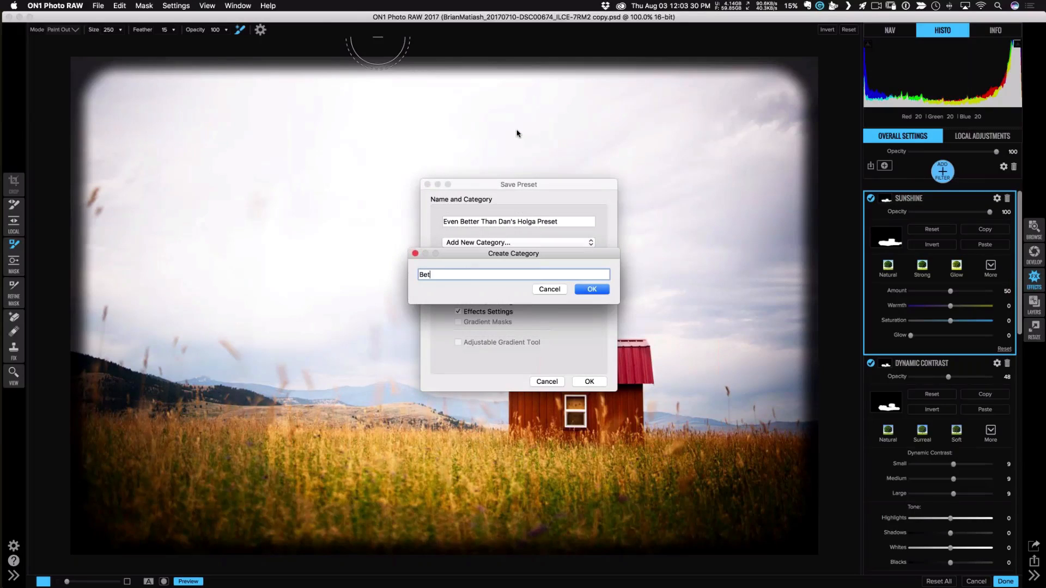
pyautogui.write("ter Than Dan's Presets")
pyautogui.click(588, 290)
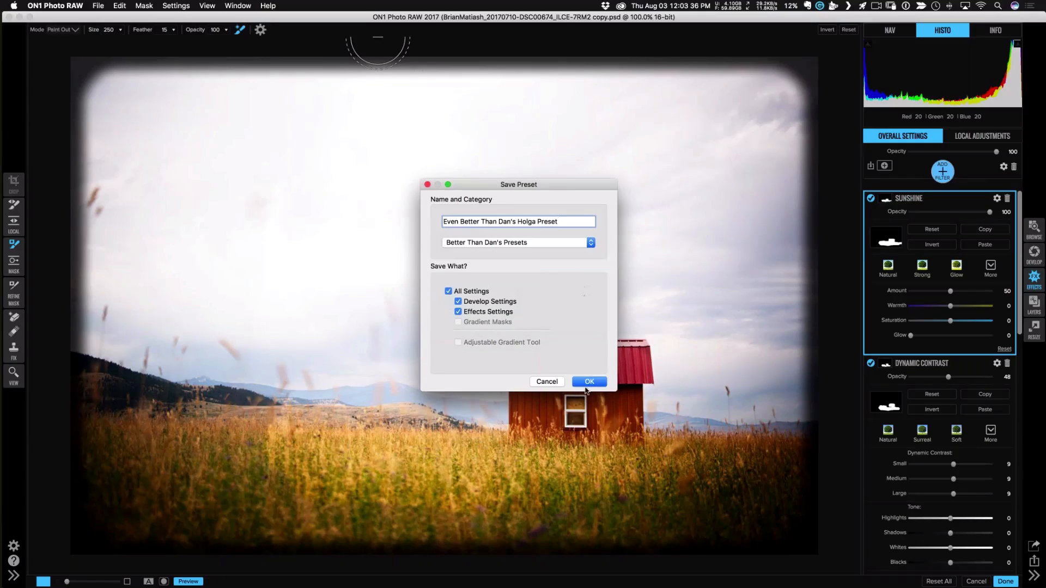
pyautogui.click(589, 382)
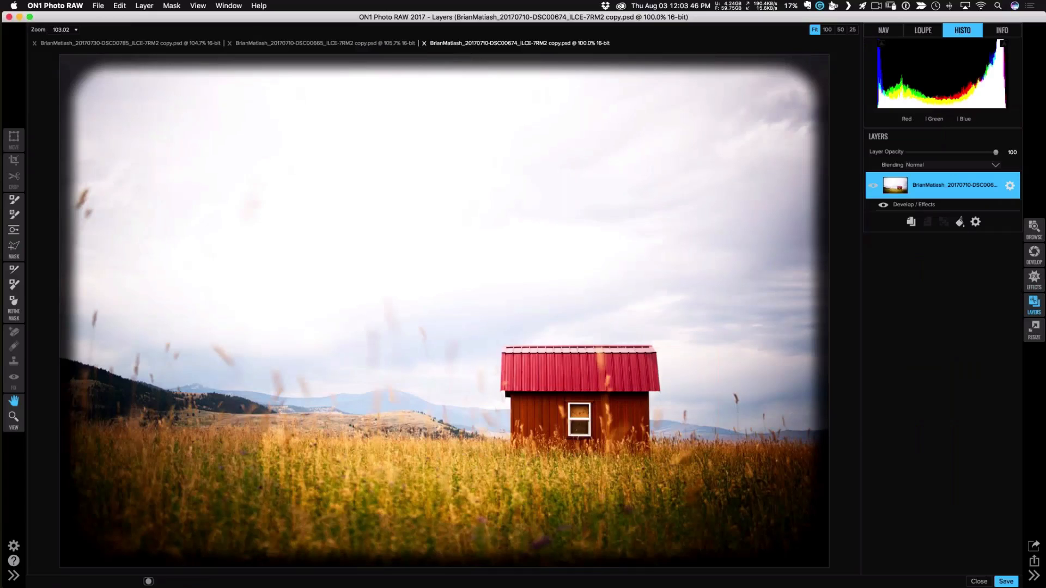
# Save the edited cabin photo in Layers, and close both it and the Buddha statues photo.
pyautogui.click(1008, 582)
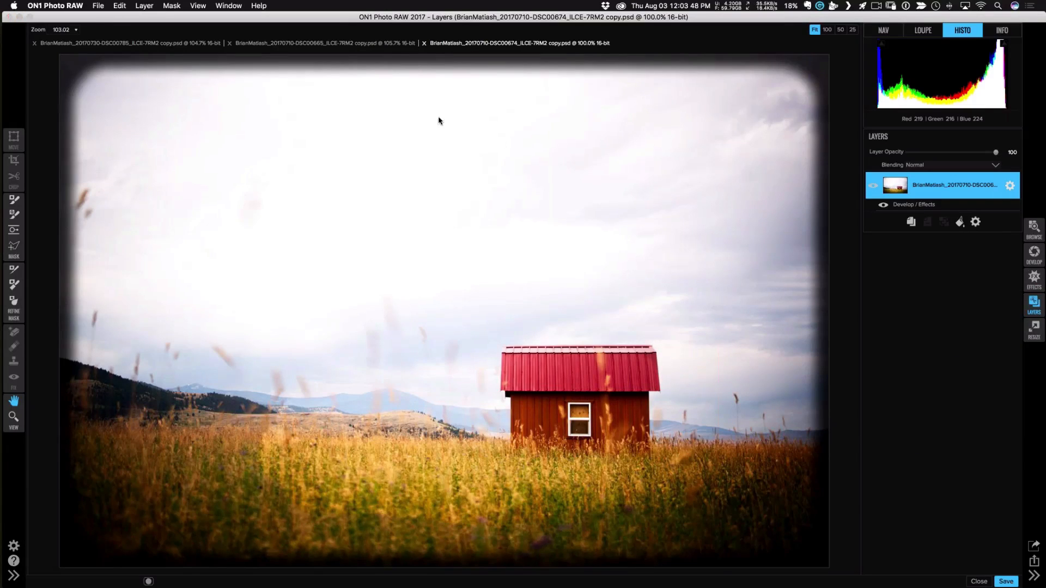
pyautogui.click(424, 43)
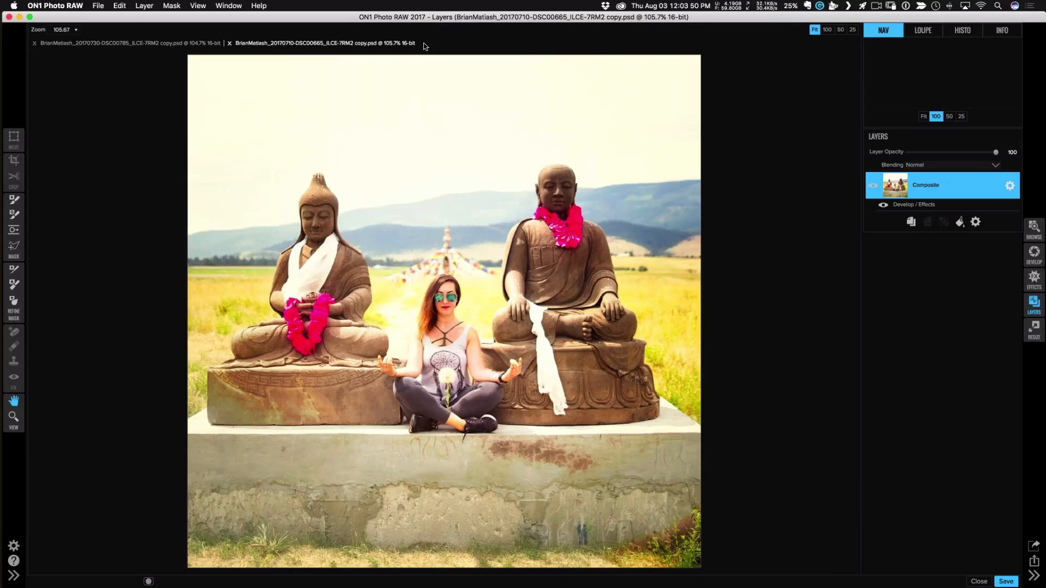
pyautogui.click(228, 44)
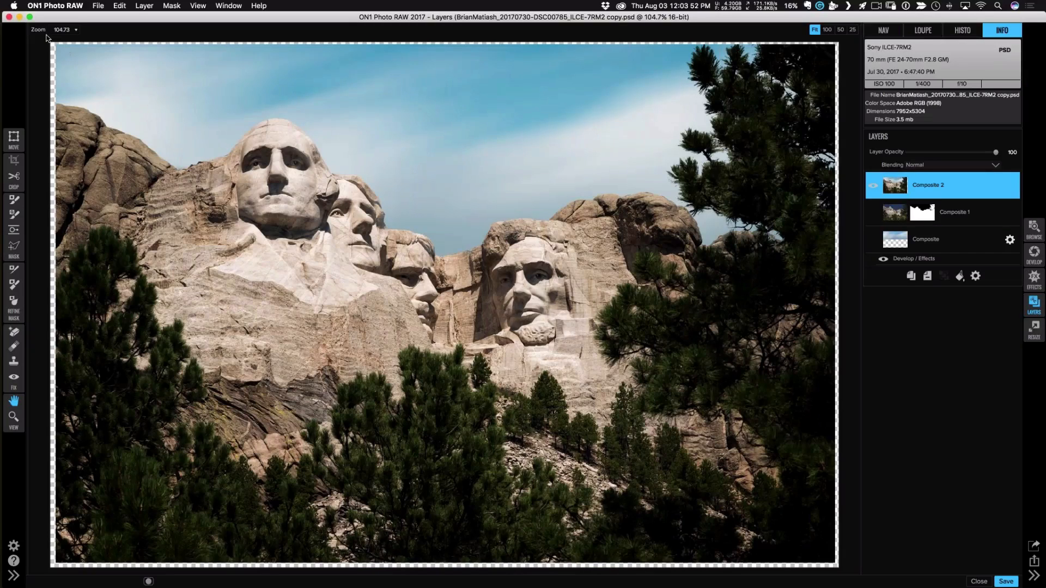
# Close the Mount Rushmore photo, and open the old tractor photo from the photo grid in Effects.
pyautogui.press('super+w')
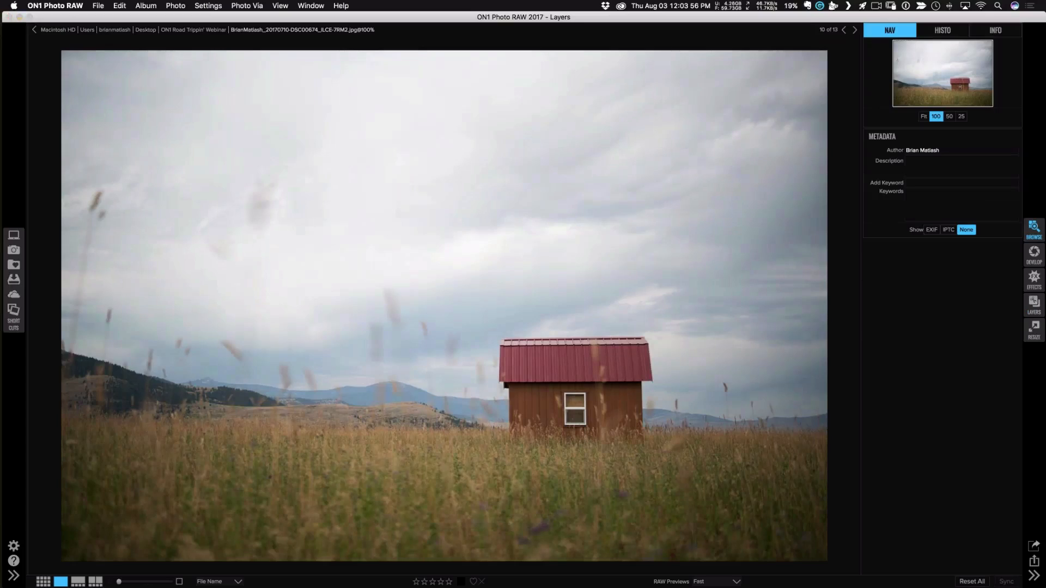
pyautogui.press('g')
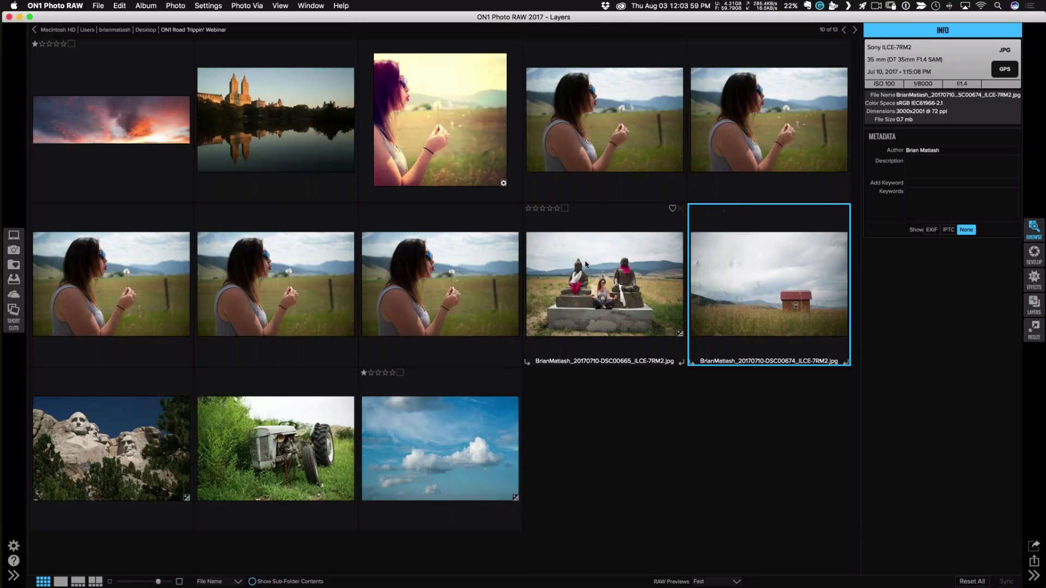
pyautogui.doubleClick(300, 443)
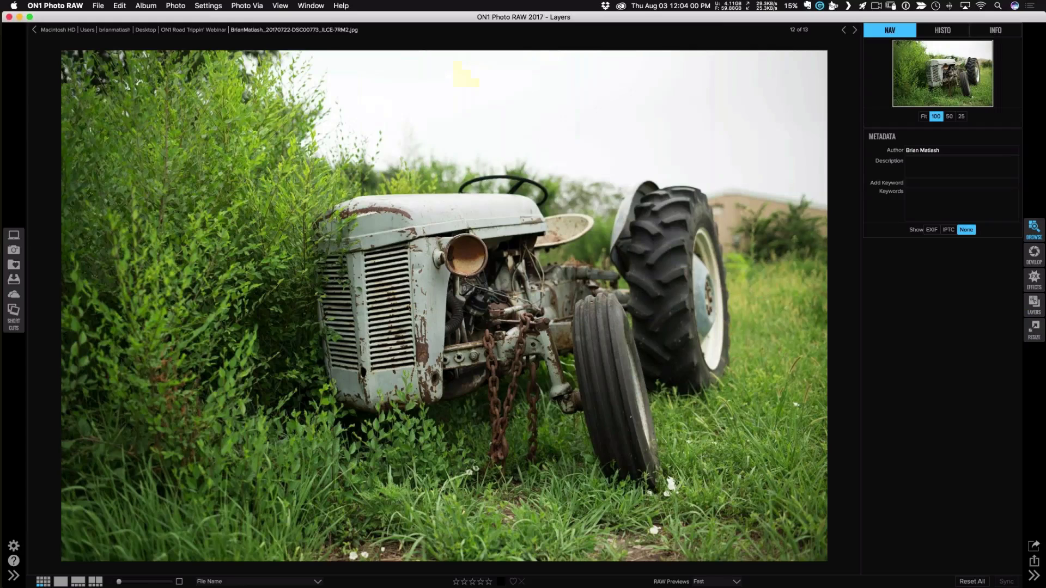
pyautogui.click(1032, 281)
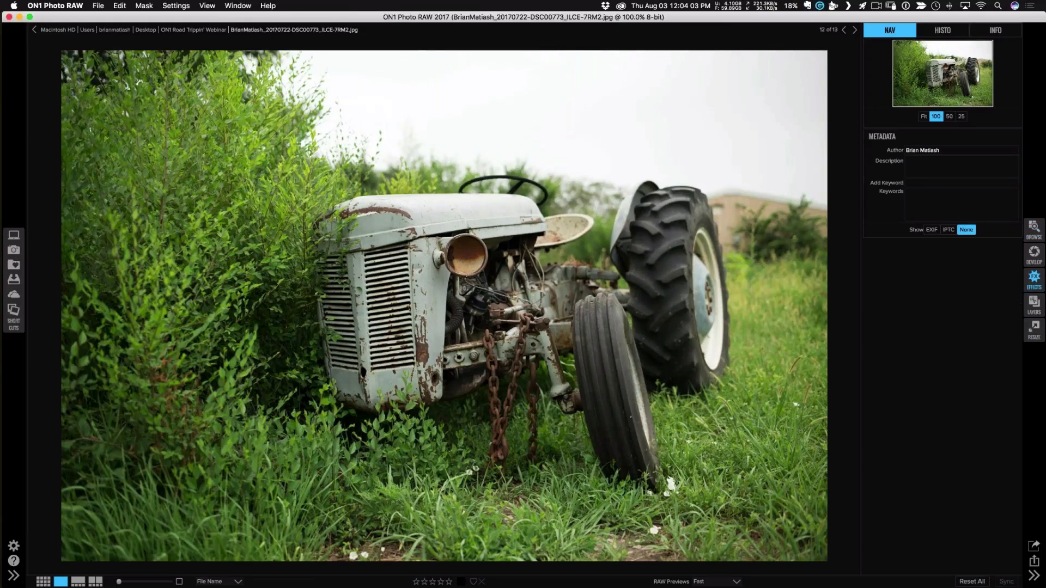
# Show the presets, and apply the saved custom Holga preset from its own category to the tractor photo.
pyautogui.click(13, 576)
pyautogui.click(45, 45)
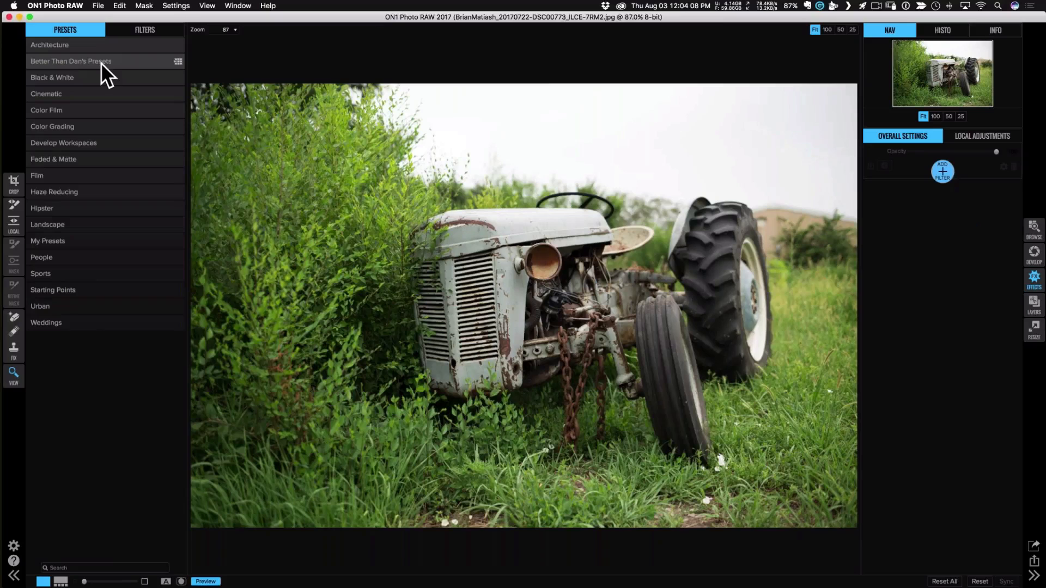
pyautogui.click(71, 61)
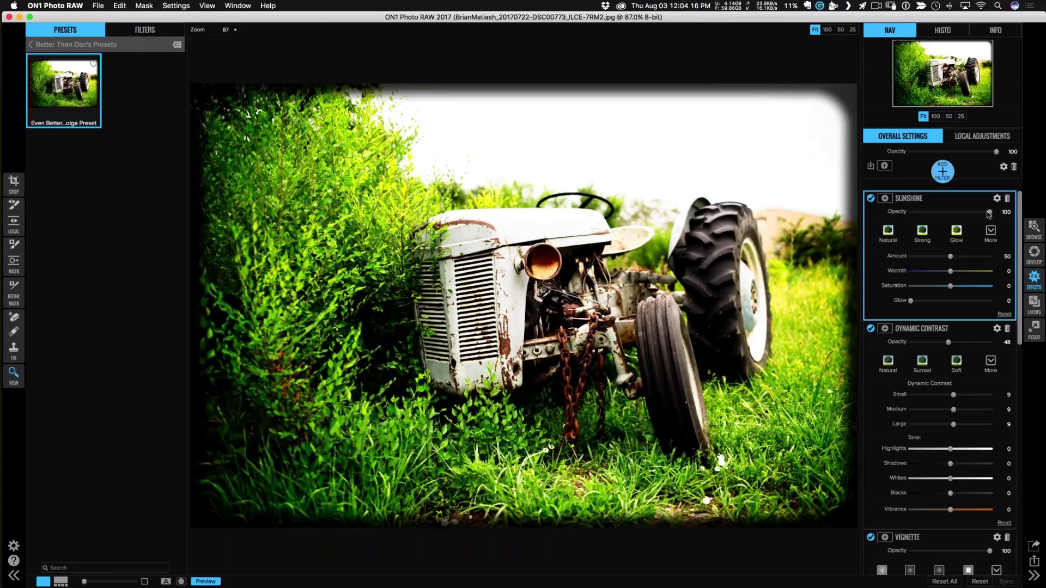
# Lower the Sunshine opacity, set the Color Enhancer opacity to 12, and open the tractor photo in Layers before returning to Browse.
pyautogui.moveTo(989, 215); pyautogui.dragTo(930, 215)
pyautogui.scroll(-3, 930, 218)
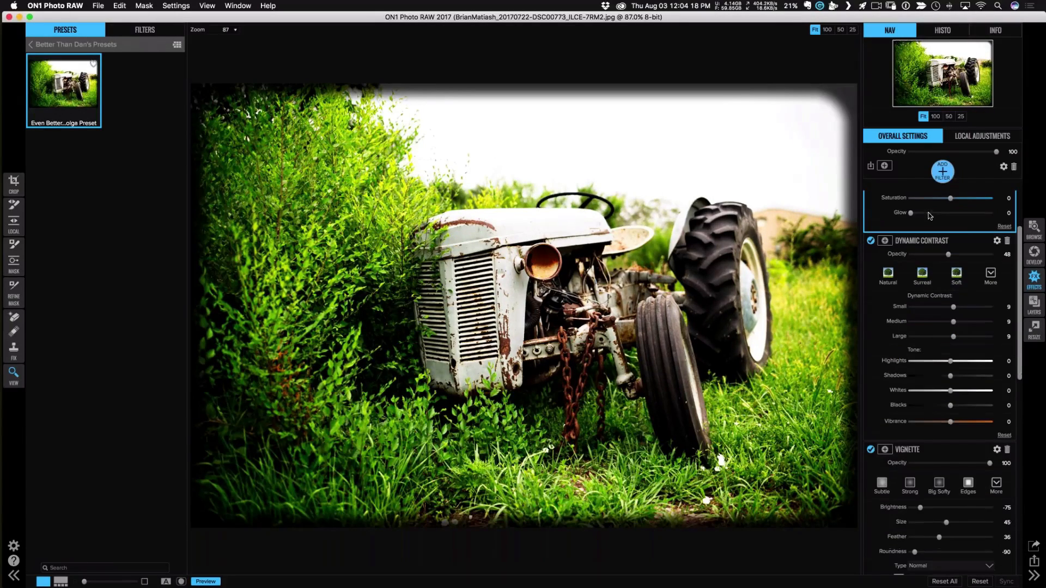
pyautogui.scroll(-5, 924, 259)
pyautogui.scroll(-5, 923, 259)
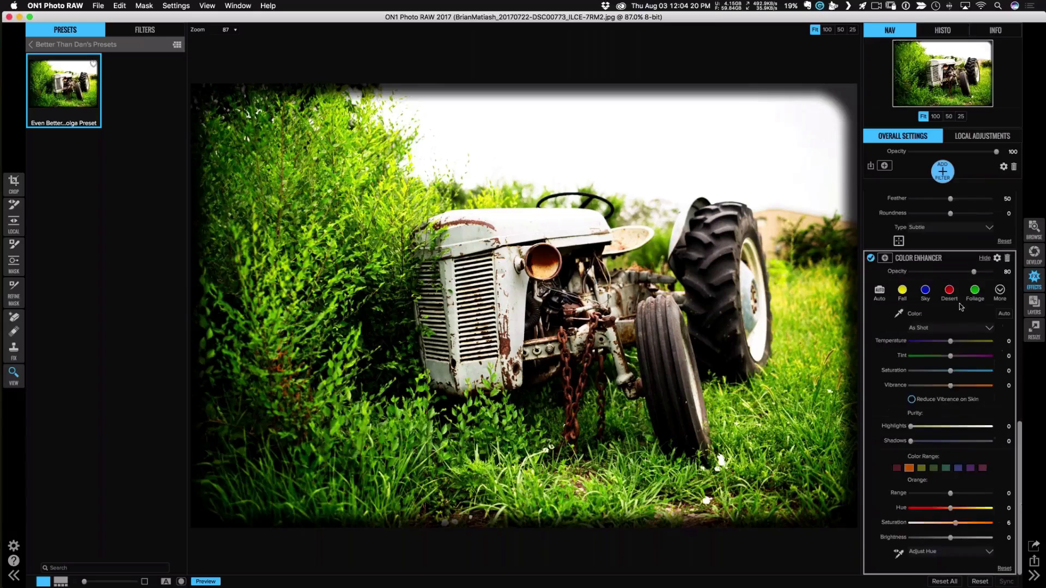
pyautogui.moveTo(975, 272); pyautogui.dragTo(920, 272)
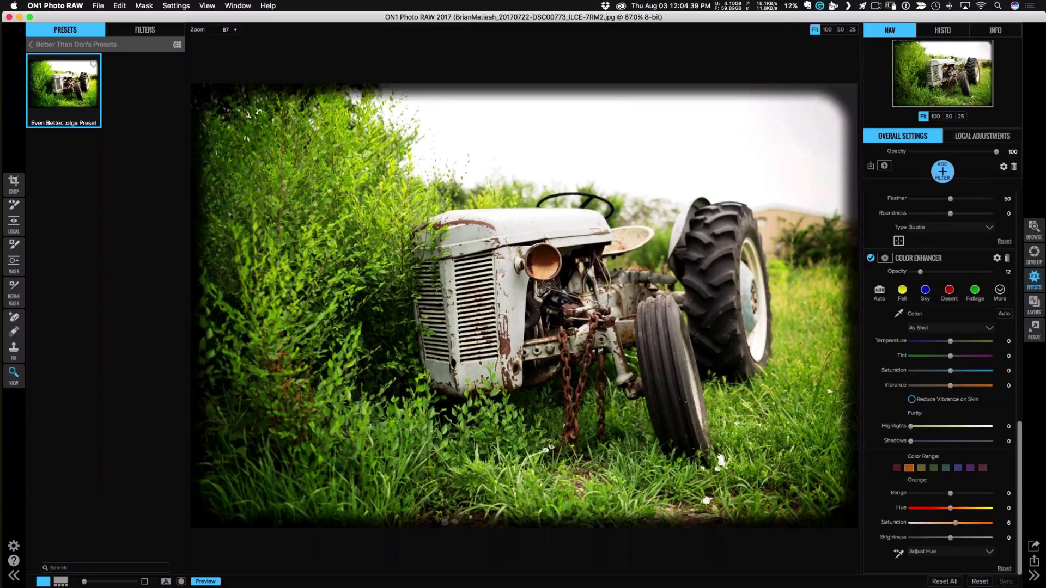
pyautogui.click(1032, 304)
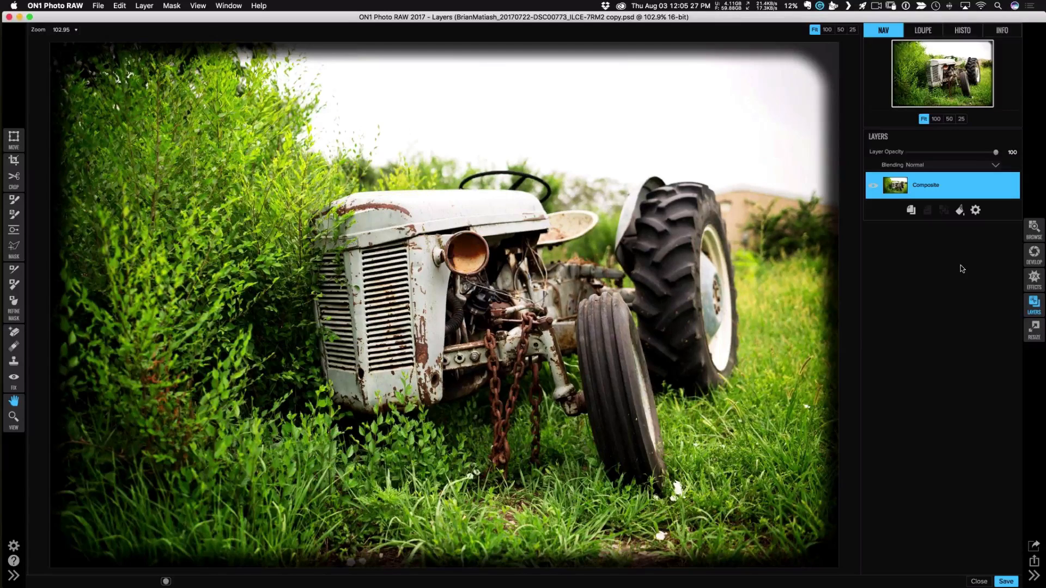
pyautogui.click(1035, 229)
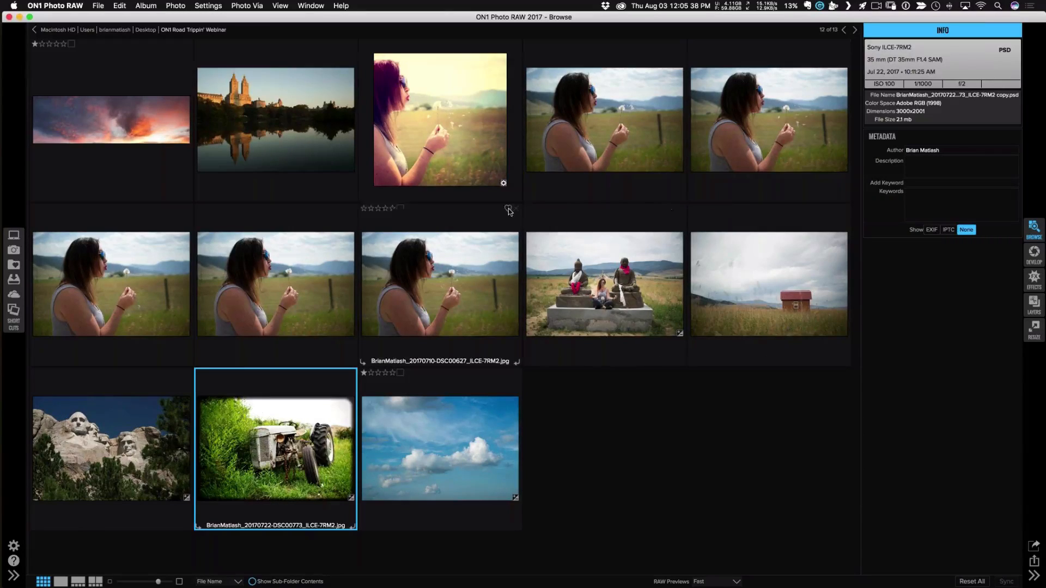
# Try to open the stylized dandelion portrait as a new photo in Layers, and return to the photo grid.
pyautogui.doubleClick(504, 182)
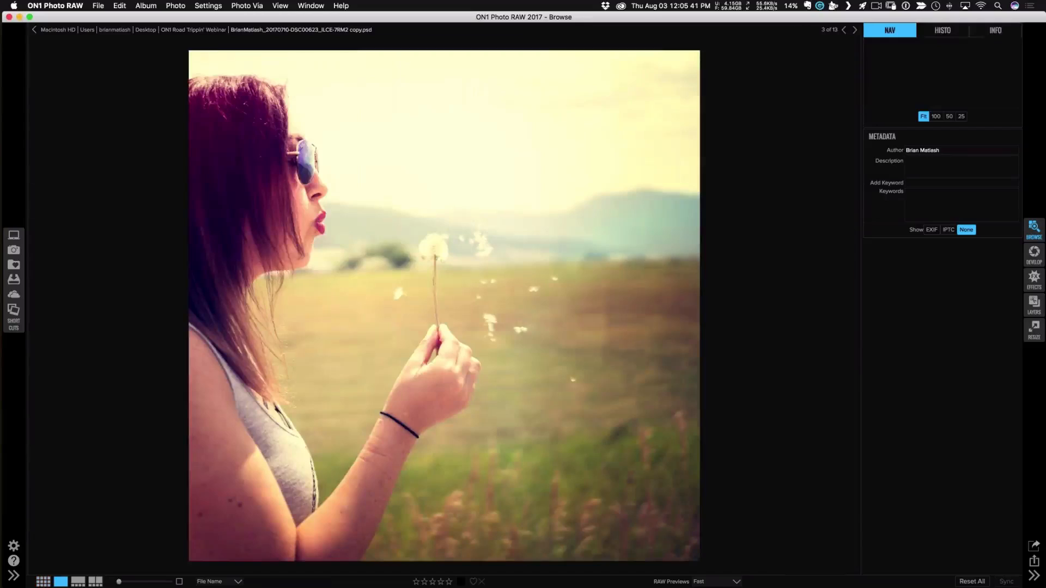
pyautogui.click(1030, 308)
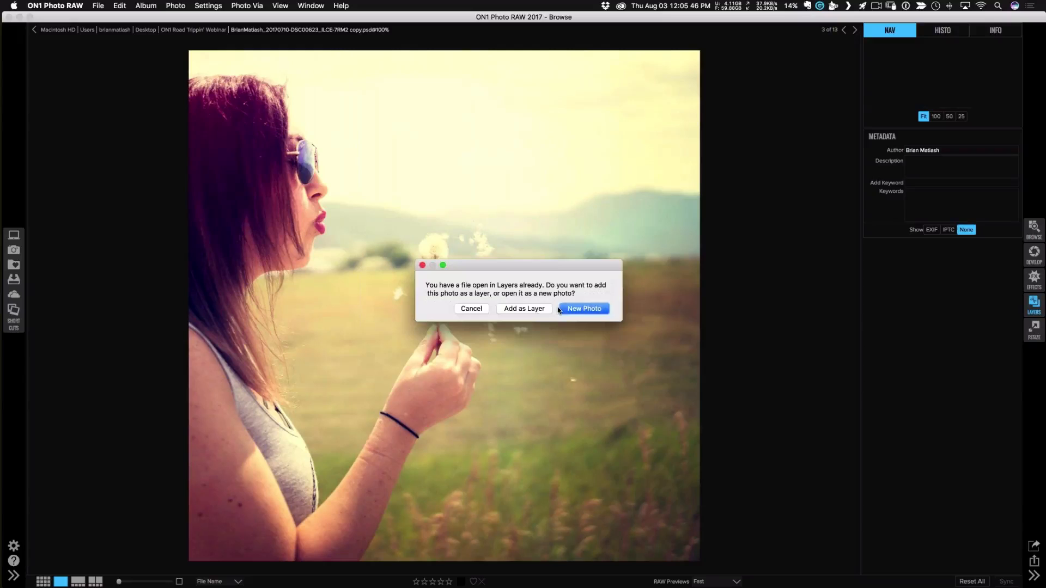
pyautogui.click(595, 309)
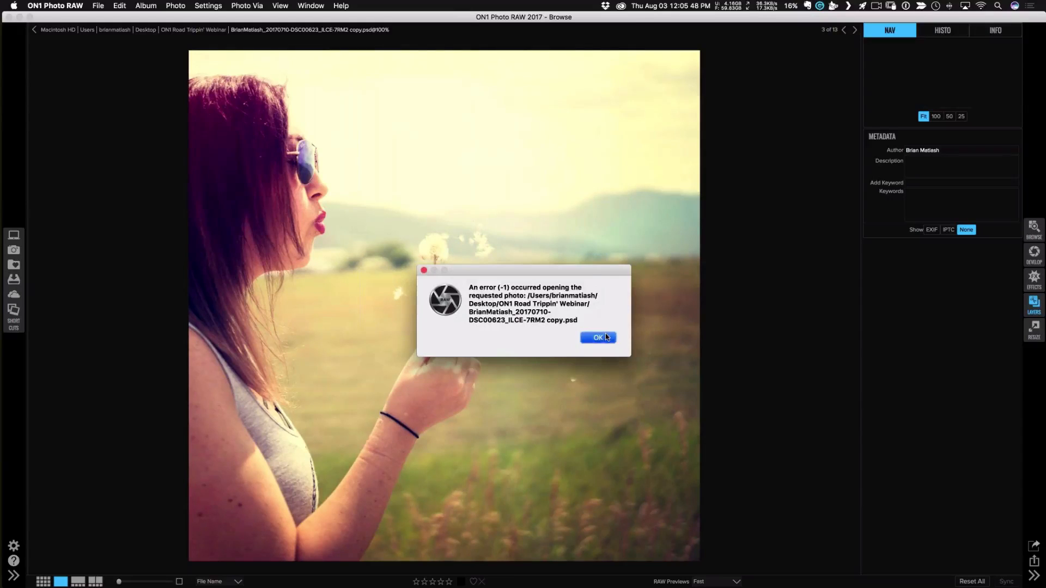
pyautogui.click(605, 335)
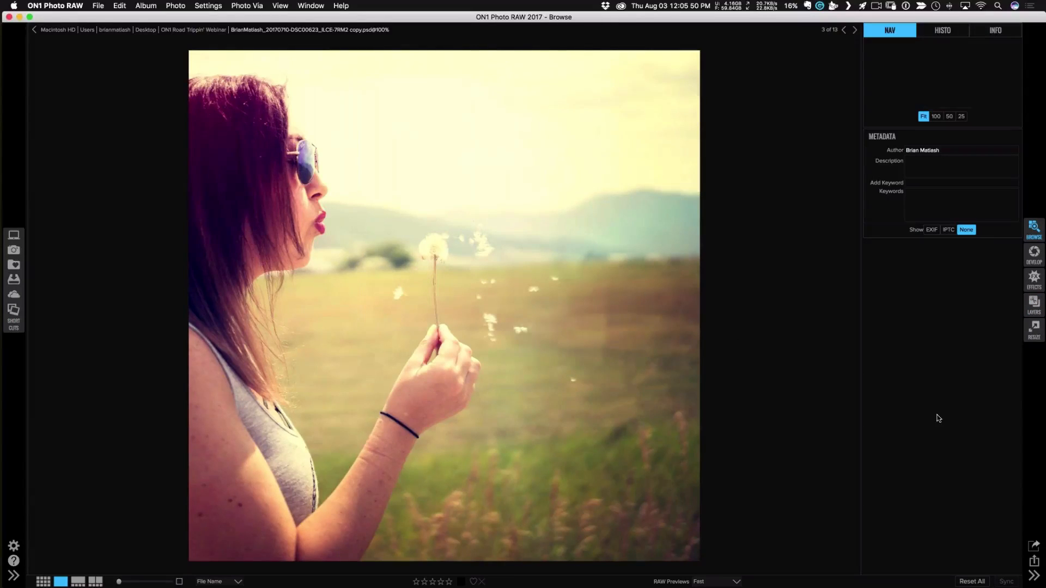
pyautogui.press('g')
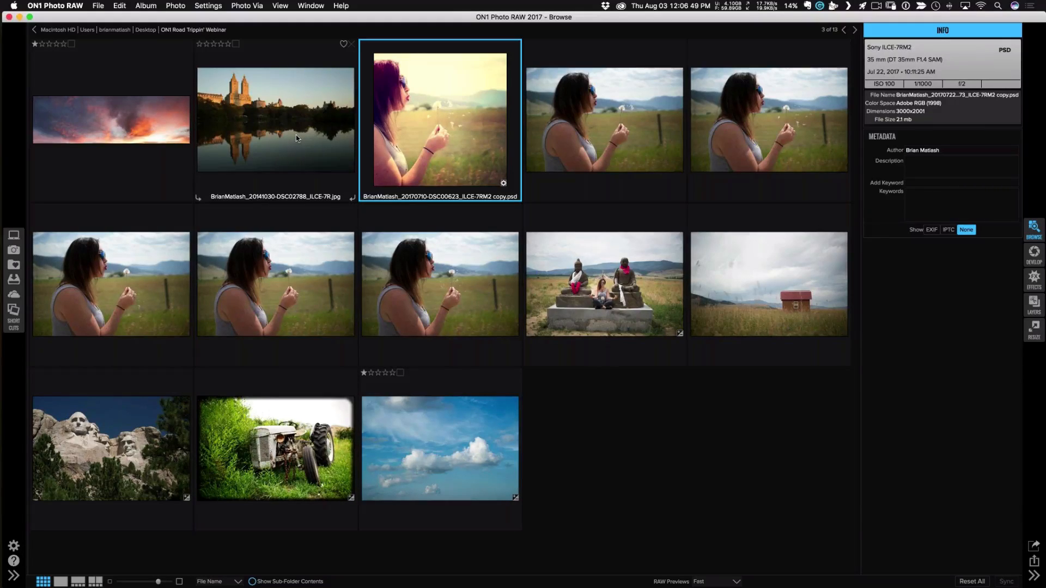
# View the lake skyline and sunset sky photos at full size, and open both in Layers as new photos.
pyautogui.click(279, 136)
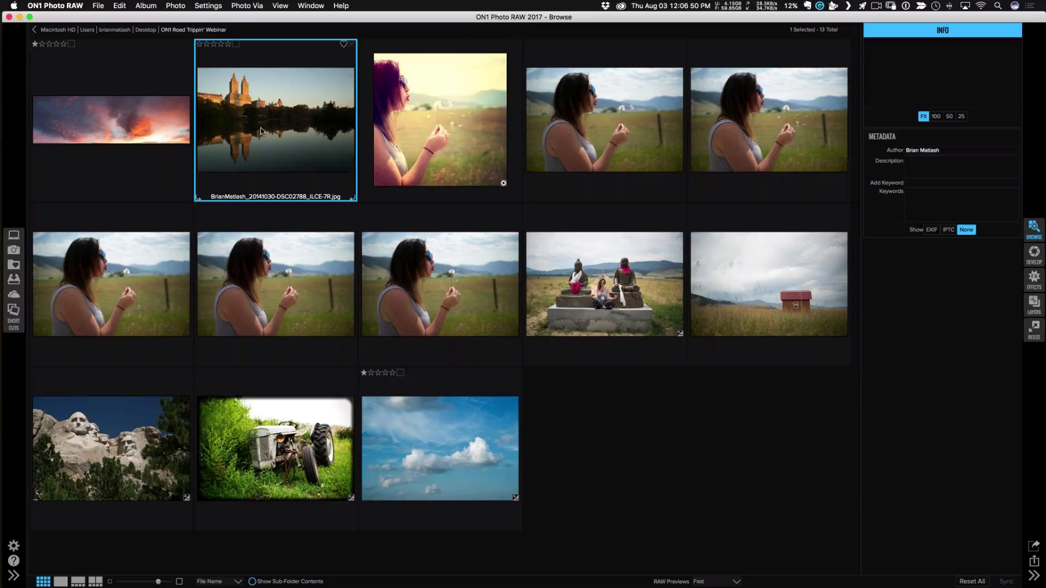
pyautogui.doubleClick(261, 131)
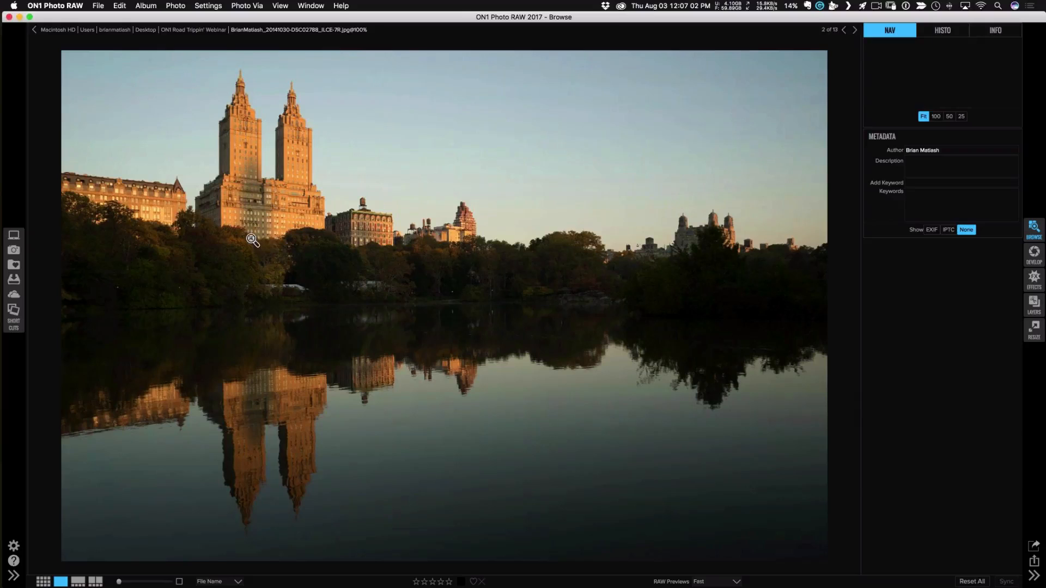
pyautogui.press('g')
pyautogui.keyDown('super'); pyautogui.click(148, 124); pyautogui.keyUp('super')
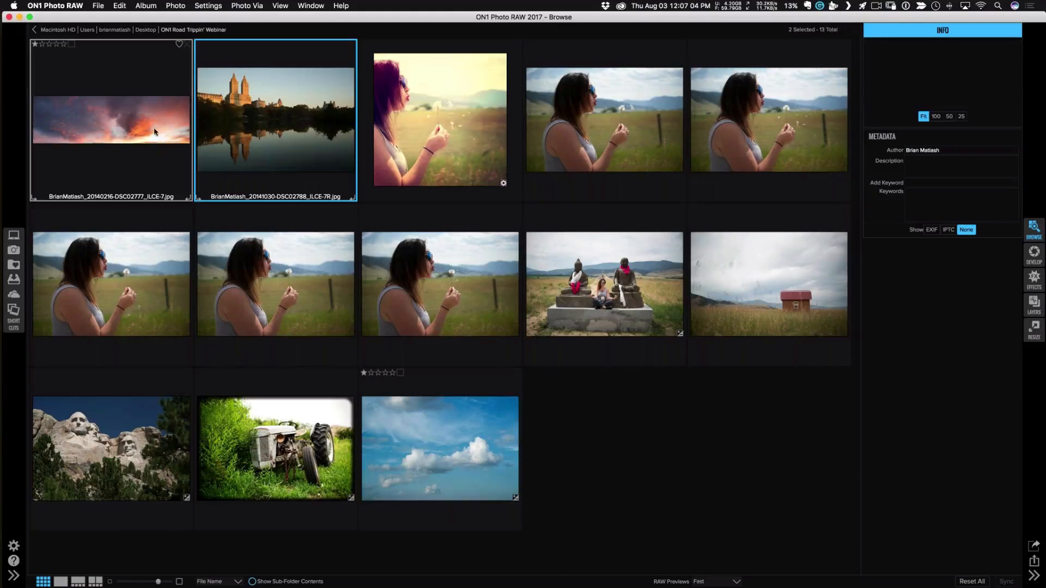
pyautogui.doubleClick(146, 123)
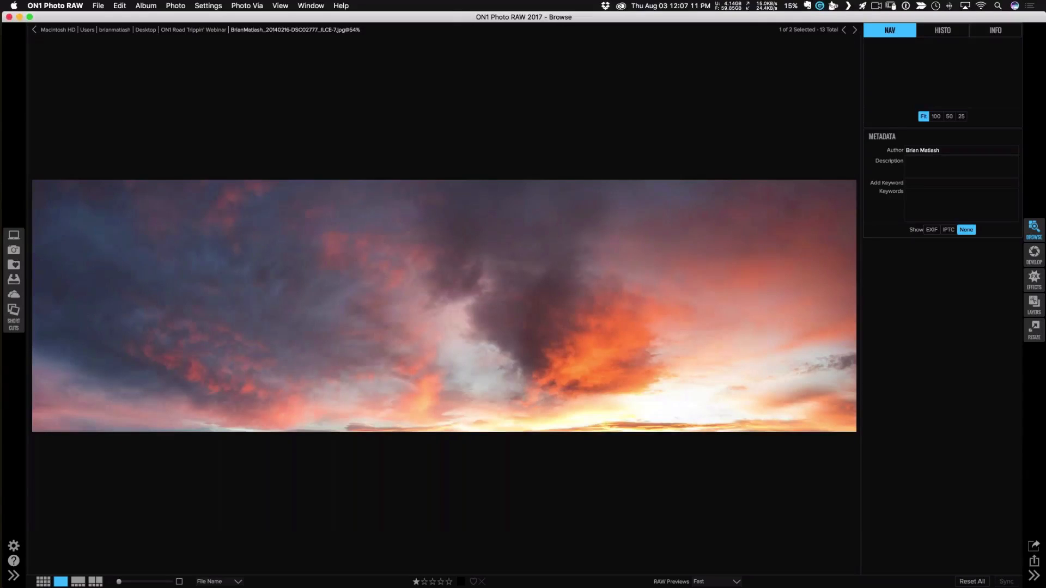
pyautogui.press('g')
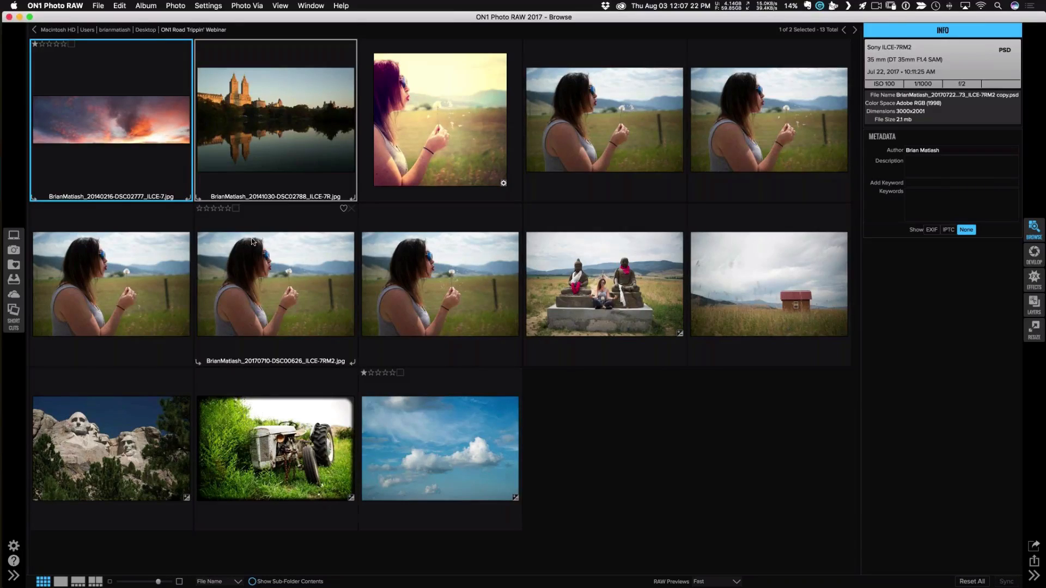
pyautogui.click(1035, 304)
pyautogui.click(582, 313)
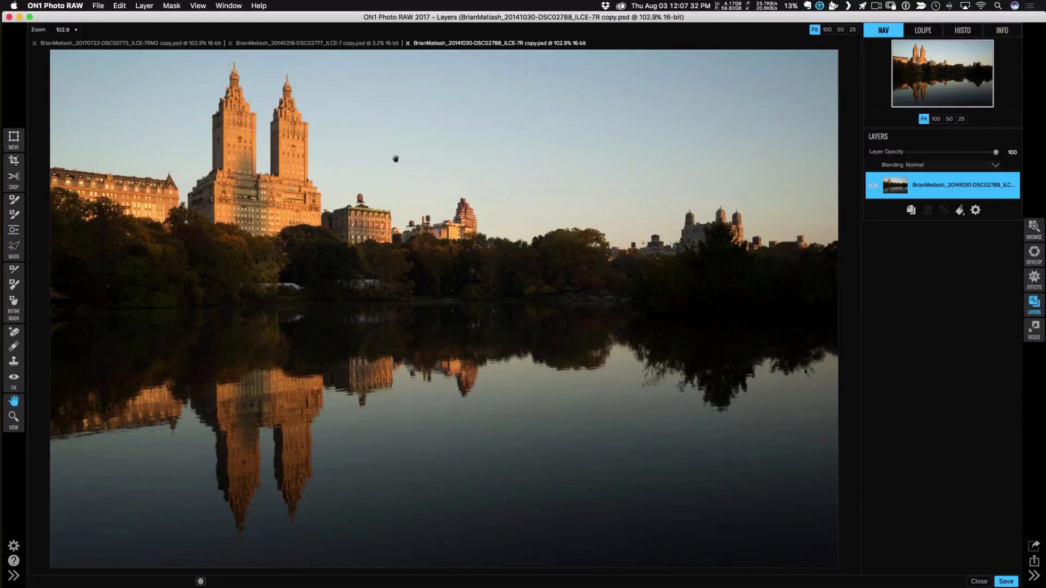
# Save and close the tractor photo, and close the sunset sky and lake skyline photos without saving.
pyautogui.click(34, 43)
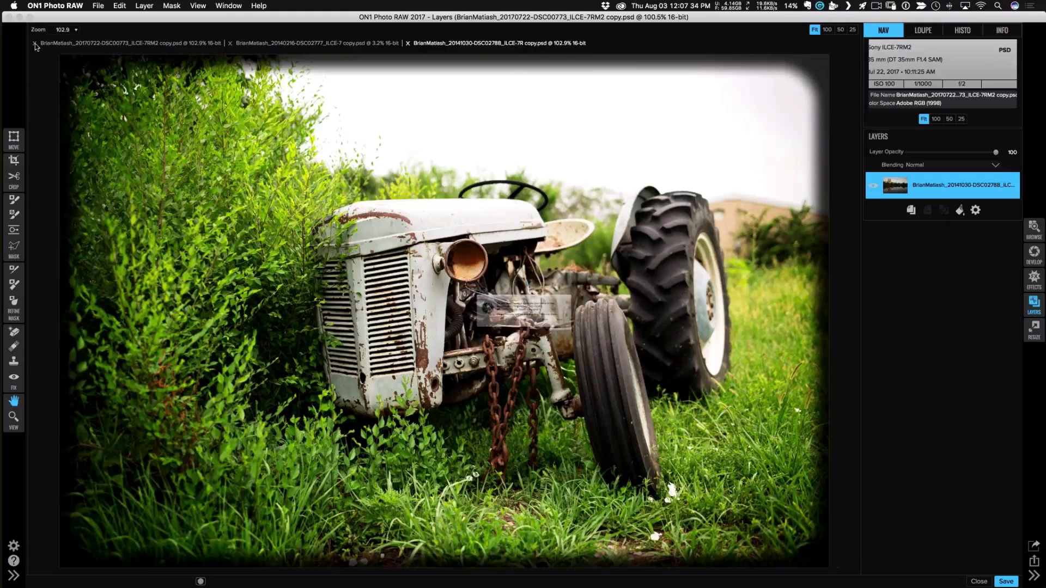
pyautogui.click(617, 334)
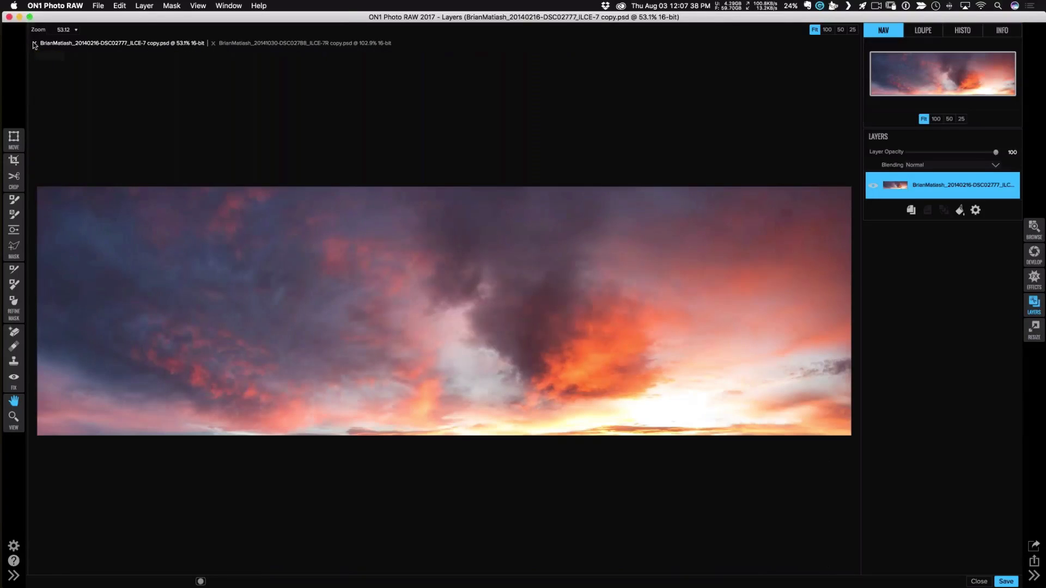
pyautogui.click(34, 43)
pyautogui.click(515, 334)
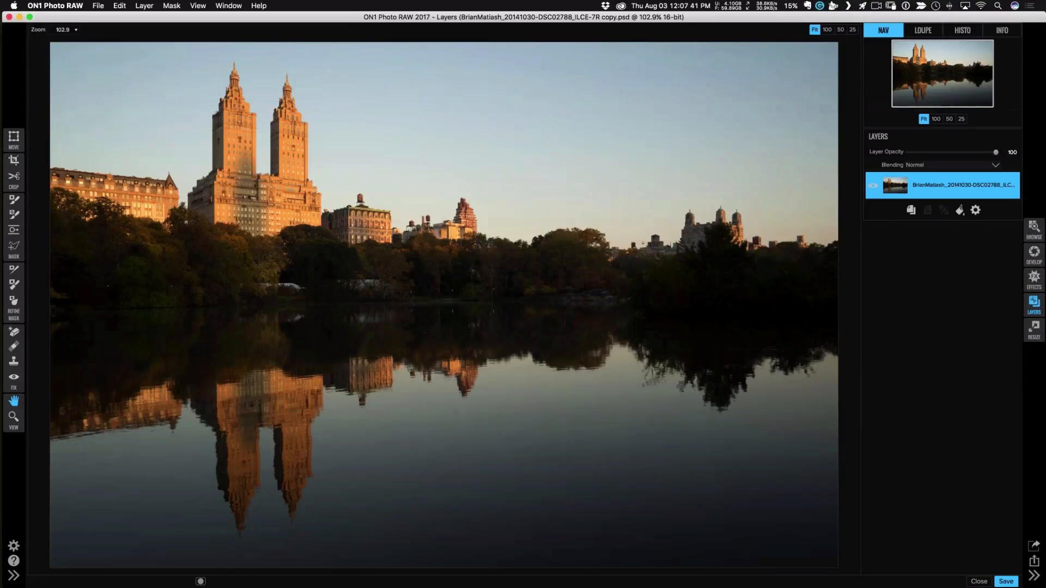
pyautogui.click(979, 581)
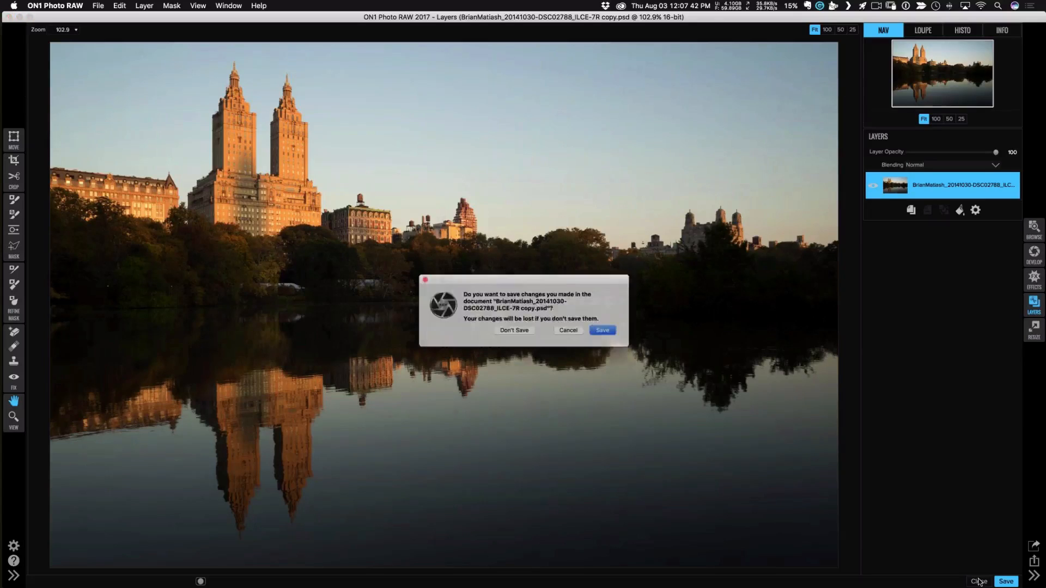
pyautogui.click(517, 334)
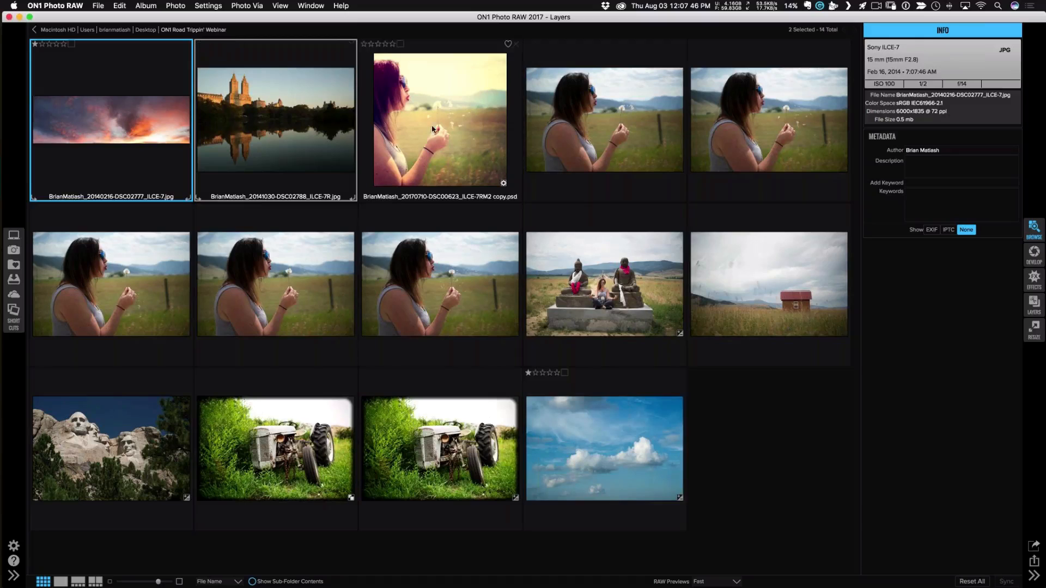
# Select the lake skyline and sunset sky photos, and open them together in Layers as layers of one document.
pyautogui.click(267, 129)
pyautogui.keyDown('super'); pyautogui.click(162, 135); pyautogui.keyUp('super')
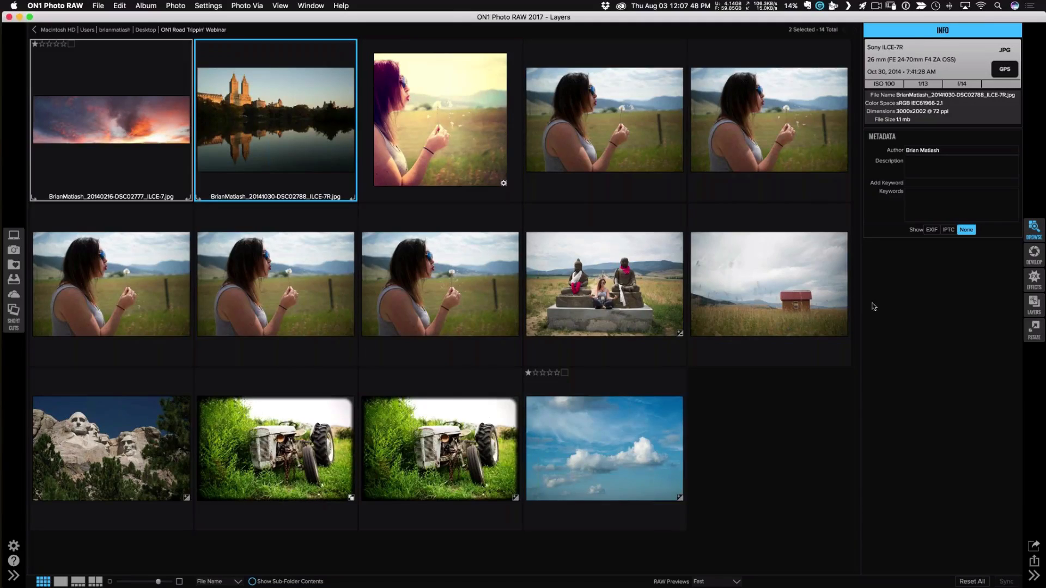
pyautogui.click(1036, 310)
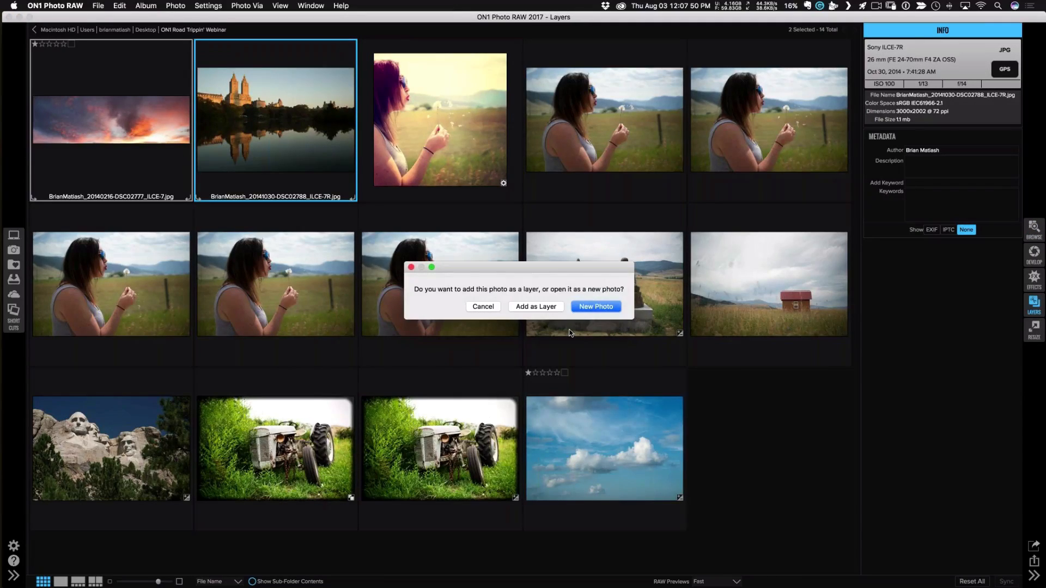
pyautogui.click(542, 308)
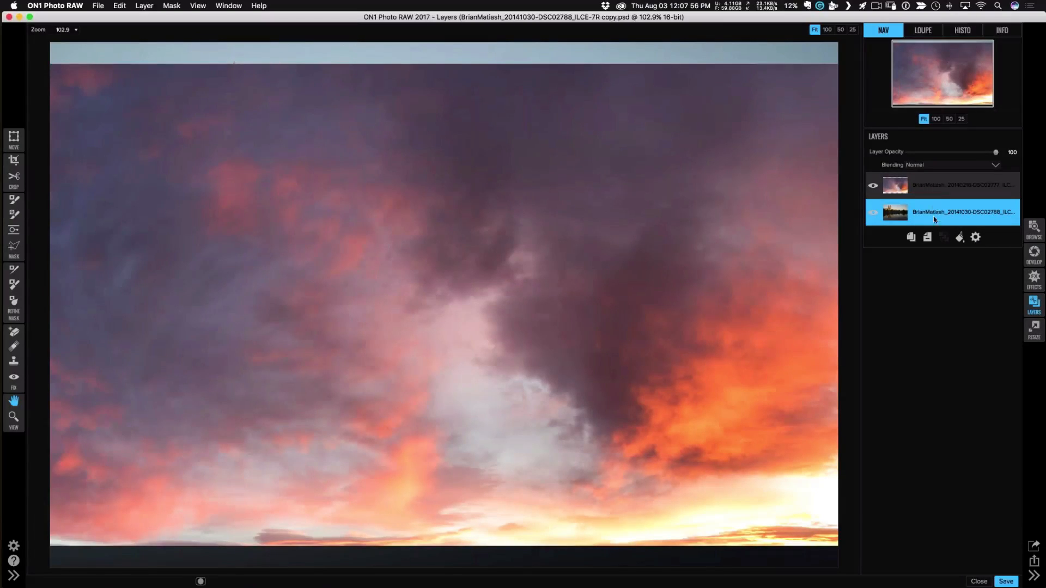
# Move the sunset sky layer beneath the lake skyline layer, and hide the sunset layer.
pyautogui.click(937, 192)
pyautogui.moveTo(936, 204); pyautogui.dragTo(936, 217)
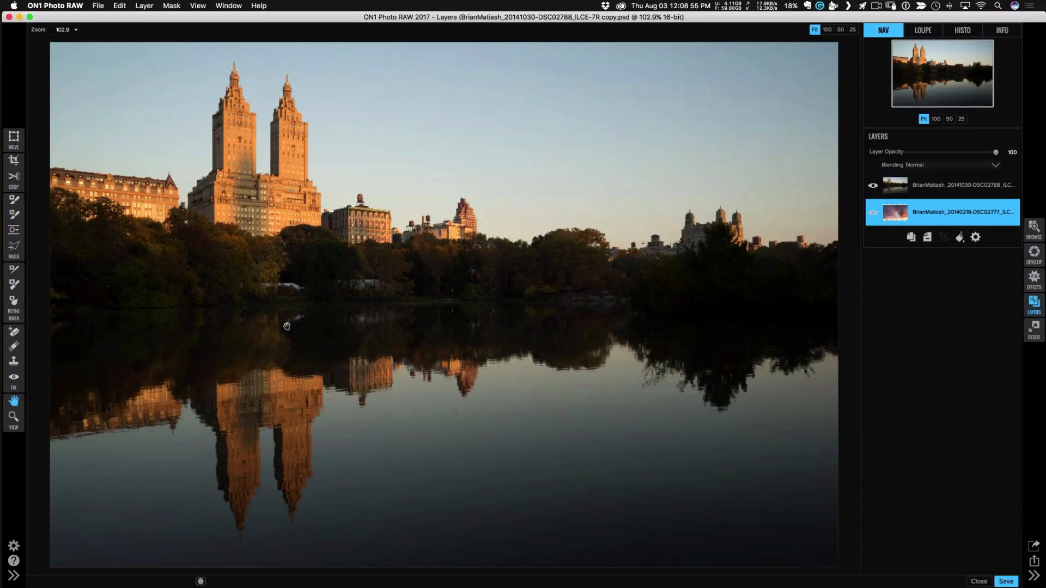
pyautogui.click(873, 213)
# Enable Perfect Brush for a size 500 Paint Out brush, and mask out the sky around the twin towers on the lake skyline layer.
pyautogui.click(949, 191)
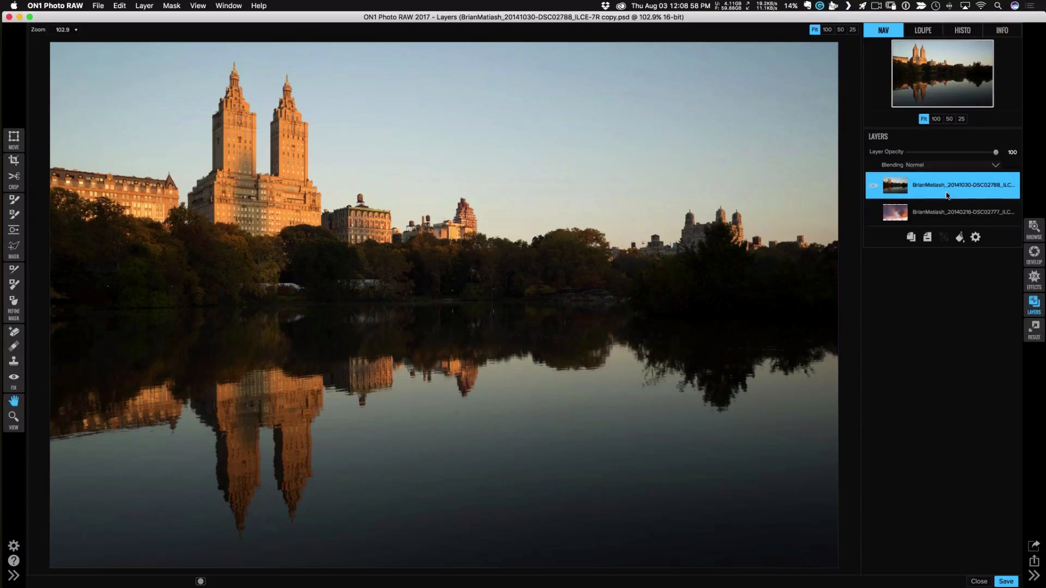
pyautogui.press('b')
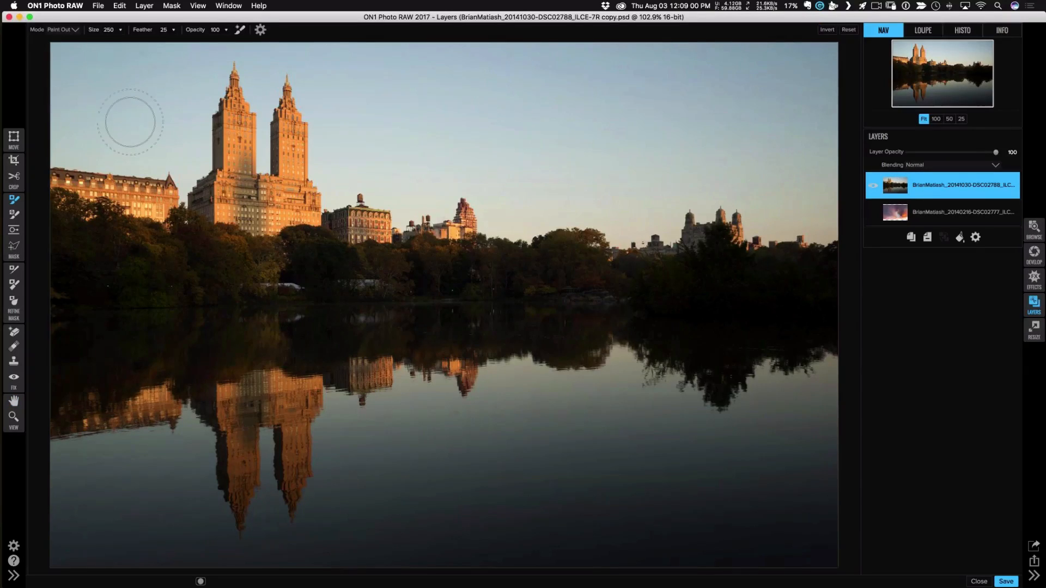
pyautogui.press(']')
pyautogui.press(']')
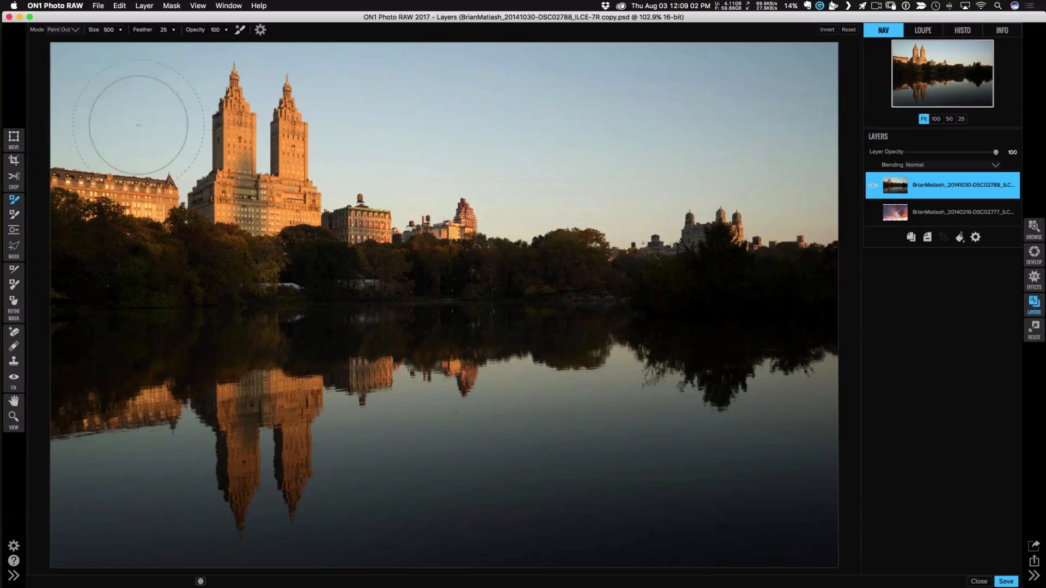
pyautogui.click(261, 29)
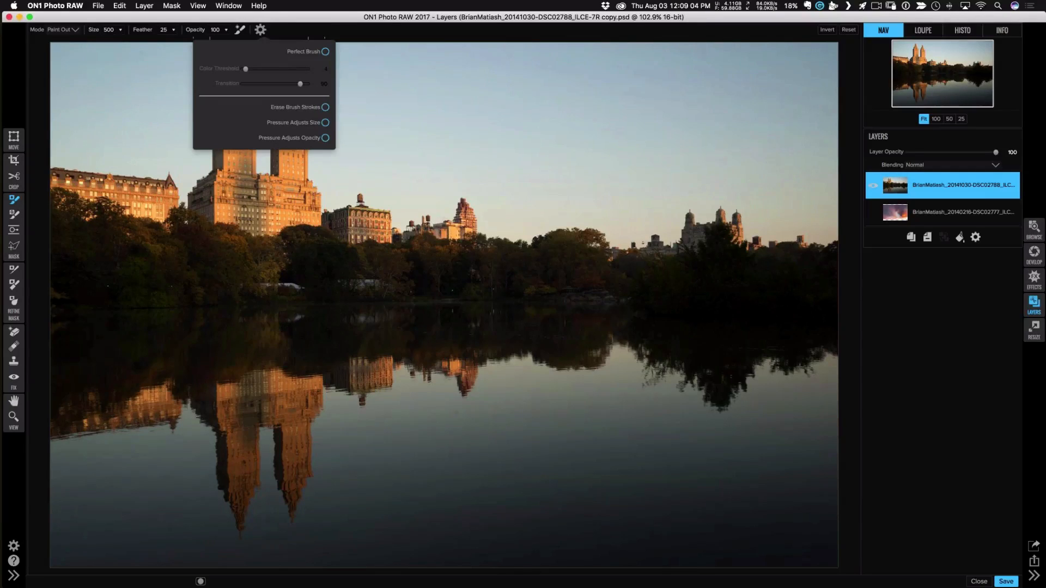
pyautogui.click(326, 52)
pyautogui.moveTo(128, 129)
pyautogui.mouseDown()
pyautogui.moveTo(84, 142)
pyautogui.moveTo(127, 133)
pyautogui.moveTo(163, 145)
pyautogui.moveTo(177, 169)
pyautogui.moveTo(178, 108)
pyautogui.moveTo(100, 79)
pyautogui.moveTo(199, 50)
pyautogui.moveTo(260, 46)
pyautogui.moveTo(271, 80)
pyautogui.moveTo(344, 150)
pyautogui.moveTo(339, 81)
pyautogui.mouseUp()
# Paint out the rest of the lake skyline layer's sky across to the far side with the brush at size 400.
pyautogui.press('[')
pyautogui.press('[')
pyautogui.press('[')
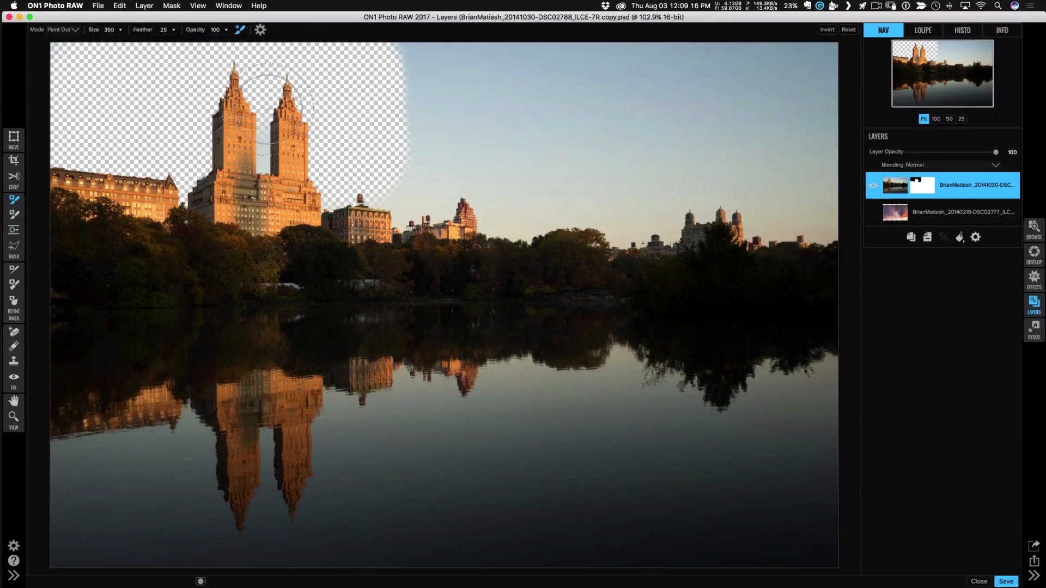
pyautogui.press('[')
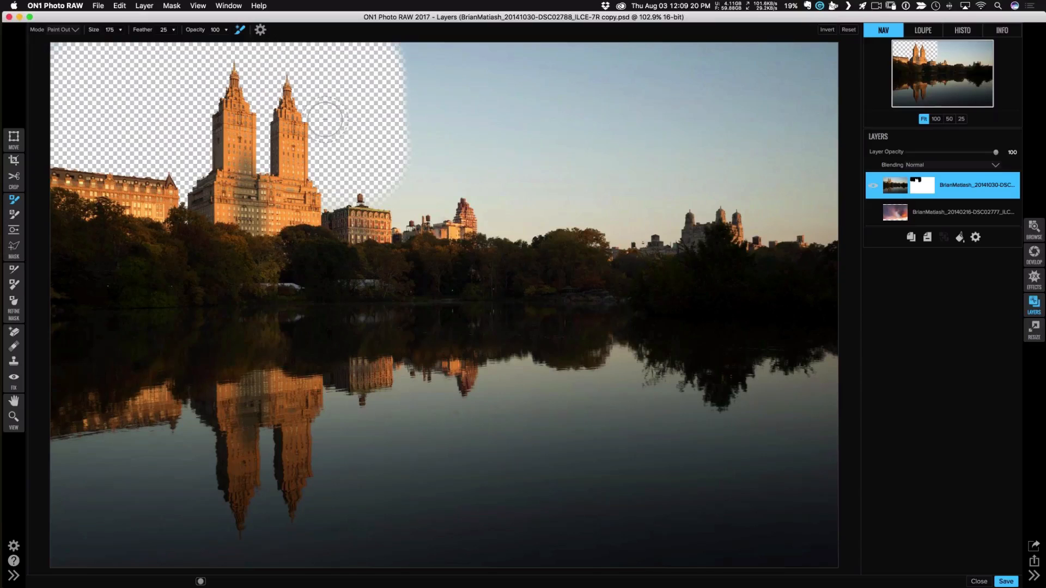
pyautogui.press(']')
pyautogui.press(']')
pyautogui.press(']')
pyautogui.moveTo(385, 159)
pyautogui.mouseDown()
pyautogui.moveTo(404, 182)
pyautogui.moveTo(449, 163)
pyautogui.moveTo(493, 196)
pyautogui.moveTo(441, 97)
pyautogui.moveTo(394, 73)
pyautogui.moveTo(794, 64)
pyautogui.moveTo(816, 212)
pyautogui.moveTo(738, 194)
pyautogui.moveTo(743, 105)
pyautogui.moveTo(677, 164)
pyautogui.moveTo(668, 206)
pyautogui.moveTo(545, 204)
pyautogui.moveTo(531, 192)
pyautogui.moveTo(559, 173)
pyautogui.moveTo(594, 184)
pyautogui.moveTo(602, 208)
pyautogui.moveTo(600, 163)
pyautogui.moveTo(632, 119)
pyautogui.moveTo(416, 98)
pyautogui.mouseUp()
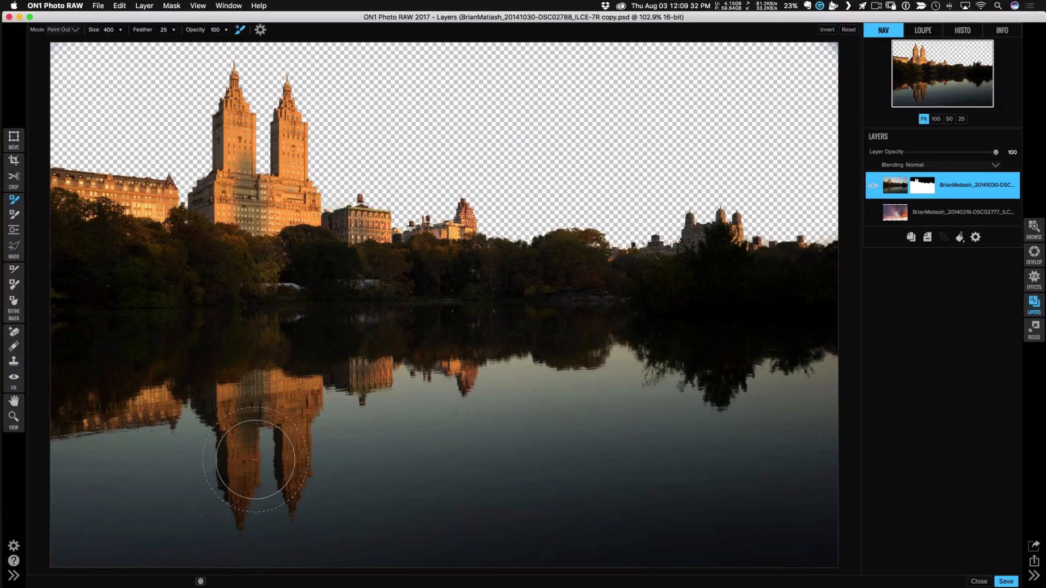
# Display the layer's mask, paint out the leftover grey patches in the sky corners and along the skyline, and return to normal view.
pyautogui.click(202, 581)
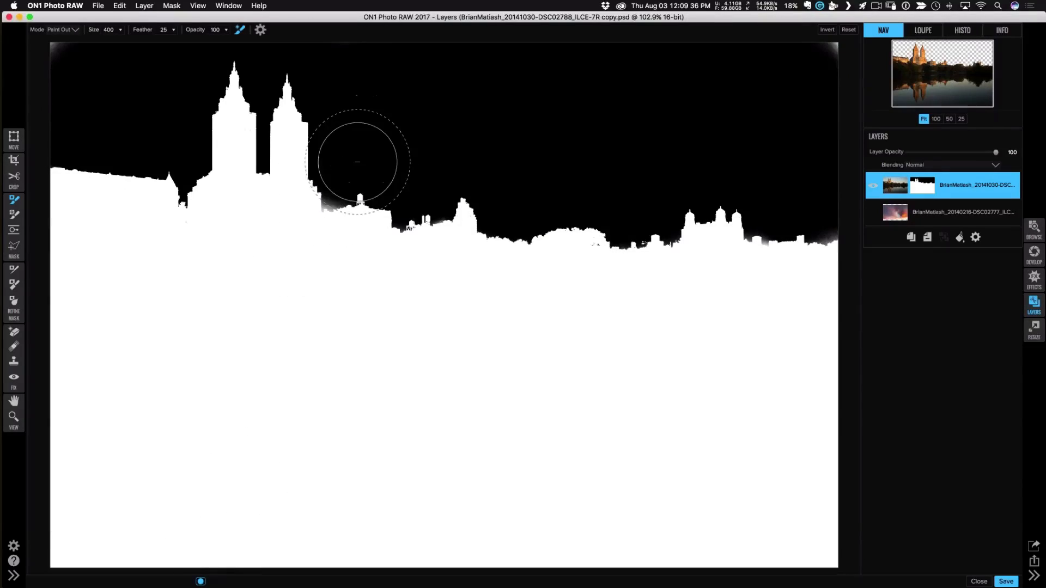
pyautogui.moveTo(358, 162); pyautogui.dragTo(346, 182)
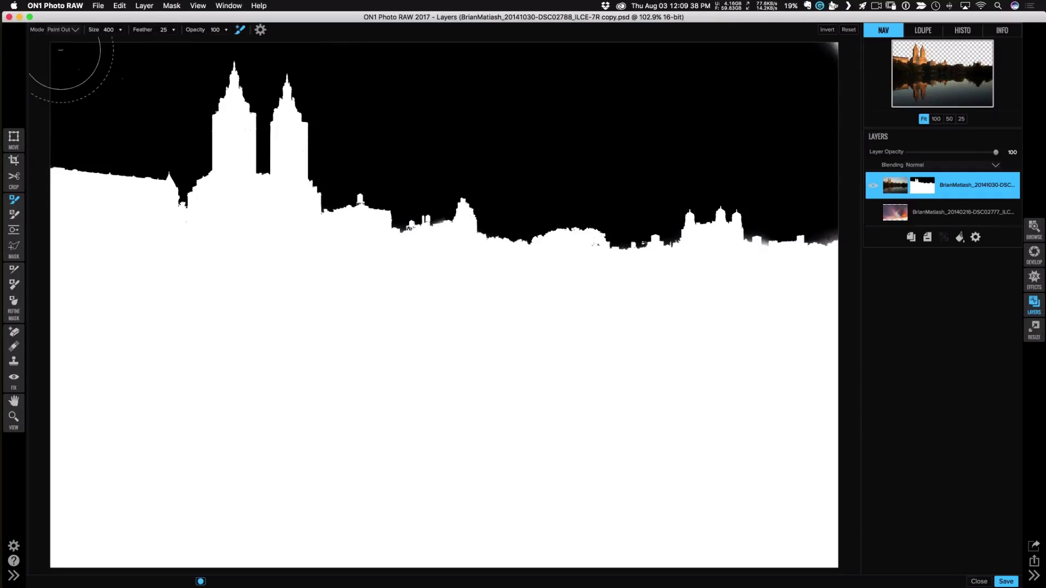
pyautogui.moveTo(783, 86); pyautogui.dragTo(823, 46)
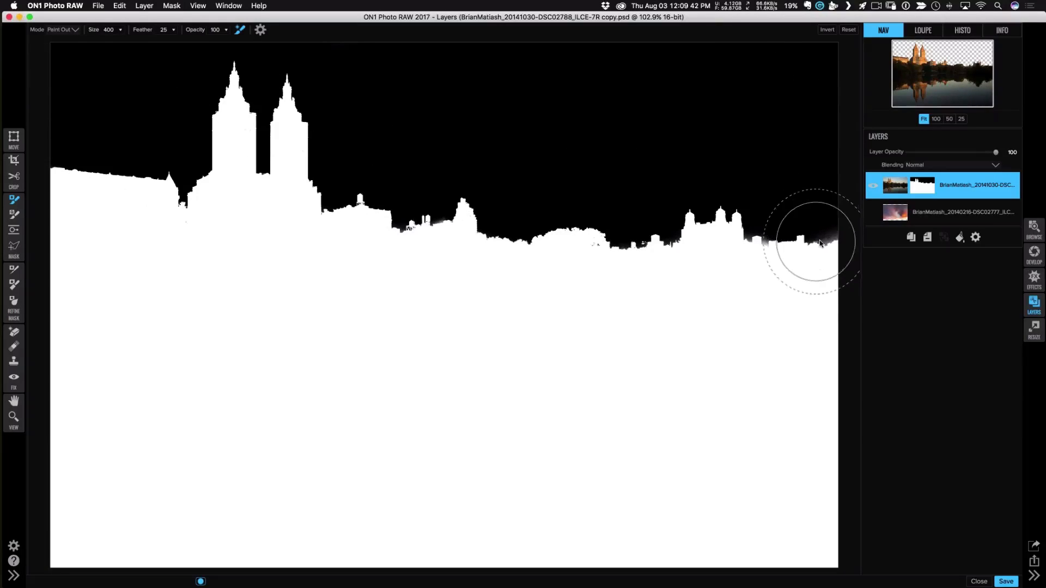
pyautogui.moveTo(821, 212); pyautogui.dragTo(822, 220)
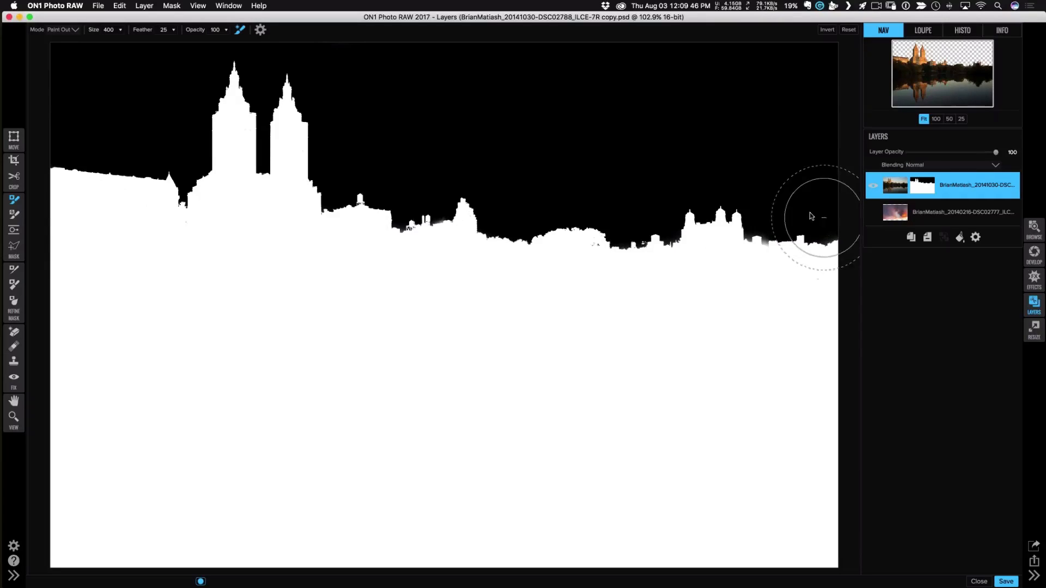
pyautogui.moveTo(769, 212); pyautogui.dragTo(823, 226)
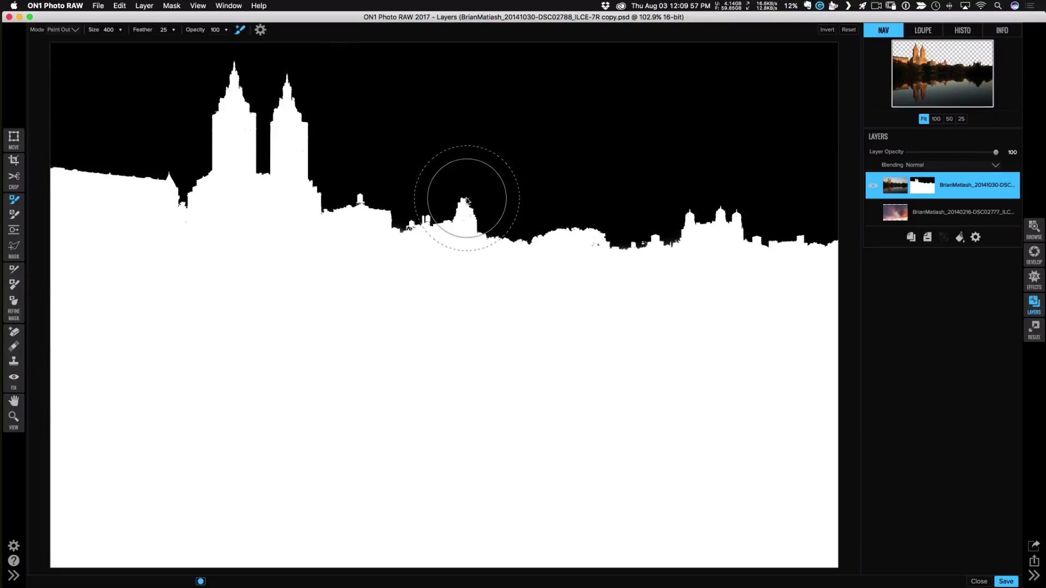
pyautogui.click(200, 581)
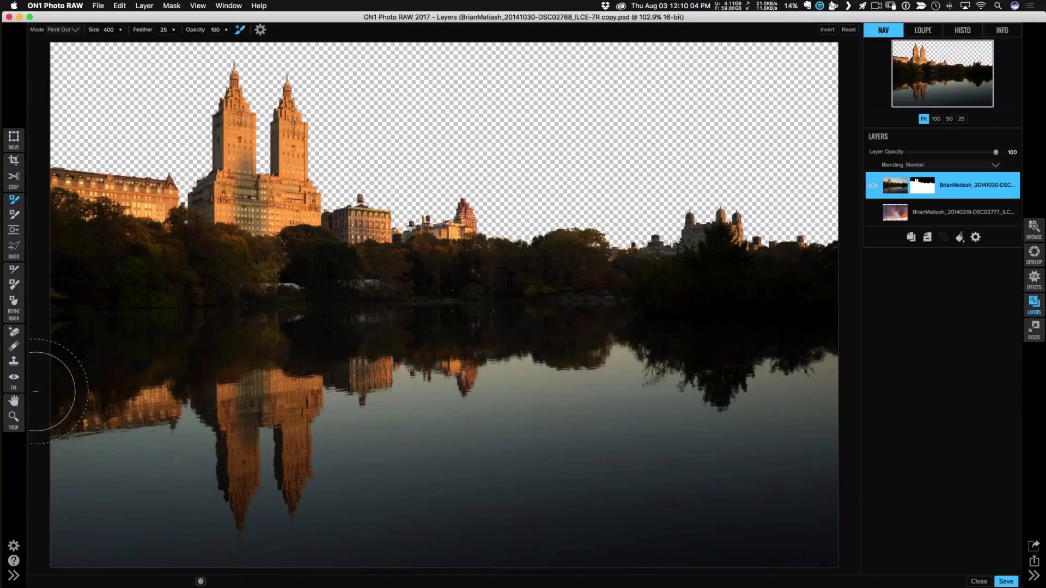
# Show the sunset sky layer, move it up so its brightest clouds sit behind the skyline, and apply the move.
pyautogui.click(14, 401)
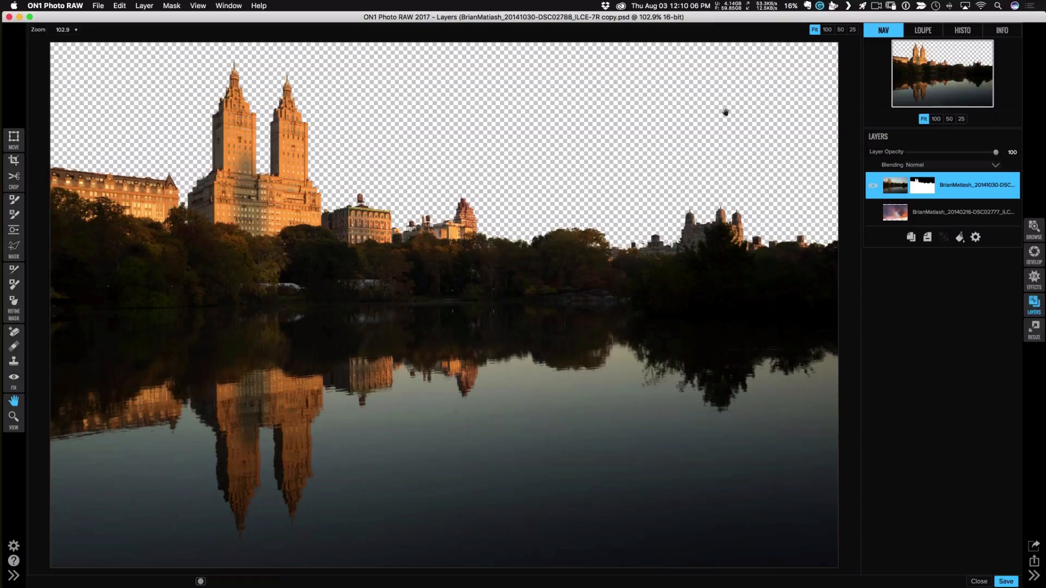
pyautogui.click(872, 214)
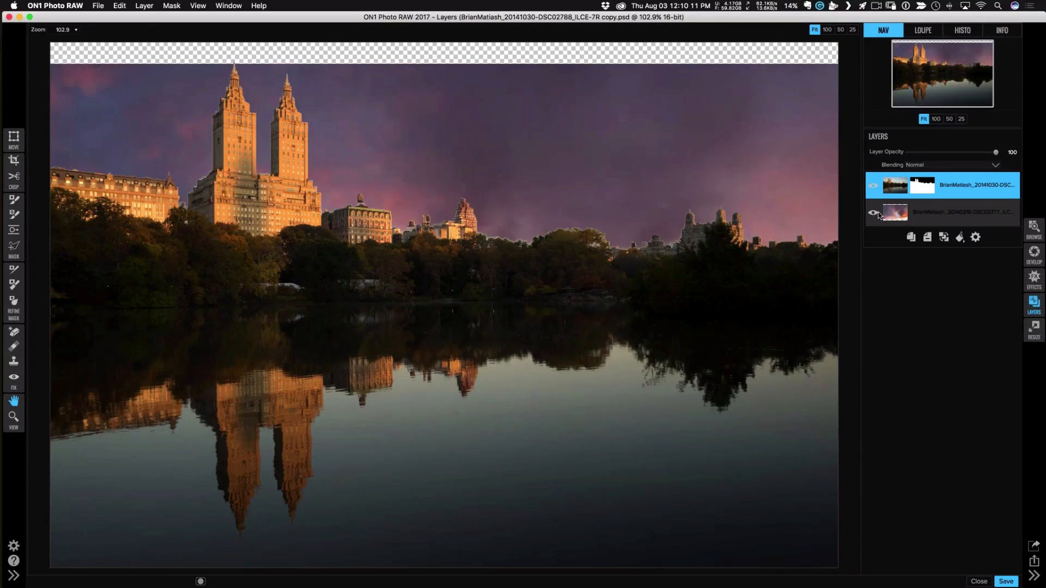
pyautogui.click(940, 221)
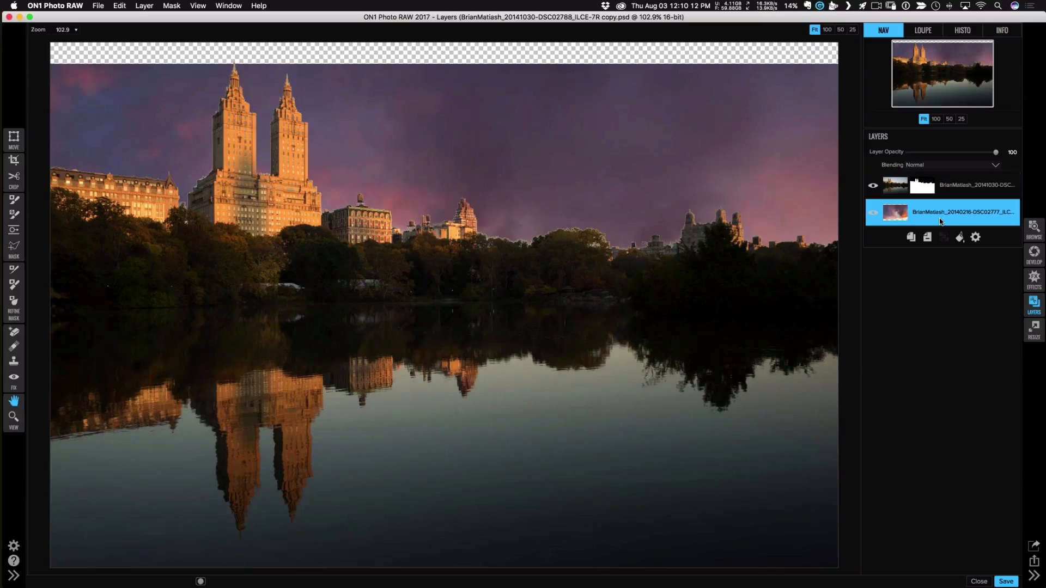
pyautogui.press('v')
pyautogui.moveTo(476, 129); pyautogui.dragTo(477, 92)
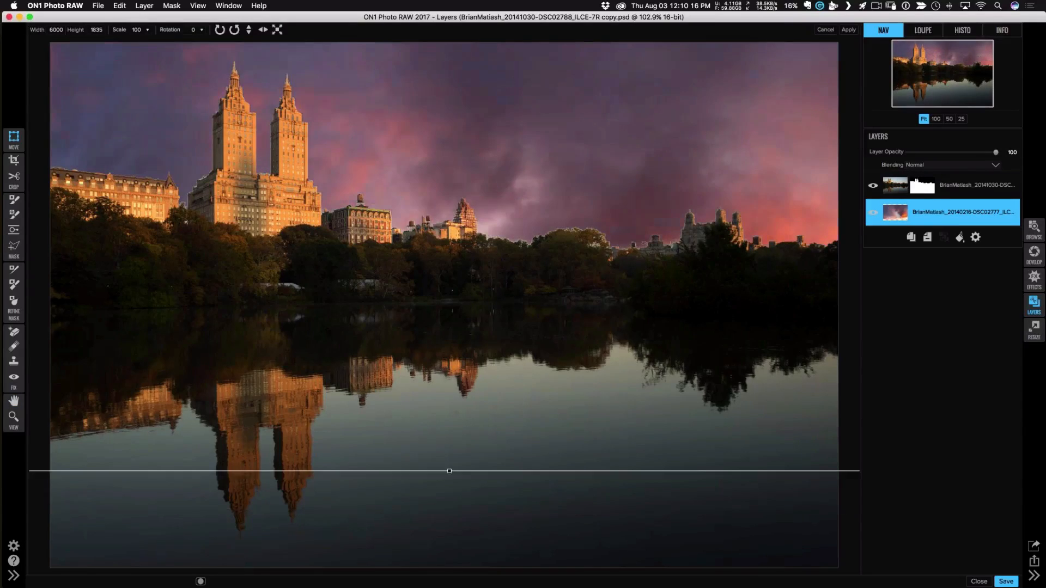
pyautogui.moveTo(508, 178); pyautogui.dragTo(397, 22)
pyautogui.moveTo(437, 146)
pyautogui.mouseDown()
pyautogui.moveTo(436, 130)
pyautogui.moveTo(481, 136)
pyautogui.moveTo(441, 135)
pyautogui.moveTo(450, 140)
pyautogui.mouseUp()
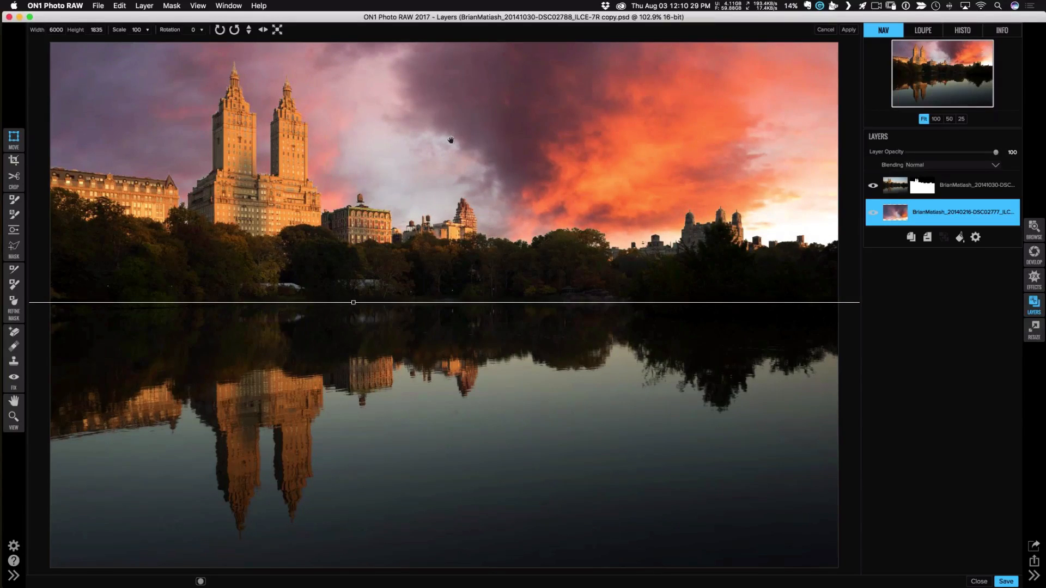
pyautogui.click(849, 30)
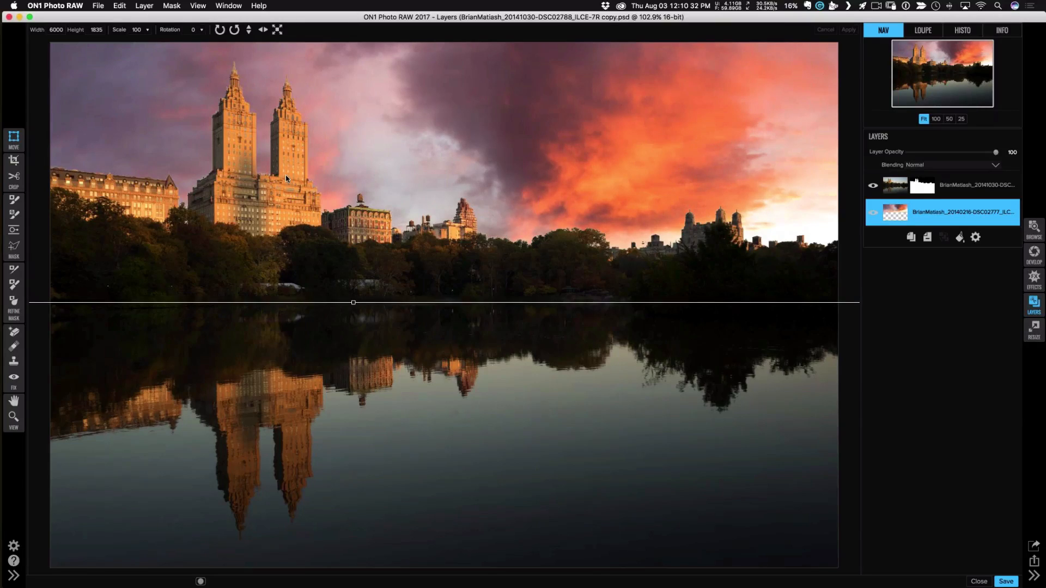
# Try trimming the mask edge along the building at the far left with a size 250 refining brush in Remove mode, amount 10, and undo it.
pyautogui.click(15, 284)
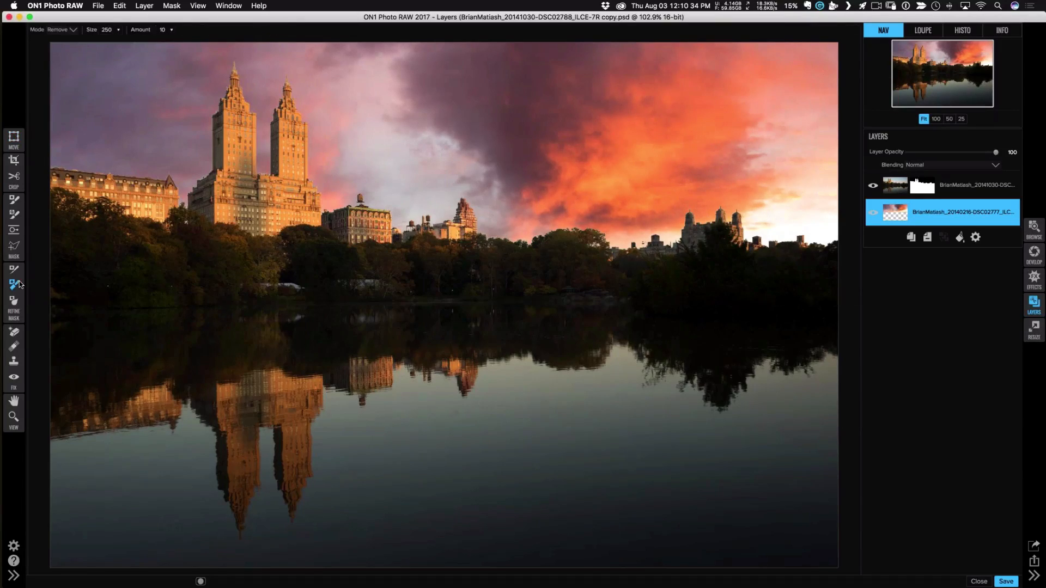
pyautogui.moveTo(63, 171)
pyautogui.mouseDown()
pyautogui.moveTo(65, 159)
pyautogui.moveTo(89, 156)
pyautogui.mouseUp()
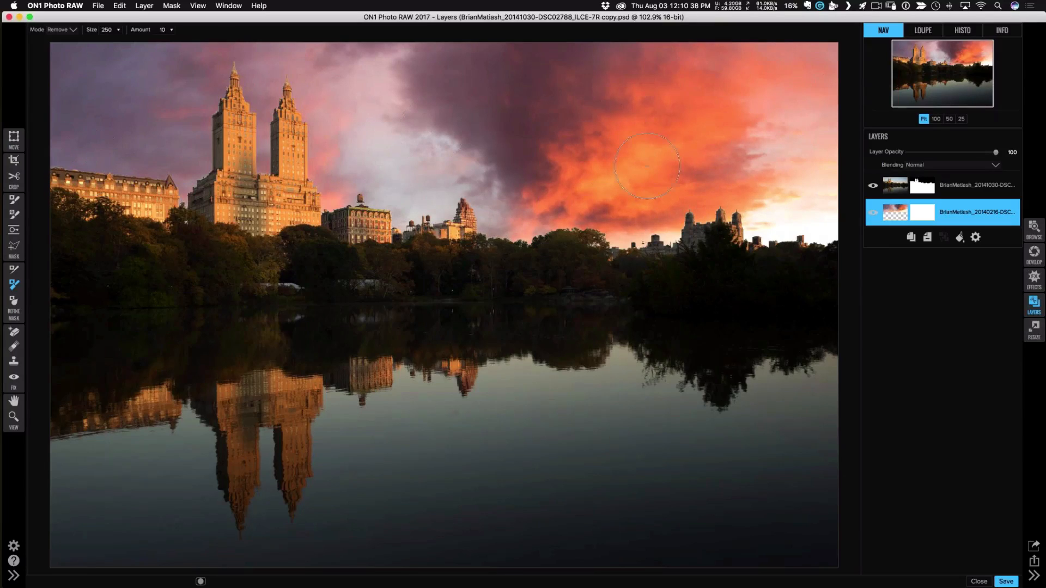
pyautogui.click(952, 193)
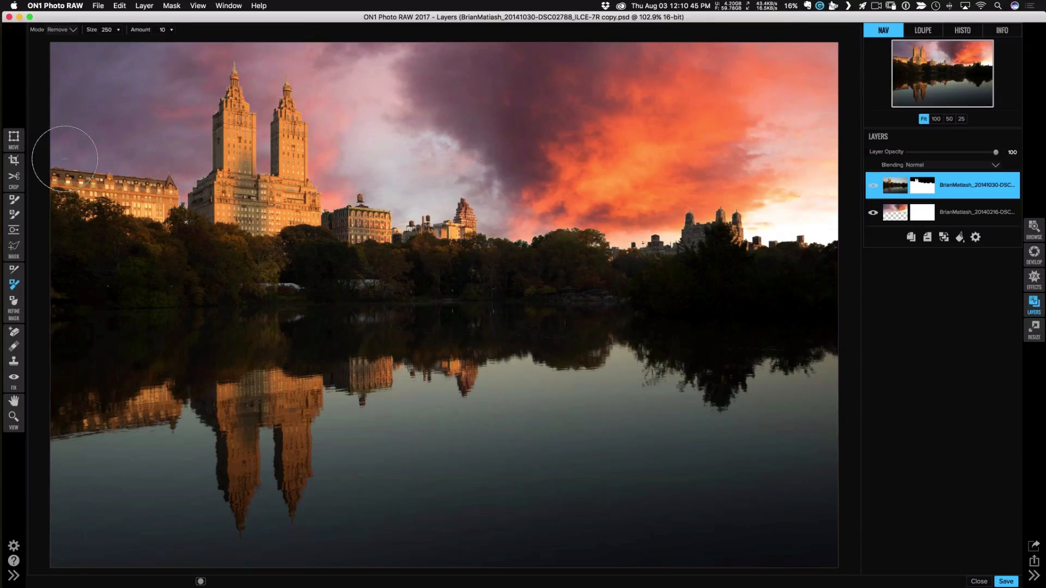
pyautogui.press('super+z')
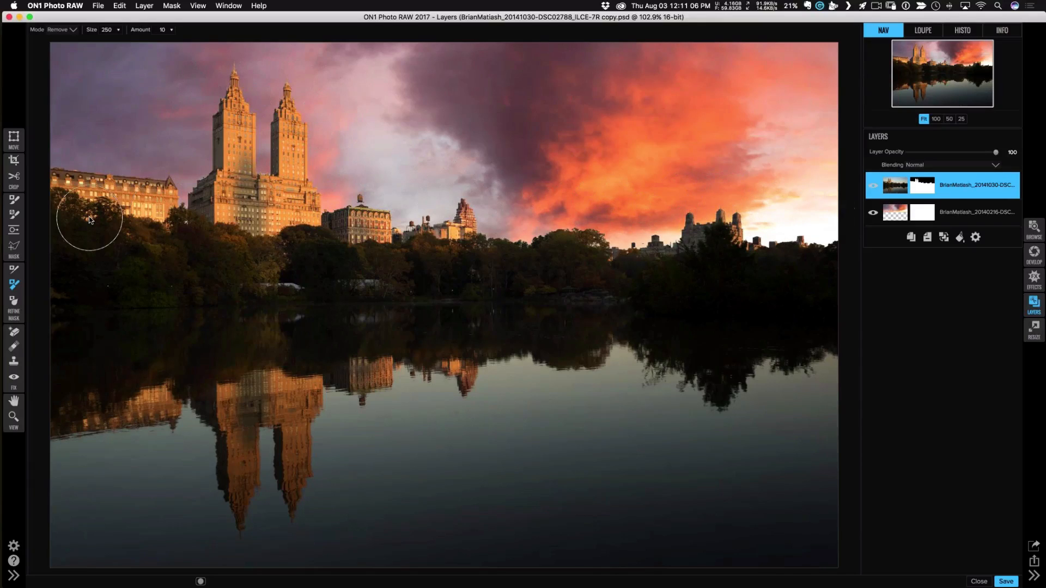
pyautogui.click(15, 300)
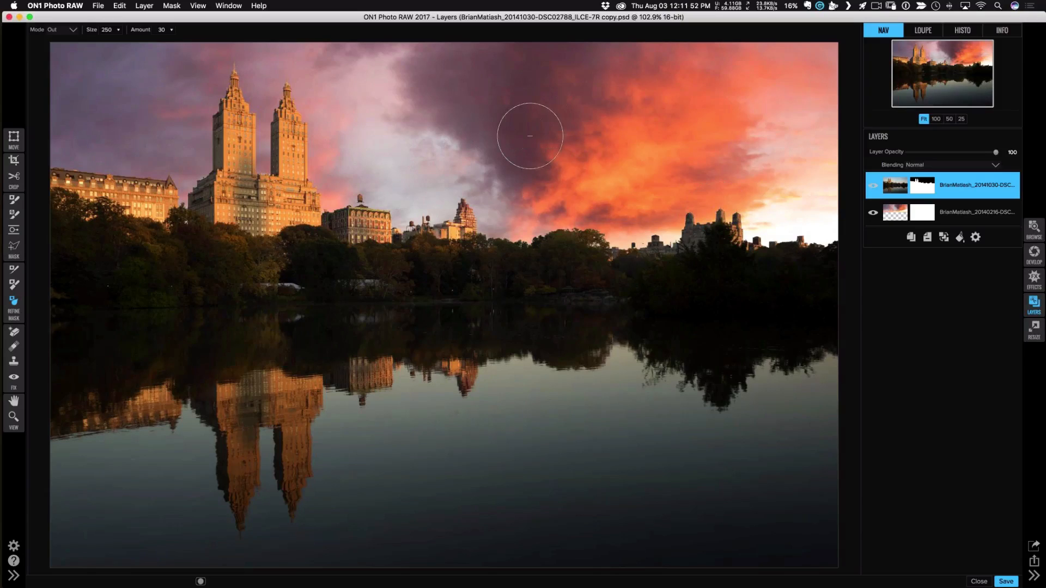
# Make the sunset sky layer re-editable, and open it in Develop with the presets hidden.
pyautogui.click(983, 218)
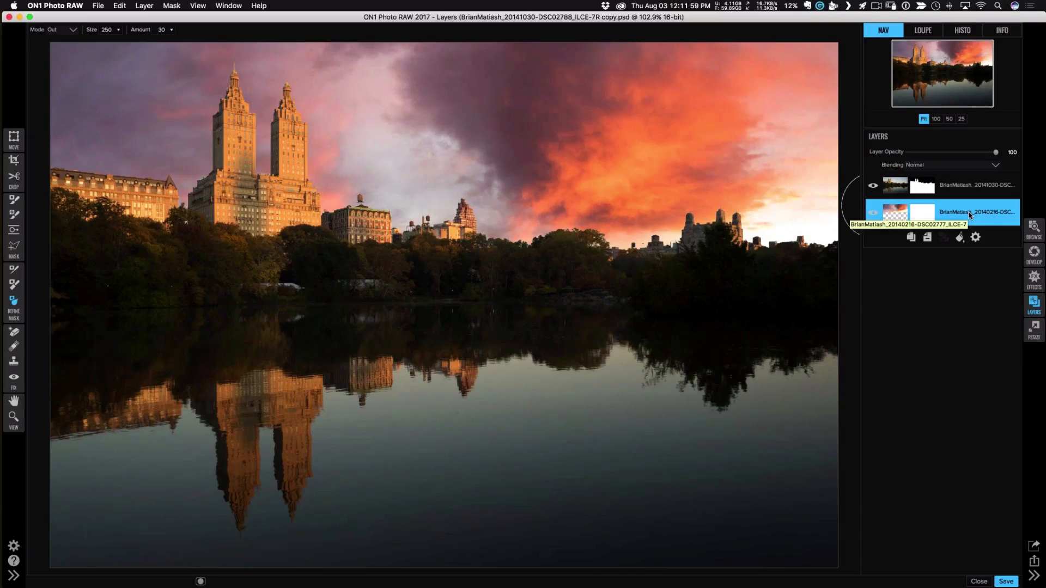
pyautogui.click(974, 239)
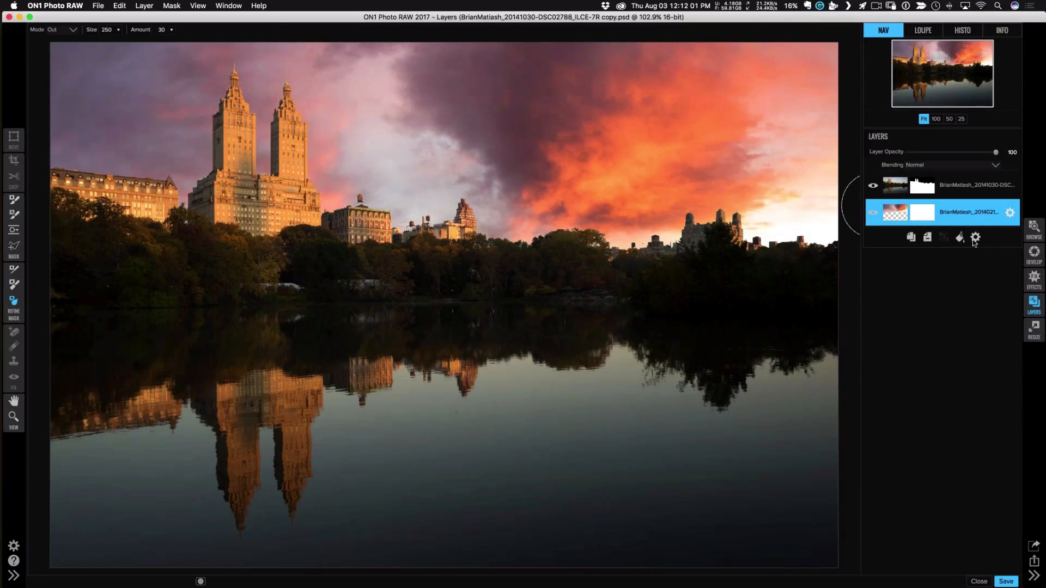
pyautogui.click(1035, 251)
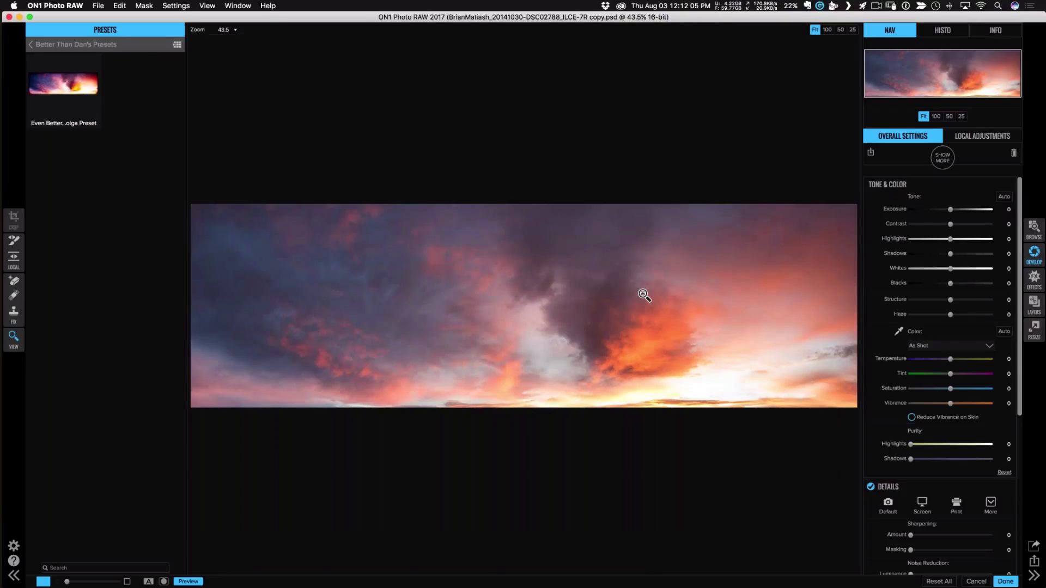
pyautogui.click(13, 576)
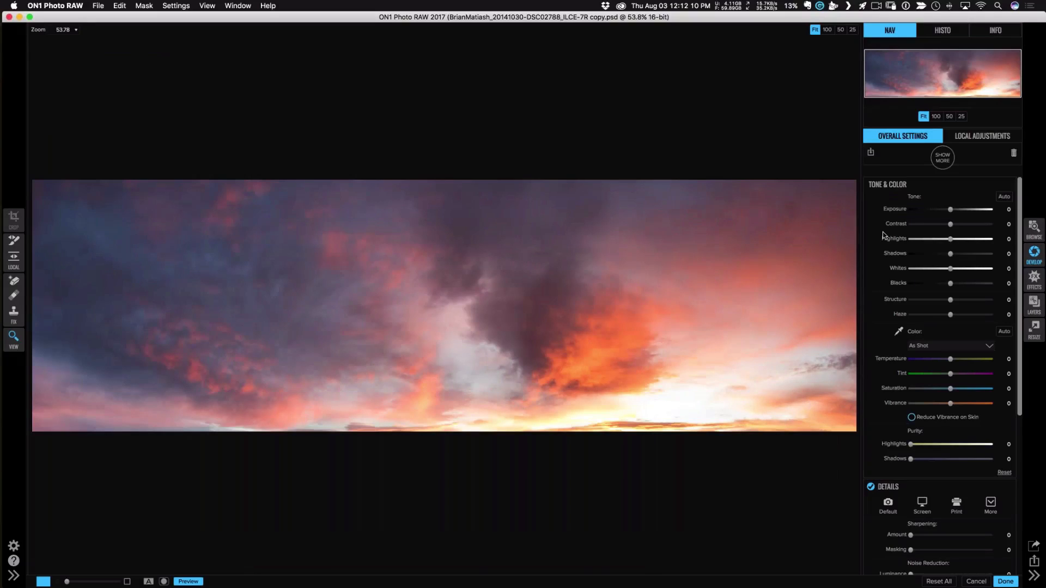
# Set the sunset sky's Exposure to 0.3, Highlights to -17, Blacks to -9 and Shadows to -5, compare before and after, and apply.
pyautogui.click(949, 210)
pyautogui.moveTo(951, 212); pyautogui.dragTo(936, 241)
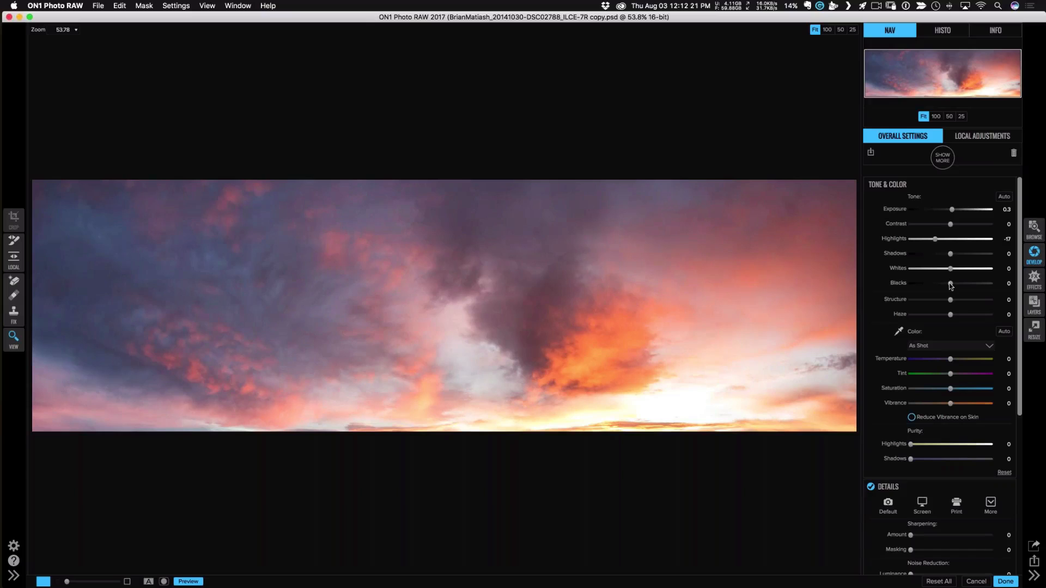
pyautogui.moveTo(950, 284); pyautogui.dragTo(943, 255)
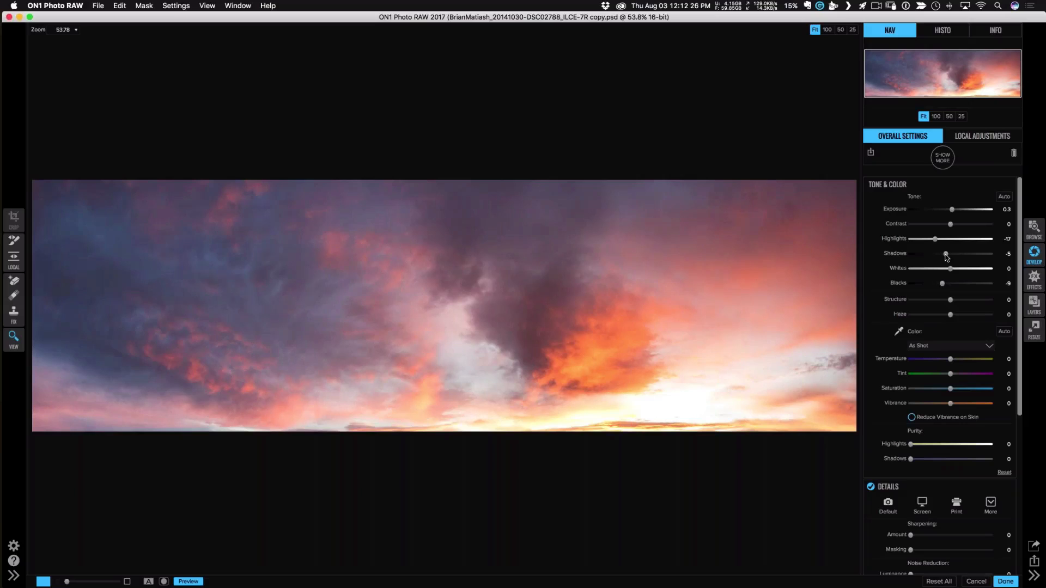
pyautogui.click(188, 581)
pyautogui.click(188, 581)
pyautogui.click(1012, 582)
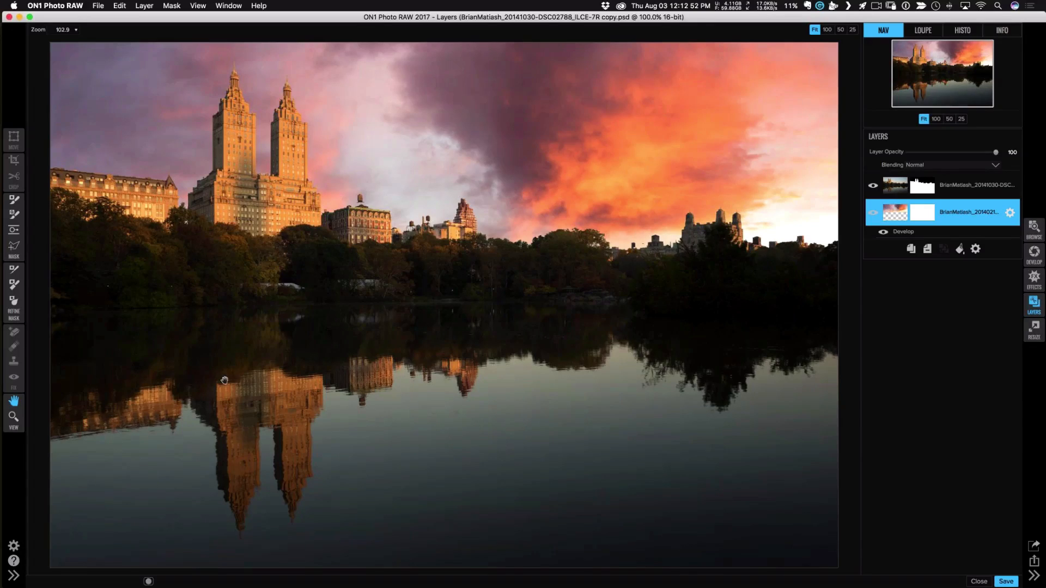
# Duplicate the sunset sky layer, and select the lower of the two sunset layers.
pyautogui.press('super+Tab')
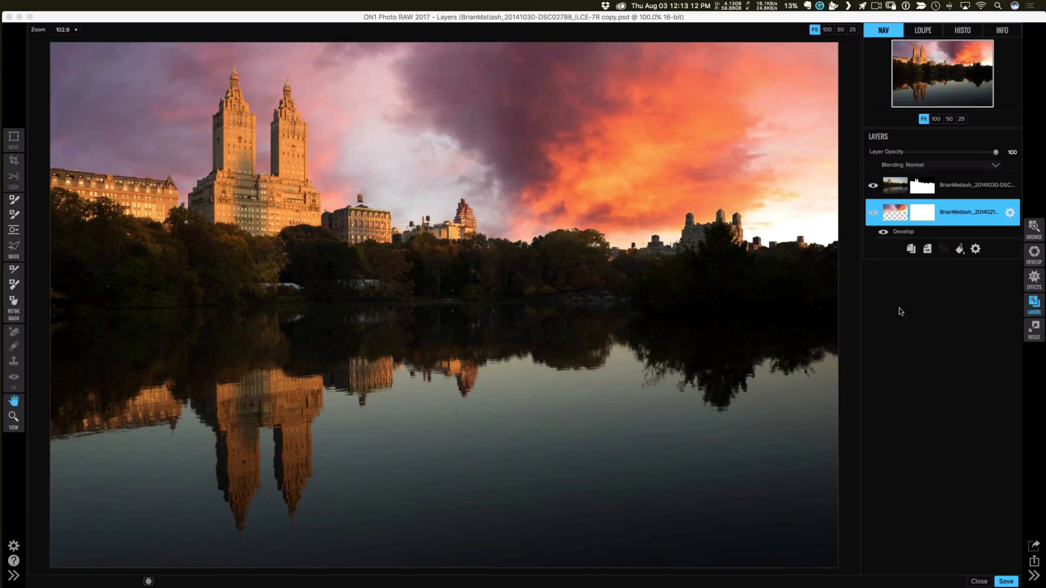
pyautogui.click(909, 251)
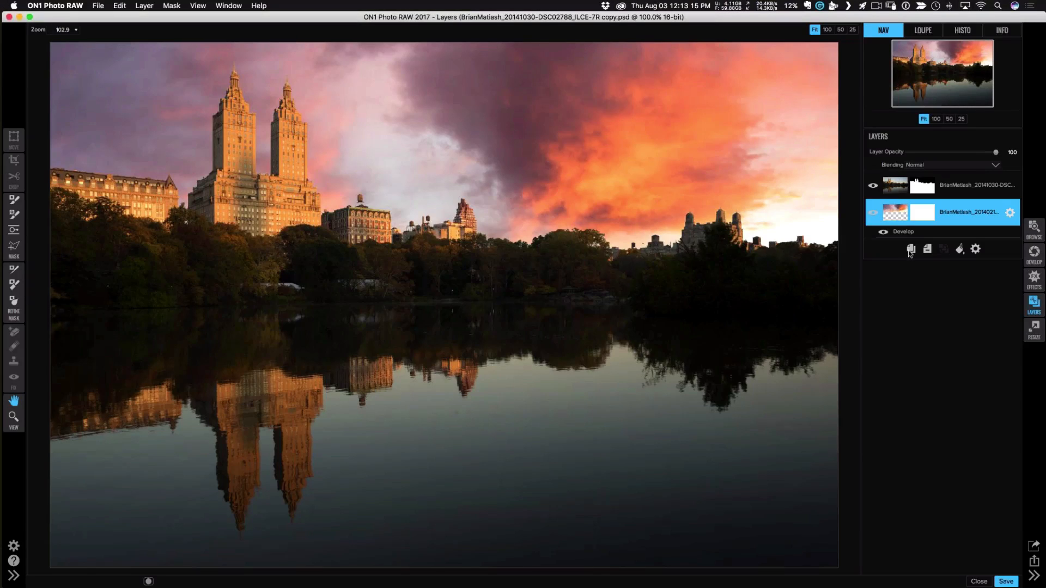
pyautogui.click(911, 249)
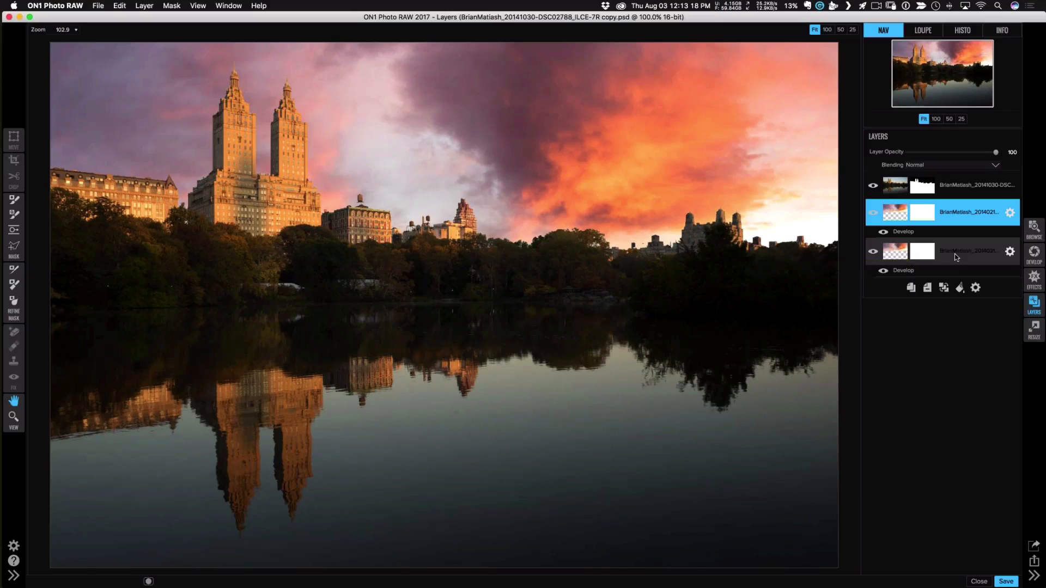
pyautogui.click(901, 240)
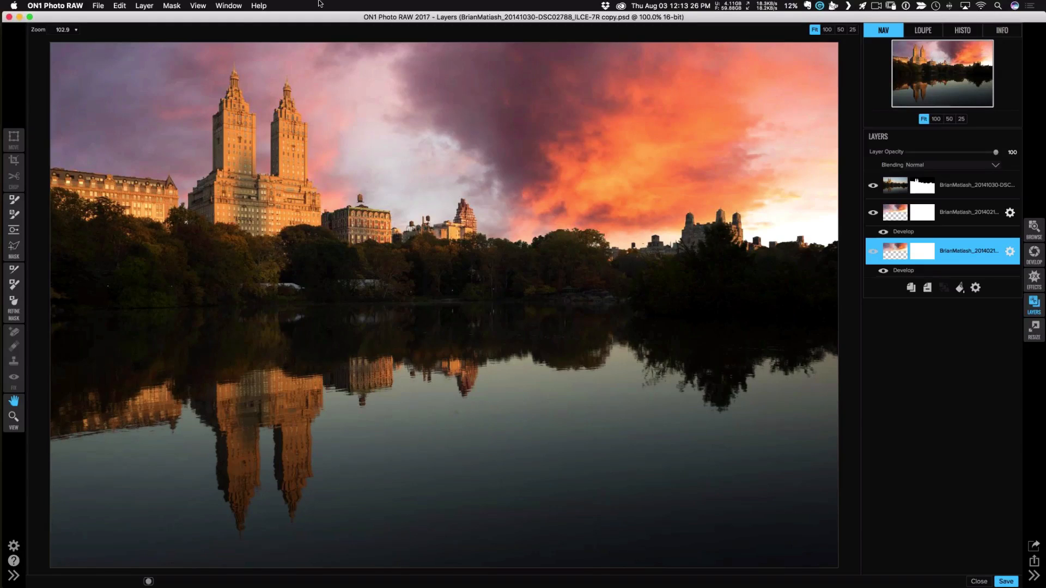
# Convert the lower sunset sky layer from a re-editable layer to a regular one, and flip it vertically.
pyautogui.click(153, 5)
pyautogui.click(158, 17)
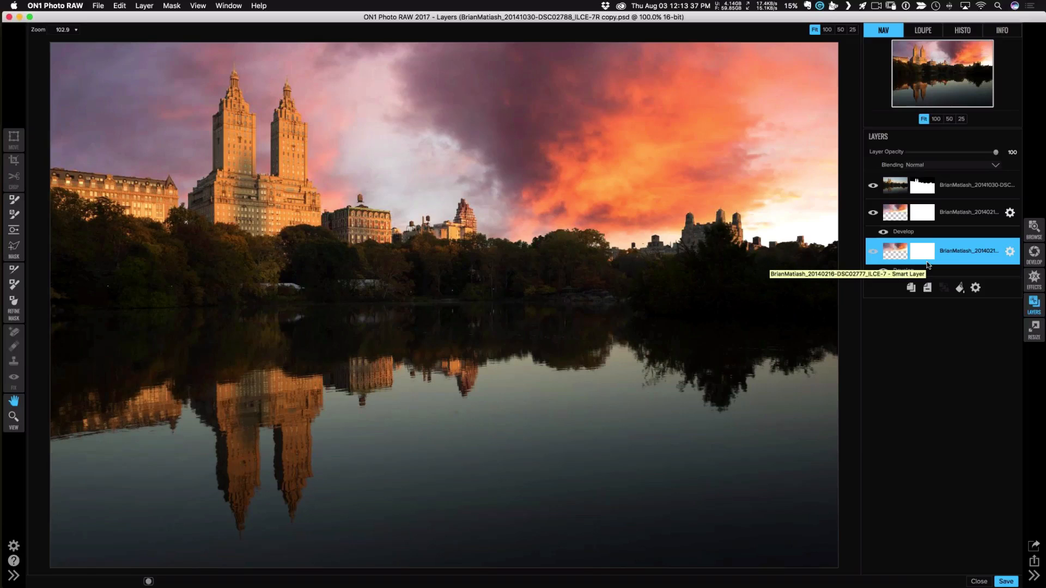
pyautogui.click(976, 290)
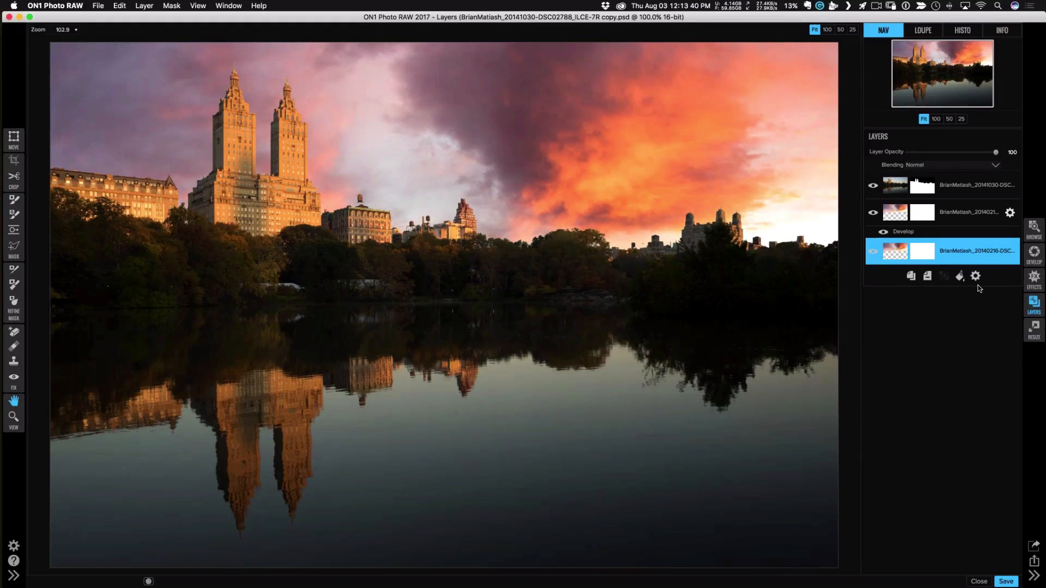
pyautogui.click(13, 139)
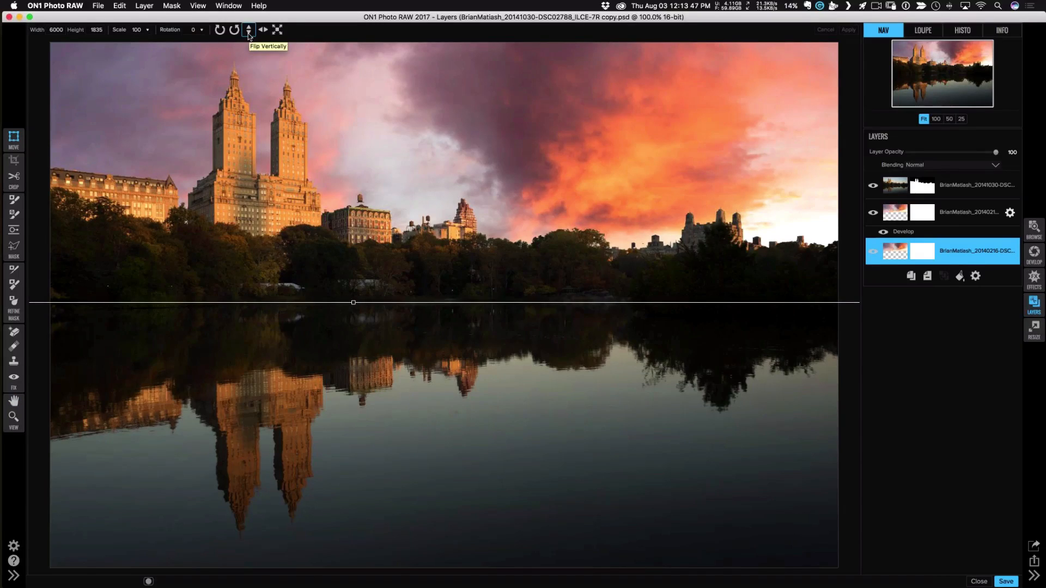
pyautogui.click(248, 32)
# Move the flipped sky down over the lake area with the other layers temporarily hidden, and reorder it above the unflipped sunset layer.
pyautogui.click(873, 213)
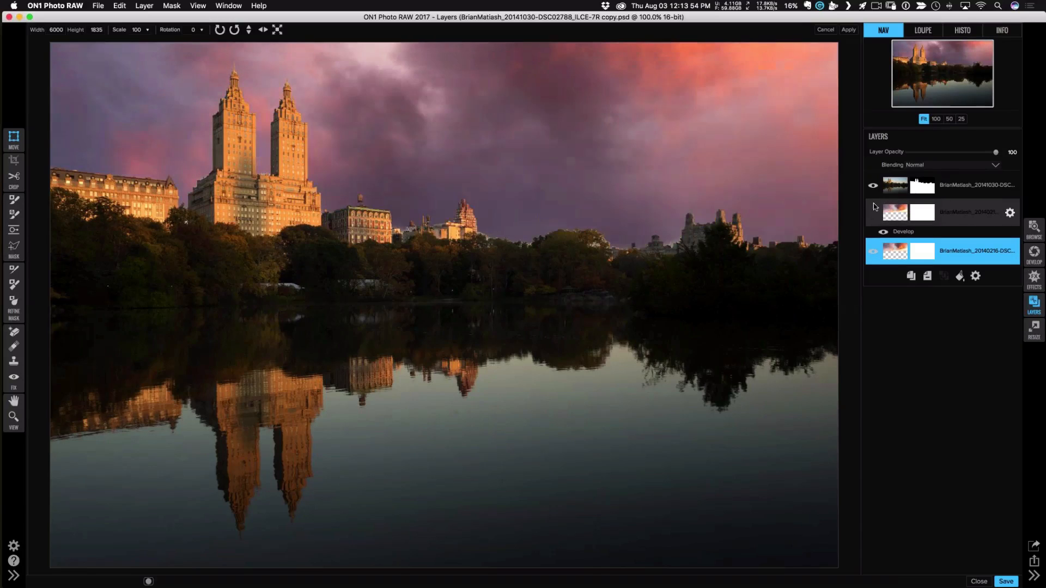
pyautogui.click(873, 188)
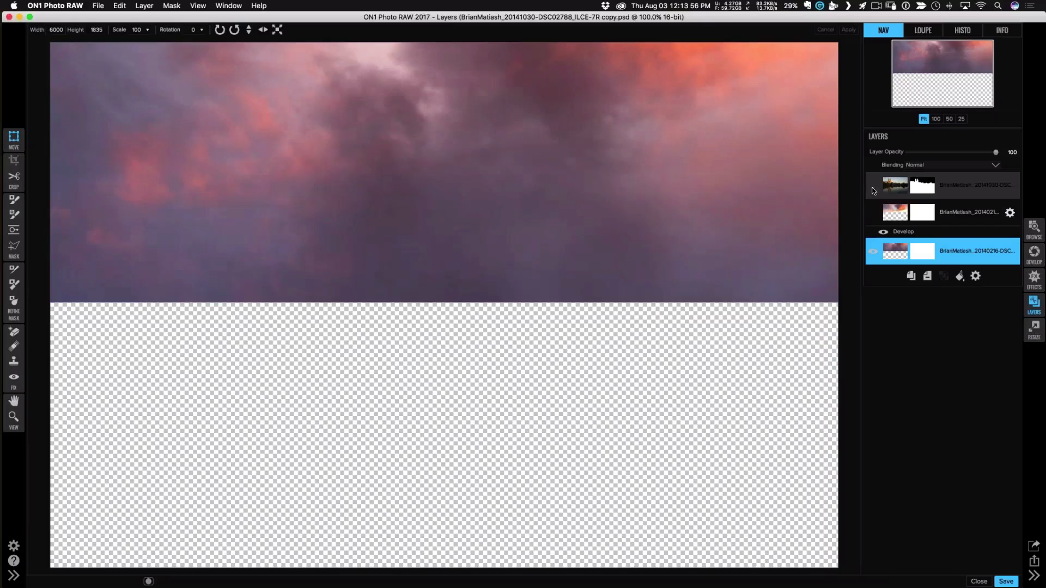
pyautogui.moveTo(589, 218); pyautogui.dragTo(582, 467)
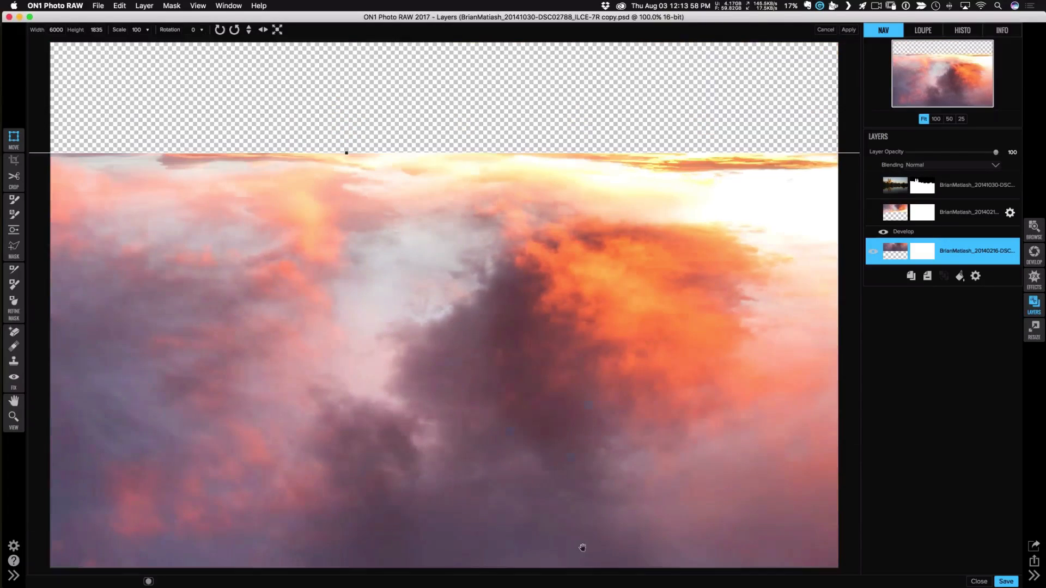
pyautogui.press('Down')
pyautogui.press('Down')
pyautogui.press('Down')
pyautogui.press('Down')
pyautogui.press('Down')
pyautogui.press('Down')
pyautogui.moveTo(601, 516); pyautogui.dragTo(604, 544)
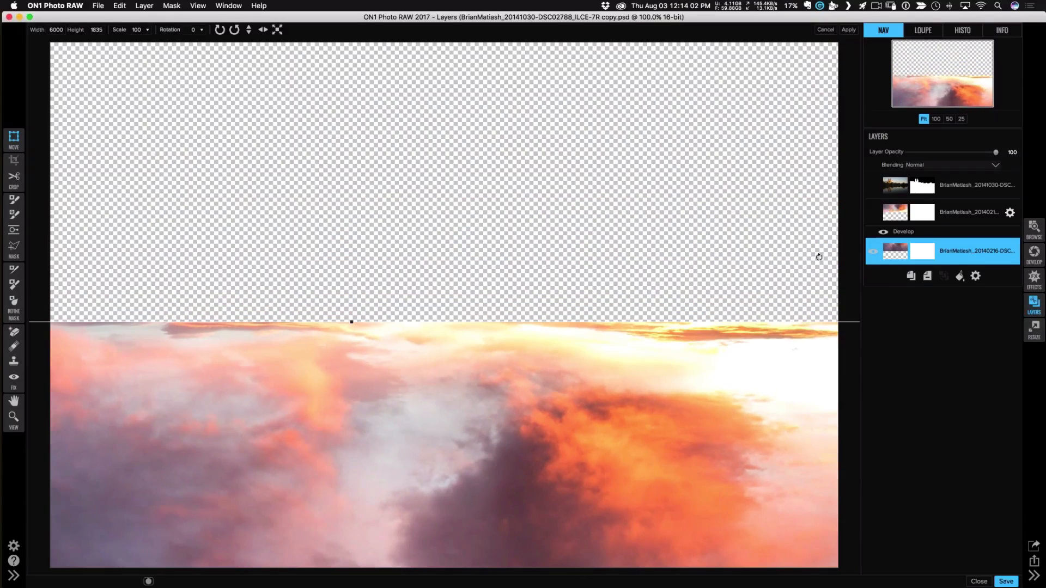
pyautogui.click(873, 212)
pyautogui.click(874, 186)
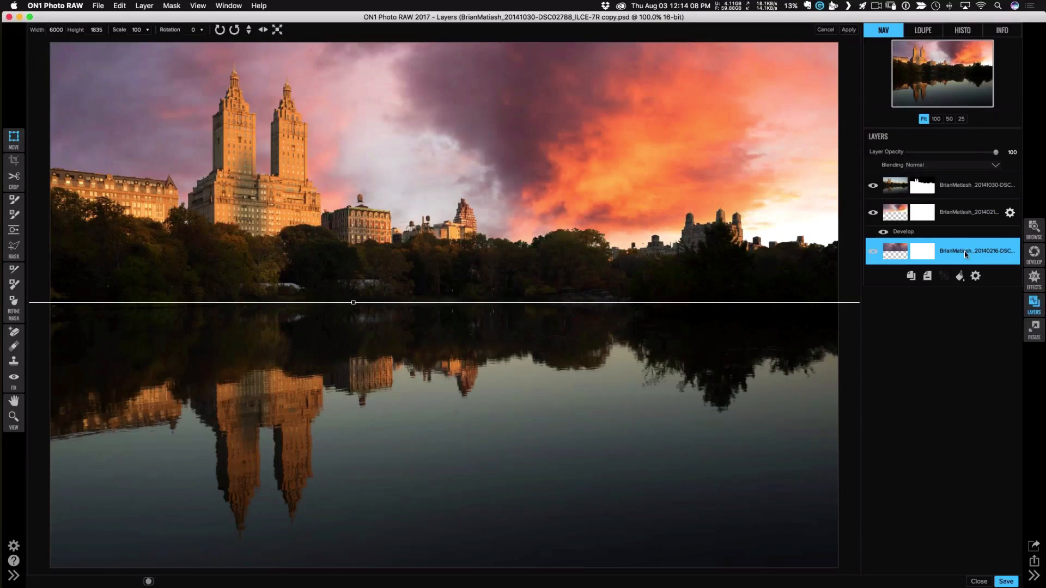
pyautogui.moveTo(964, 251); pyautogui.dragTo(963, 221)
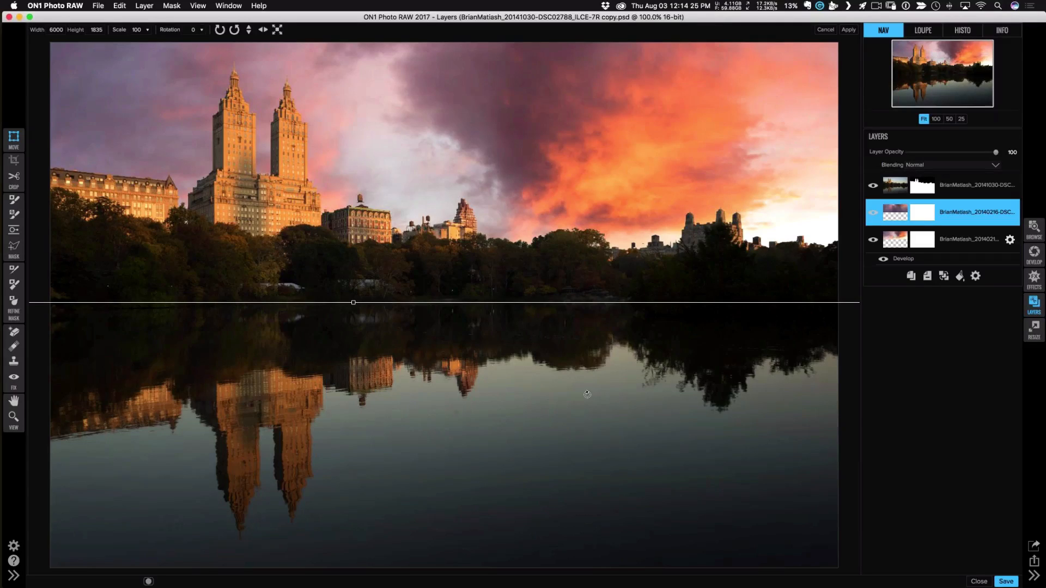
# Select the lake skyline layer and set the masking brush to Paint Out with Perfect Brush on and opacity 10.
pyautogui.click(948, 192)
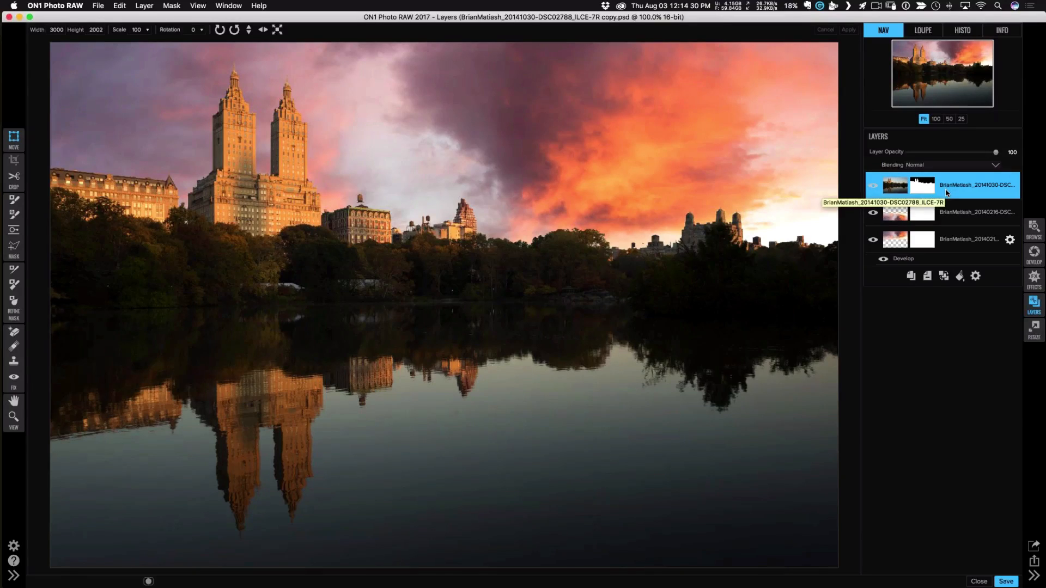
pyautogui.press('b')
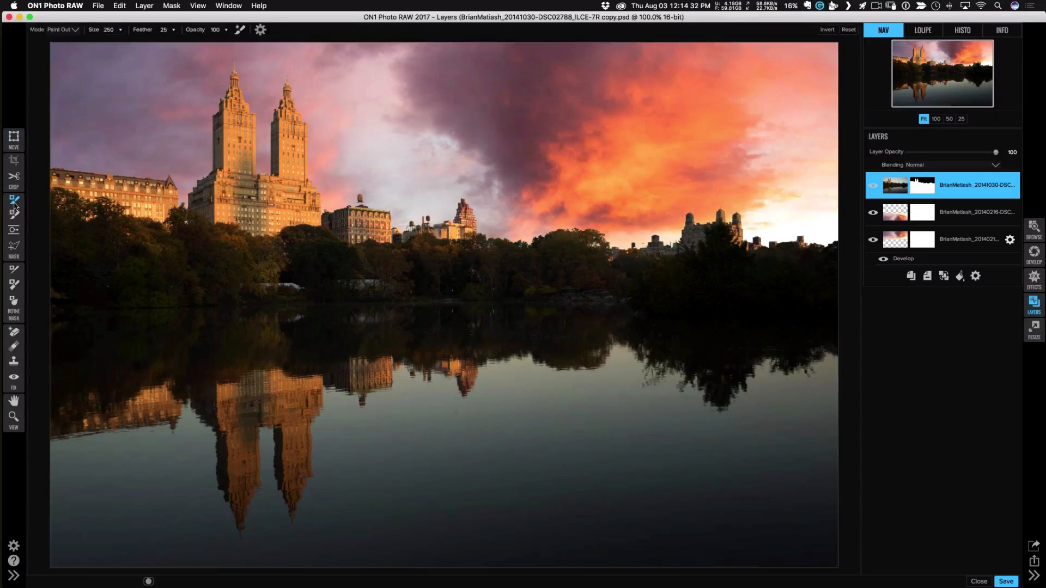
pyautogui.click(260, 30)
pyautogui.click(324, 51)
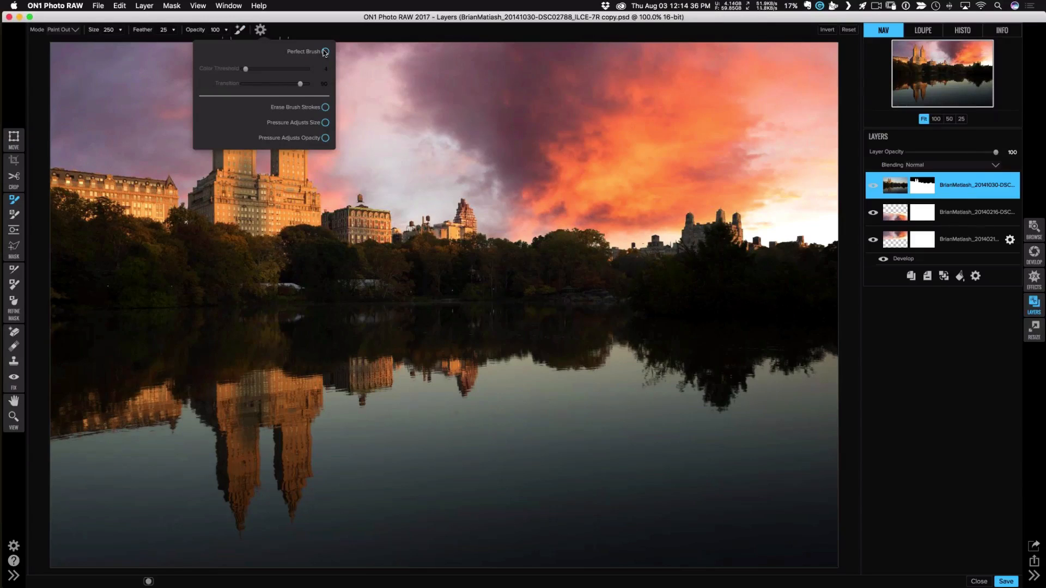
pyautogui.click(225, 30)
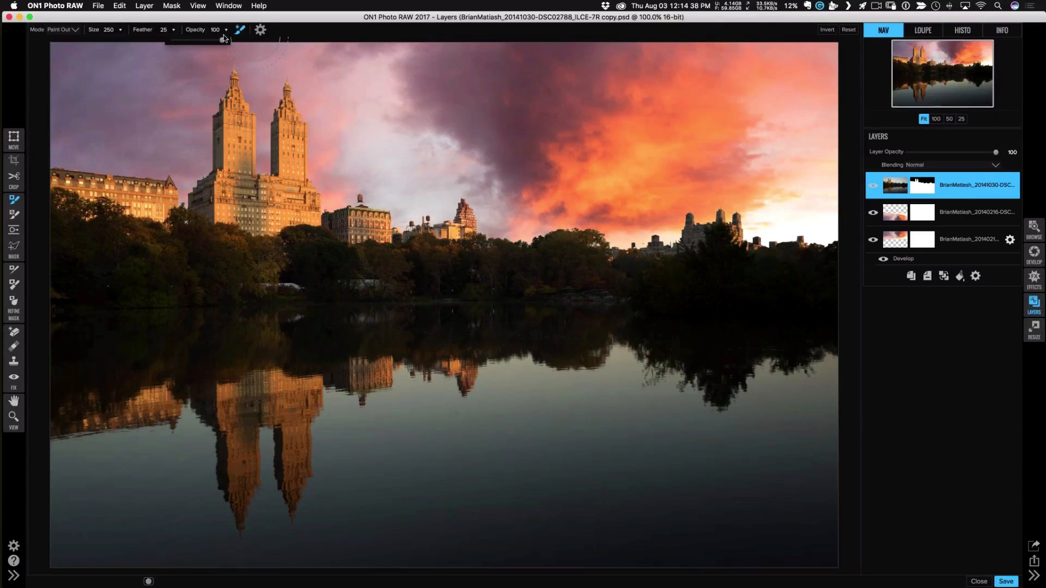
pyautogui.moveTo(212, 42); pyautogui.dragTo(178, 42)
# Paint out the lake water on the skyline layer's mask with a size 1000, feather 15 brush to reveal the flipped sky.
pyautogui.press(']')
pyautogui.press(']')
pyautogui.press(']')
pyautogui.press(']')
pyautogui.press(']')
pyautogui.press(']')
pyautogui.press(']')
pyautogui.press(']')
pyautogui.press(']')
pyautogui.press(']')
pyautogui.press(']')
pyautogui.press(']')
pyautogui.press(']')
pyautogui.press(']')
pyautogui.press(']')
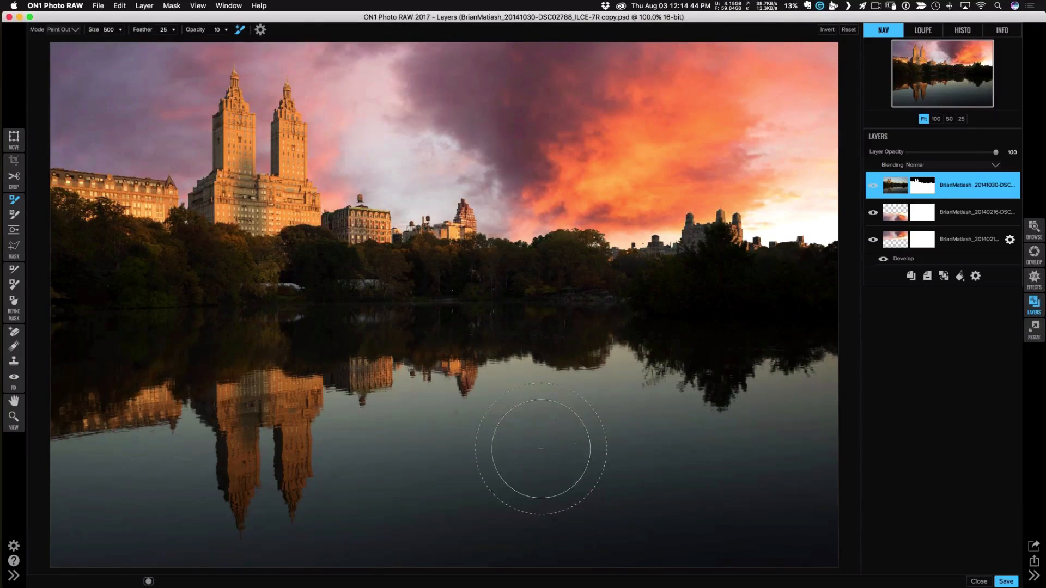
pyautogui.hotkey('shift', '[')
pyautogui.hotkey('shift', '[')
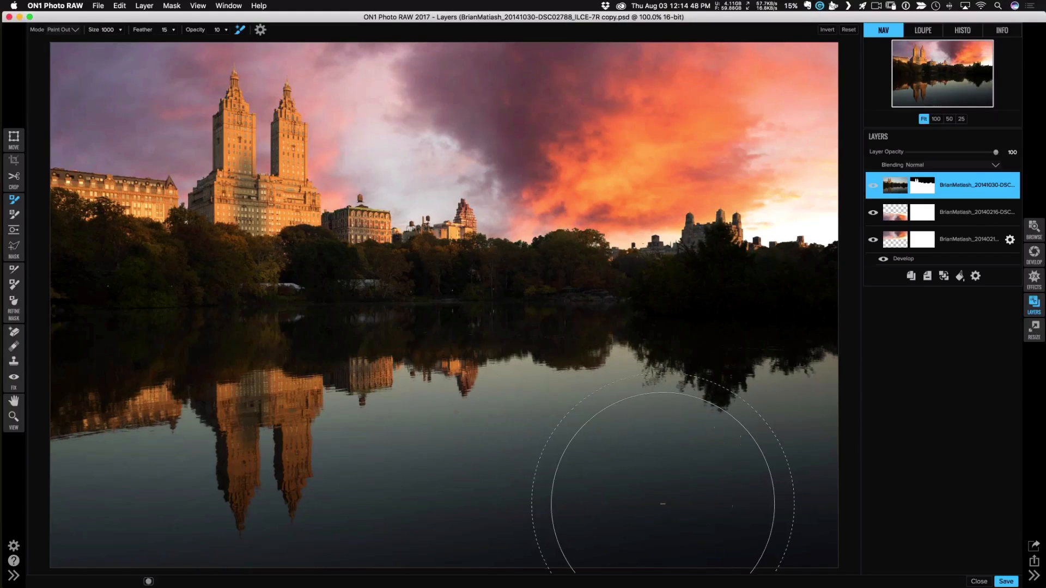
pyautogui.moveTo(661, 504)
pyautogui.mouseDown()
pyautogui.moveTo(756, 483)
pyautogui.moveTo(779, 459)
pyautogui.moveTo(778, 383)
pyautogui.moveTo(700, 520)
pyautogui.moveTo(577, 491)
pyautogui.moveTo(575, 438)
pyautogui.moveTo(616, 373)
pyautogui.moveTo(563, 412)
pyautogui.moveTo(494, 432)
pyautogui.moveTo(453, 476)
pyautogui.moveTo(418, 422)
pyautogui.moveTo(373, 437)
pyautogui.moveTo(392, 557)
pyautogui.moveTo(301, 573)
pyautogui.moveTo(274, 521)
pyautogui.moveTo(264, 392)
pyautogui.moveTo(224, 451)
pyautogui.moveTo(234, 487)
pyautogui.moveTo(308, 482)
pyautogui.moveTo(194, 508)
pyautogui.moveTo(83, 502)
pyautogui.moveTo(179, 372)
pyautogui.moveTo(240, 345)
pyautogui.moveTo(332, 350)
pyautogui.moveTo(353, 364)
pyautogui.moveTo(271, 341)
pyautogui.moveTo(169, 379)
pyautogui.moveTo(251, 351)
pyautogui.mouseUp()
# Touch up the mask over the tree reflections at the far left with a size 350 brush in Paint In mode, and return to Paint Out.
pyautogui.press('[')
pyautogui.press('[')
pyautogui.press('[')
pyautogui.press('[')
pyautogui.press('[')
pyautogui.press('[')
pyautogui.press('[')
pyautogui.press('[')
pyautogui.press('[')
pyautogui.press('[')
pyautogui.press('[')
pyautogui.press('[')
pyautogui.press('[')
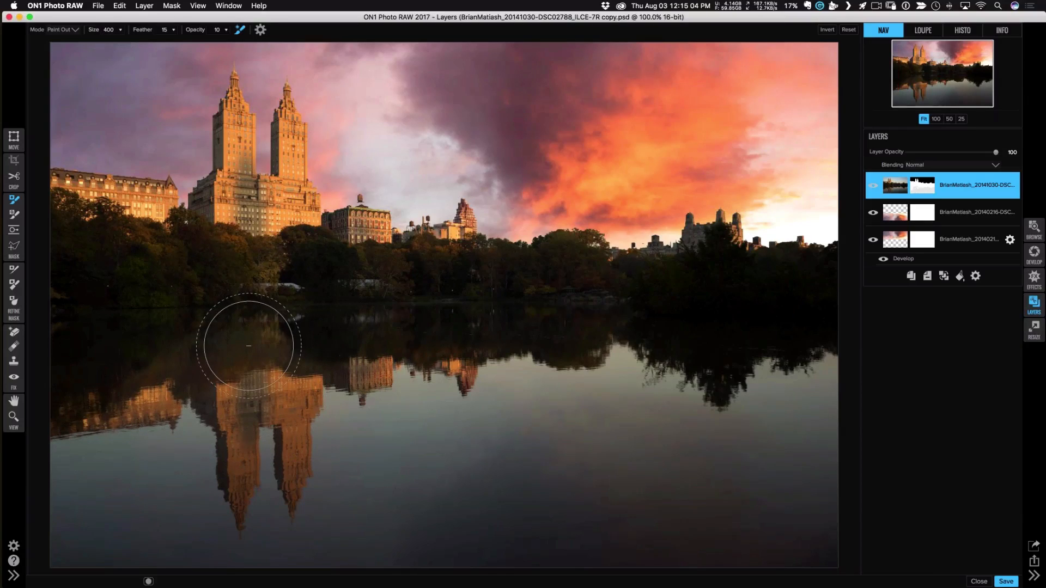
pyautogui.press('x')
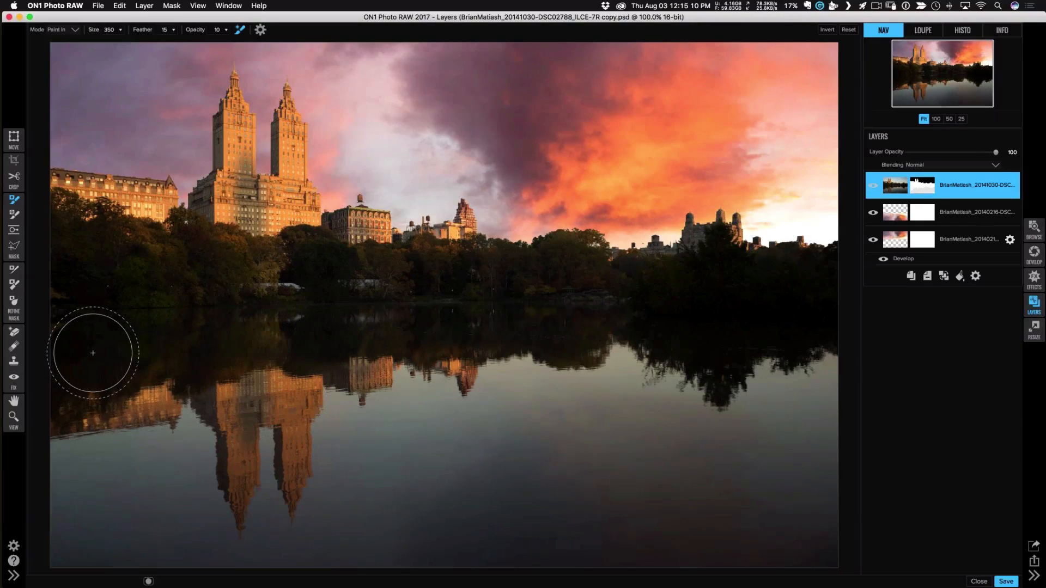
pyautogui.press('x')
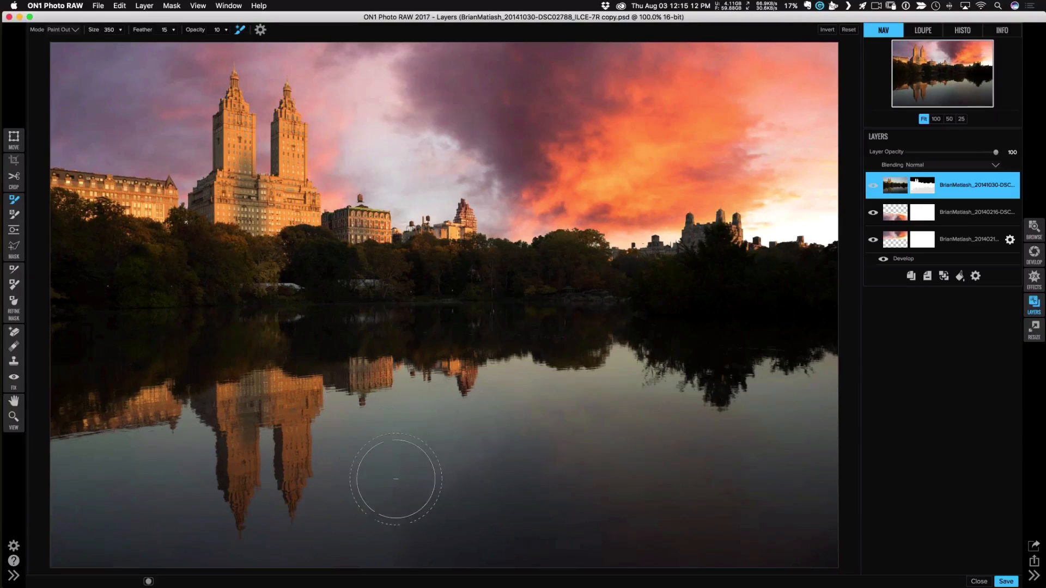
# Paint out more of the lake water with a size 900 brush to strengthen the reflected sunset.
pyautogui.press(']')
pyautogui.press(']')
pyautogui.press(']')
pyautogui.press(']')
pyautogui.press(']')
pyautogui.press(']')
pyautogui.press(']')
pyautogui.press(']')
pyautogui.press(']')
pyautogui.press(']')
pyautogui.press(']')
pyautogui.moveTo(444, 481)
pyautogui.mouseDown()
pyautogui.moveTo(694, 491)
pyautogui.moveTo(794, 471)
pyautogui.moveTo(702, 496)
pyautogui.mouseUp()
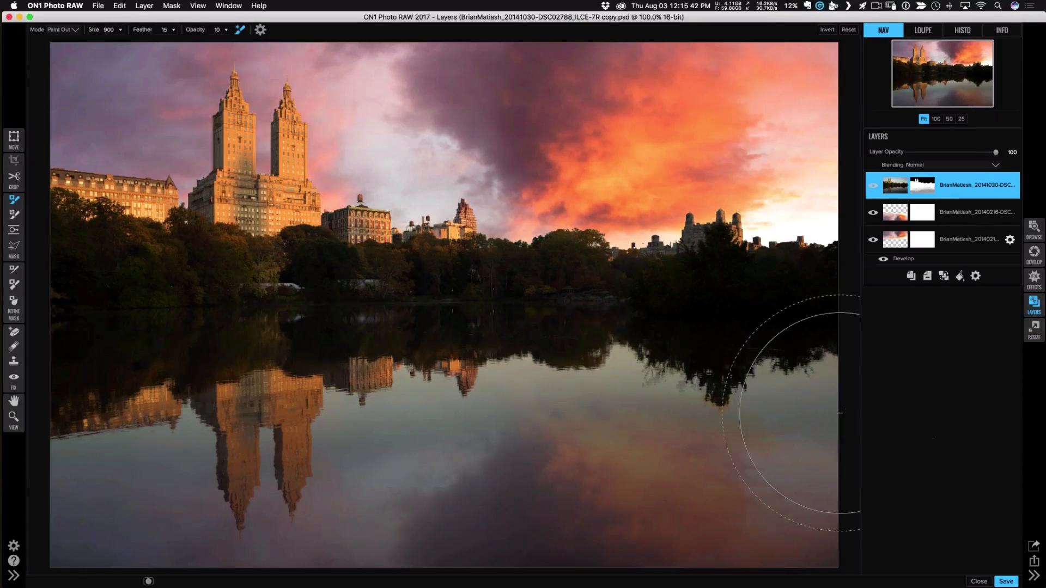
# Select the flipped sky layer and shift it slightly to the right so the reflection lines up with the sunset above.
pyautogui.click(959, 214)
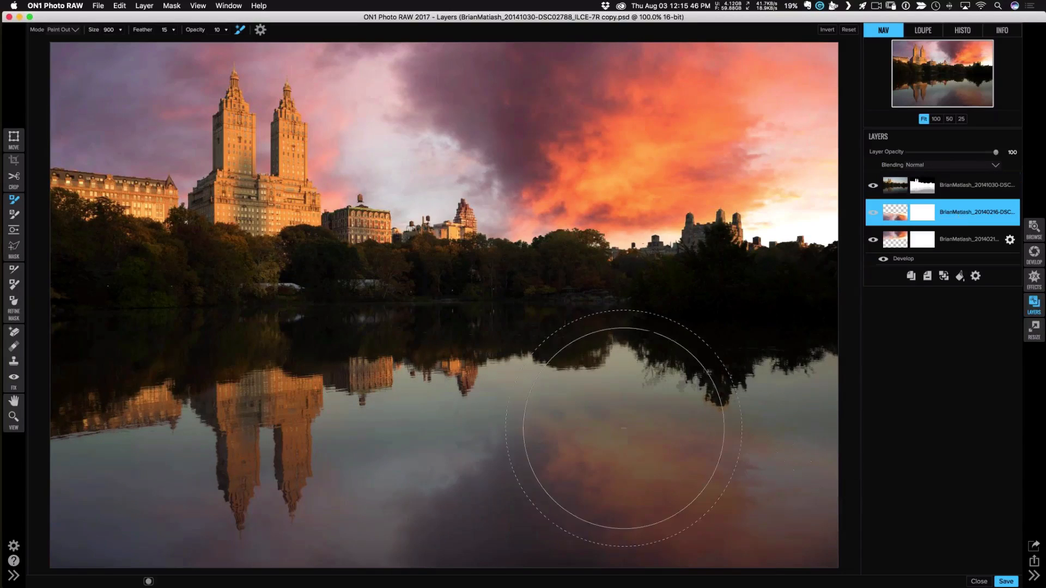
pyautogui.click(14, 137)
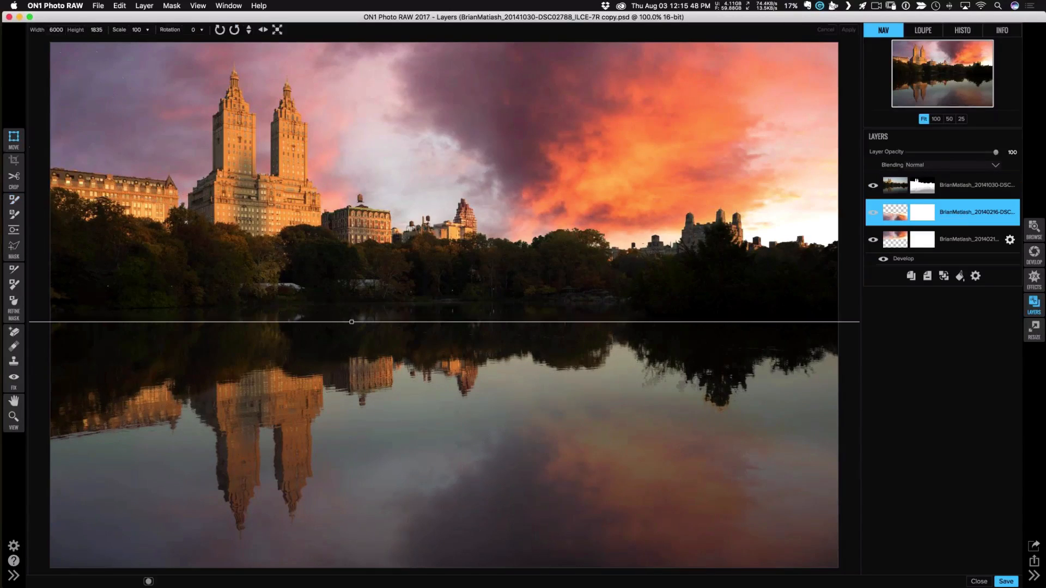
pyautogui.moveTo(573, 457); pyautogui.dragTo(586, 457)
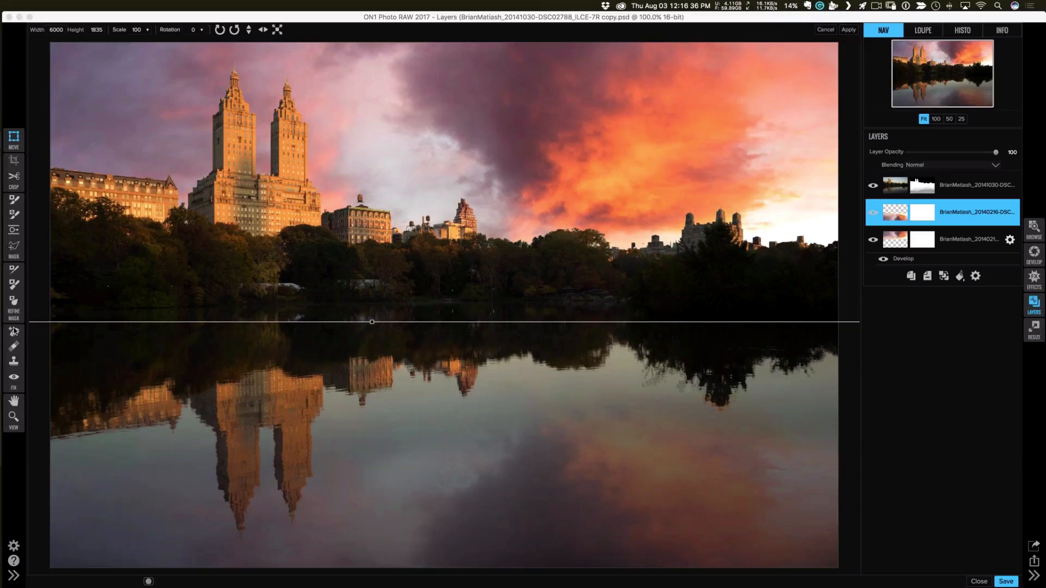
pyautogui.click(15, 401)
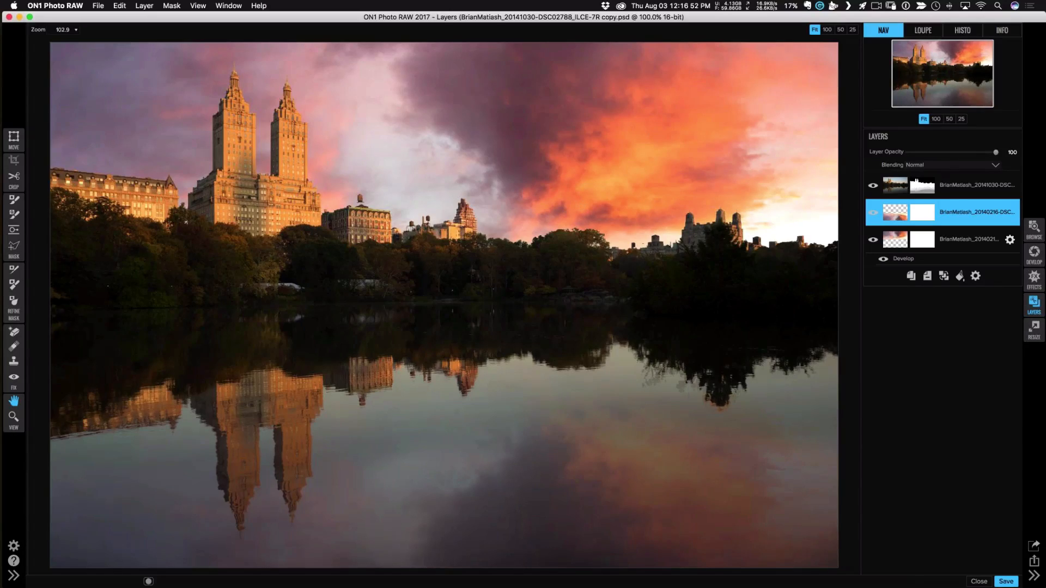
# Apply a Motion blur filter in Effects to the unflipped sunset sky layer, with a greatly increased Distance.
pyautogui.click(972, 250)
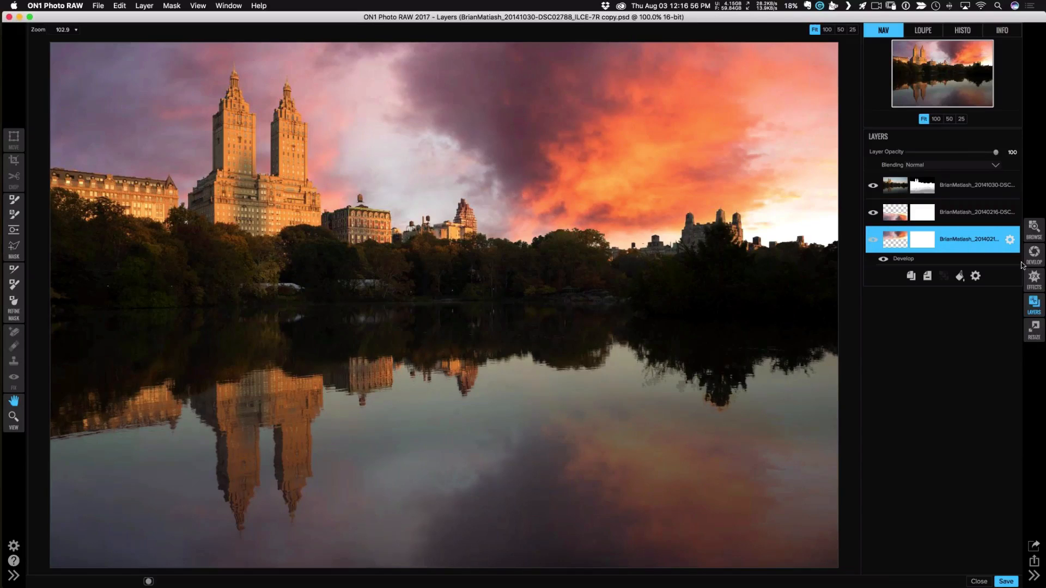
pyautogui.click(1034, 279)
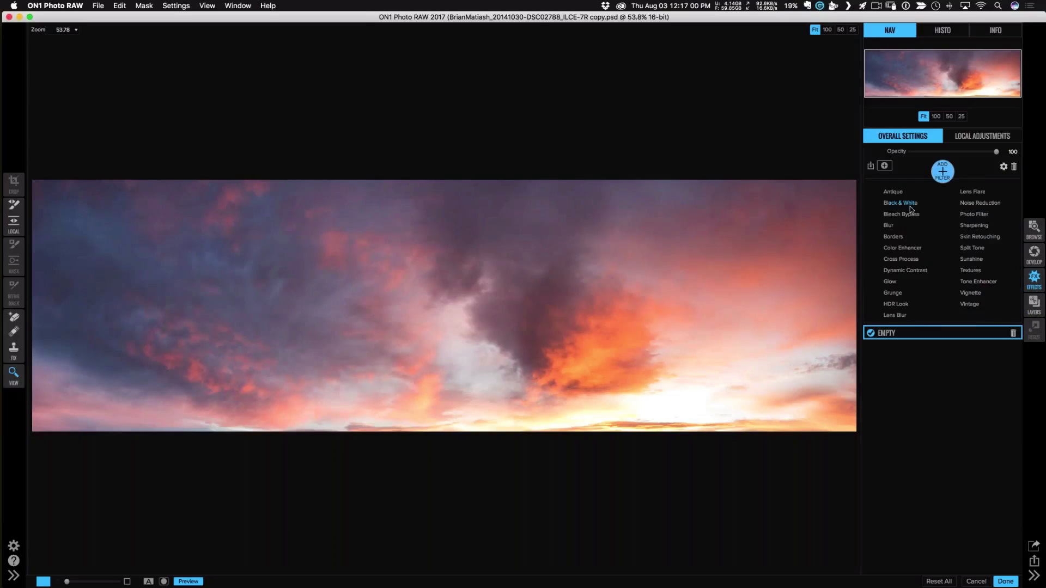
pyautogui.click(889, 226)
pyautogui.click(943, 231)
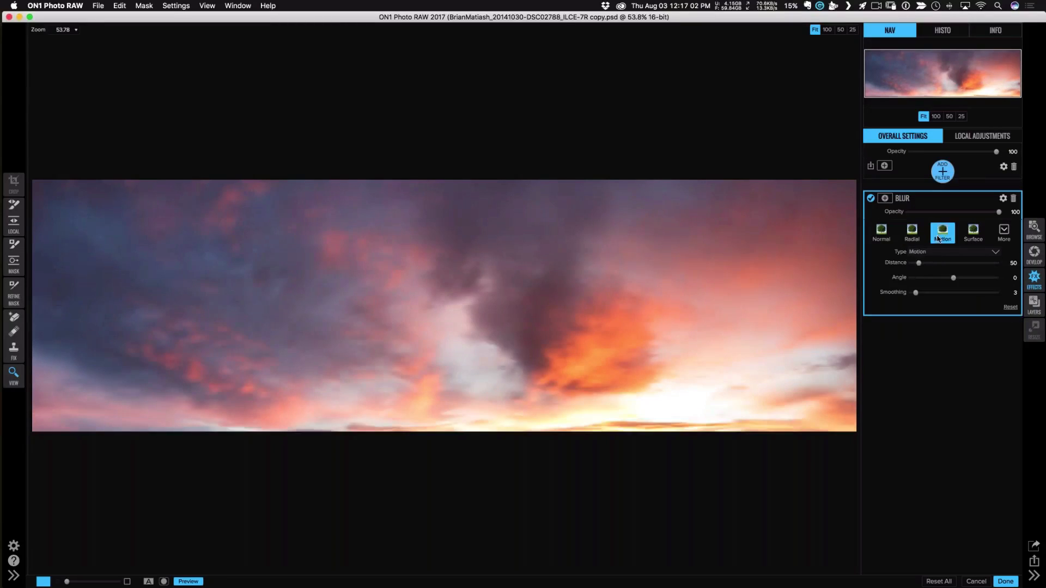
pyautogui.moveTo(942, 266); pyautogui.dragTo(1035, 264)
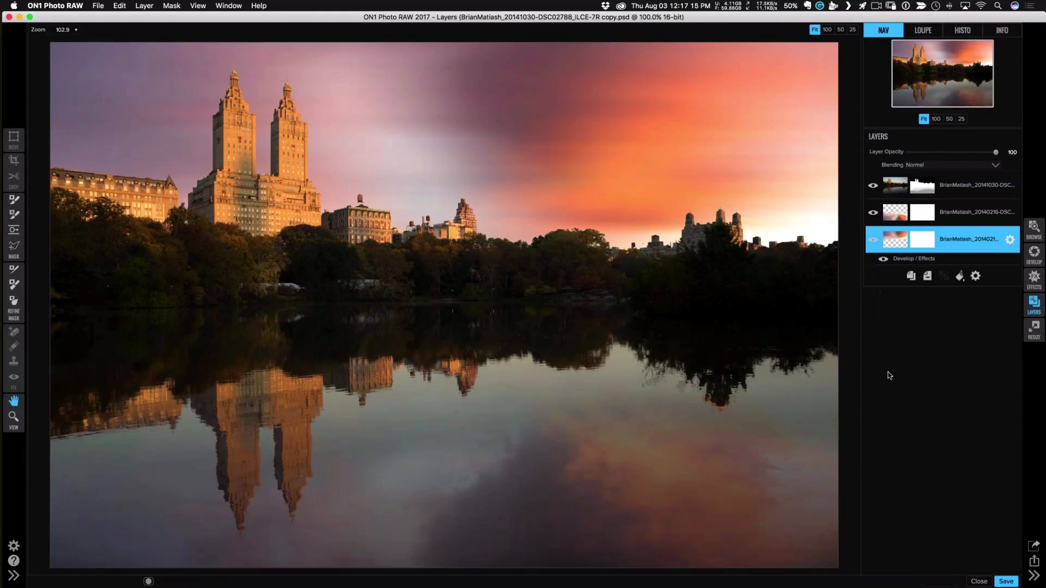
# Make the flipped sky layer re-editable and apply a Motion blur filter to it in Effects with a greatly increased Distance.
pyautogui.click(965, 211)
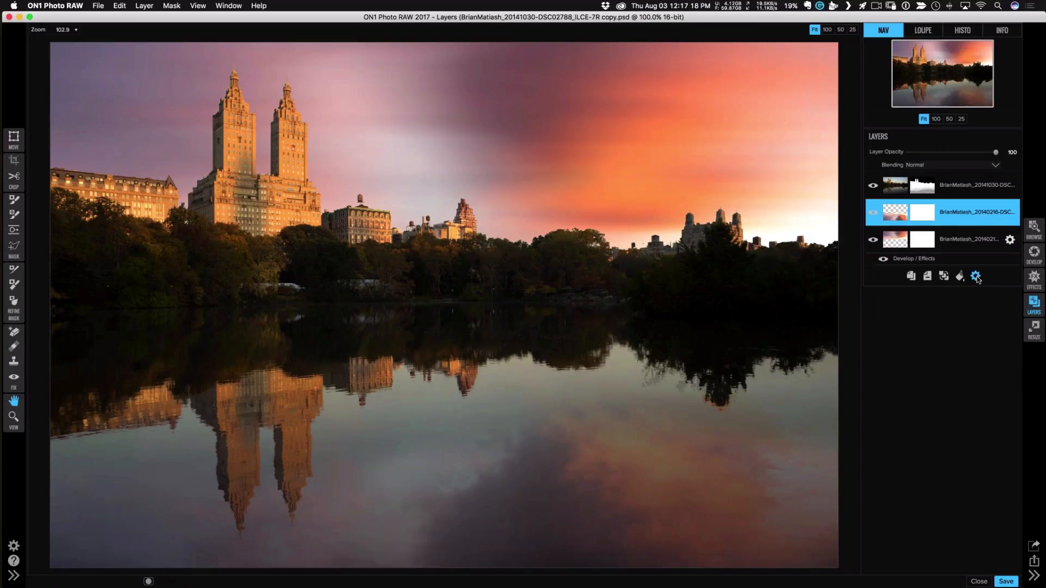
pyautogui.click(1034, 278)
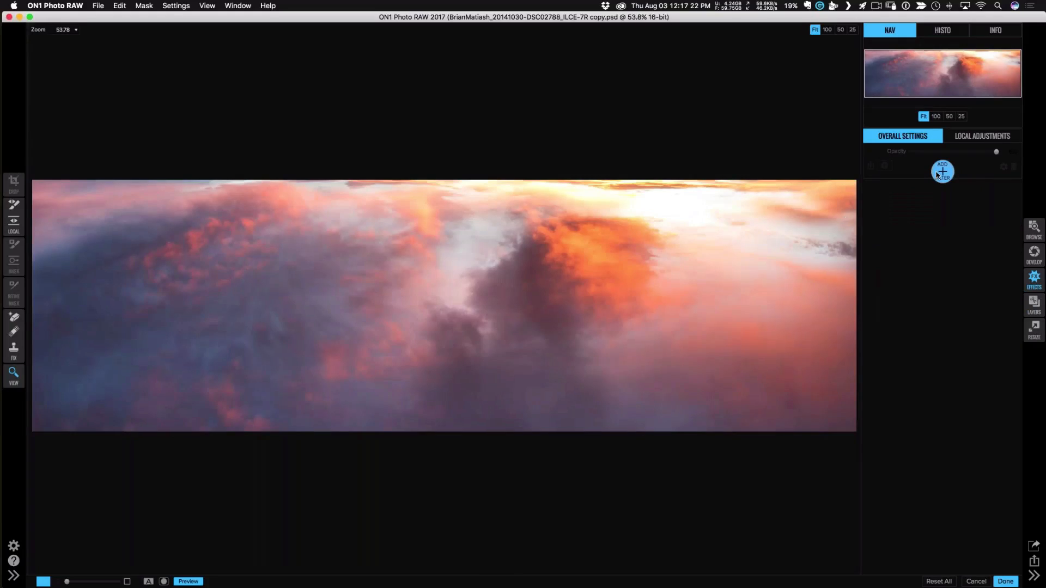
pyautogui.click(890, 226)
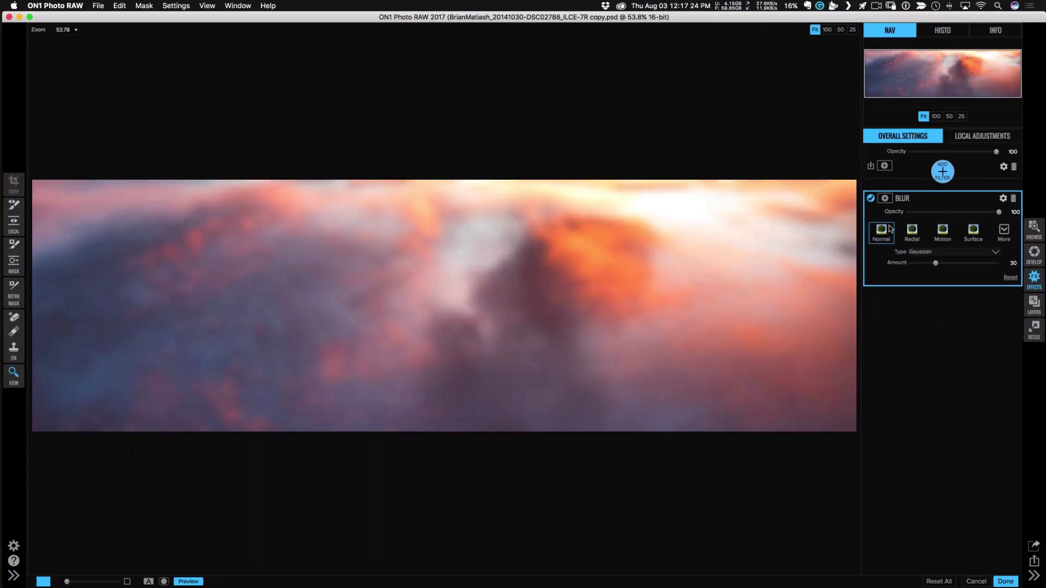
pyautogui.click(943, 231)
pyautogui.moveTo(926, 264); pyautogui.dragTo(996, 263)
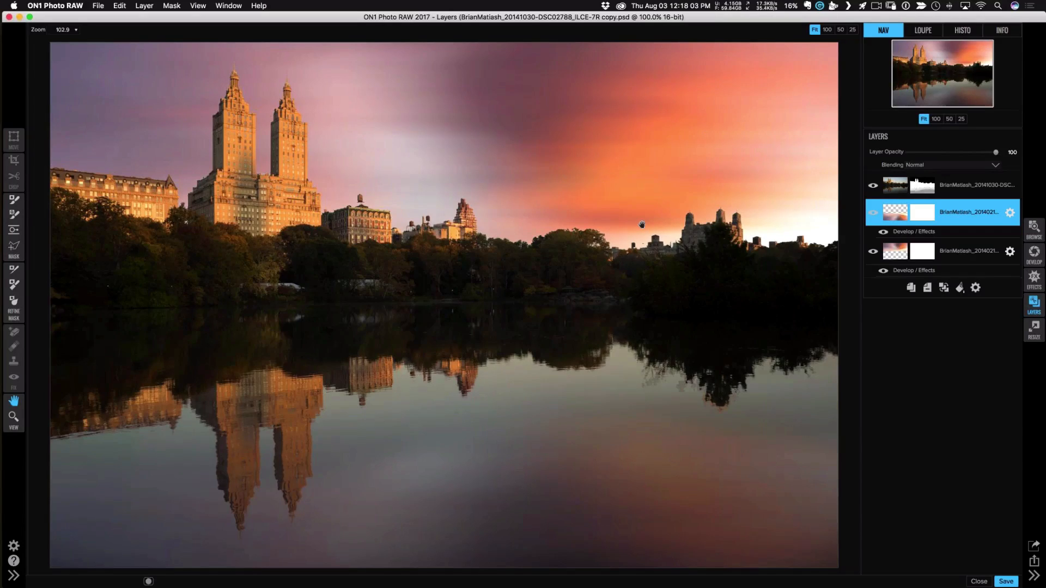
# Select the lake skyline layer and set the masking brush to Paint In, opacity 17, with Perfect Brush on.
pyautogui.click(961, 191)
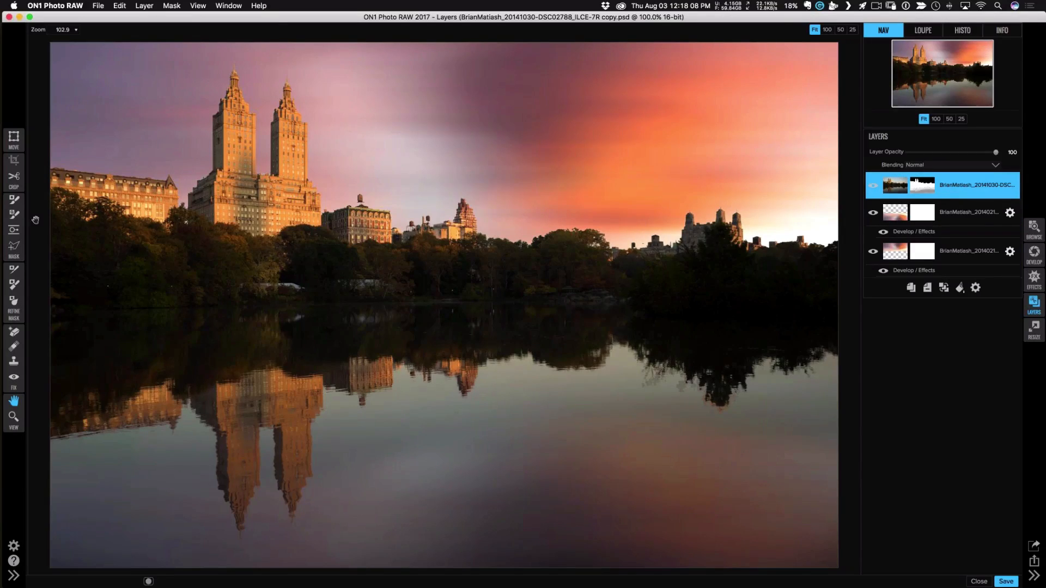
pyautogui.click(15, 201)
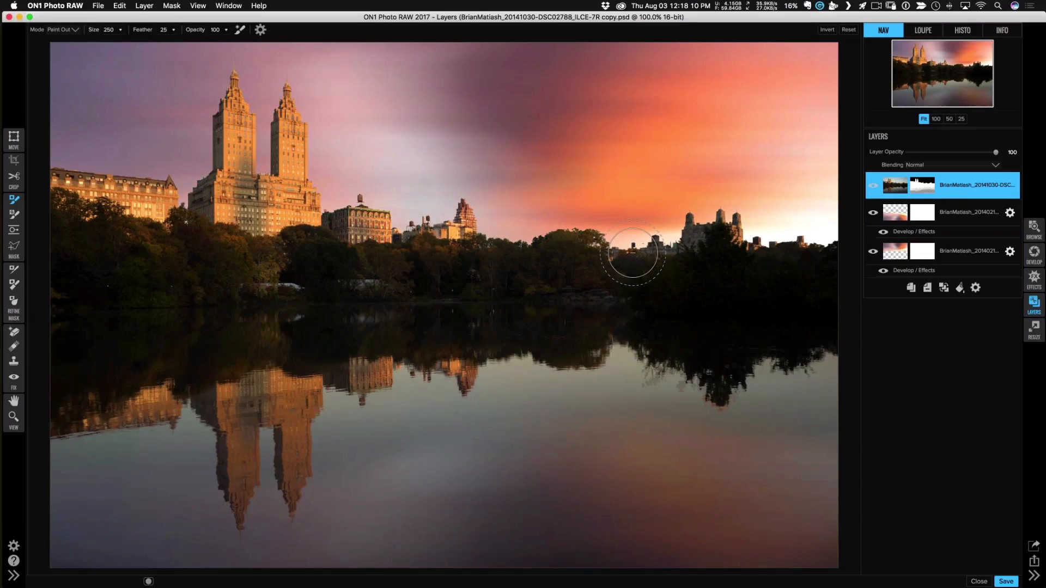
pyautogui.press('x')
pyautogui.click(227, 30)
pyautogui.moveTo(221, 38); pyautogui.dragTo(182, 38)
pyautogui.click(258, 31)
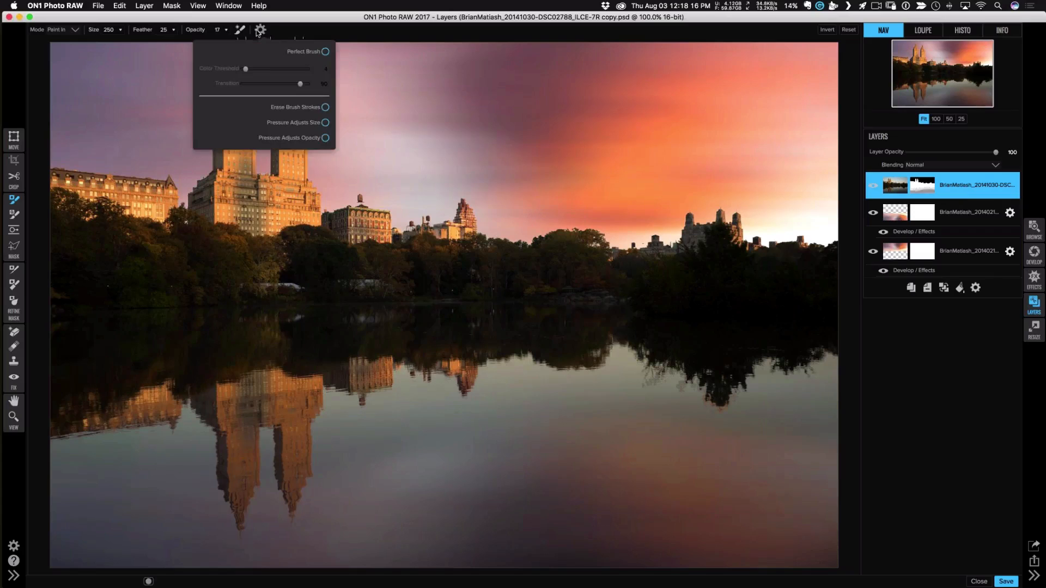
pyautogui.click(325, 51)
# Touch up the mask around the tree reflections on the lake's right side with a size 90 brush, and save the composite.
pyautogui.press('[')
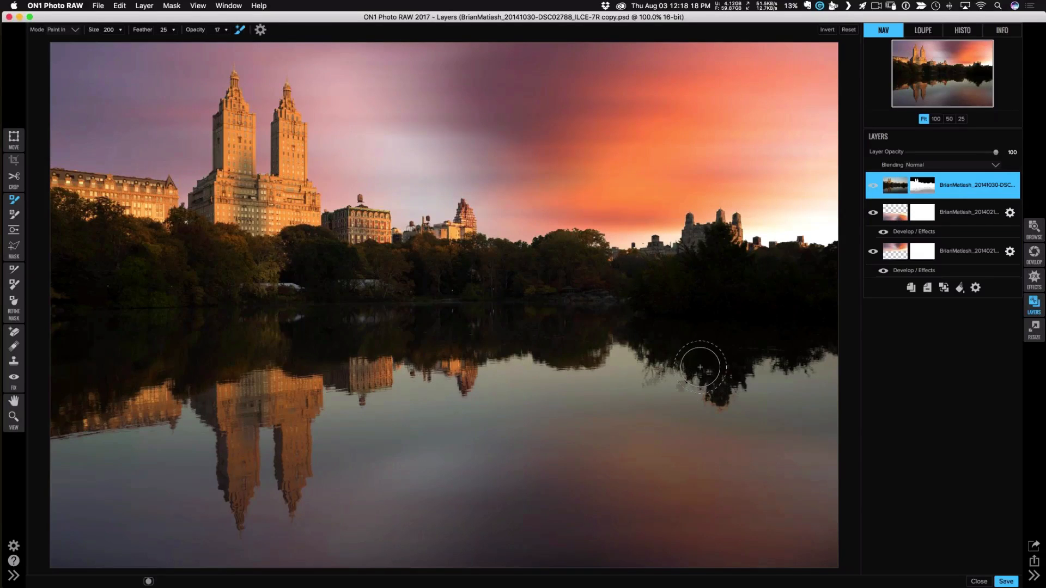
pyautogui.press('[')
pyautogui.press('[')
pyautogui.press('[')
pyautogui.press('[')
pyautogui.press('[')
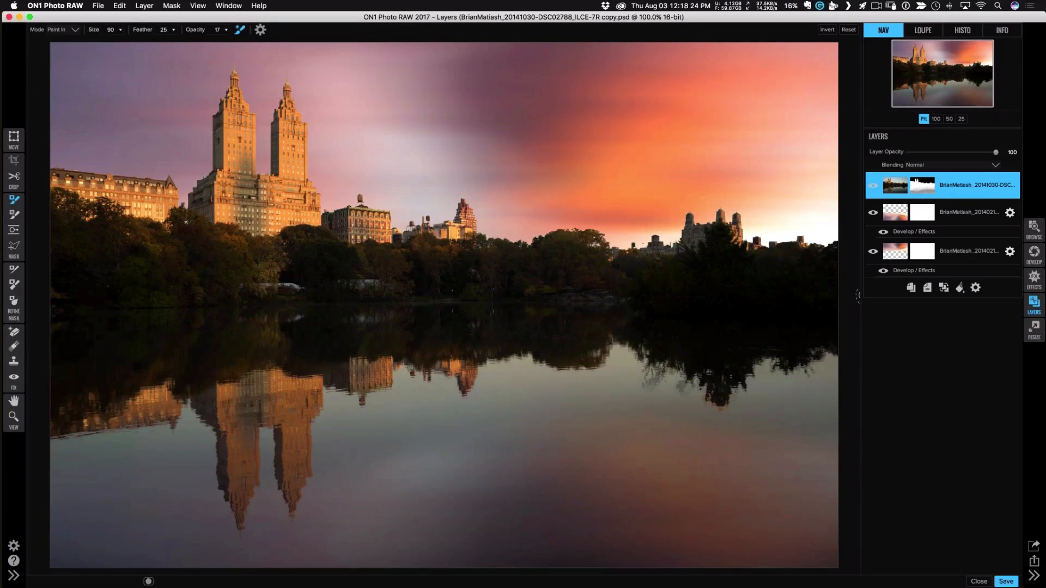
pyautogui.press('x')
pyautogui.click(671, 393)
pyautogui.click(1006, 581)
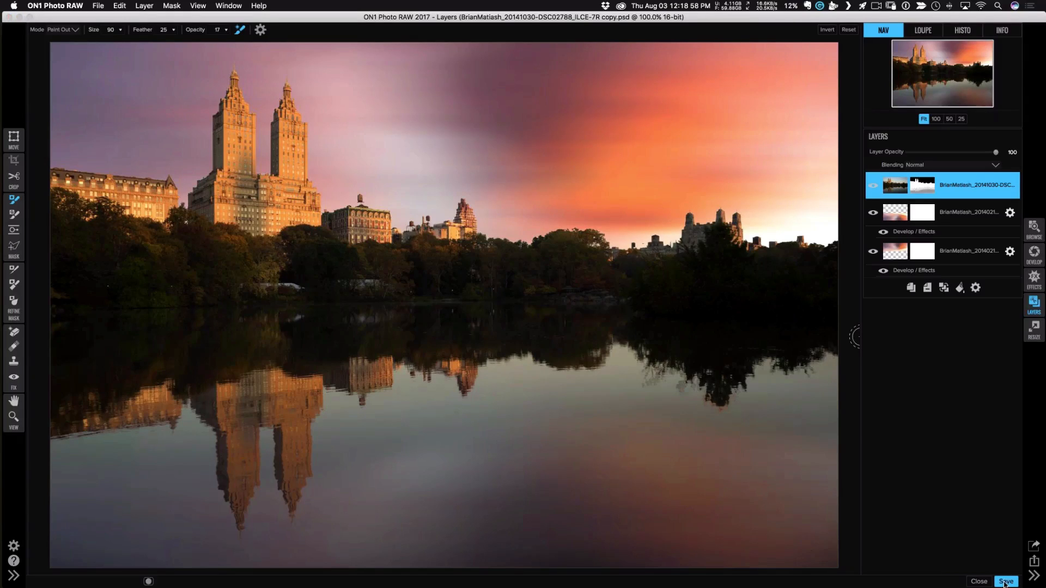